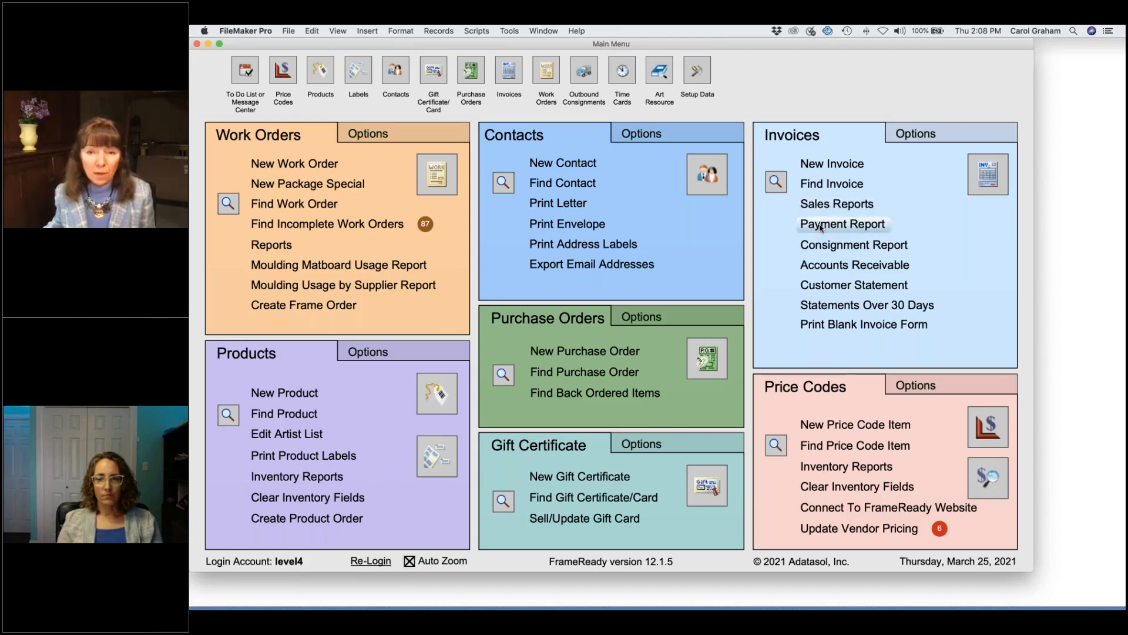
Step: Preview the receipts and refunds by tender Payment Report for 3/25/2021
left_click(821, 228)
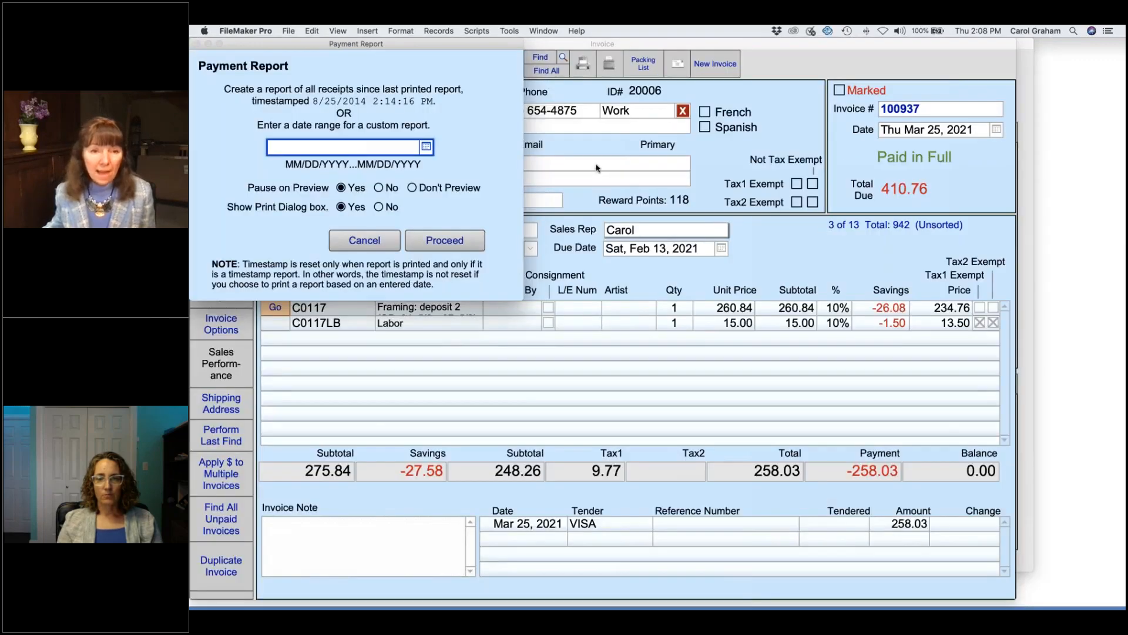
left_click(426, 147)
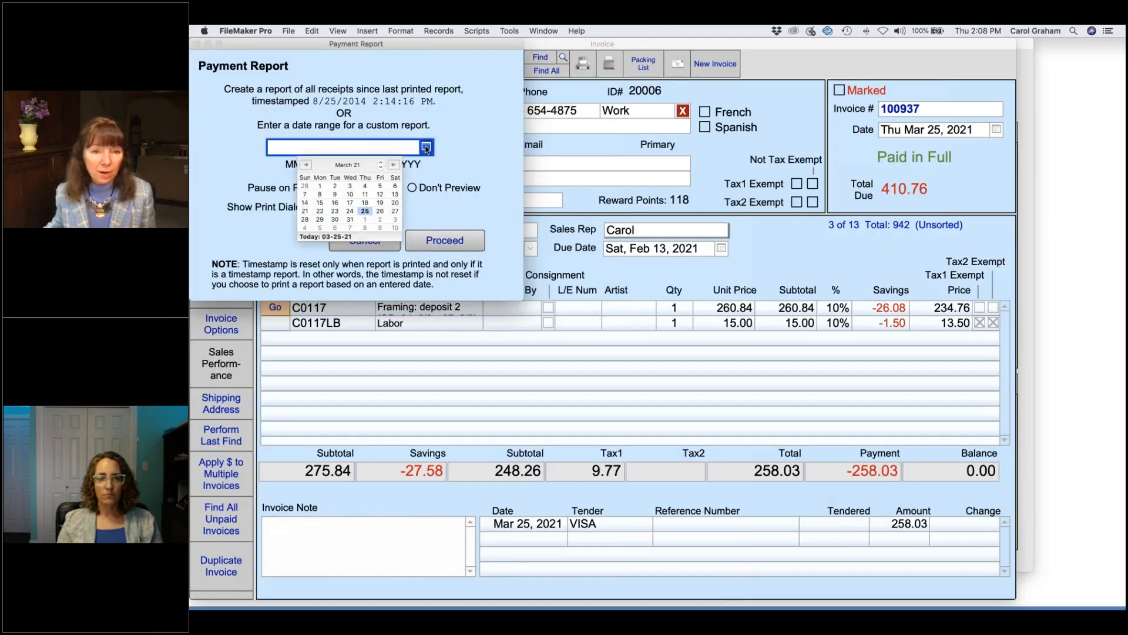
left_click(365, 212)
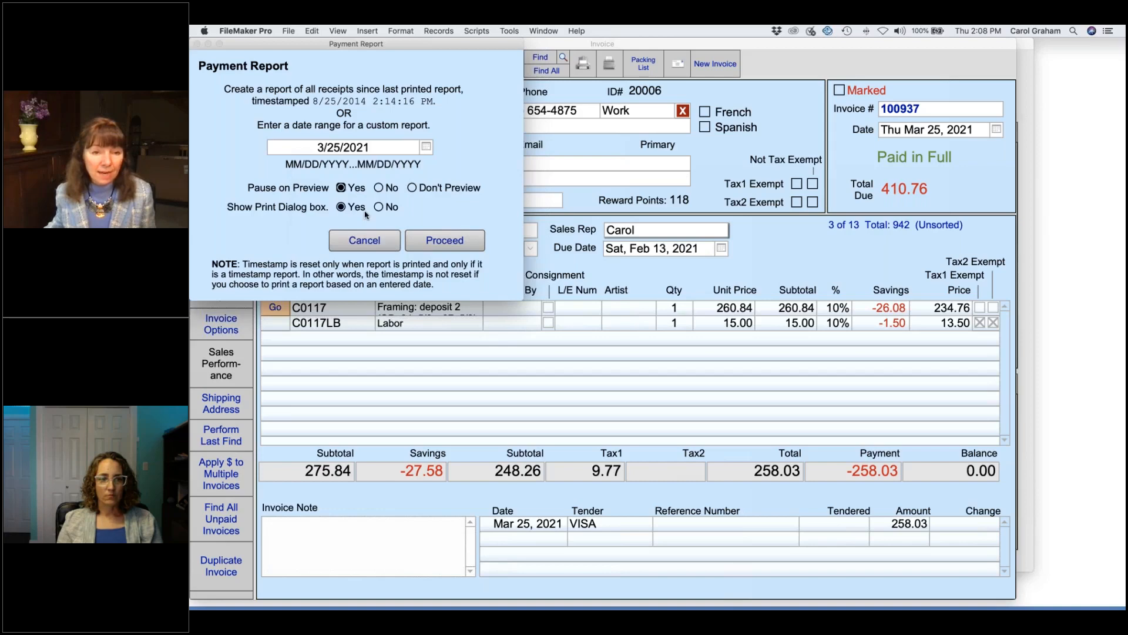
left_click(467, 241)
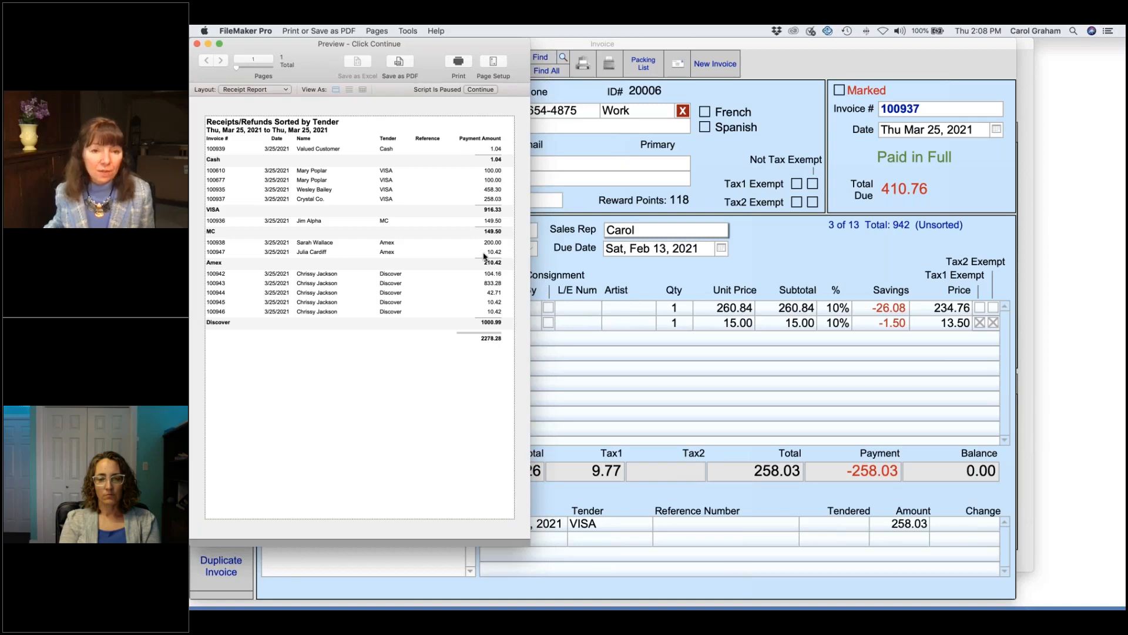
Step: Continue past the tender report preview and cancel its printing
left_click(482, 90)
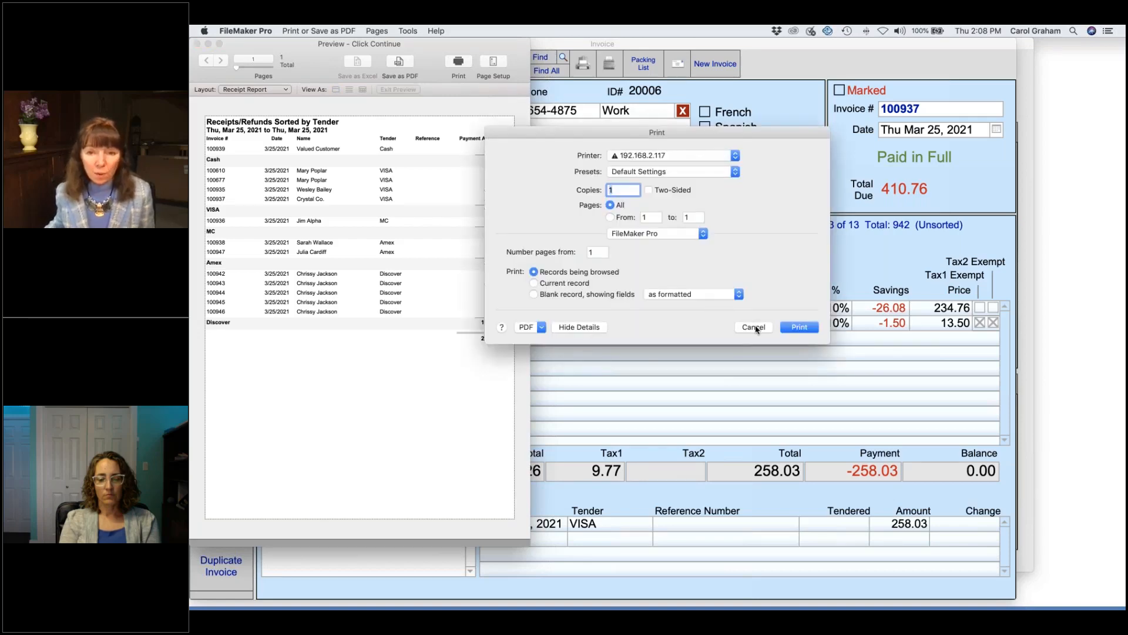
left_click(754, 327)
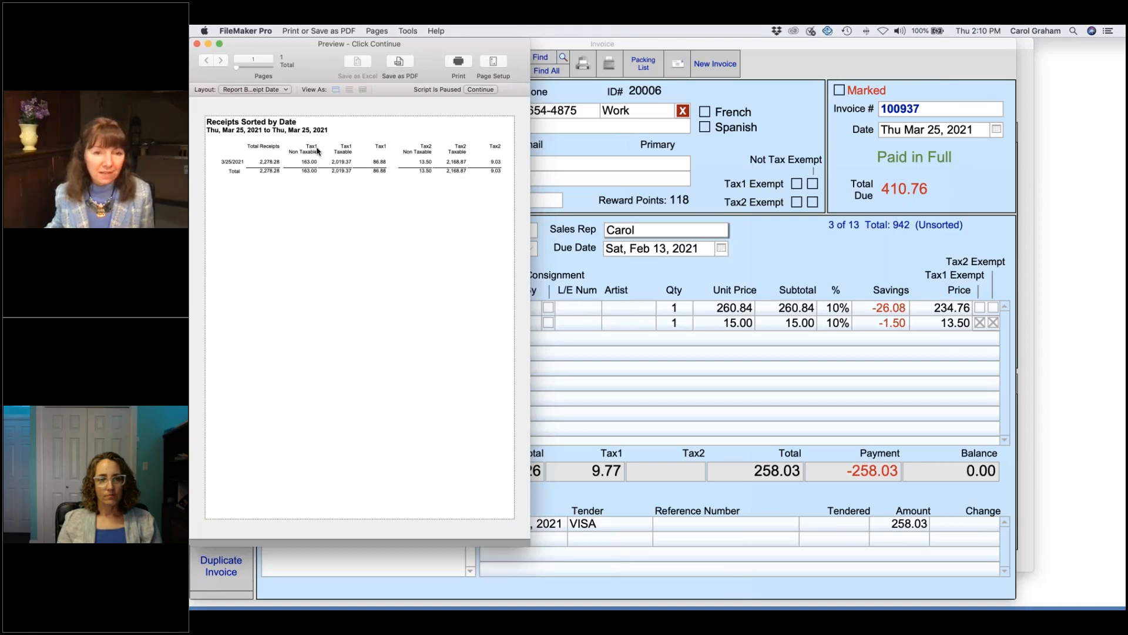
Step: Continue past the receipts-by-date preview and cancel printing to finish the report run
left_click(479, 90)
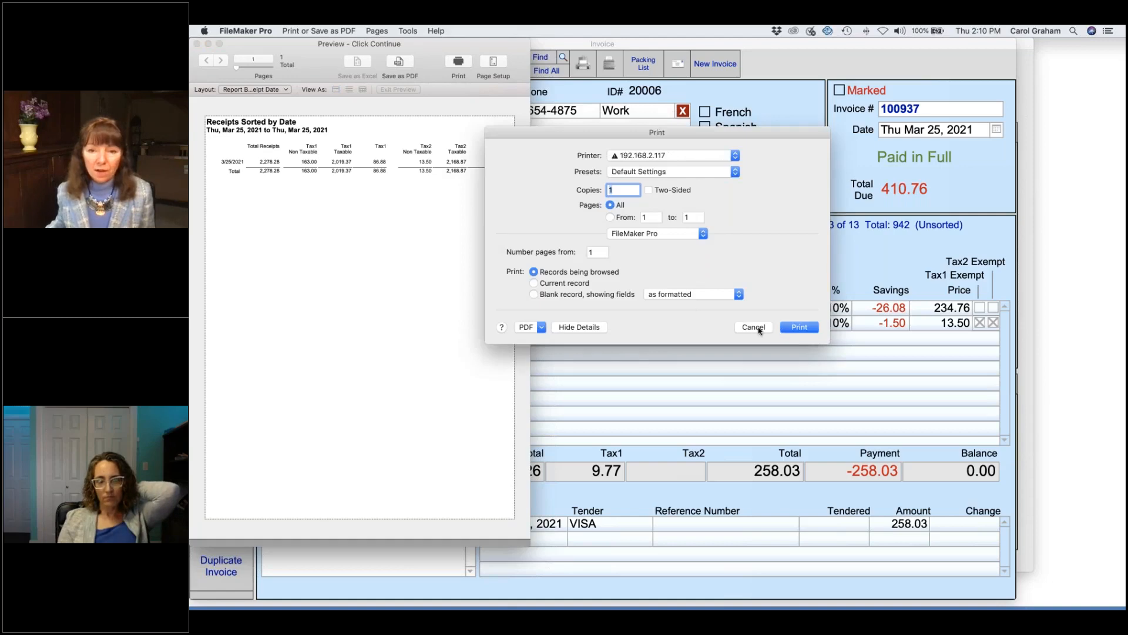
left_click(755, 327)
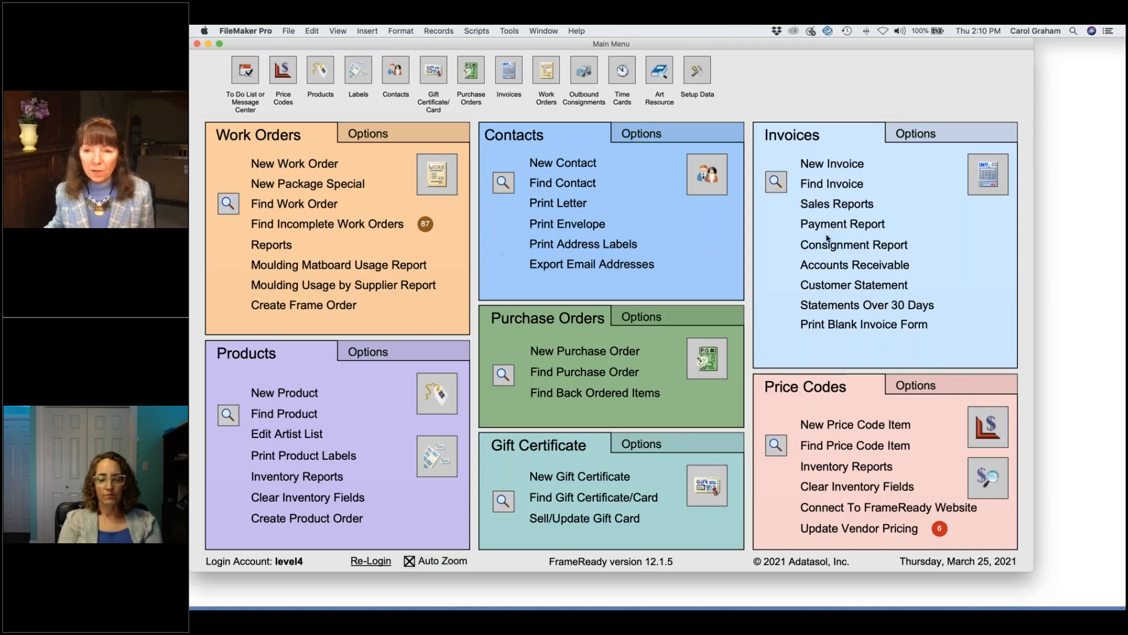
Step: Find consignment invoices by the date 2/25/21 and open invoice 100943 from the list
left_click(990, 174)
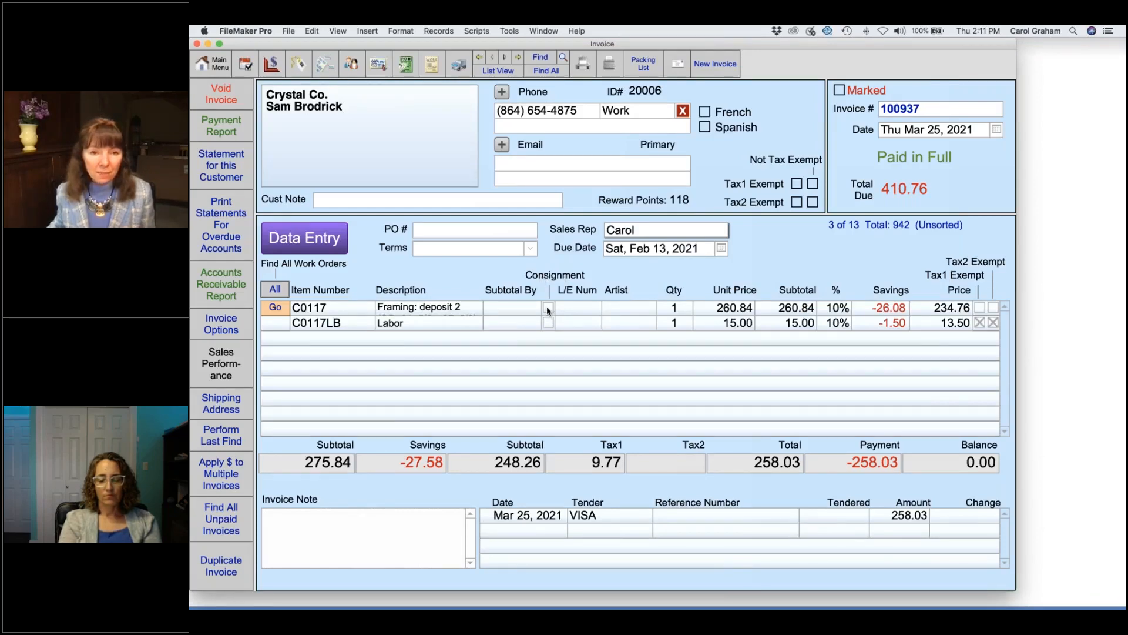
left_click(540, 60)
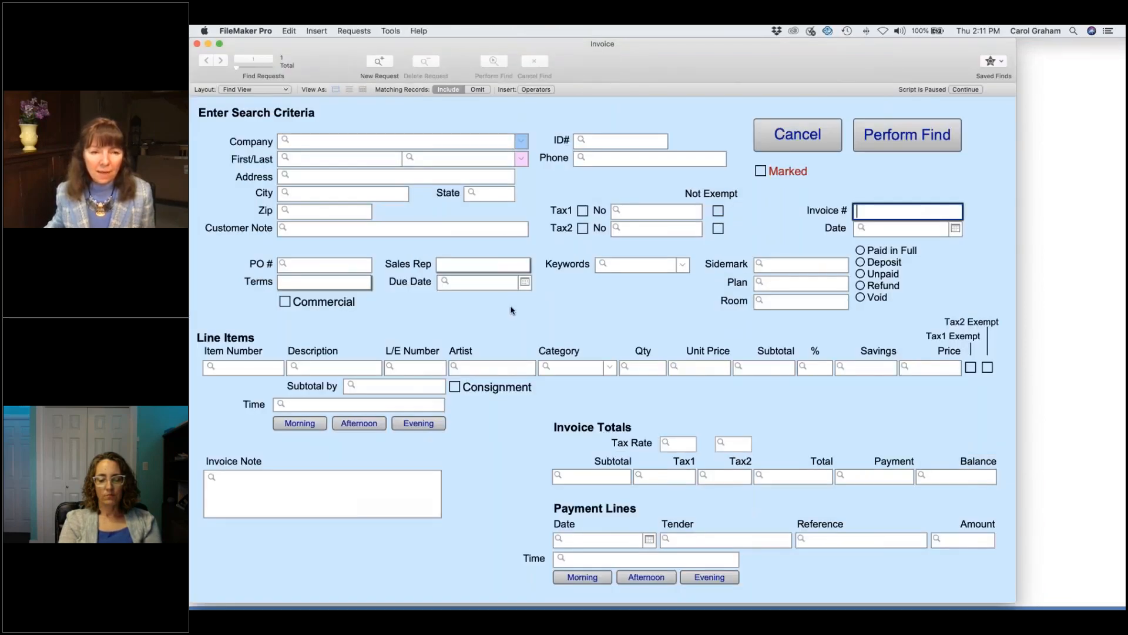
left_click(455, 387)
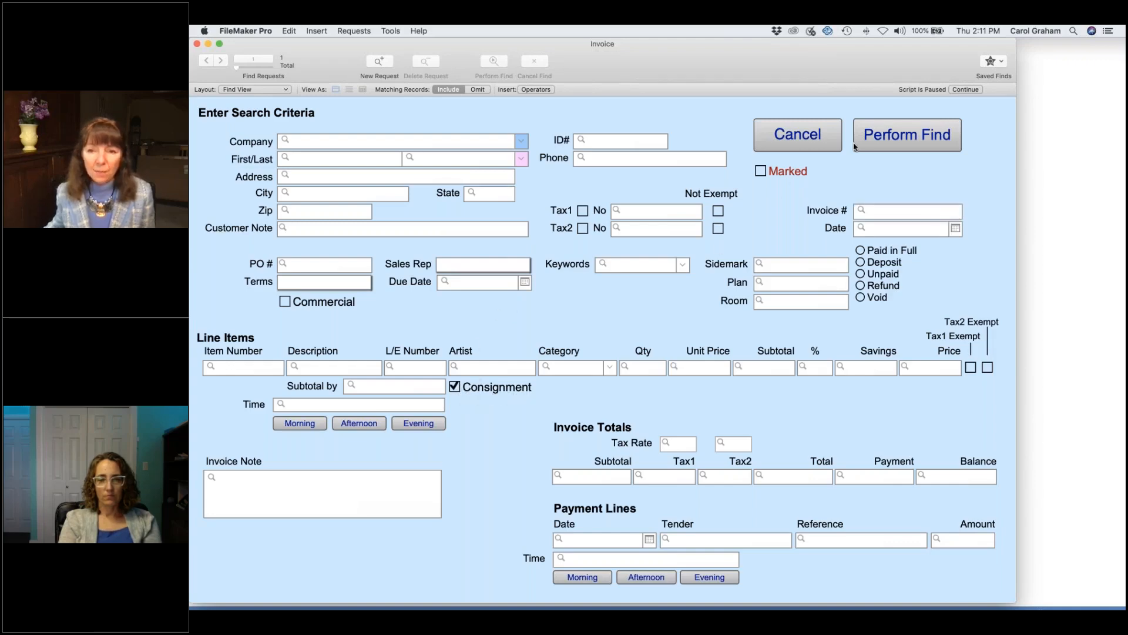
left_click(914, 230)
type("2/25/21")
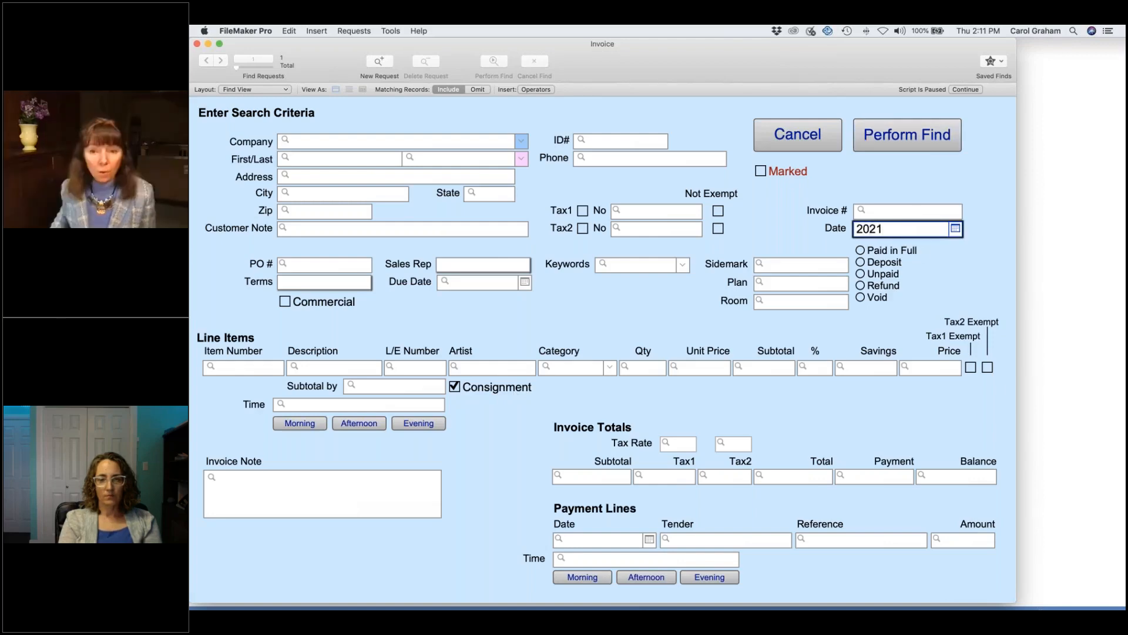
key("Return")
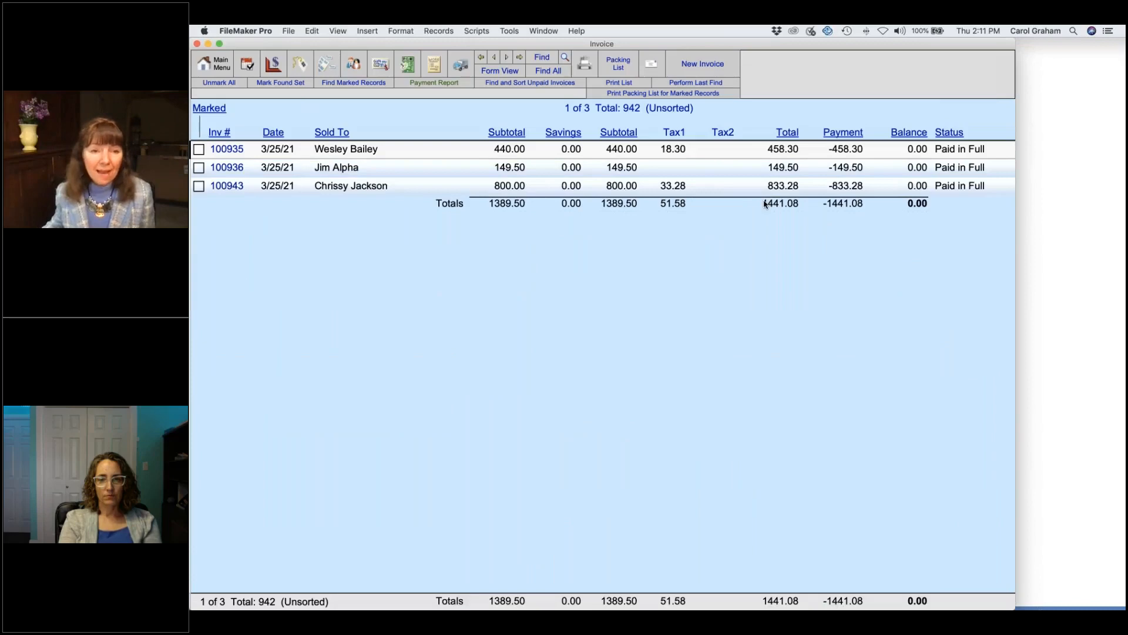
left_click(510, 187)
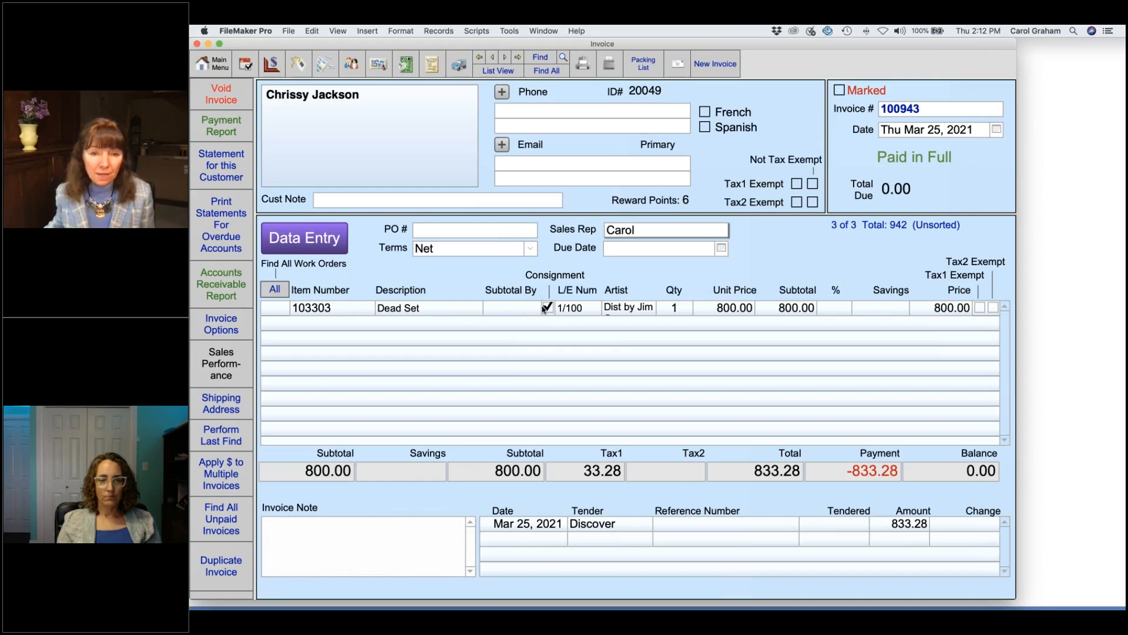
Step: Enter line item entry on paid invoice 100943, leave without changes, then go to Products
left_click(325, 243)
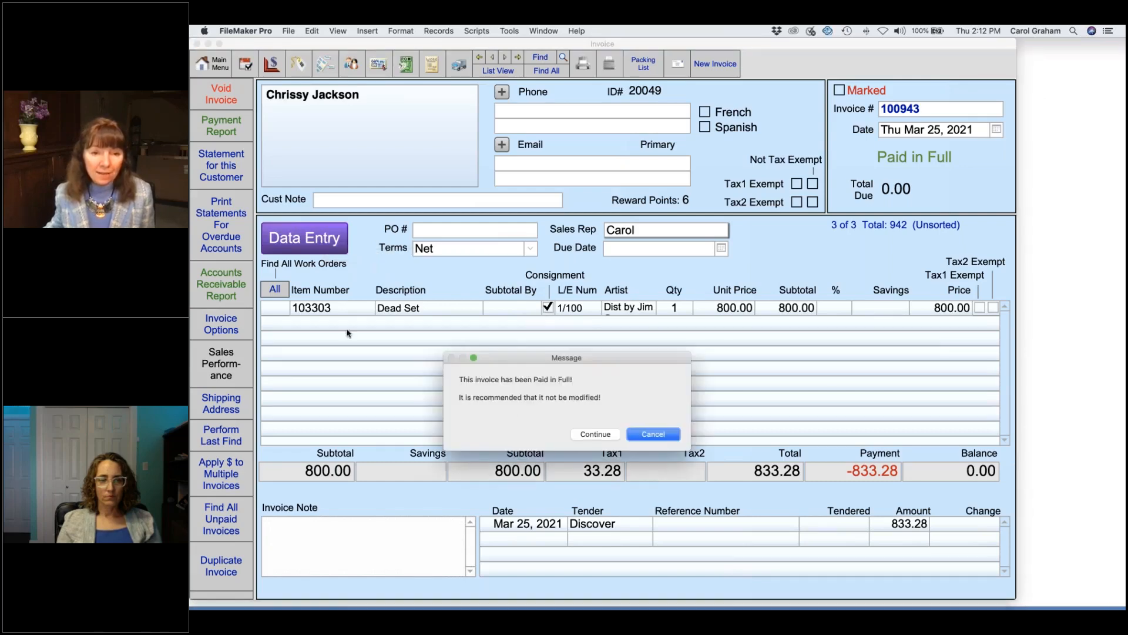
left_click(596, 435)
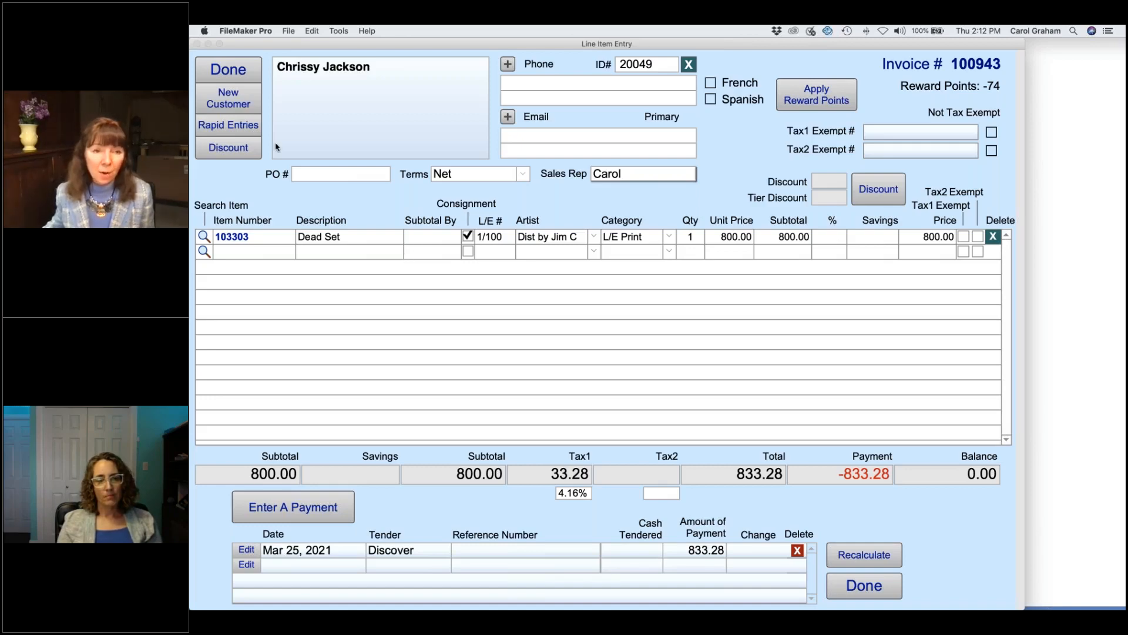
left_click(229, 70)
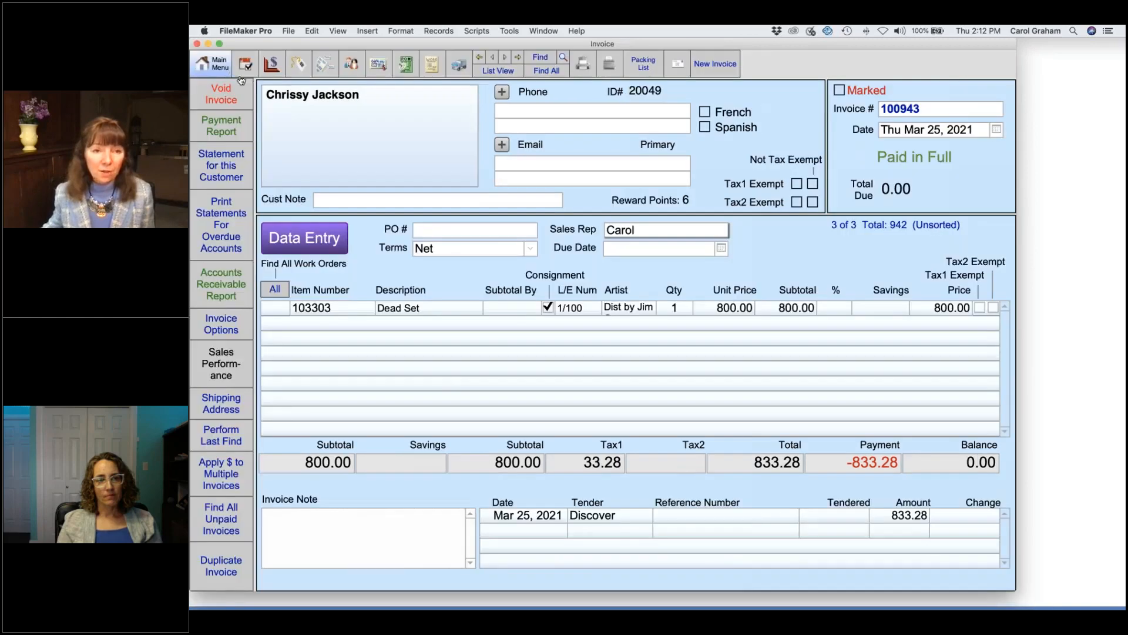
left_click(301, 68)
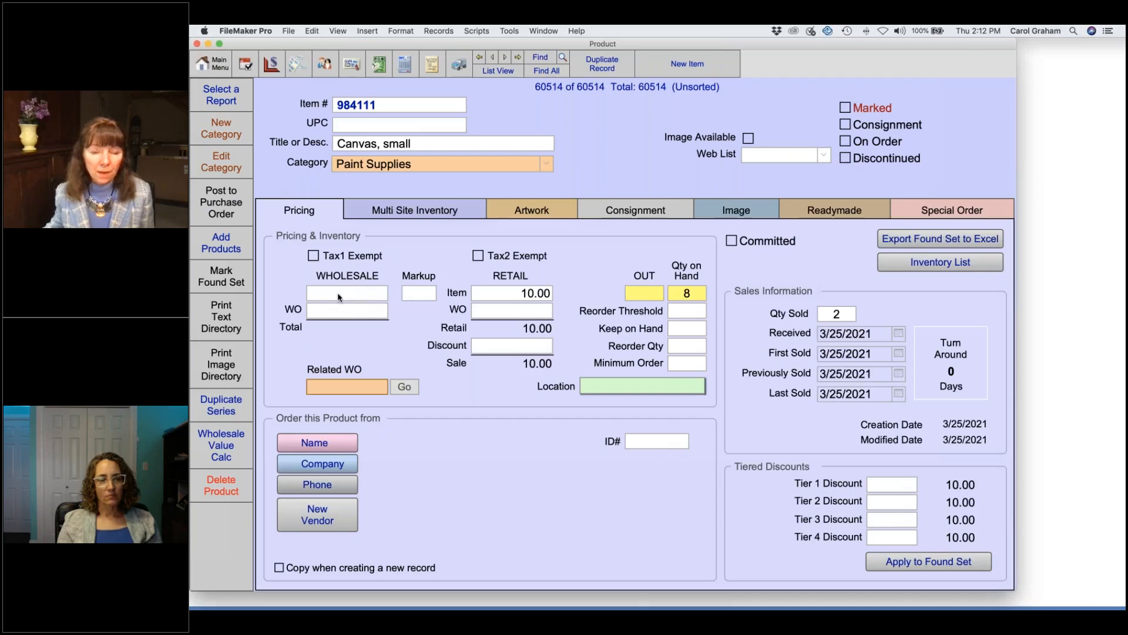
Step: Find consignment products and open the last found record, the Chain Maille Bracelet
left_click(540, 58)
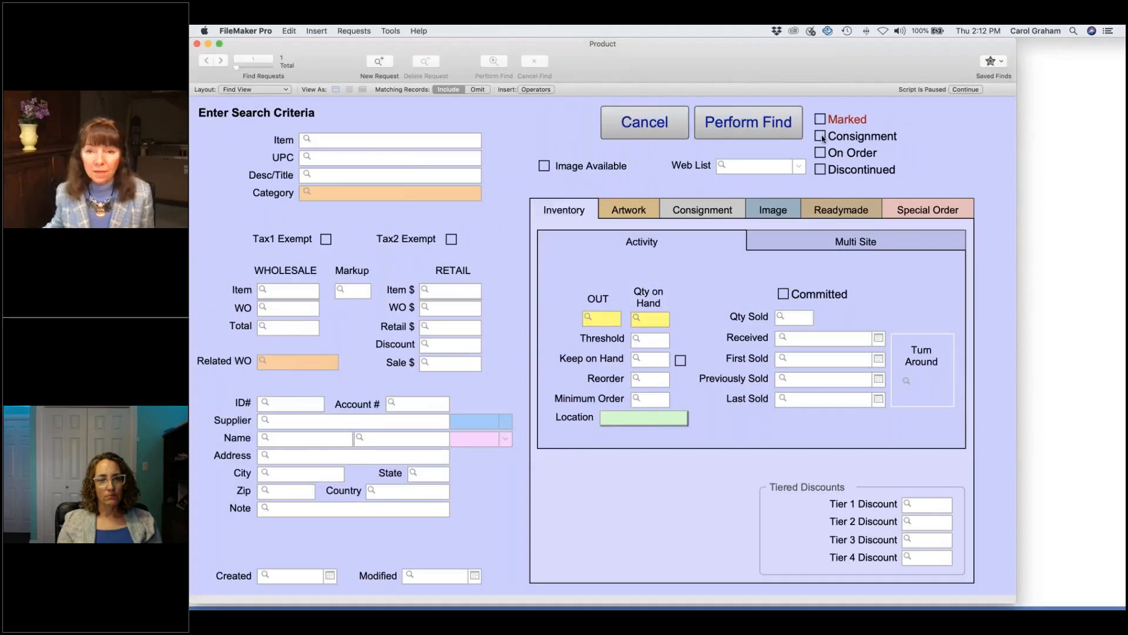
left_click(772, 124)
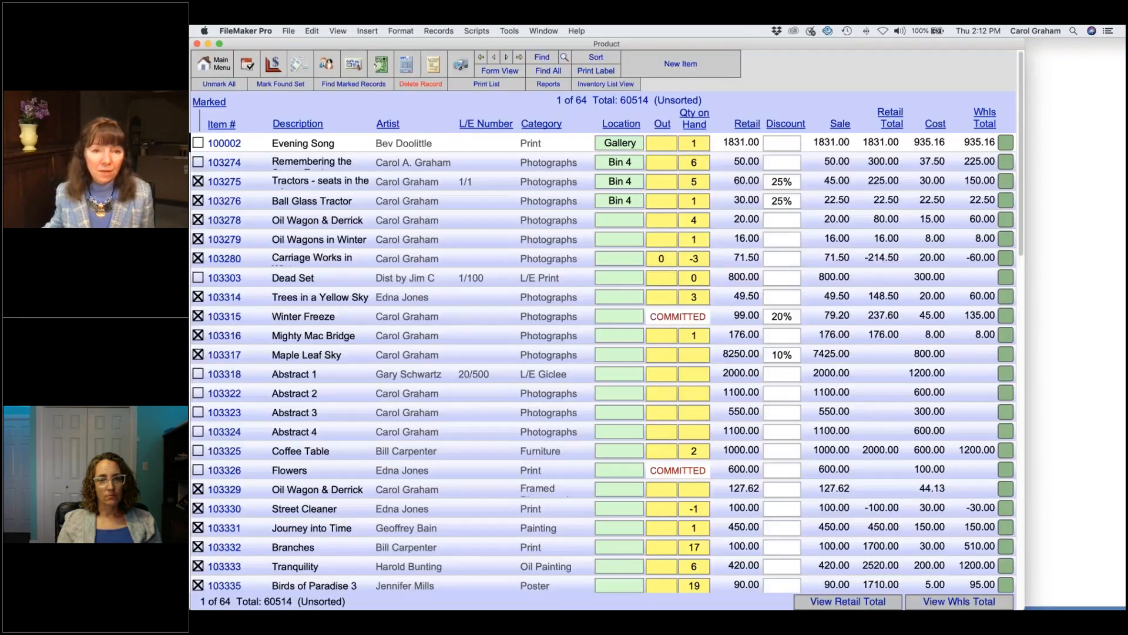
left_click(360, 145)
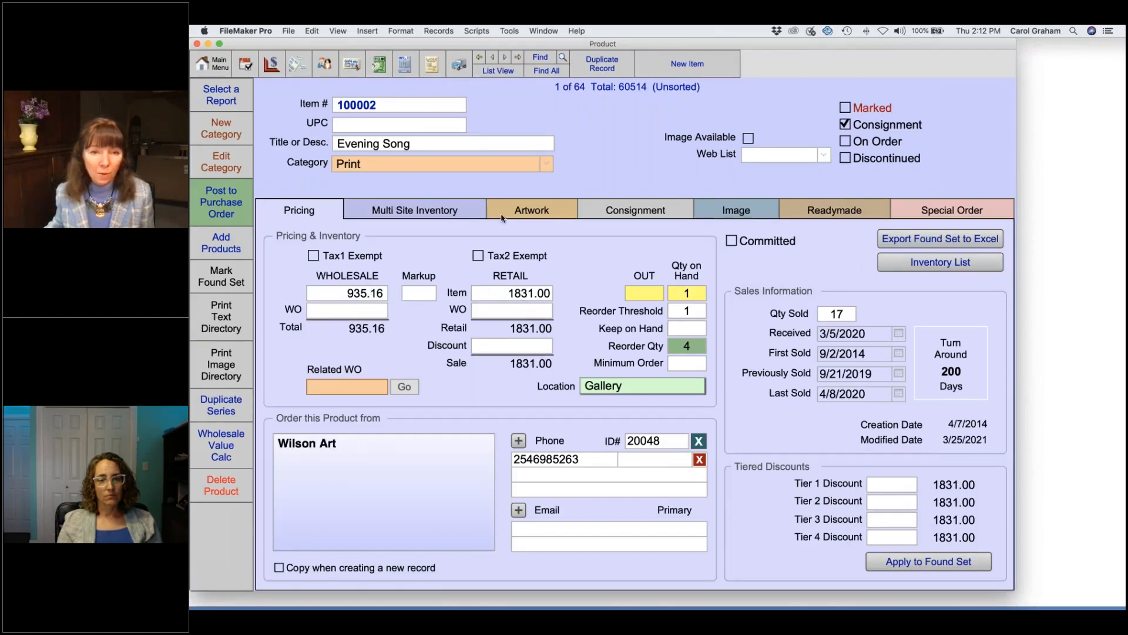
left_click(519, 59)
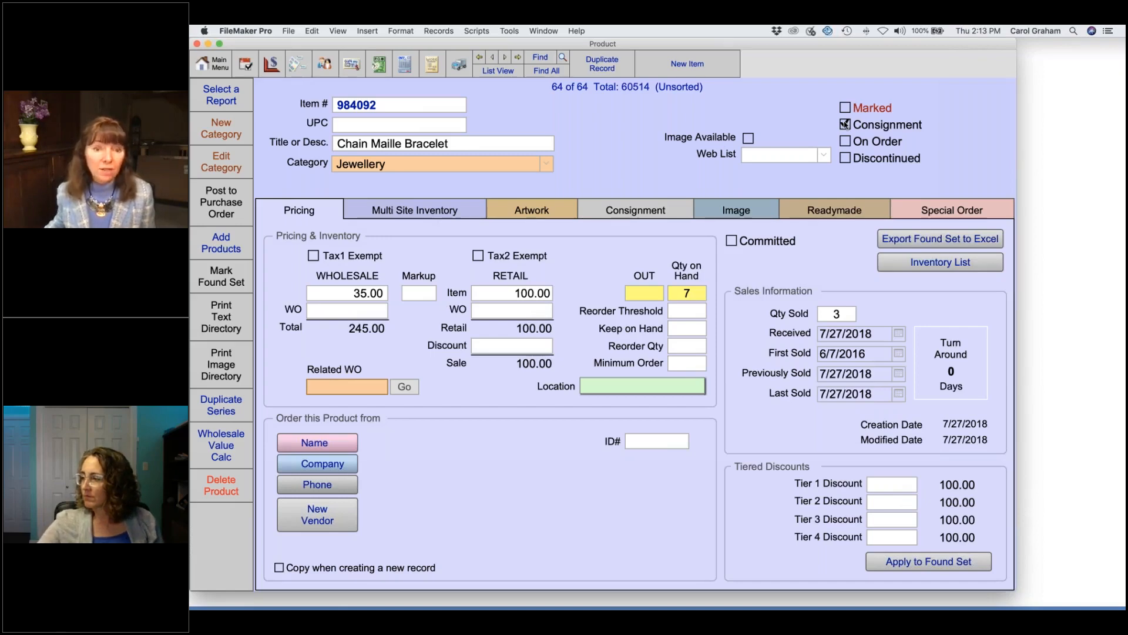
Step: Clear the bracelet's 35.00 wholesale cost and copy its item number 984092
left_click(348, 294)
key("BackSpace")
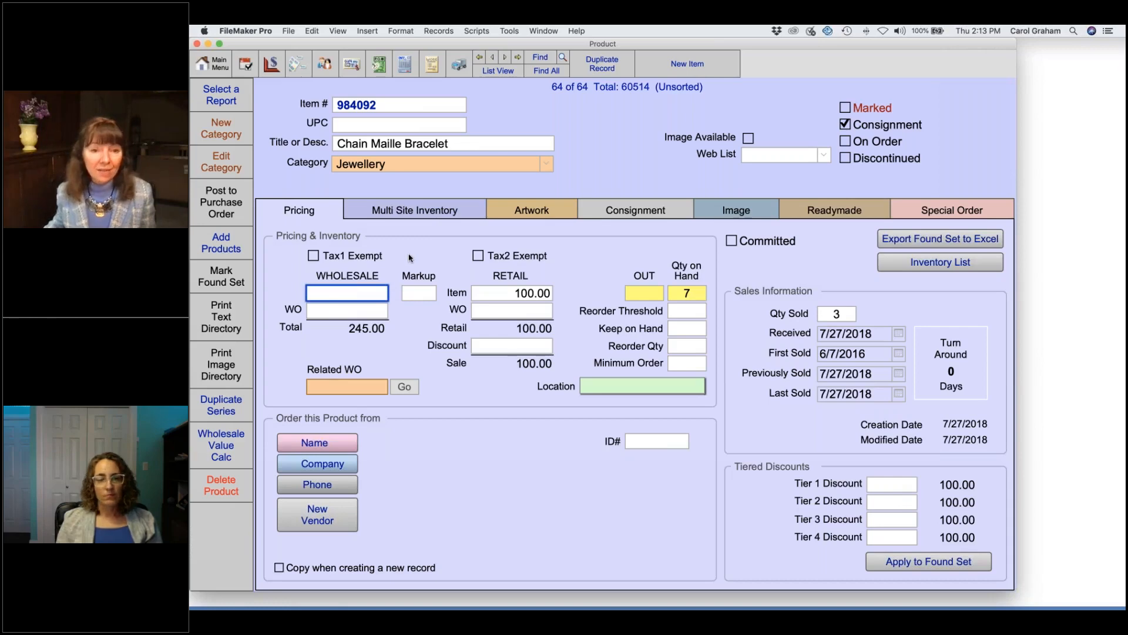
double_click(385, 104)
key("super+c")
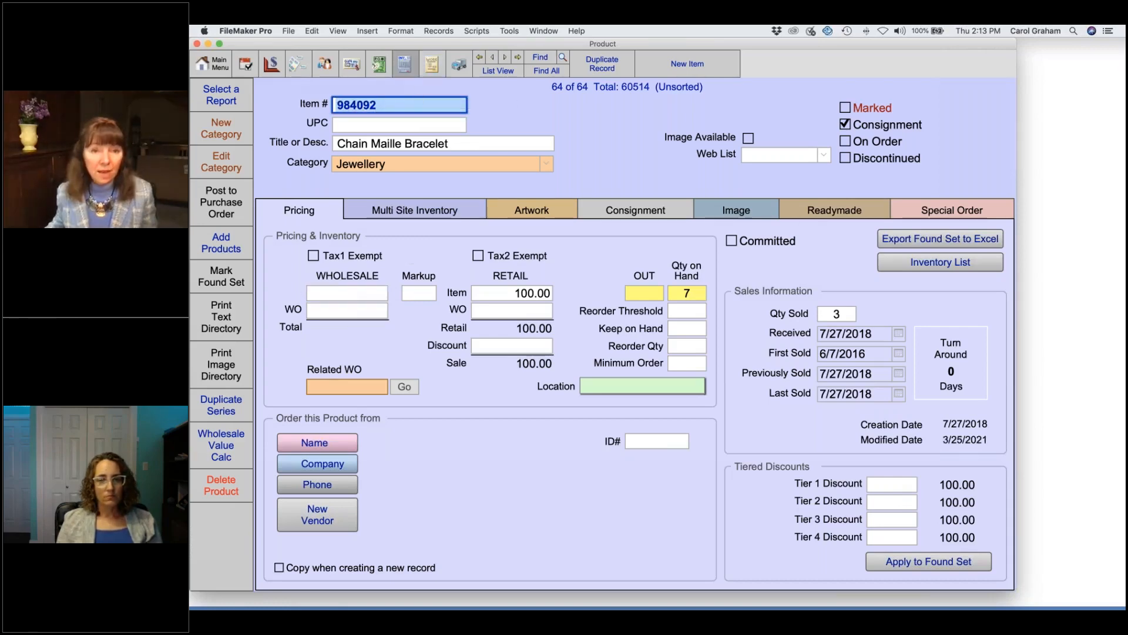
left_click(404, 63)
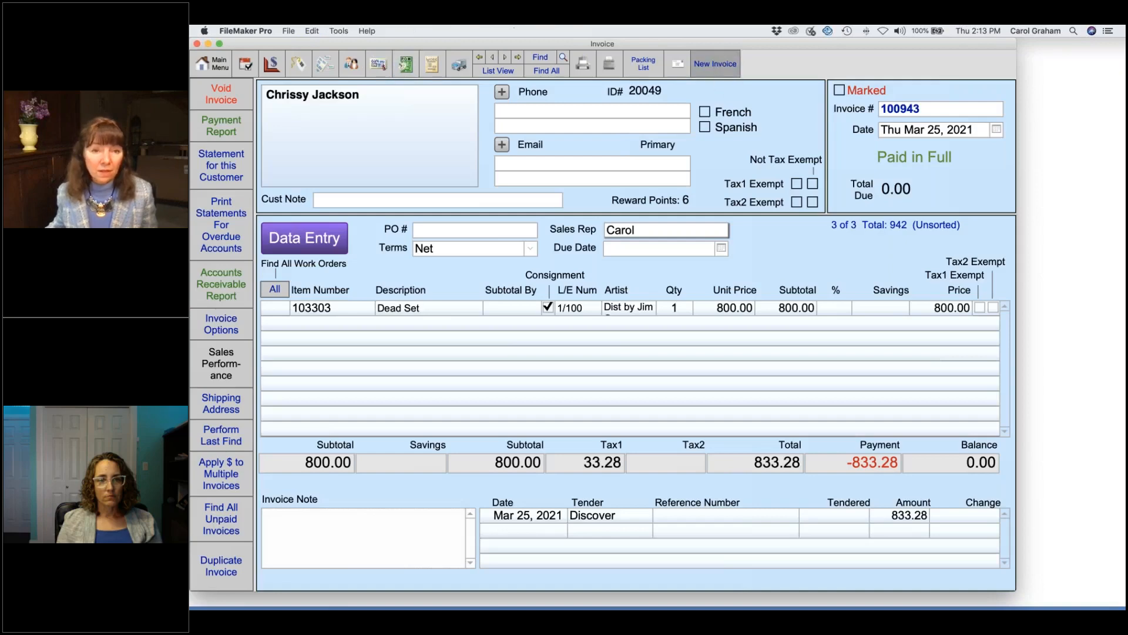
Step: Create a new invoice for item 984092 and pay its 104.16 total by VISA
left_click(716, 63)
key("super+v")
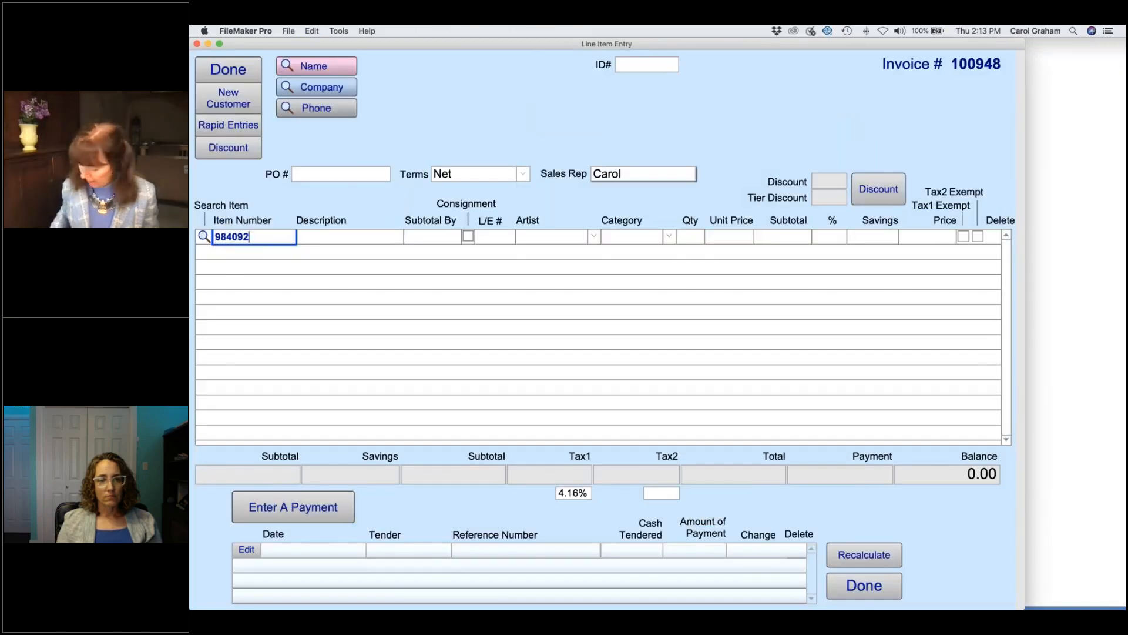
key("Return")
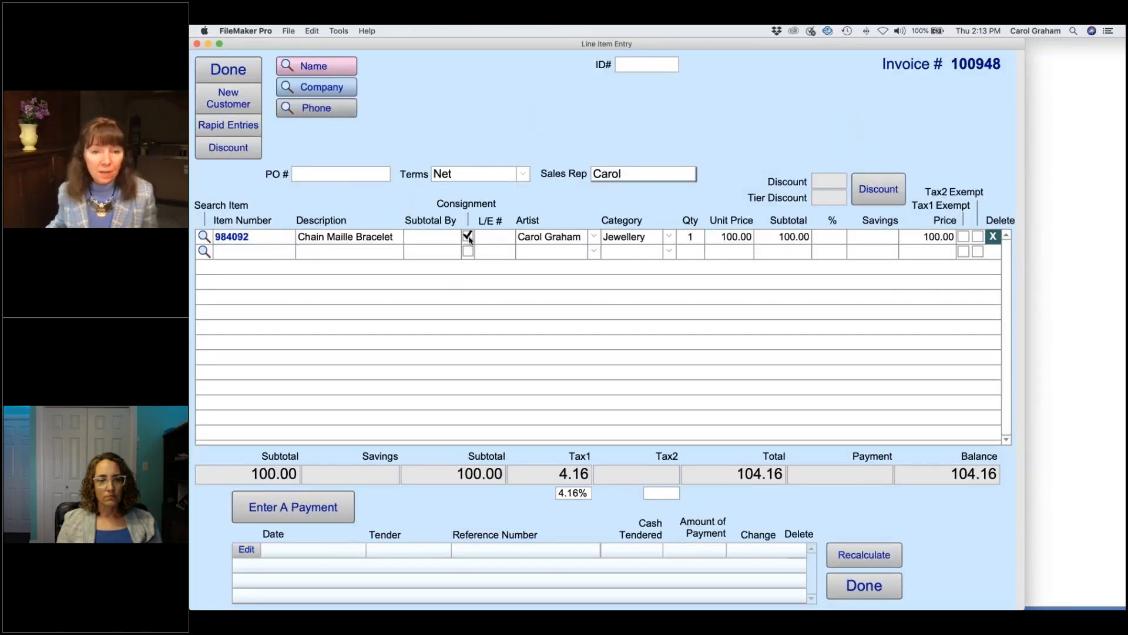
left_click(288, 511)
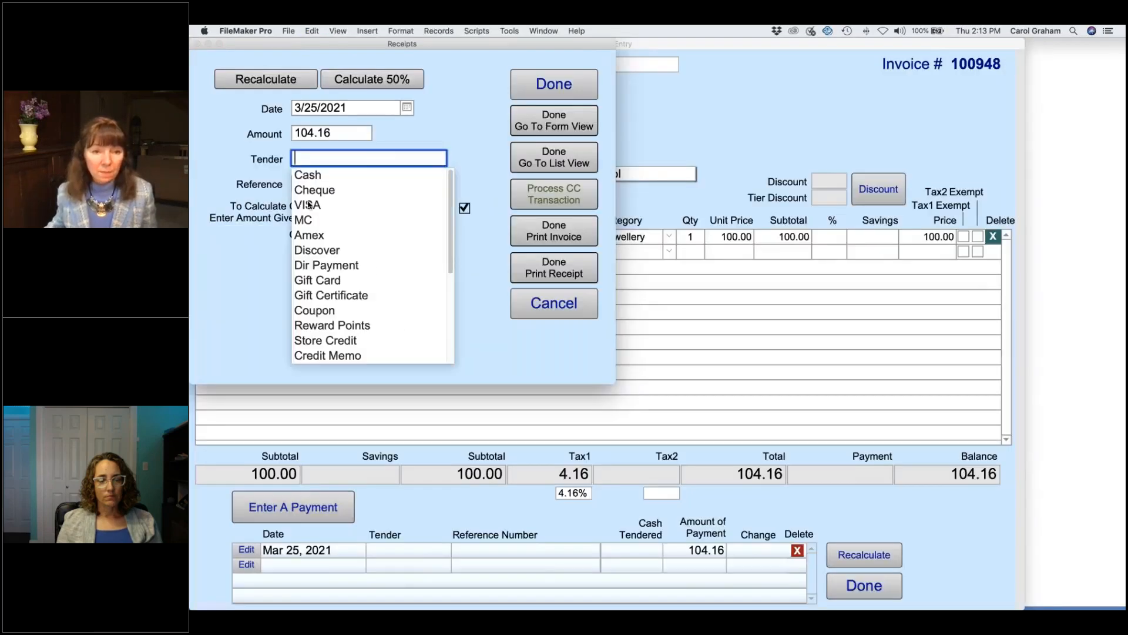
left_click(315, 205)
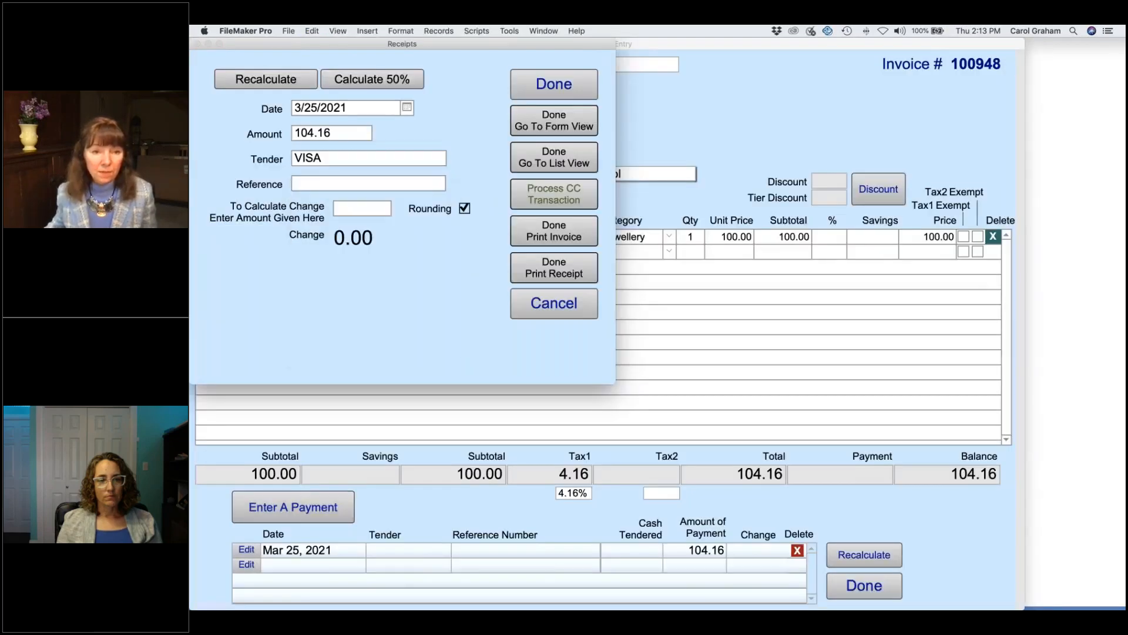
left_click(557, 88)
Step: Search for the customer by name
left_click(335, 70)
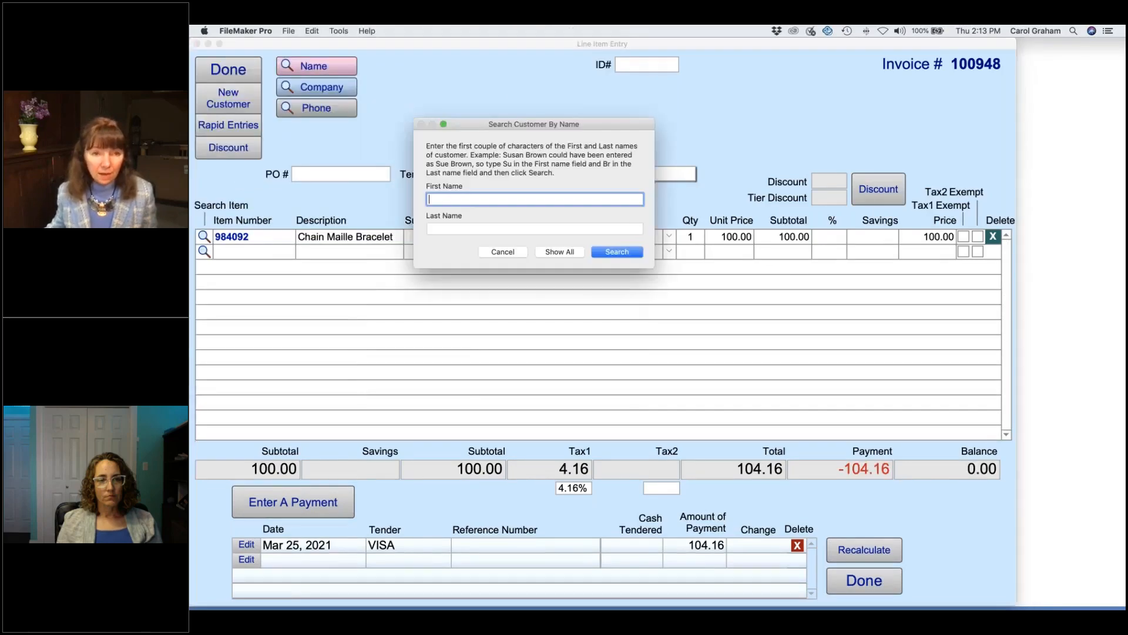
type("carol")
key("Return")
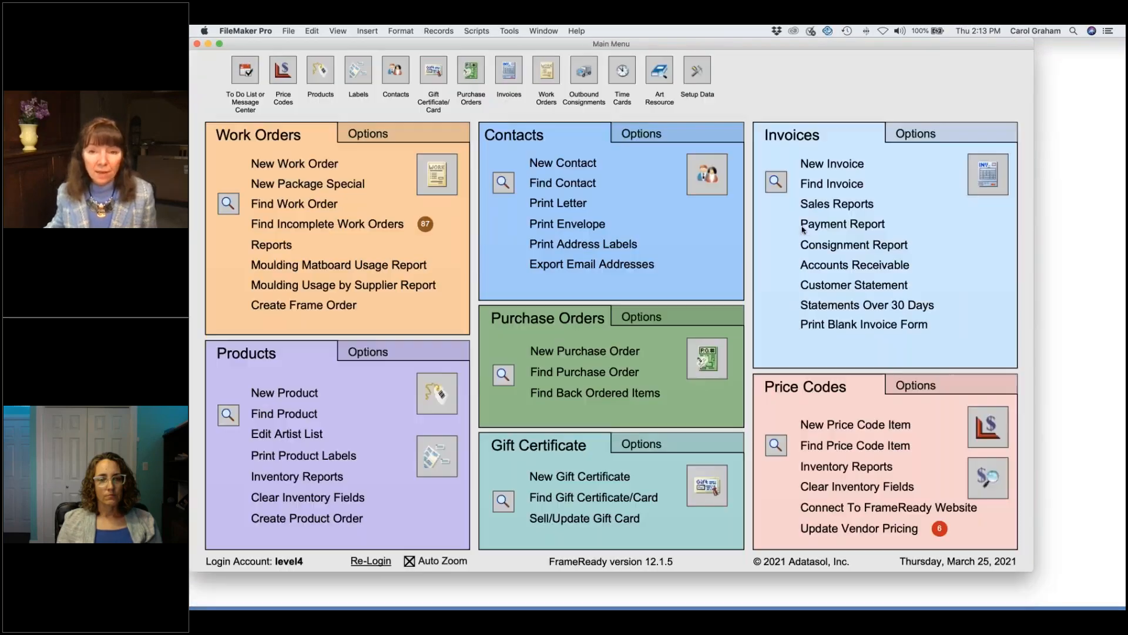
Step: Preview consignment sales by artist for invoice dates 3/*/2021, without page breaks
left_click(838, 204)
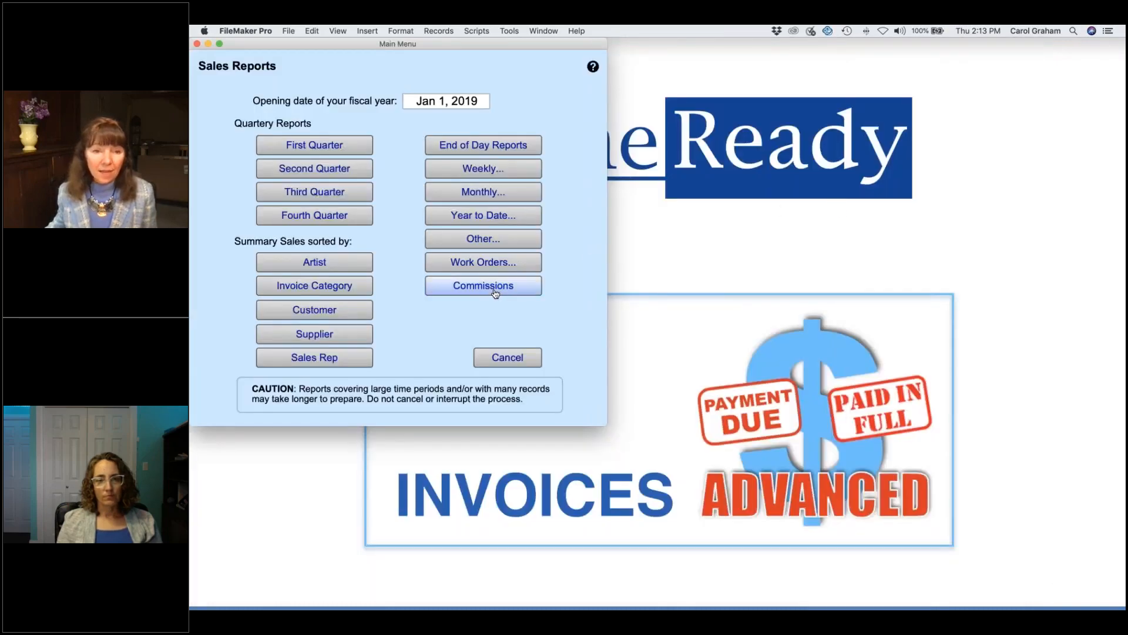
left_click(357, 268)
left_click(443, 152)
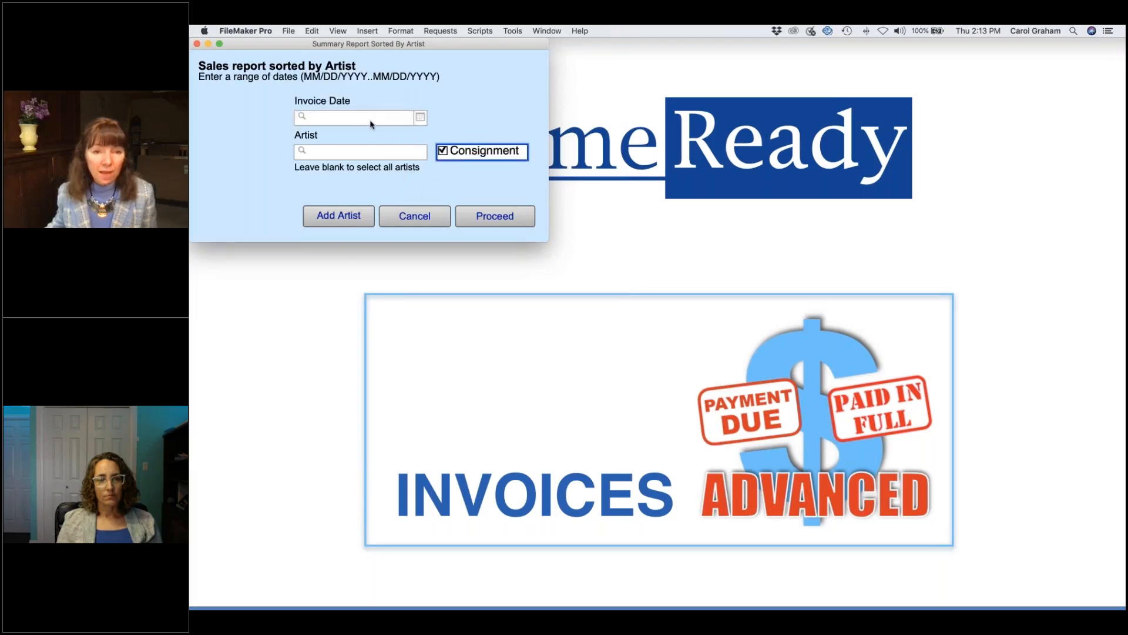
left_click(371, 122)
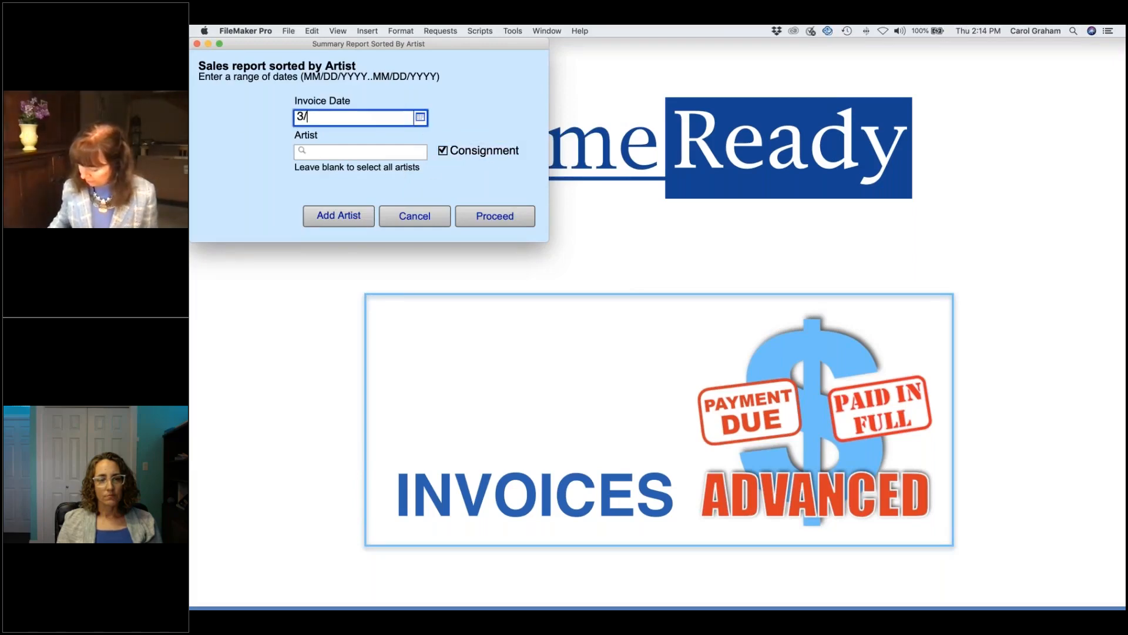
type("3/*/2021")
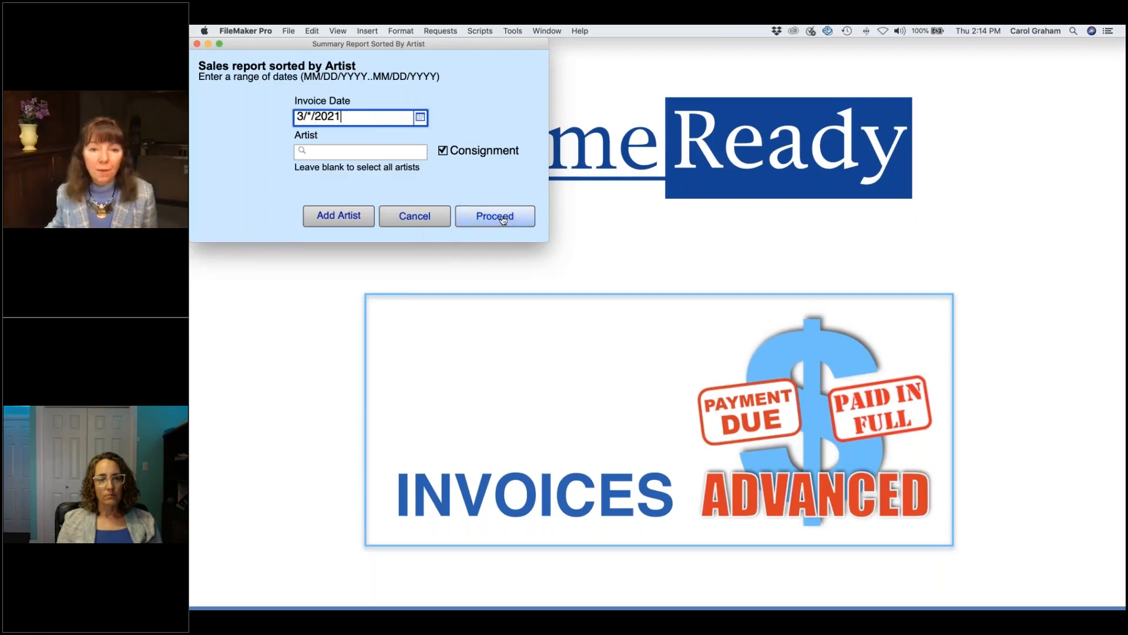
left_click(503, 220)
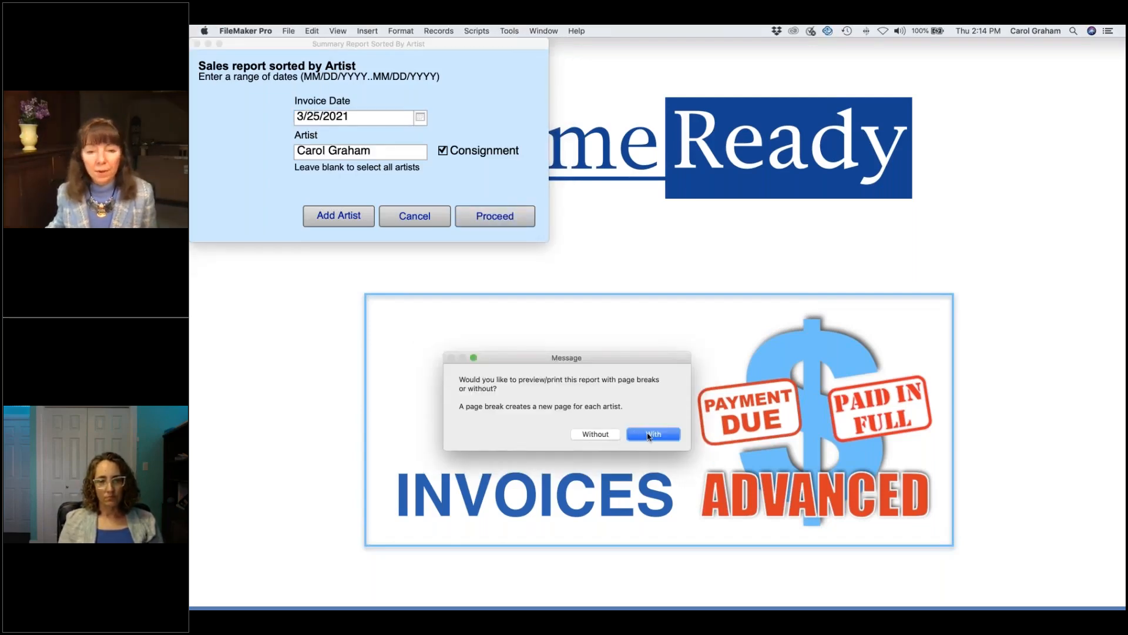
left_click(608, 436)
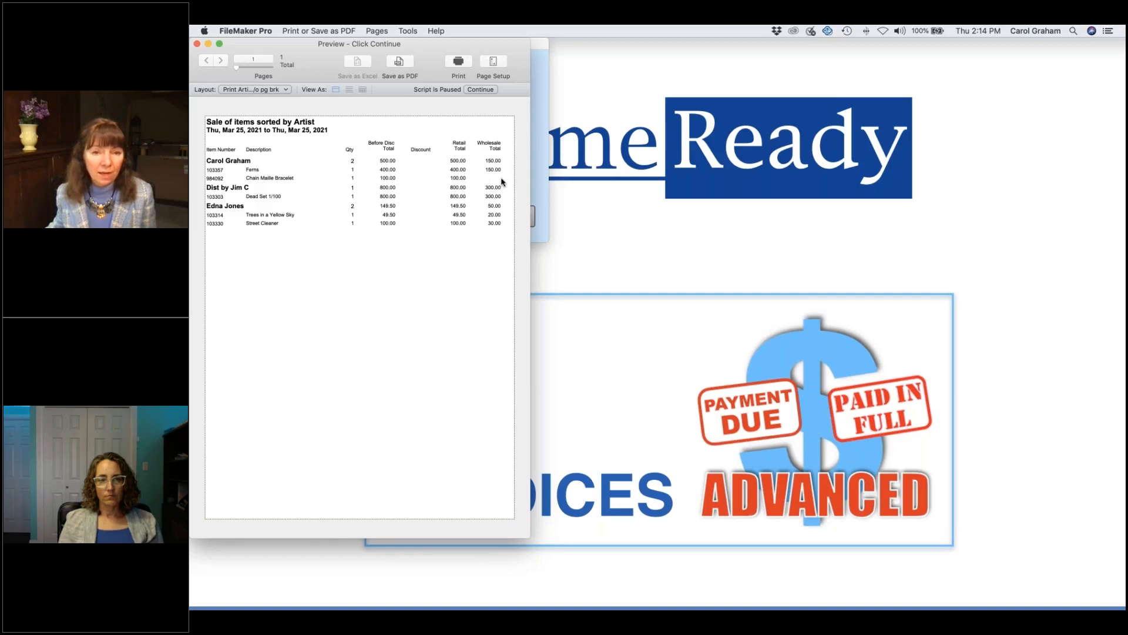
Step: Continue past the artist sales preview and cancel printing
left_click(480, 90)
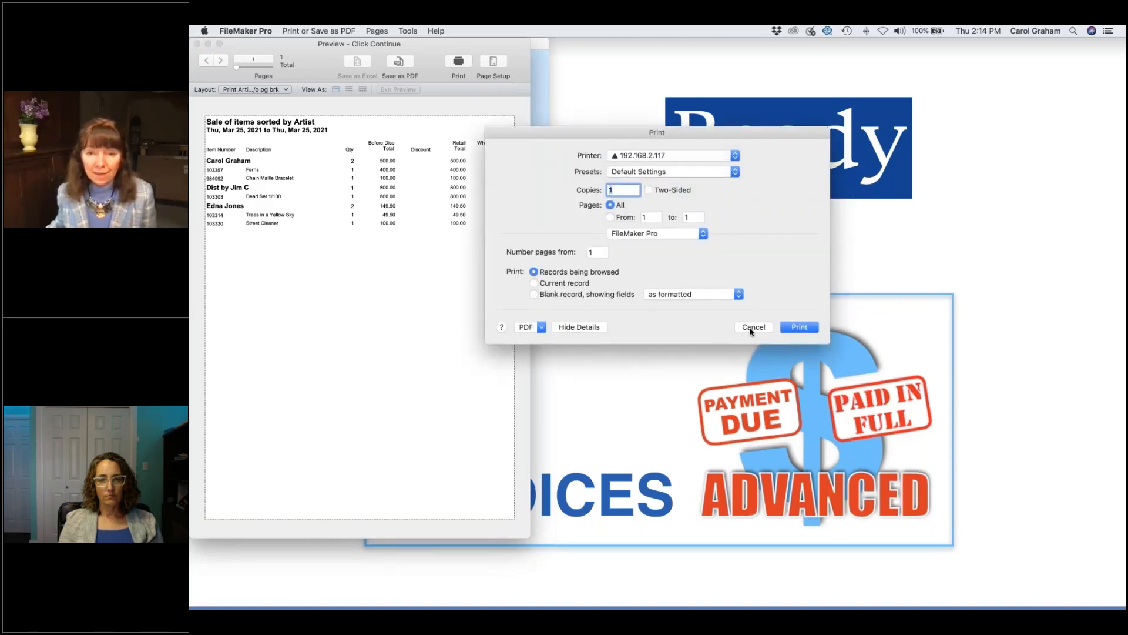
left_click(752, 328)
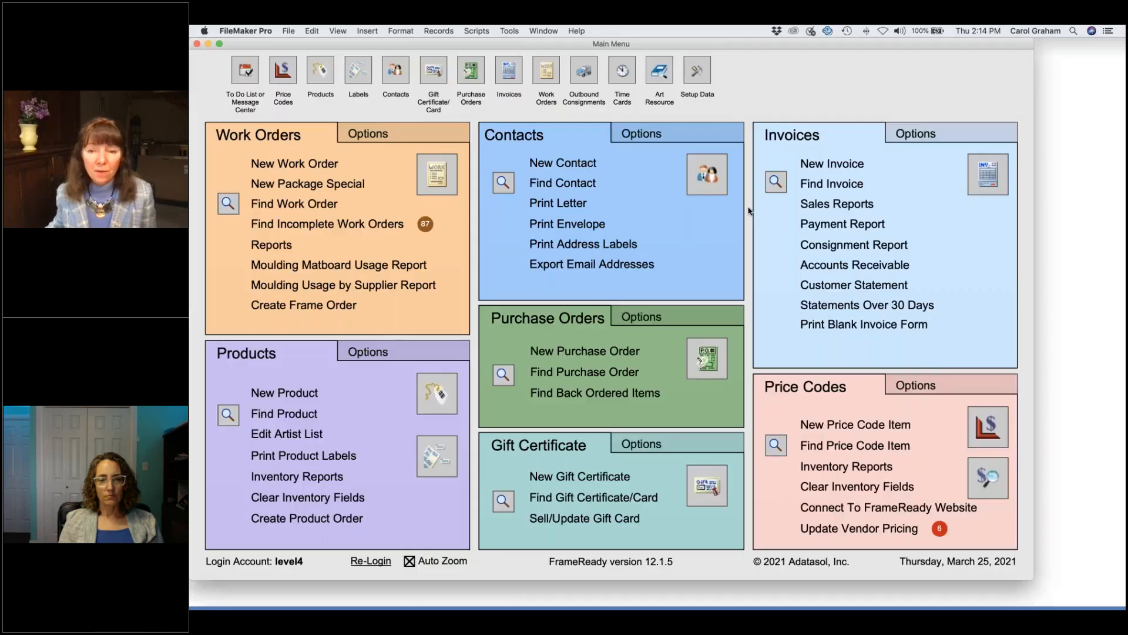
Step: Open the Invoices file and jump to the Chain Maille Bracelet's product record
left_click(988, 174)
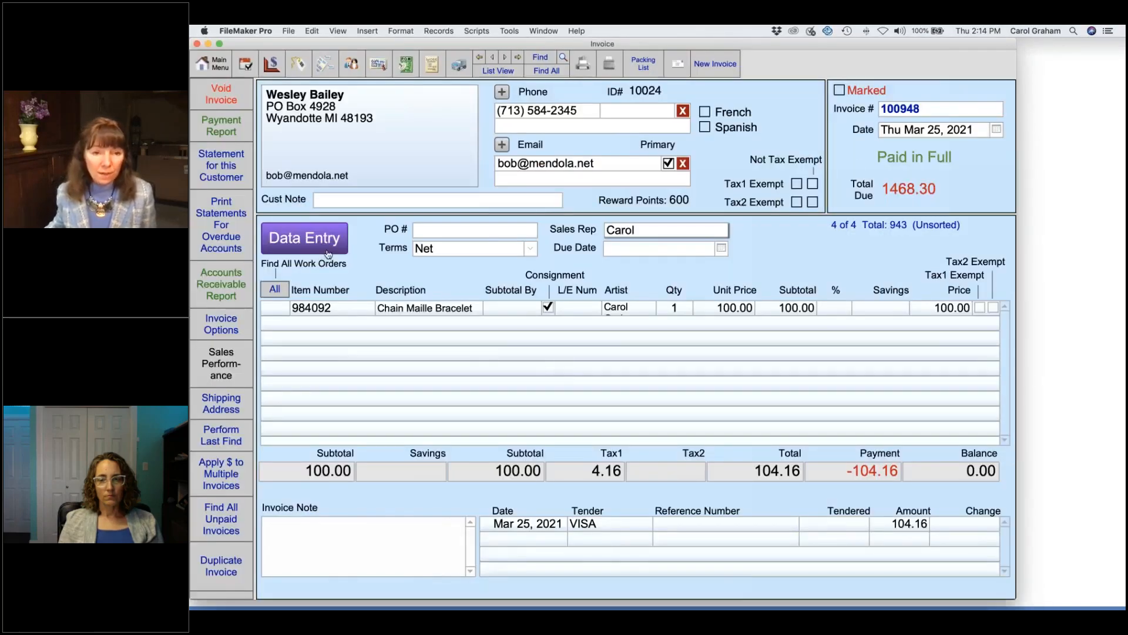
left_click(298, 64)
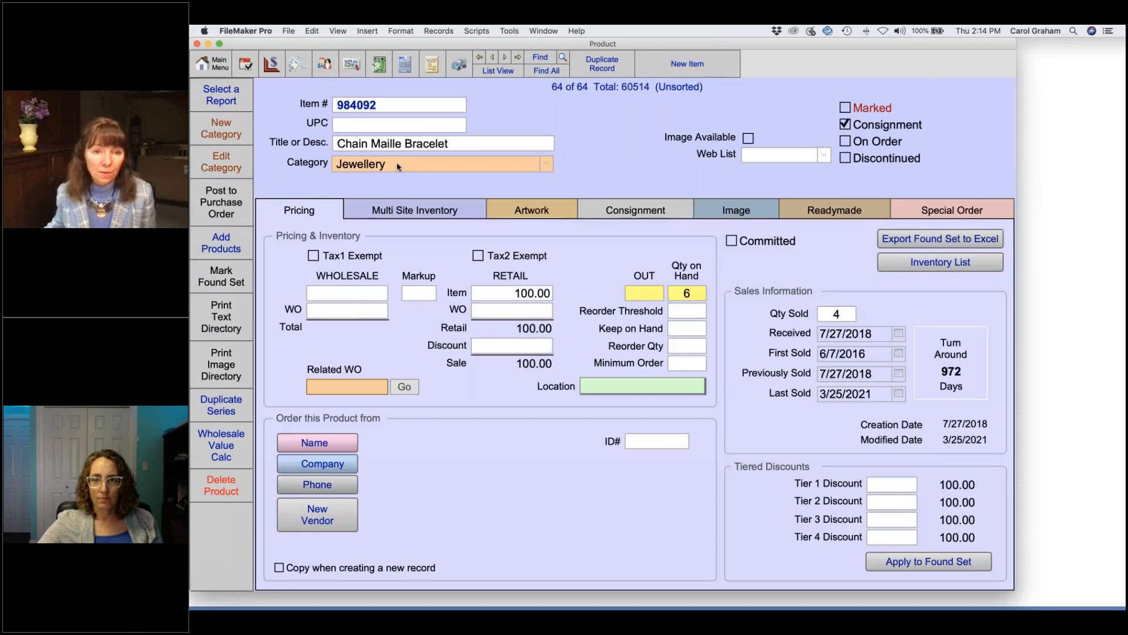
Step: Set the Chain Maille Bracelet's wholesale cost to 35.00, making the wholesale total 210.00
left_click(369, 296)
type("35")
key("Return")
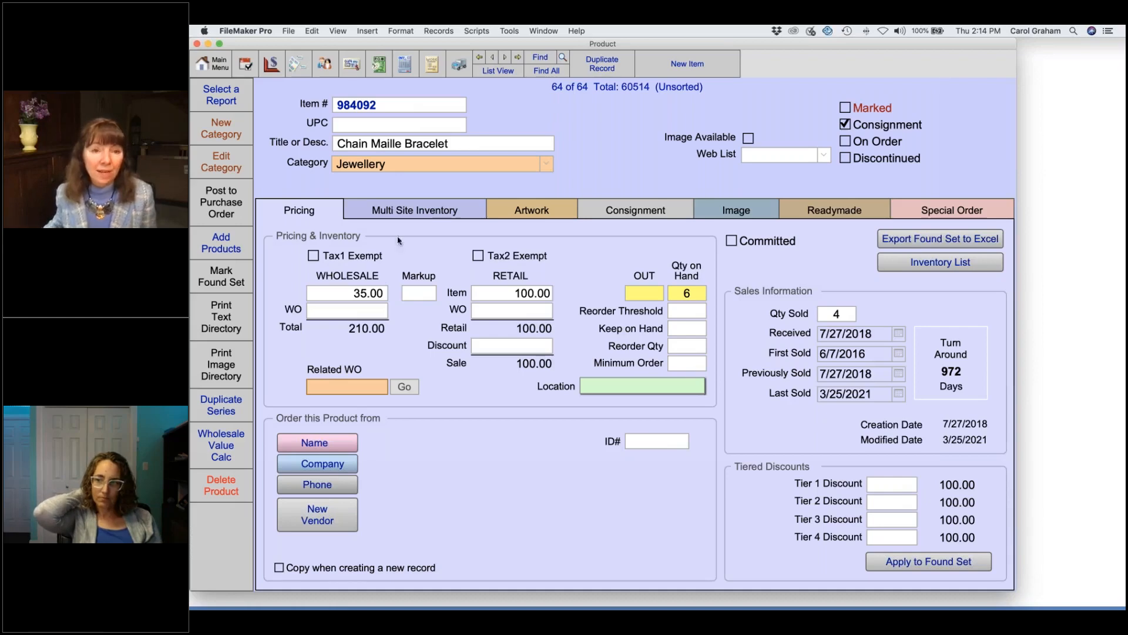
left_click(405, 63)
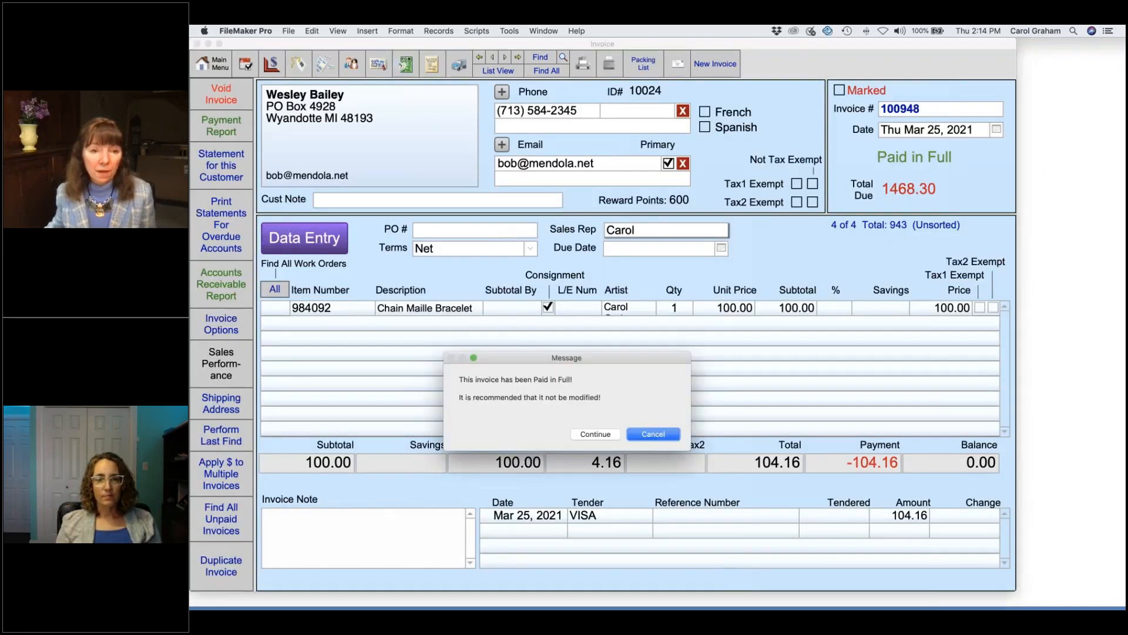
Step: Reopen paid invoice 100948's line items, close them unchanged, and go back to the Main Menu
left_click(593, 435)
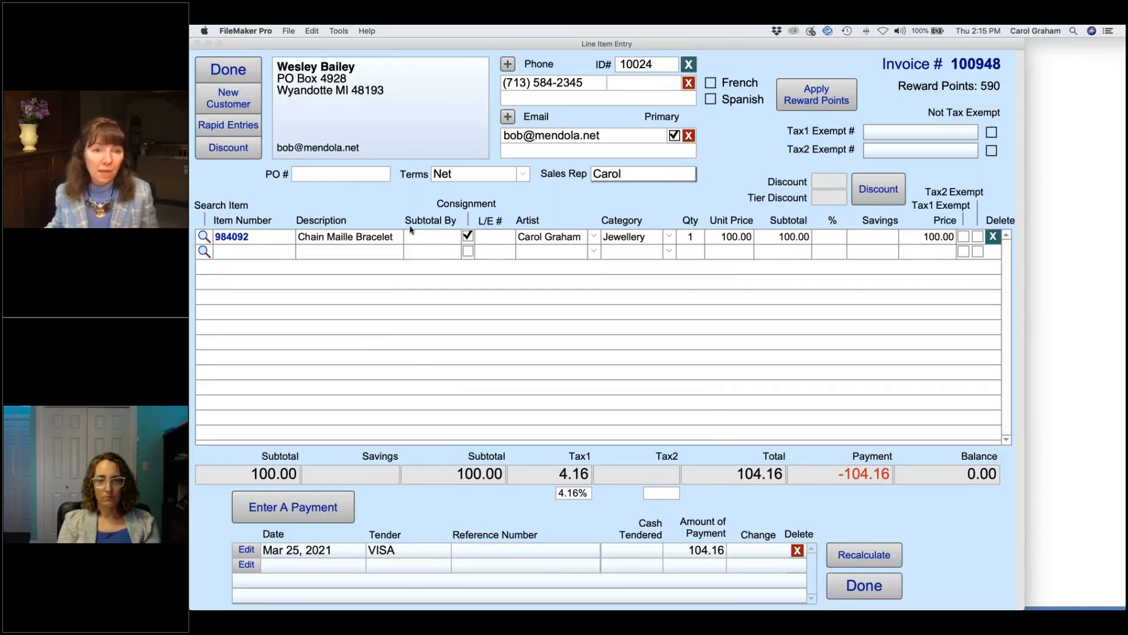
left_click(242, 72)
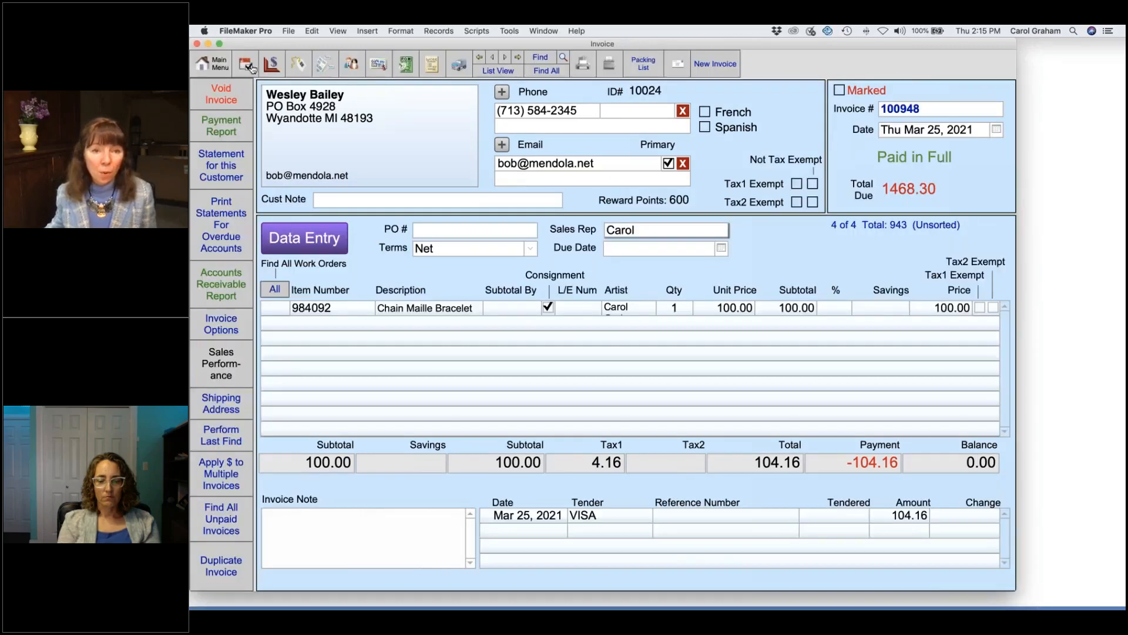
left_click(207, 64)
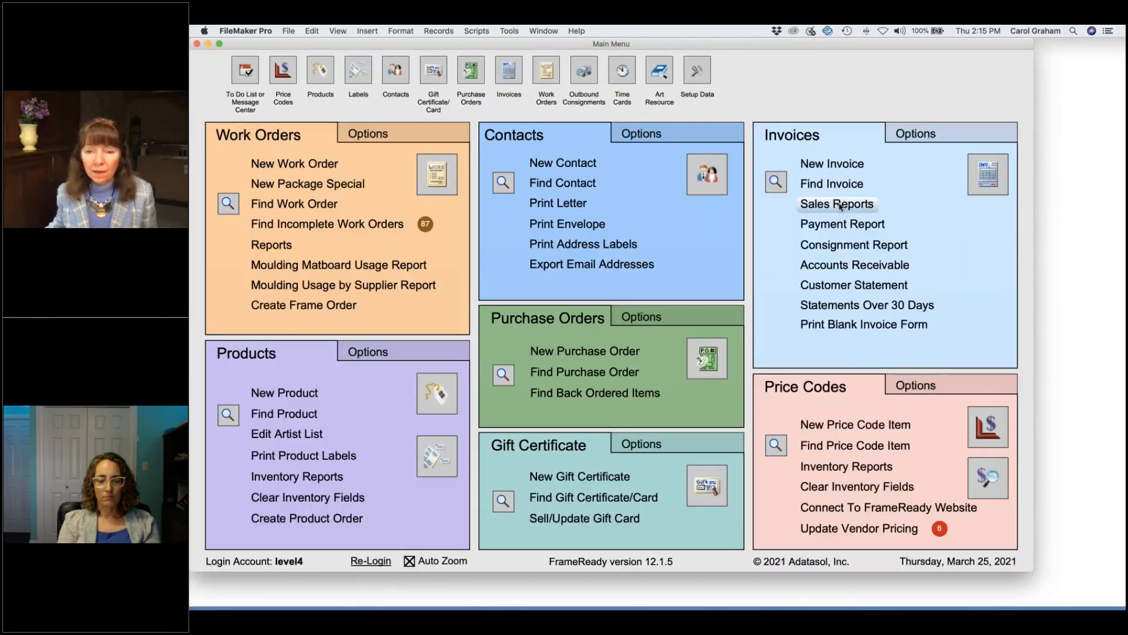
Step: Preview the artist sales report for 3/*/2021 without page breaks, then cancel printing
left_click(841, 204)
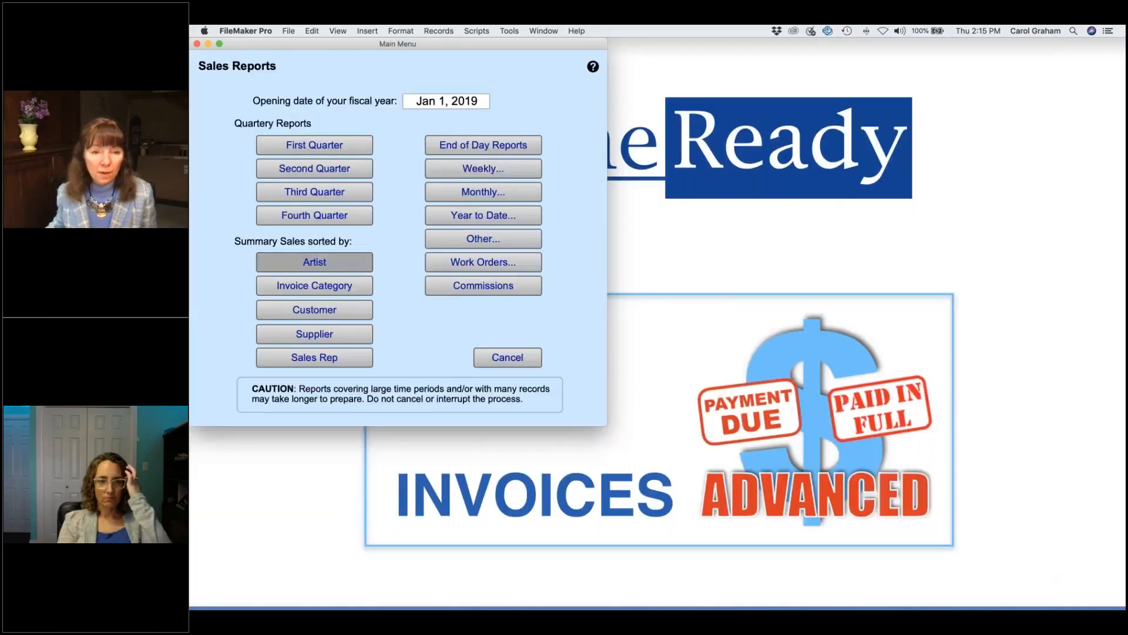
left_click(315, 261)
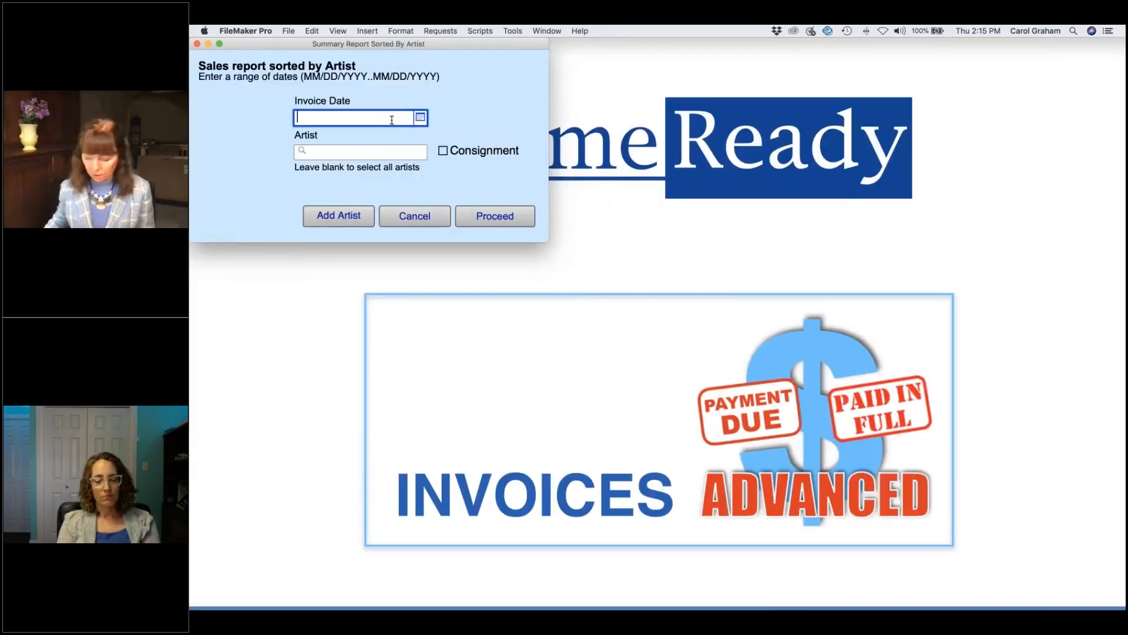
type("3")
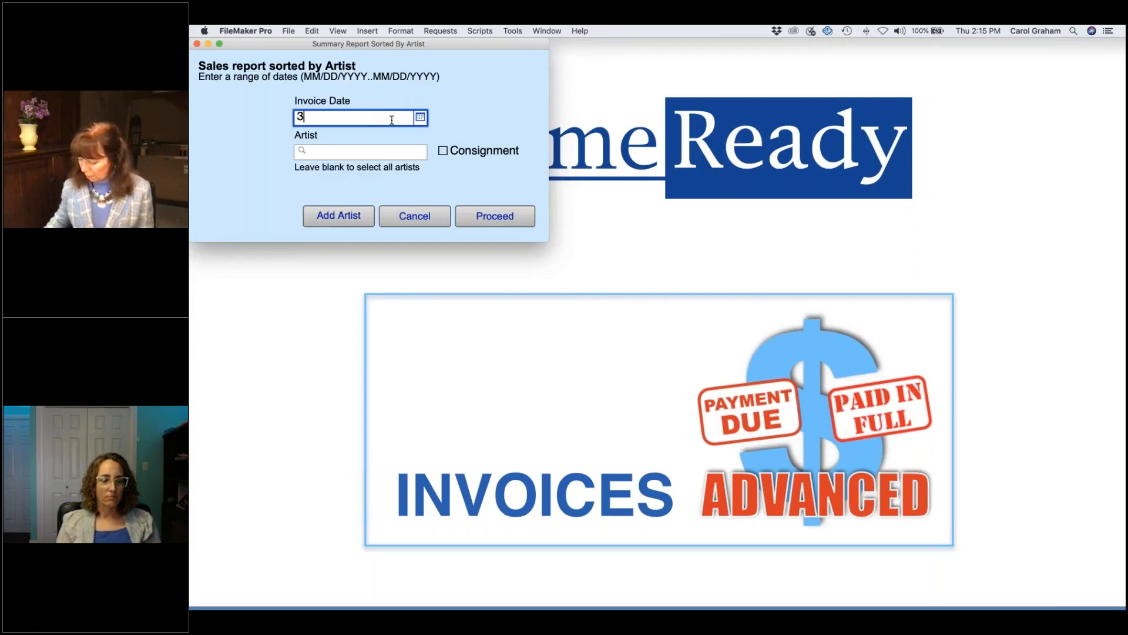
type("/*/20")
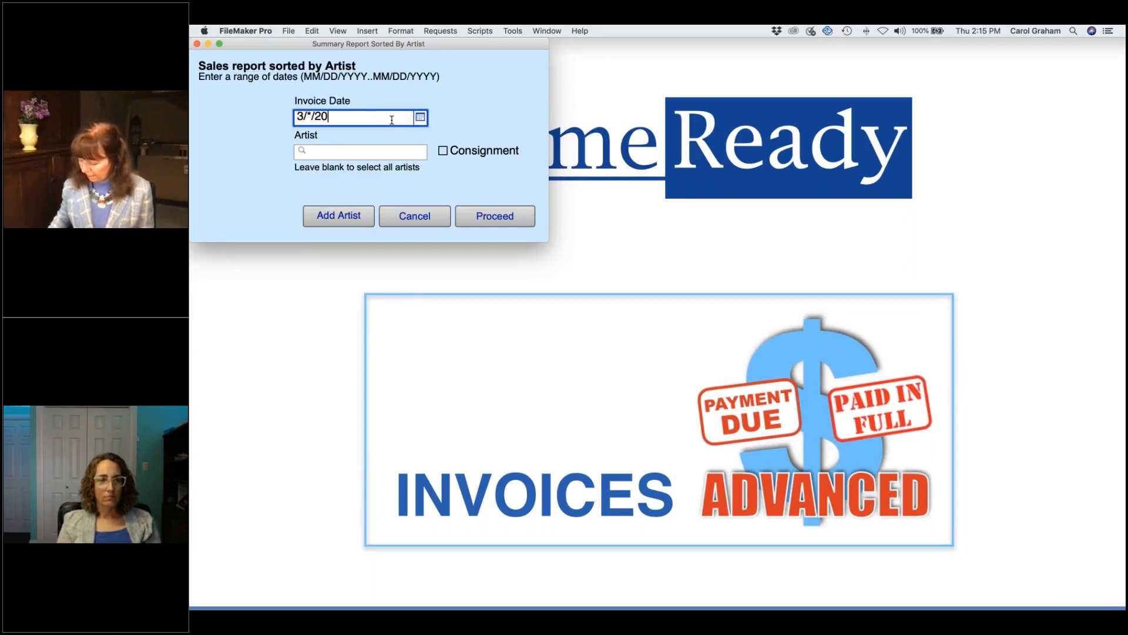
type("21")
key("Return")
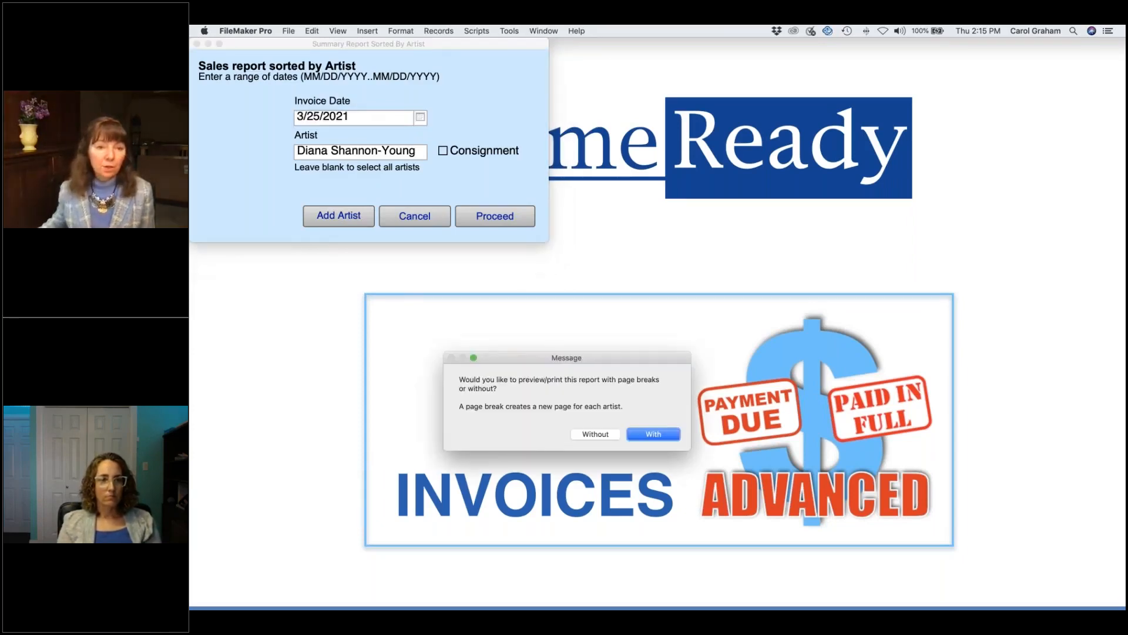
left_click(595, 434)
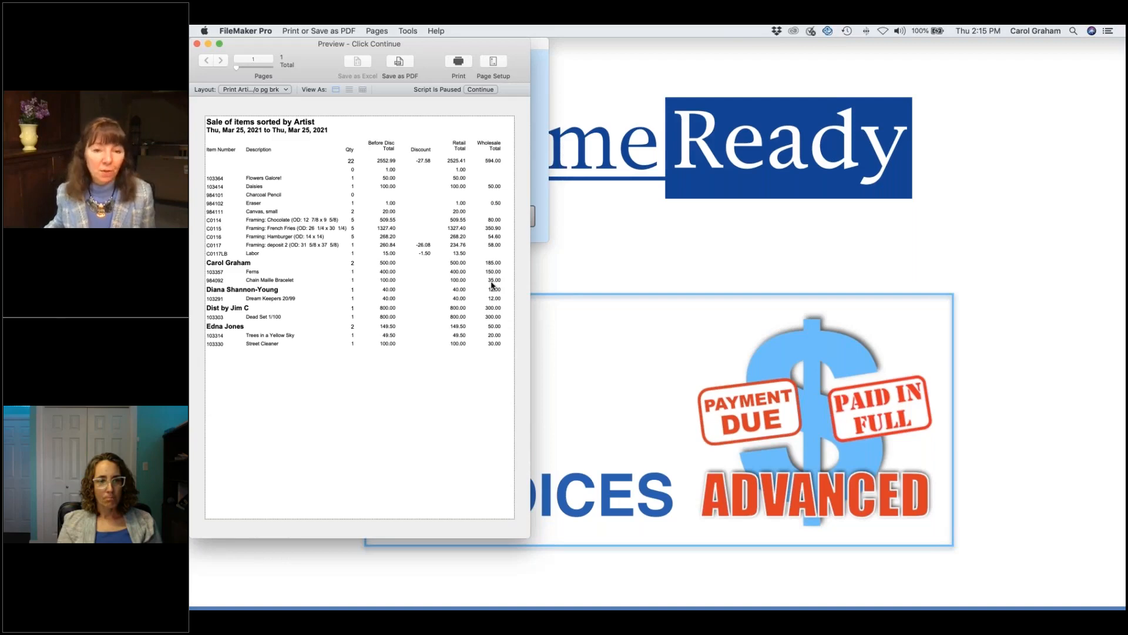
left_click(482, 90)
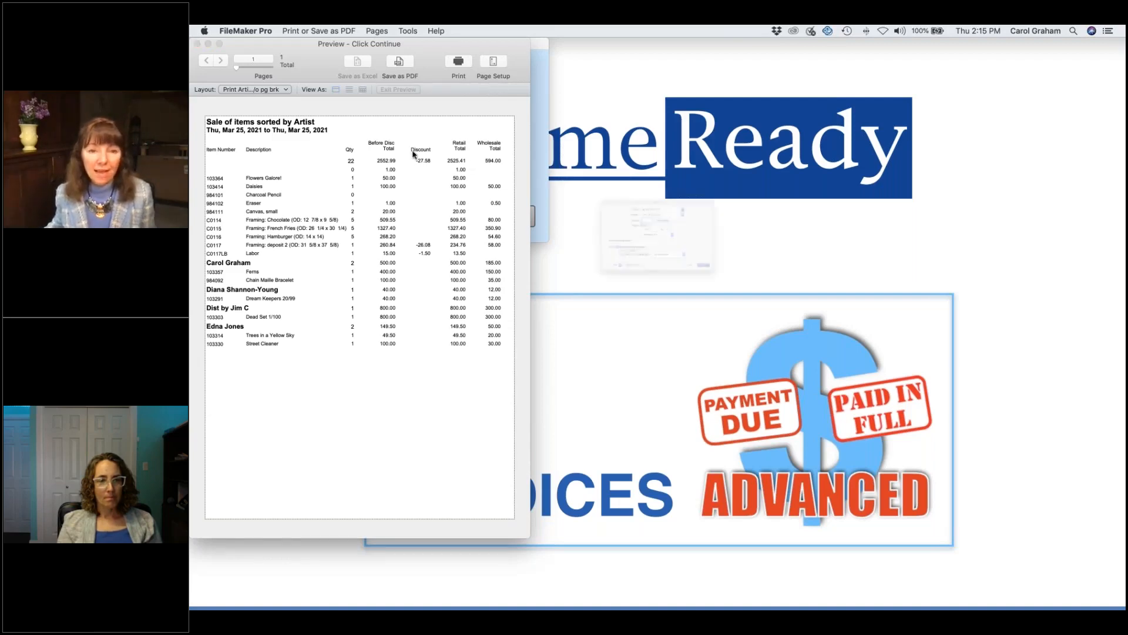
left_click(755, 327)
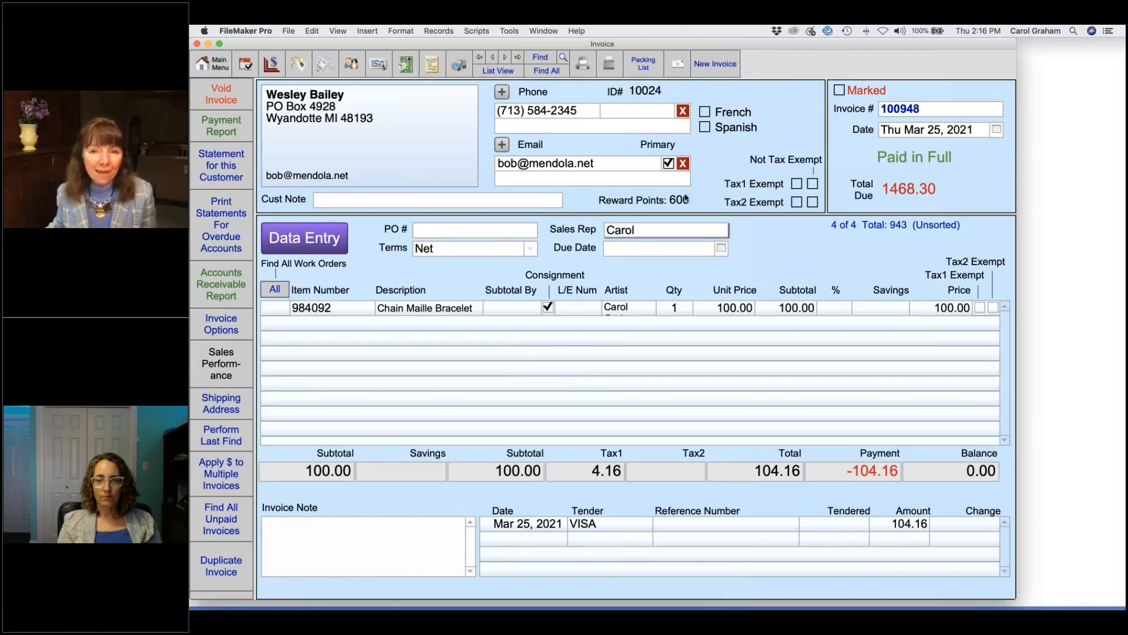
Step: Create new invoice 100949 with a 'Canvas, medium' line item priced at 20.00
left_click(716, 64)
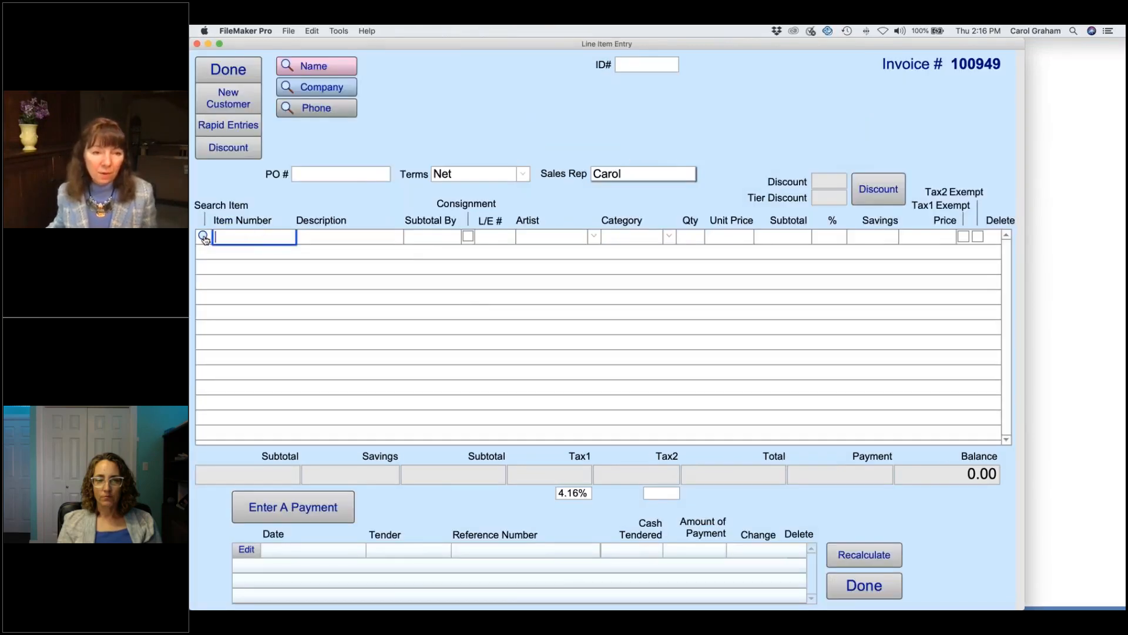
left_click(203, 236)
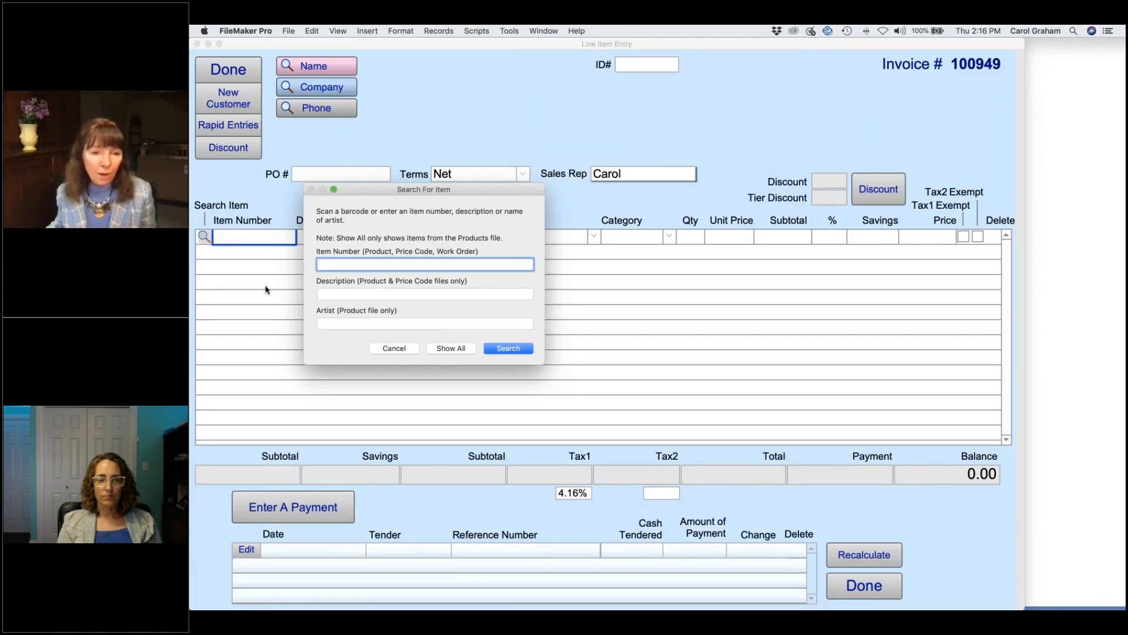
left_click(393, 348)
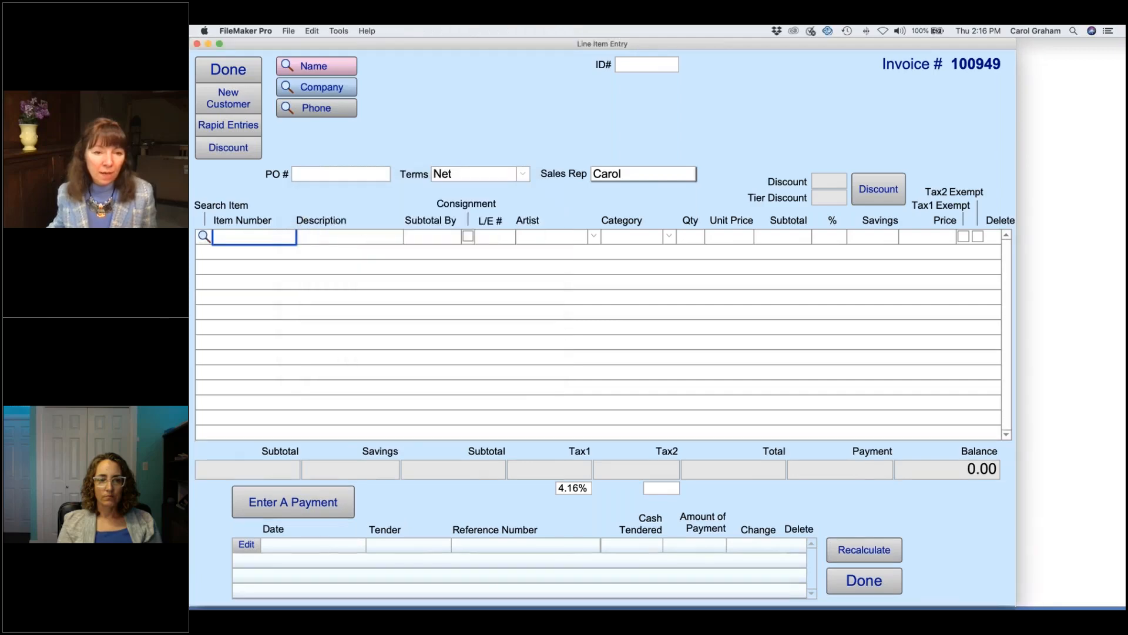
left_click(364, 240)
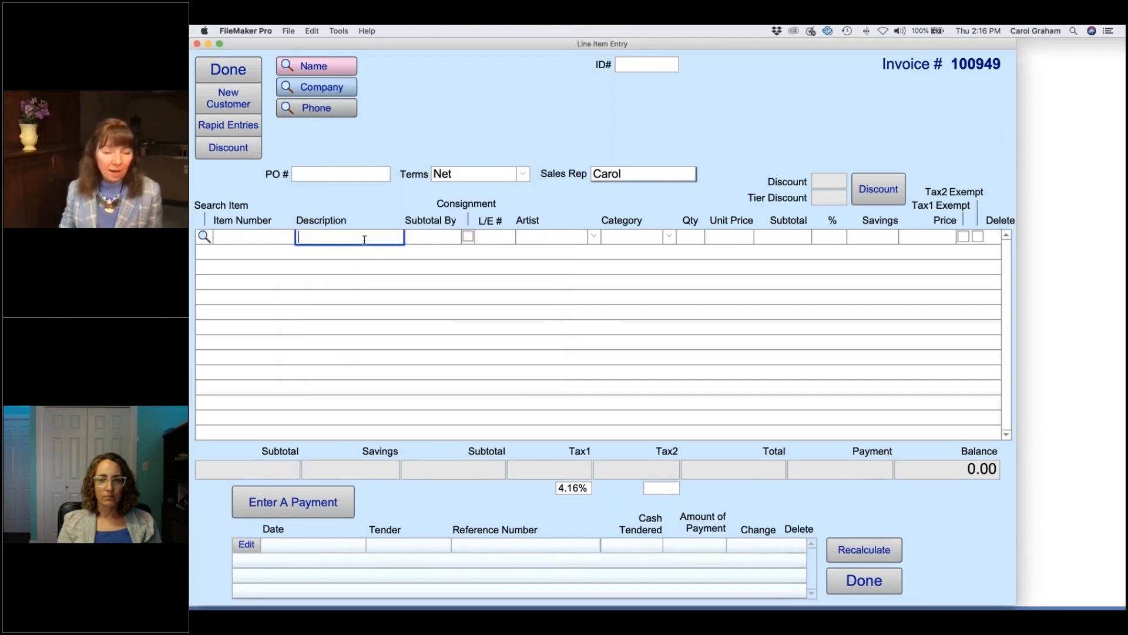
type("Canvas")
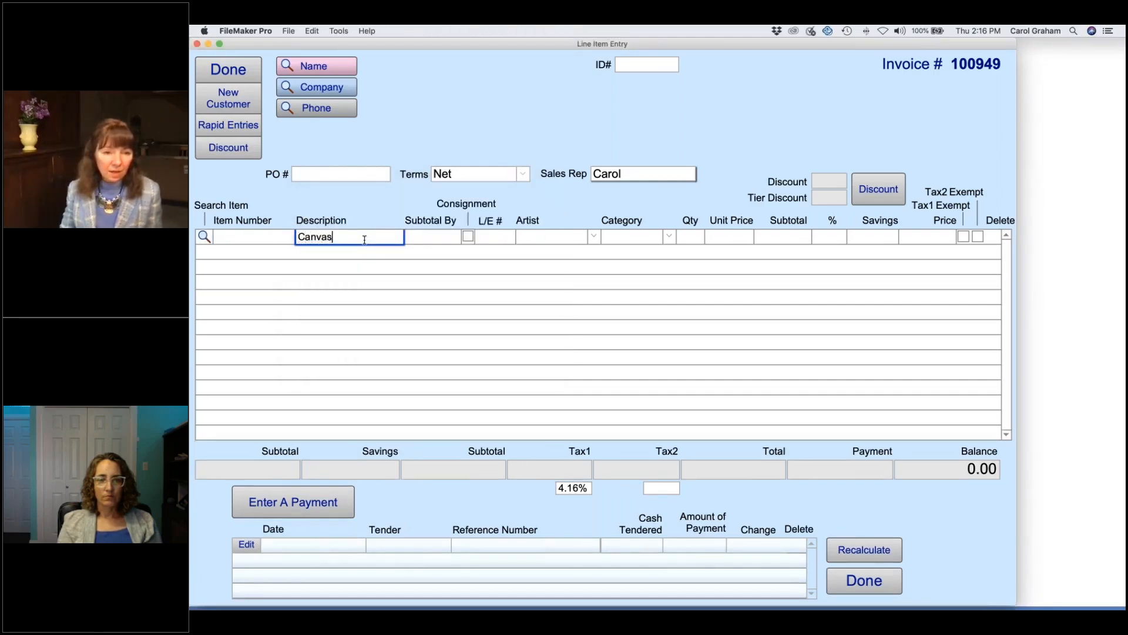
type(", medium")
left_click(727, 239)
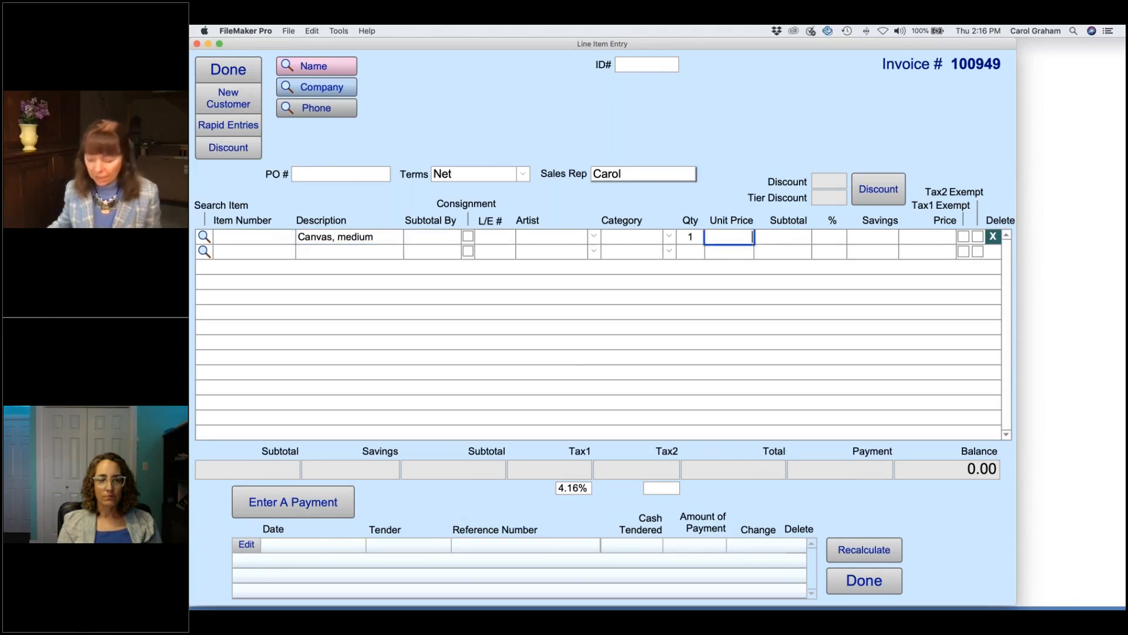
type("20")
left_click(652, 283)
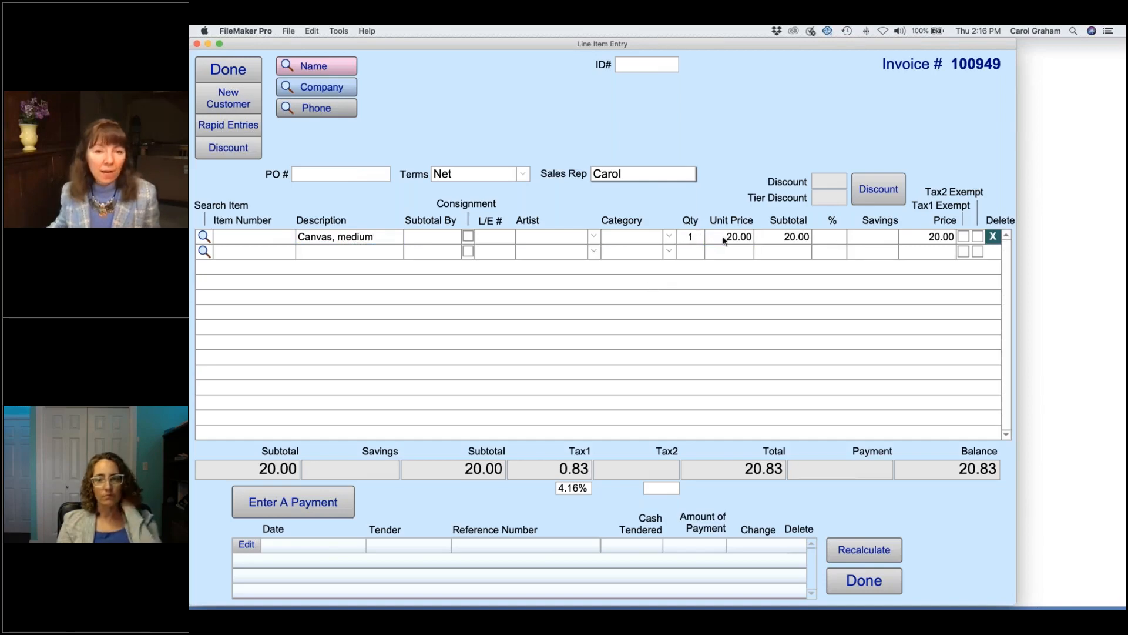
Step: Set the Canvas, medium line item's category to Paint Supplies
left_click(668, 237)
scroll(638, 308, "down", 2)
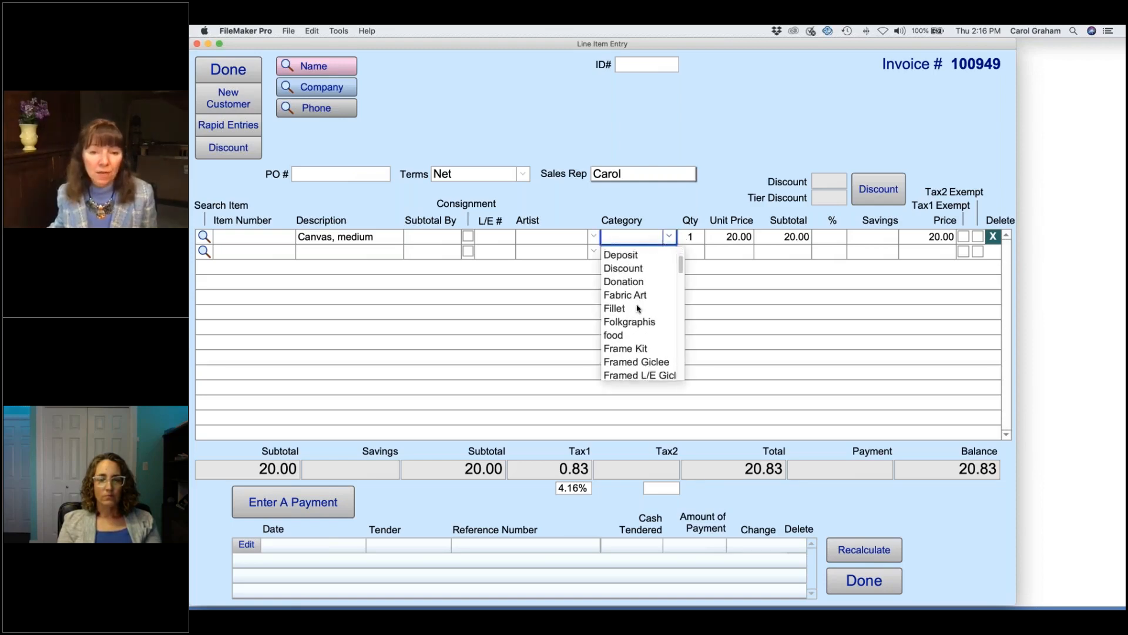
scroll(638, 308, "down", 5)
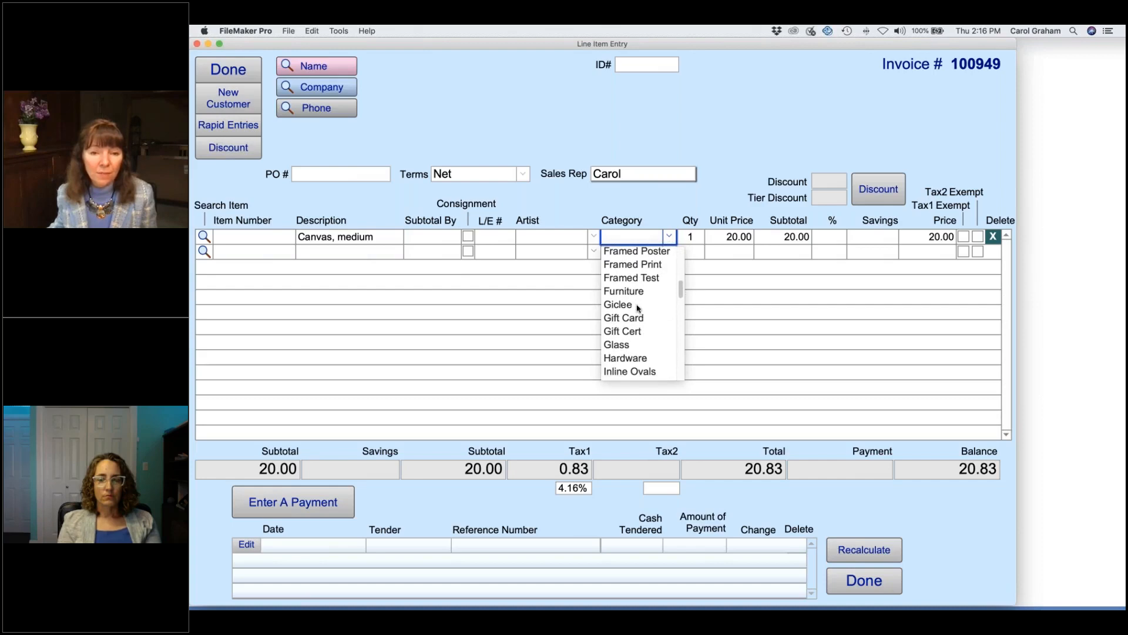
scroll(638, 309, "down", 7)
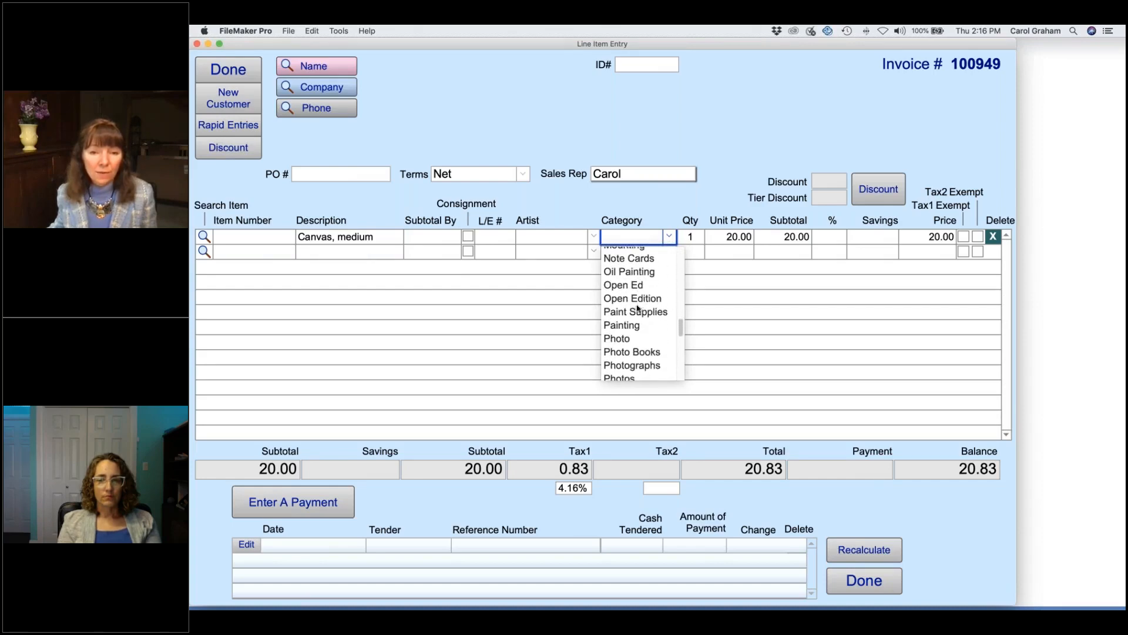
scroll(639, 309, "down", 1)
left_click(651, 307)
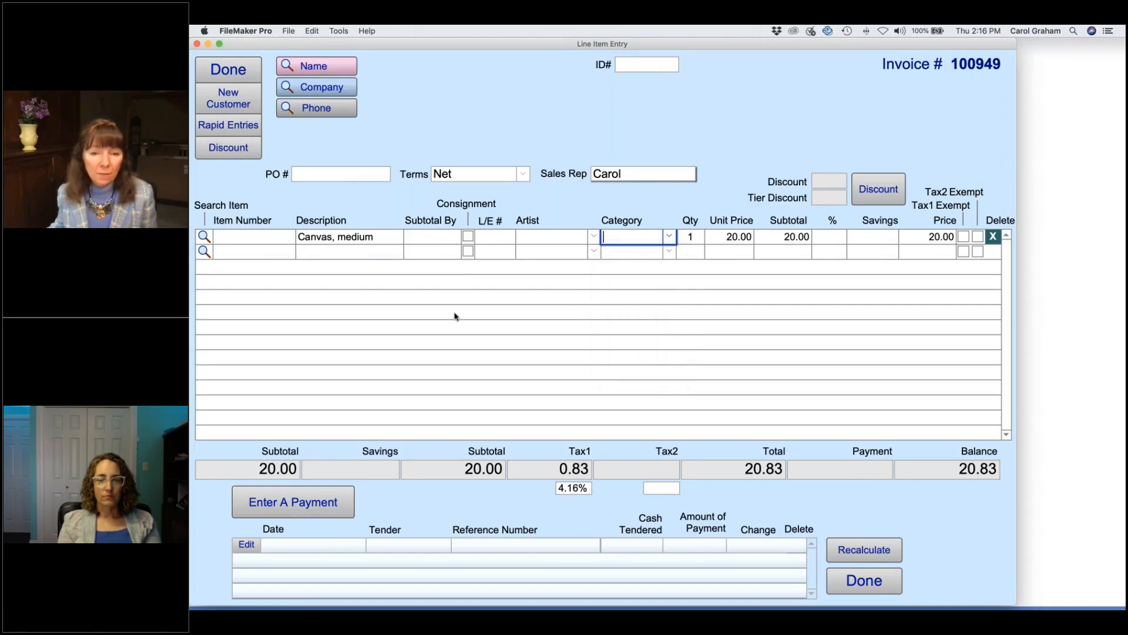
left_click(491, 320)
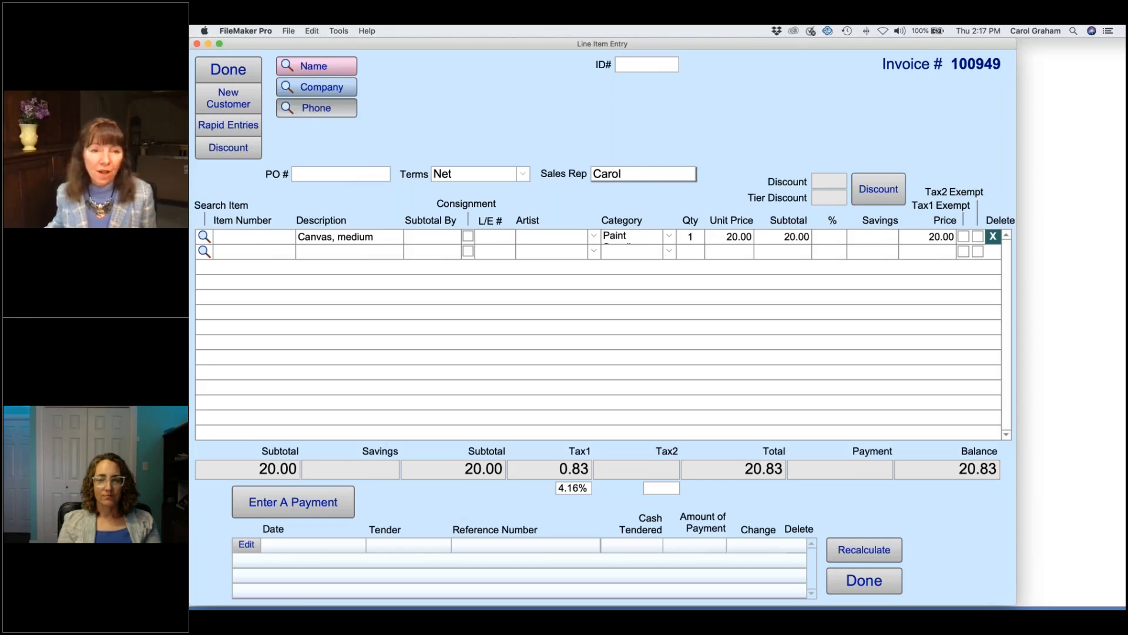
Step: Attach the customer to invoice 100949 by searching their first name
left_click(316, 66)
type("wes")
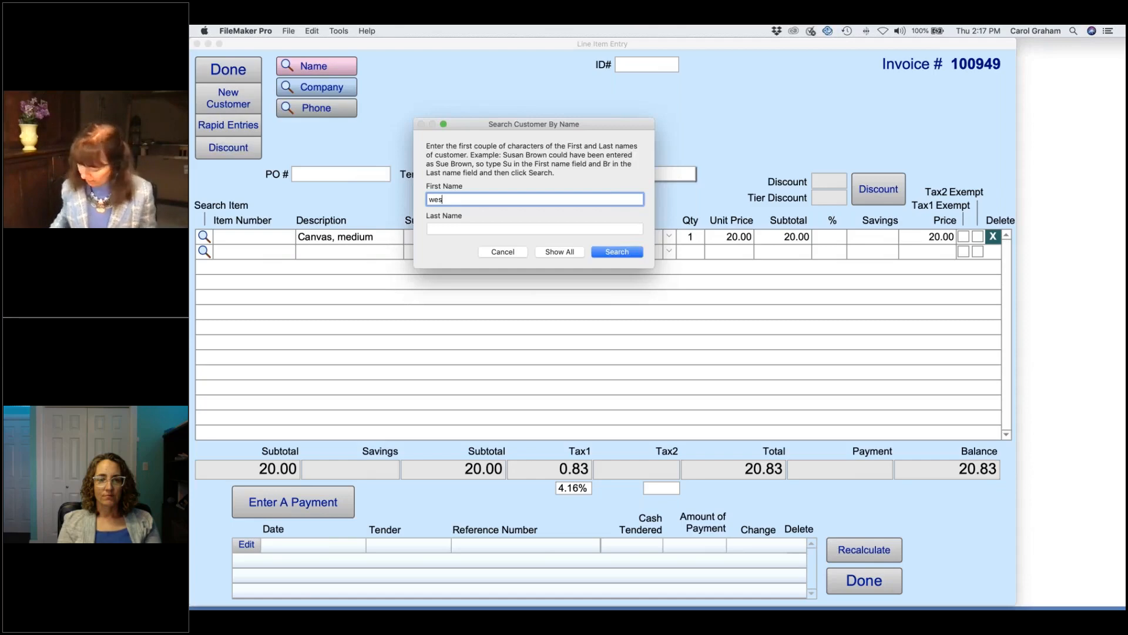
key("Return")
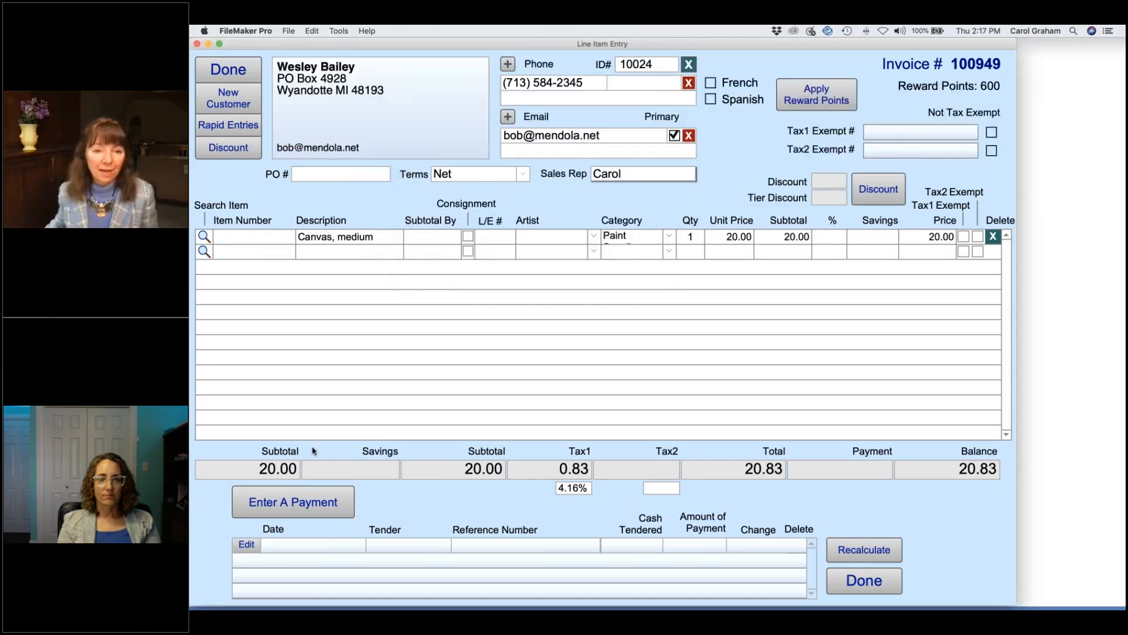
Step: Pay the 20.83 invoice in full by cheque, leaving a 0.00 balance
left_click(294, 501)
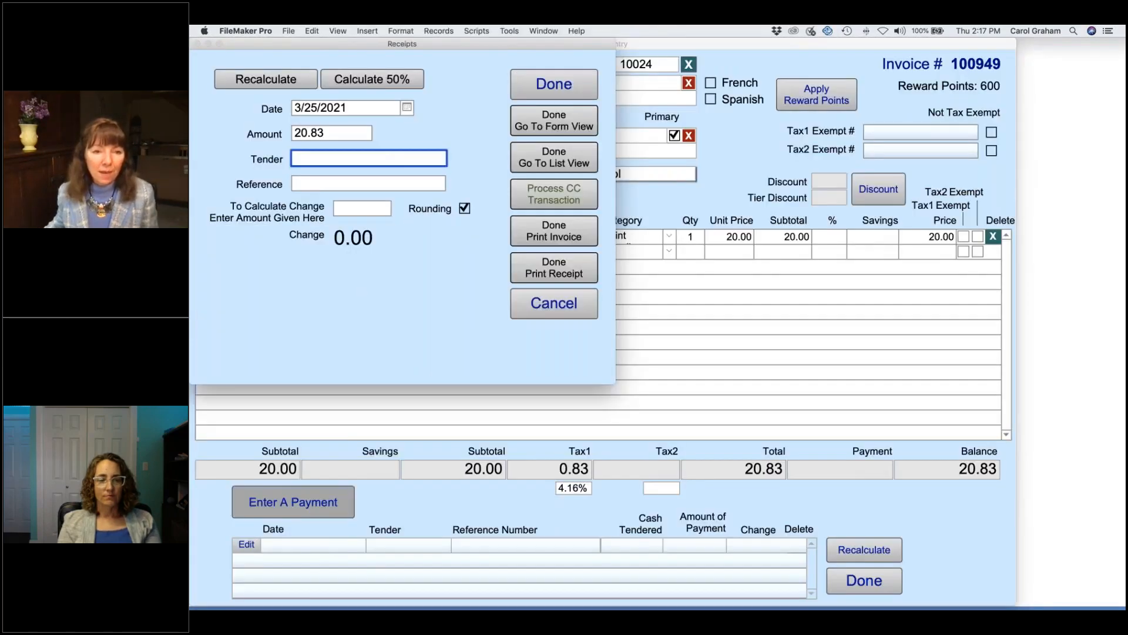
left_click(316, 190)
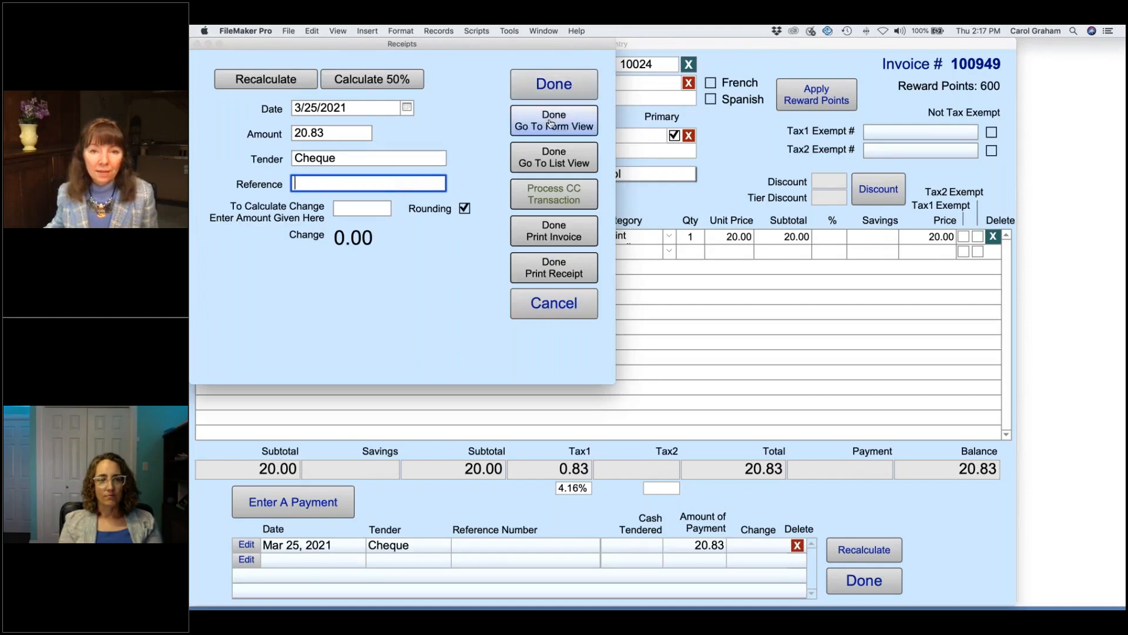
left_click(553, 120)
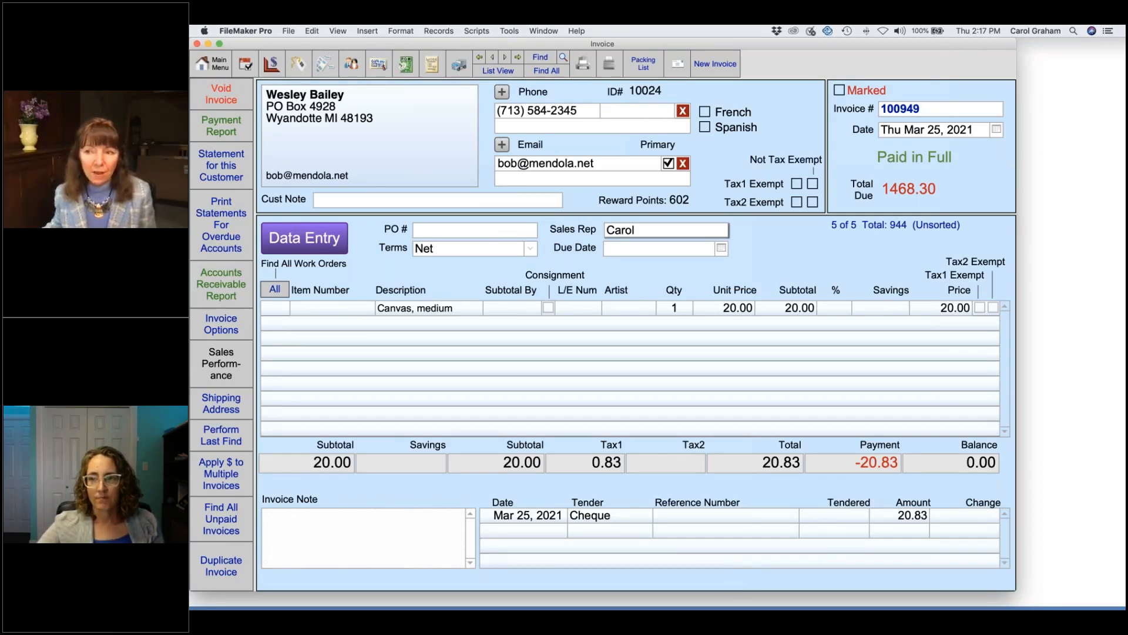
Step: Open the invoice customer's contact record and view its Keywords, then its Terms details
left_click(352, 66)
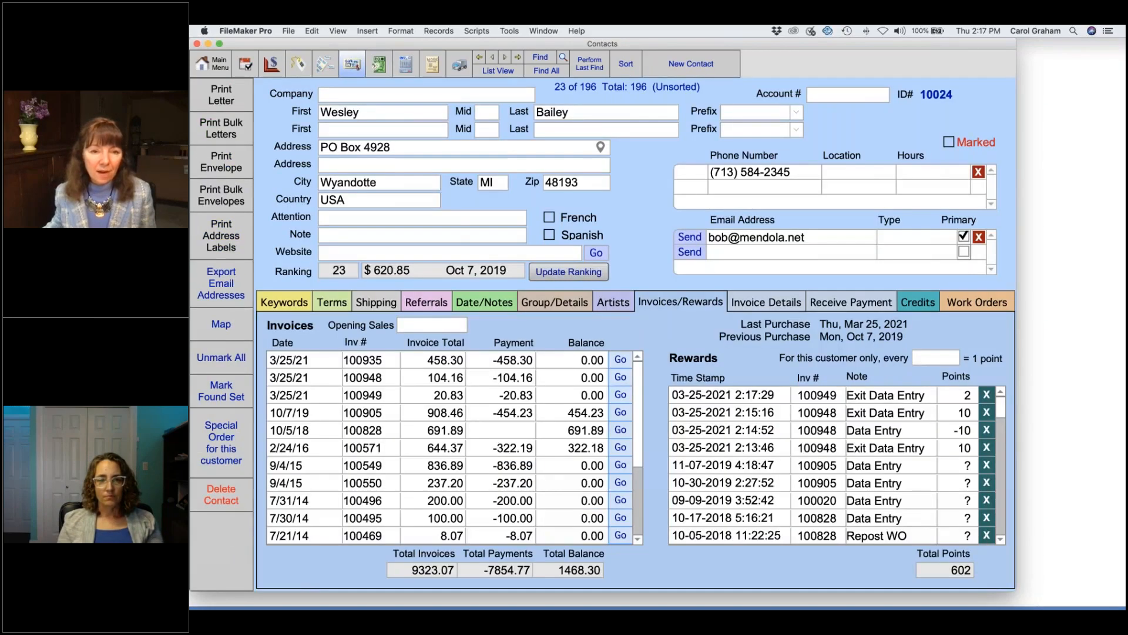
left_click(291, 304)
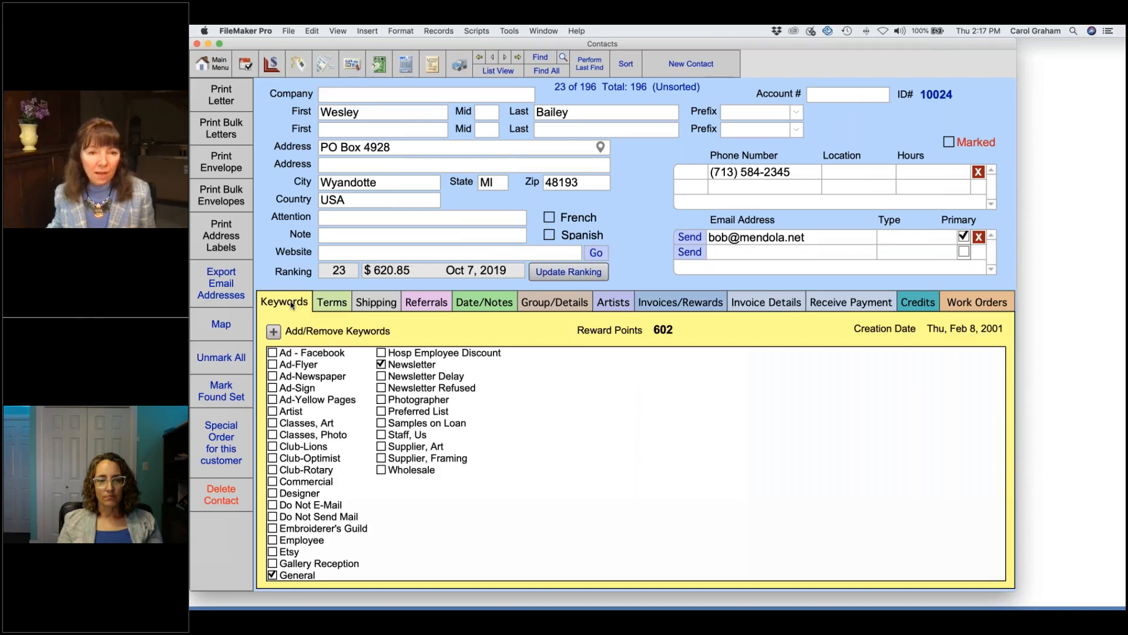
left_click(326, 304)
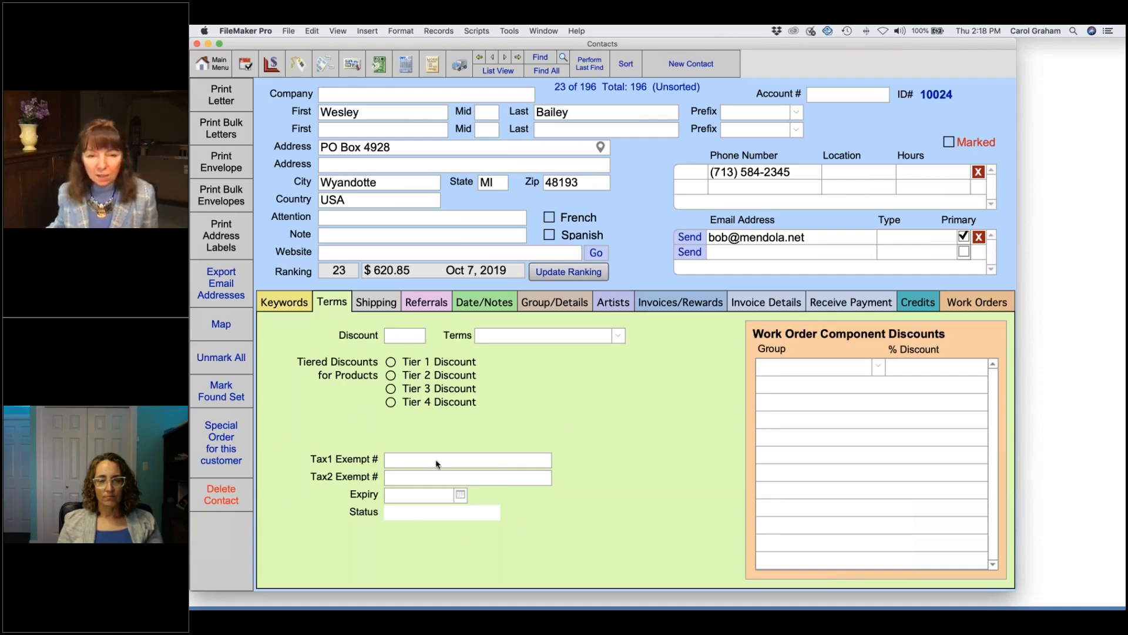
Step: Enter a Tax1 exemption number, leave Expiry blank, and set the exemption status to Follow-up
left_click(451, 458)
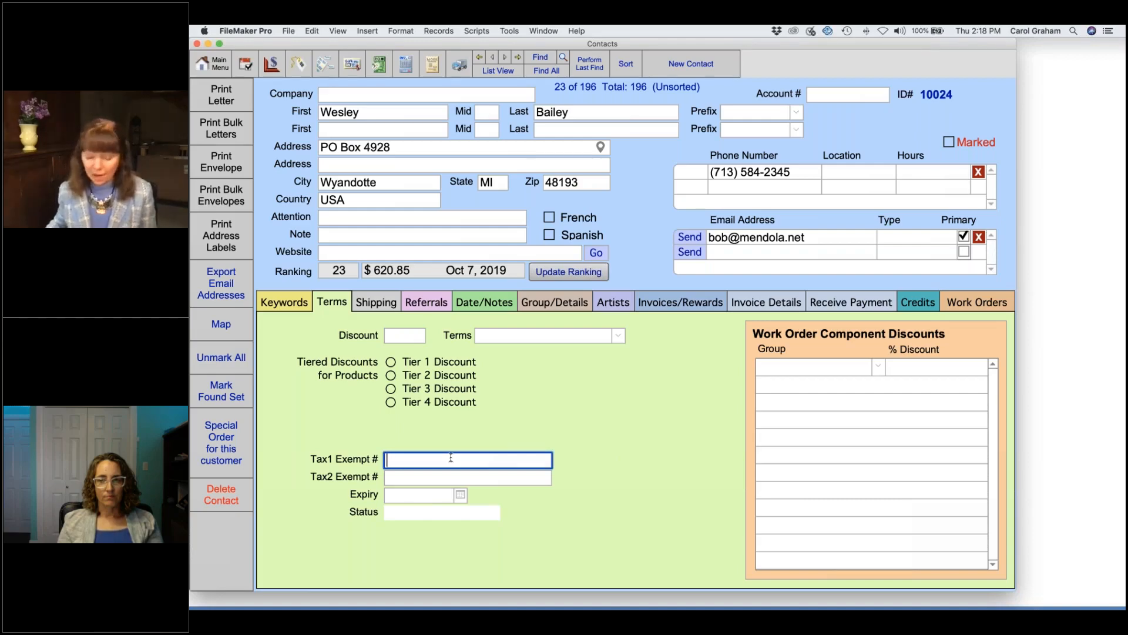
type("13456789")
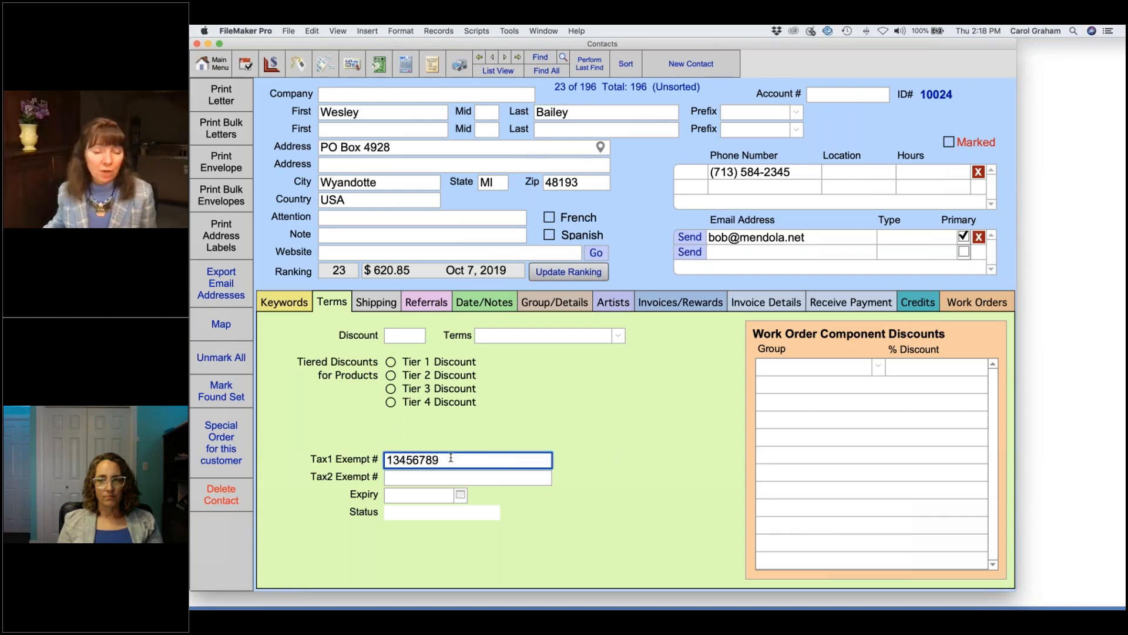
left_click(474, 436)
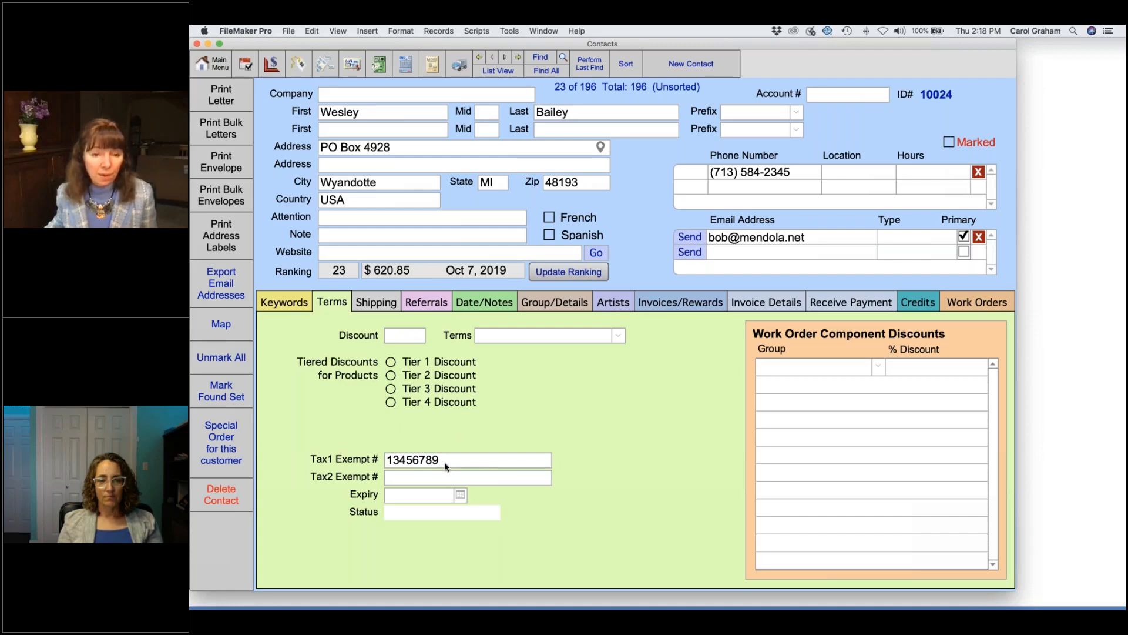
left_click(460, 495)
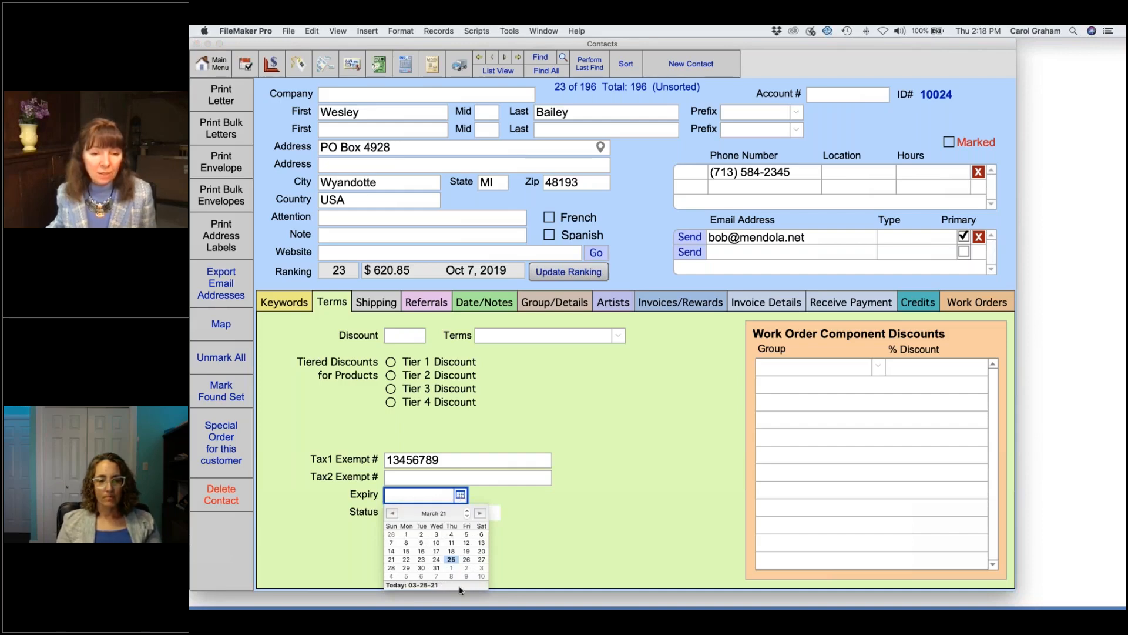
left_click(537, 515)
left_click(460, 513)
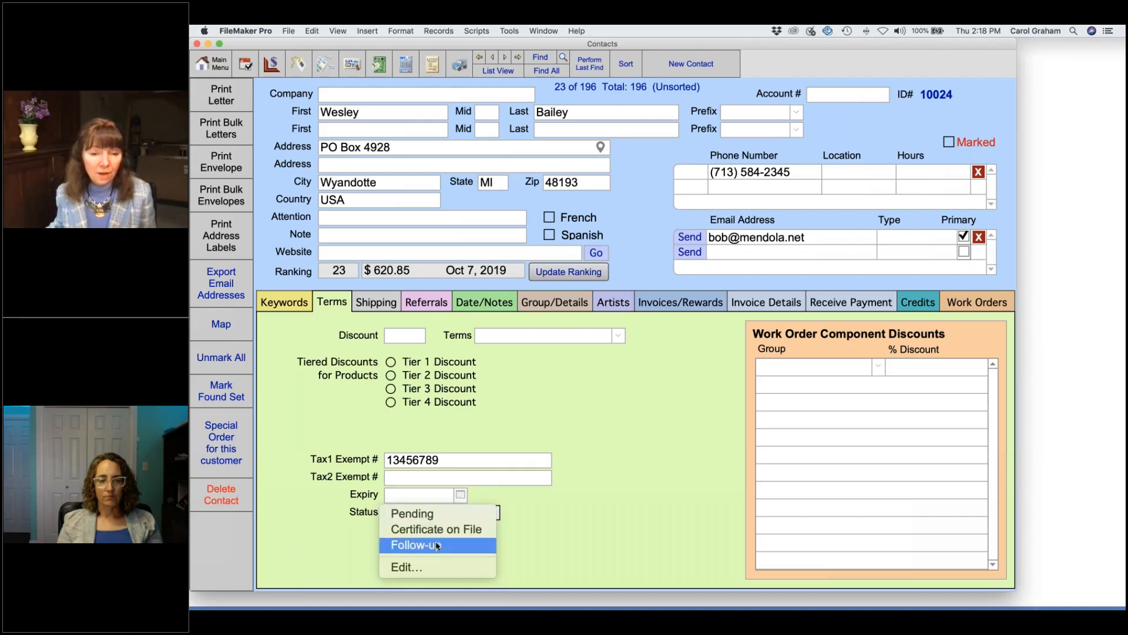
left_click(487, 540)
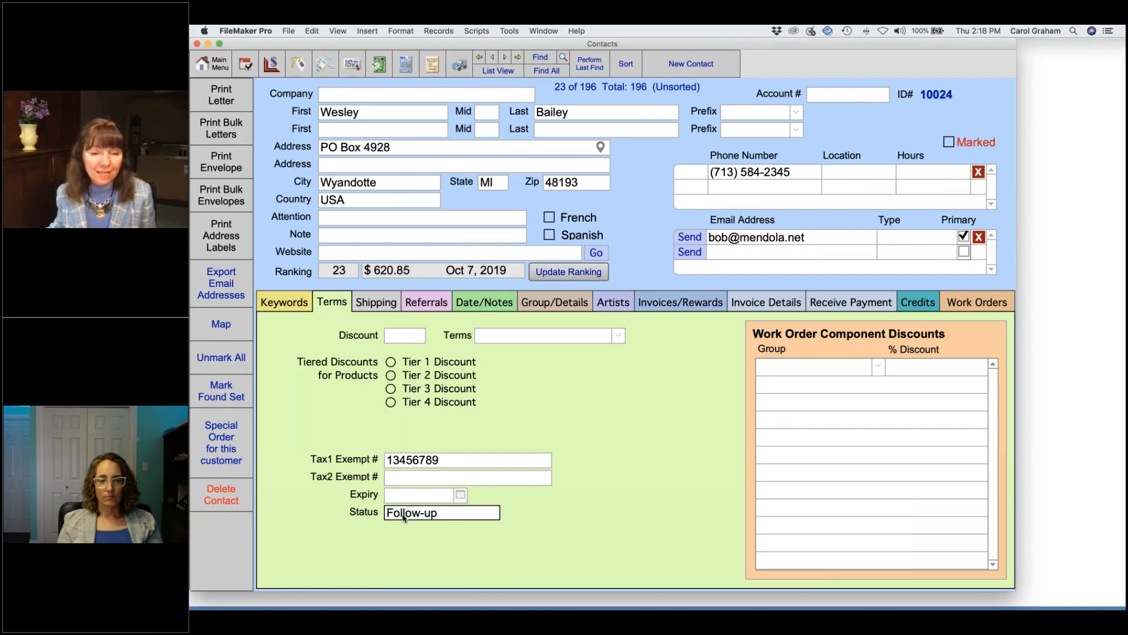
Step: Replace the Tax1 Exempt # with 'out of state'
left_click(458, 462)
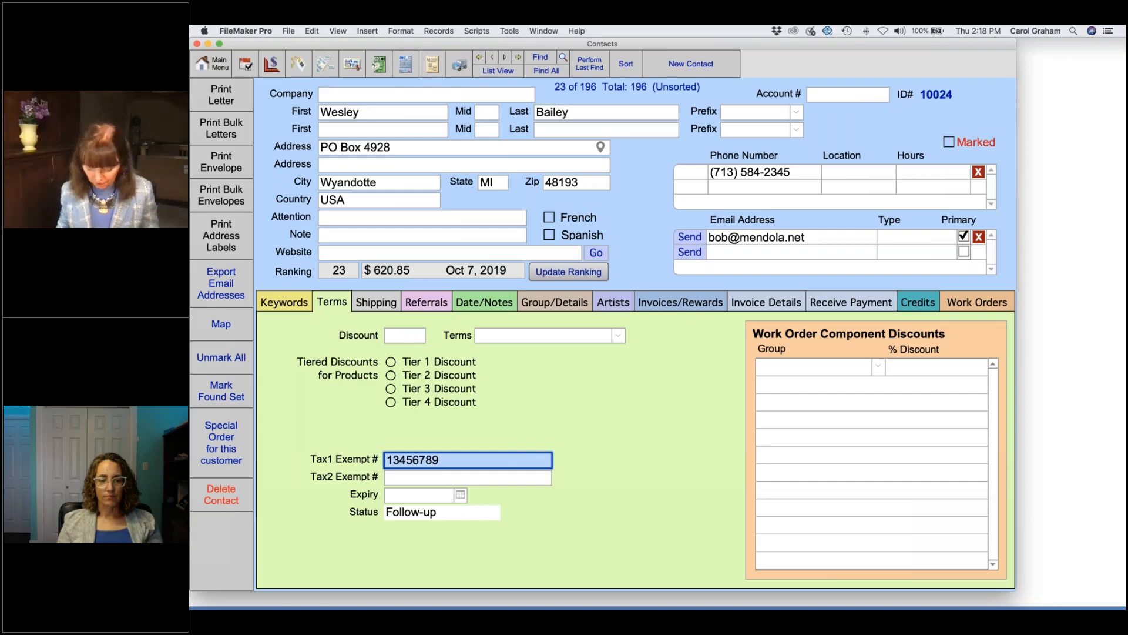
type("ou")
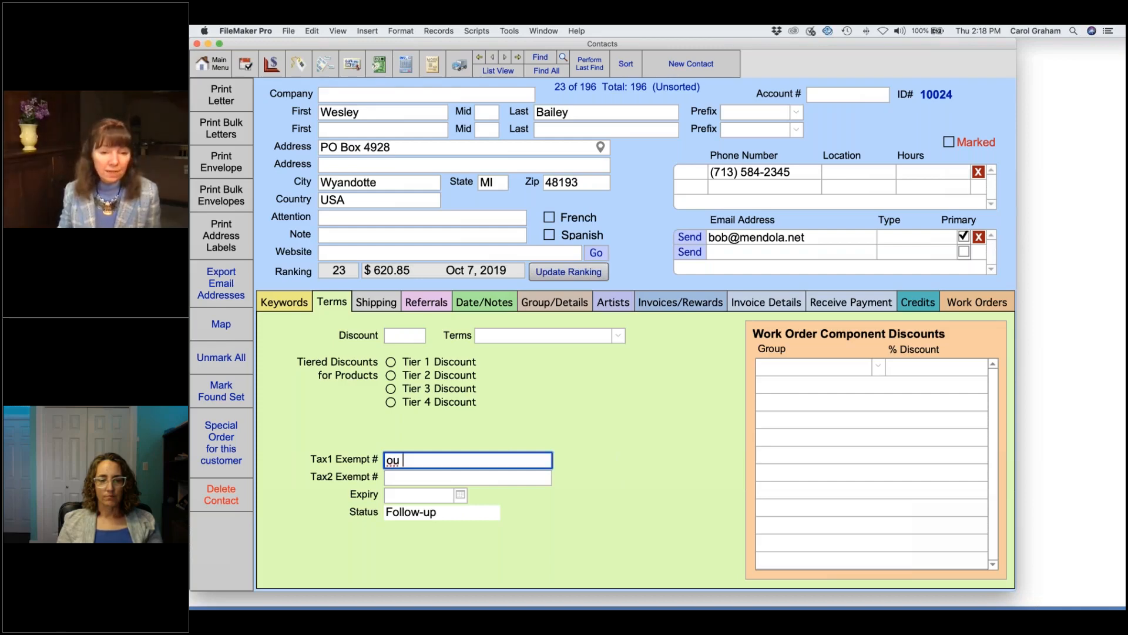
type("t of state")
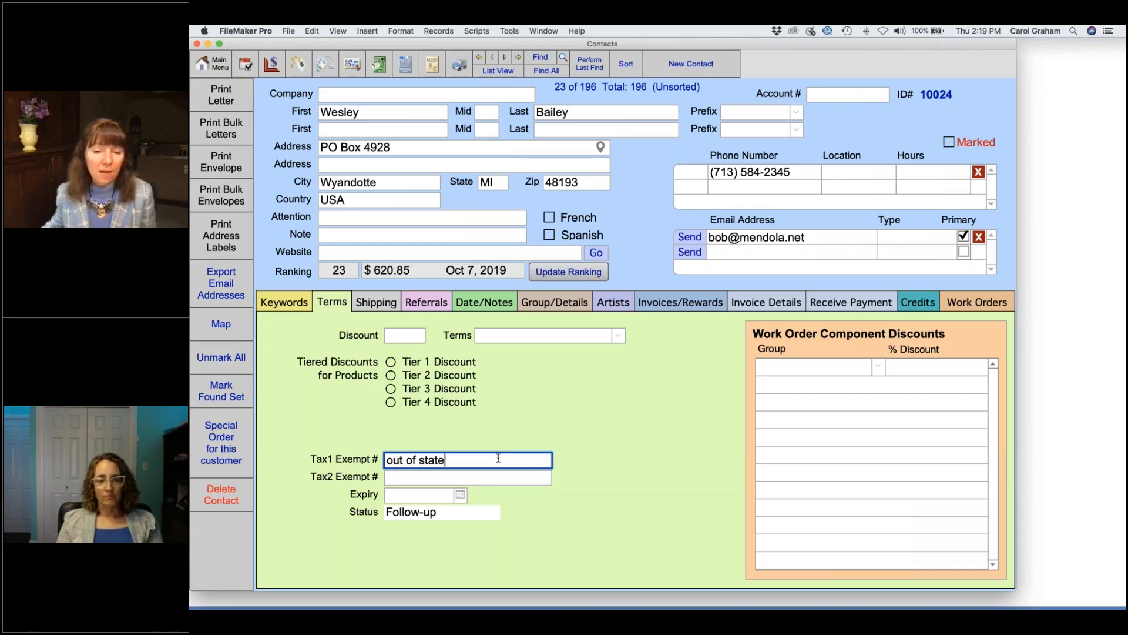
left_click(501, 422)
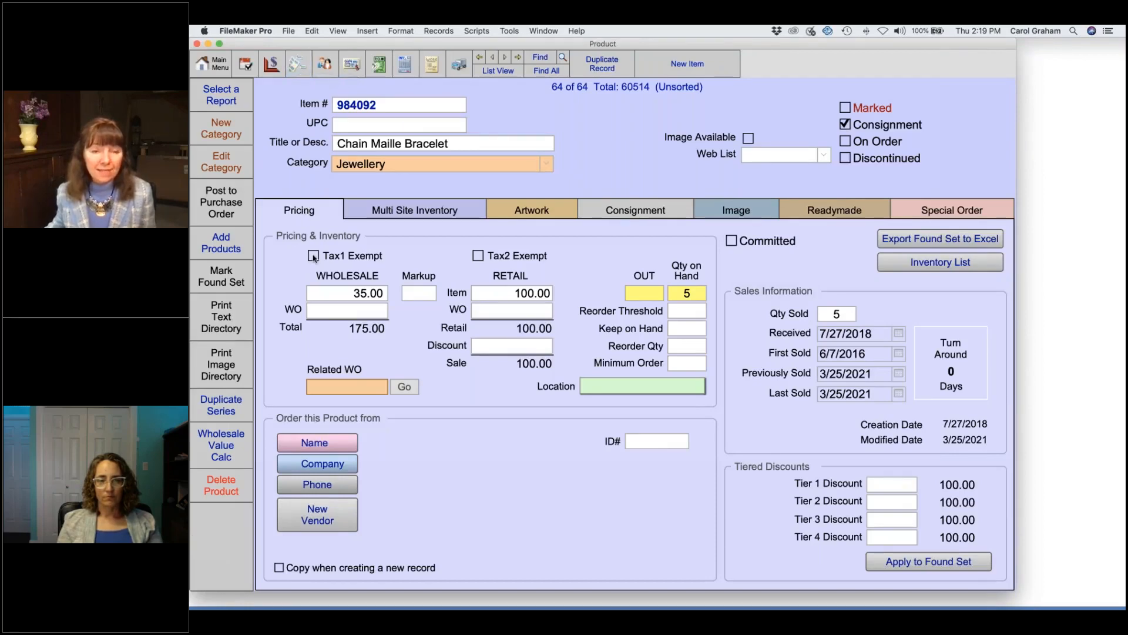
left_click(313, 257)
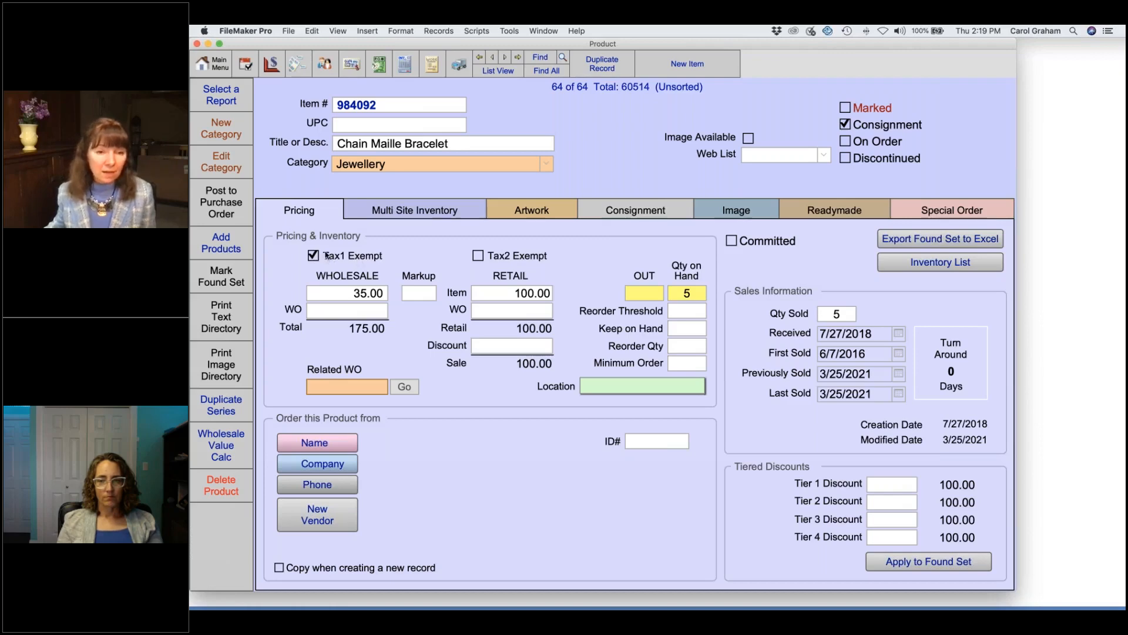
left_click(478, 257)
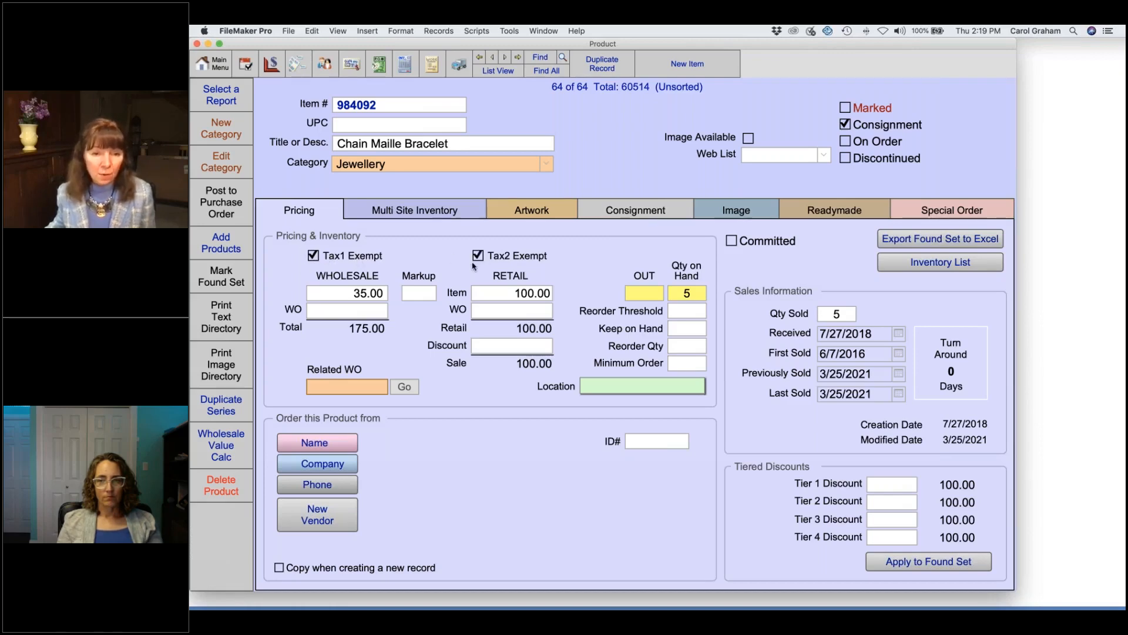
left_click(477, 257)
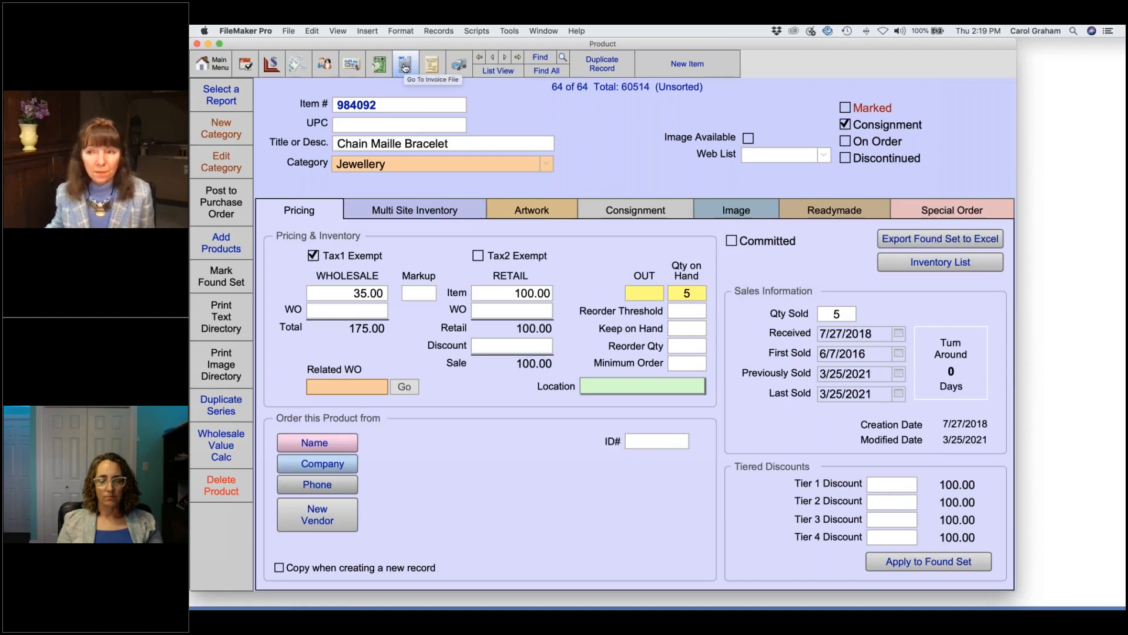
left_click(314, 257)
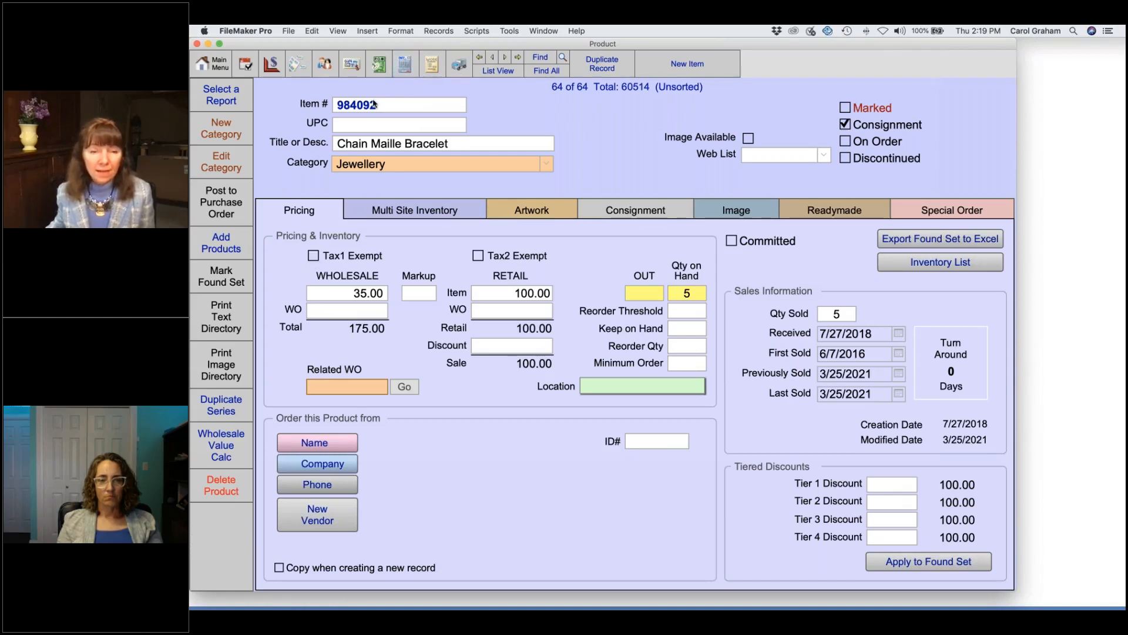
Step: Start a new invoice and add item 984092, the Chain Maille Bracelet
left_click(404, 64)
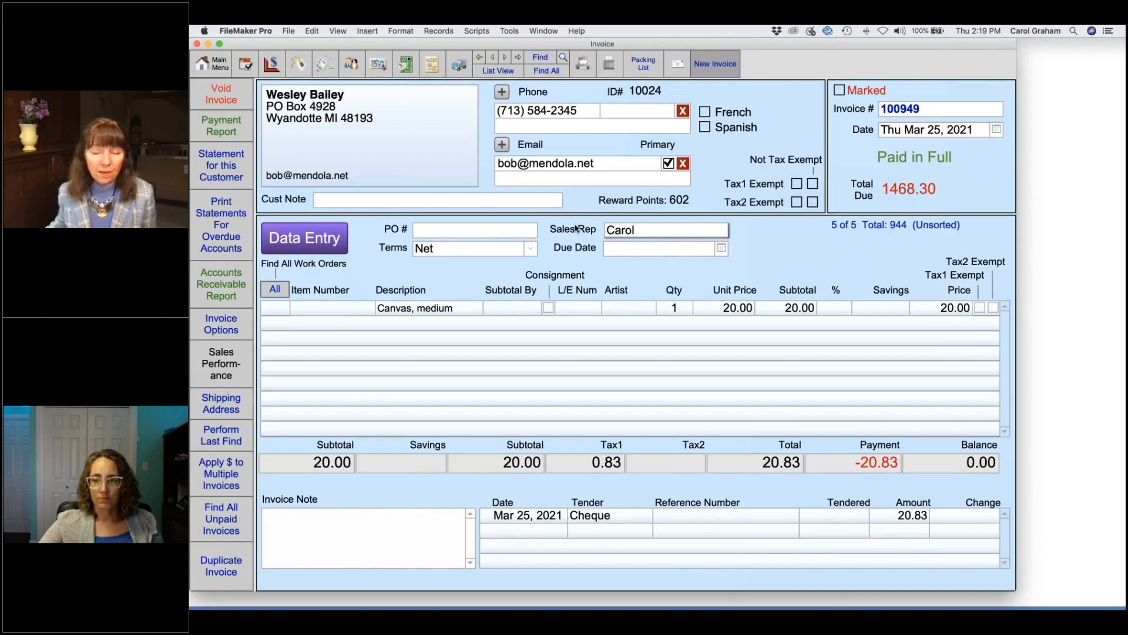
key("super+n")
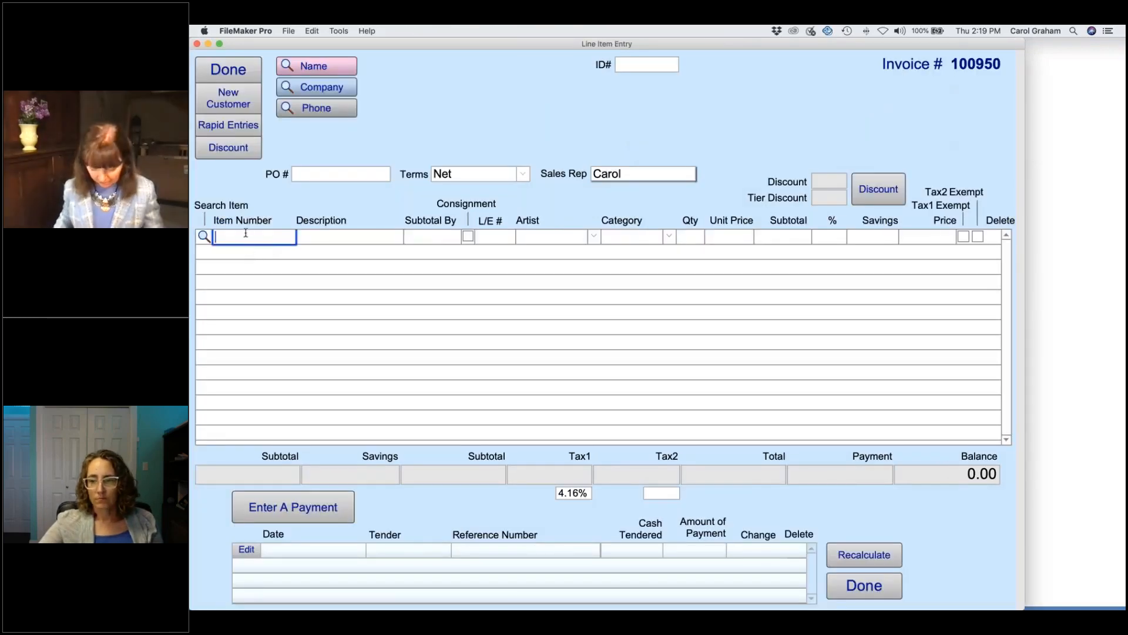
type("984092")
key("Return")
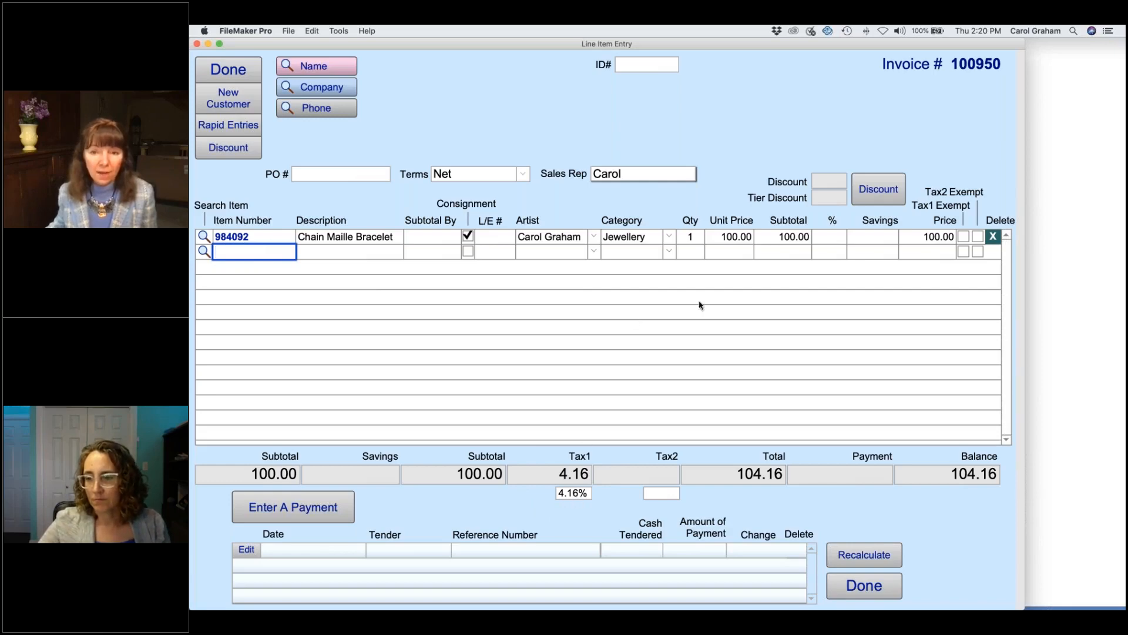
Step: Keep Tax1 on the bracelet line and finish the invoice without customer information
left_click(964, 237)
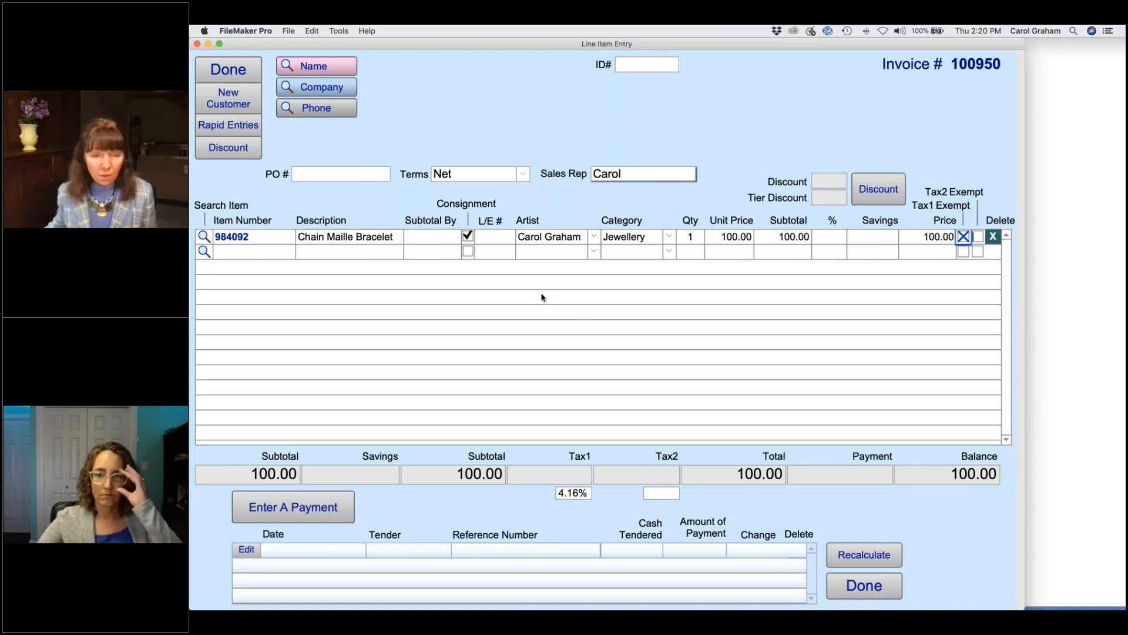
left_click(962, 236)
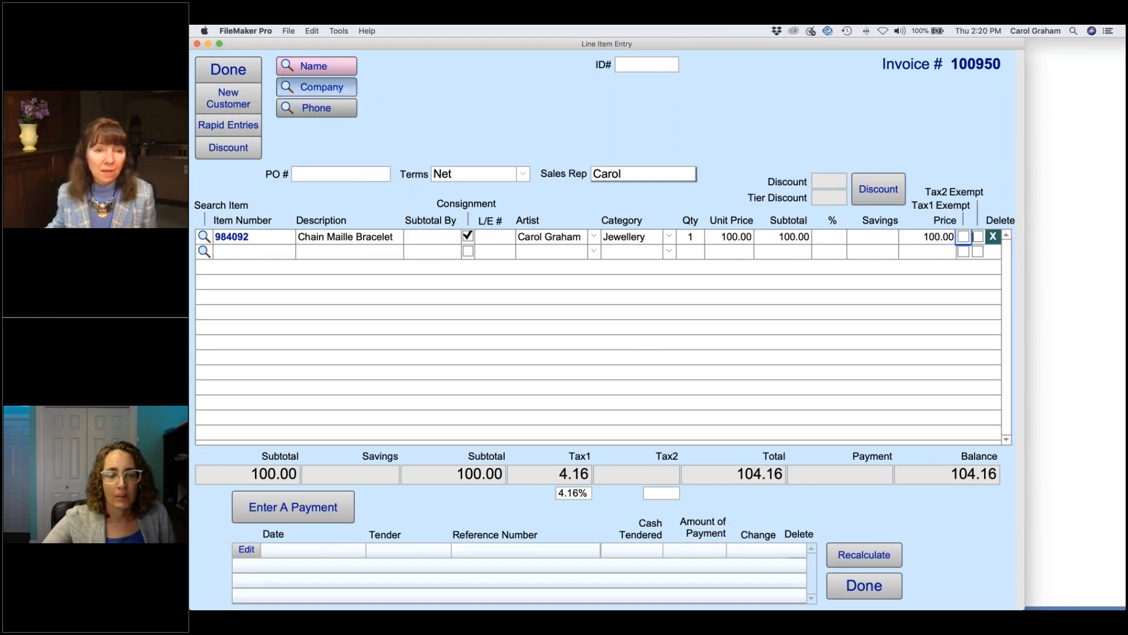
left_click(228, 69)
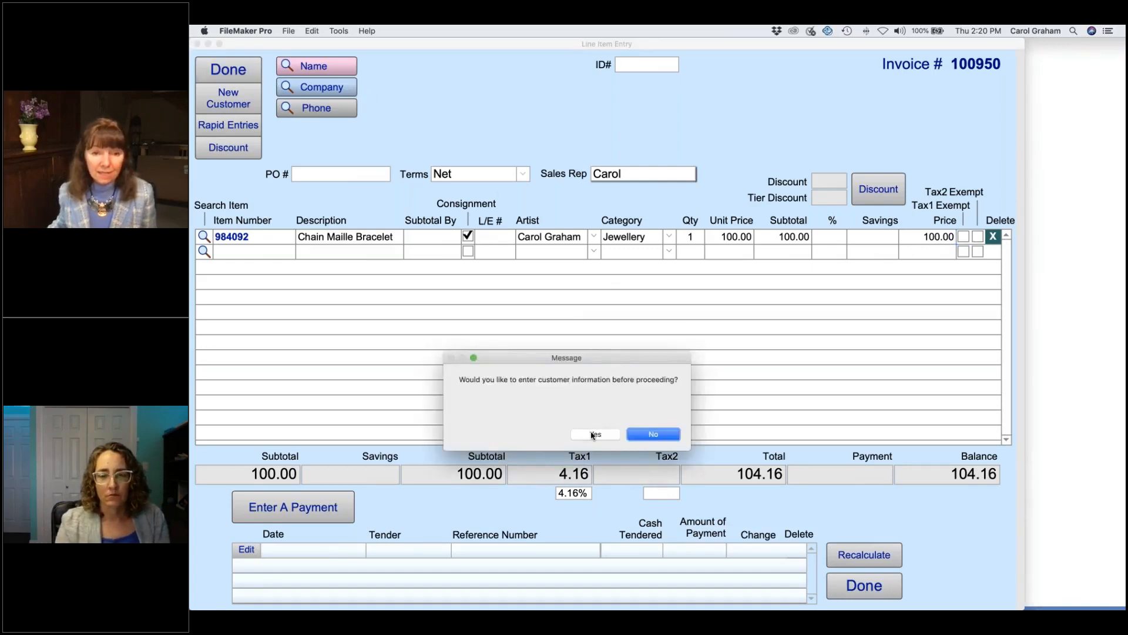
left_click(641, 435)
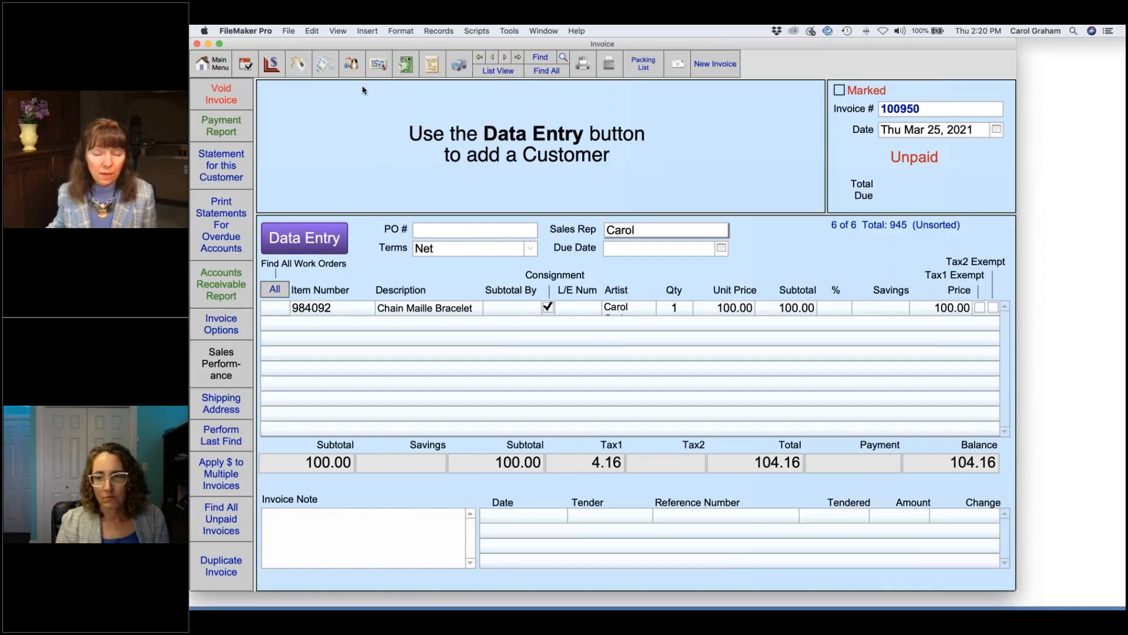
Step: Find contacts with * in Tax1 No. (15 of 196) and open the first record
left_click(350, 68)
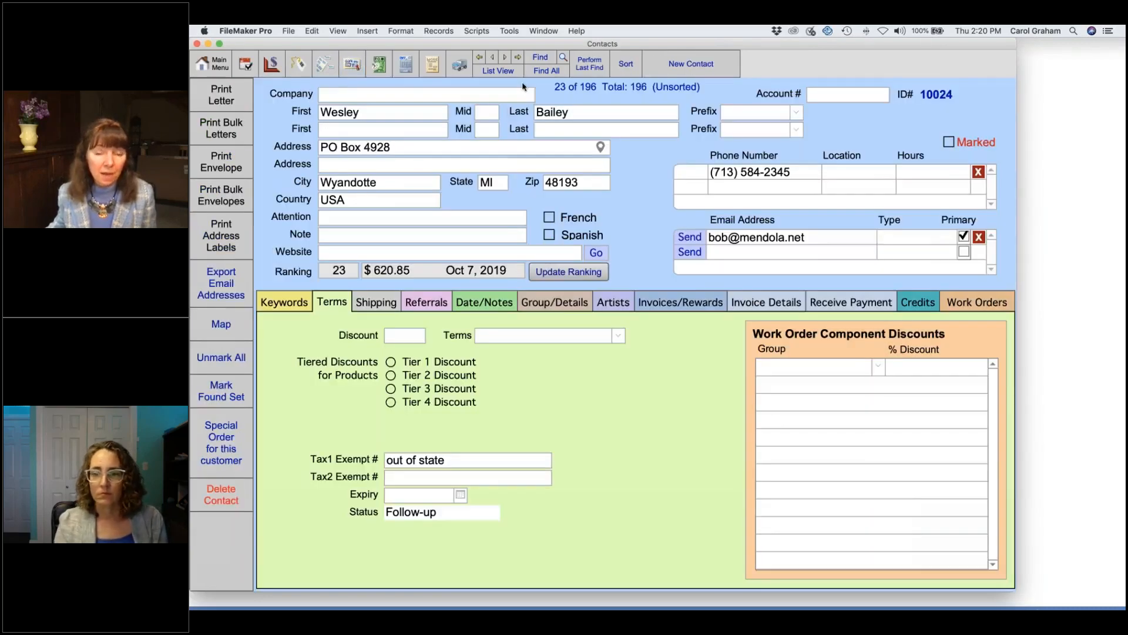
left_click(545, 58)
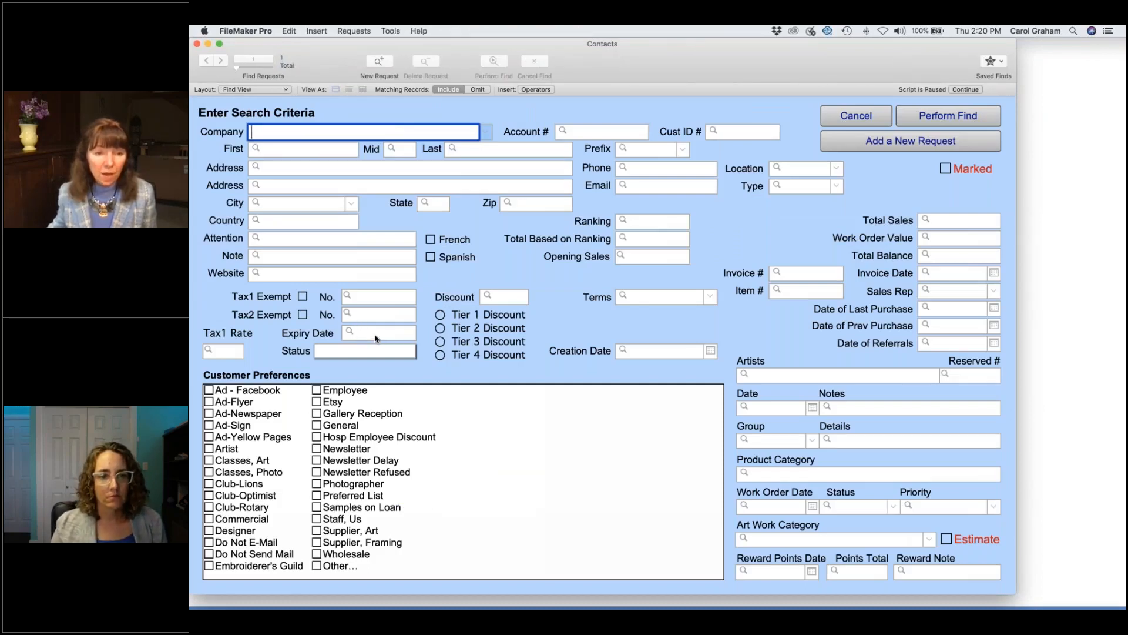
left_click(377, 299)
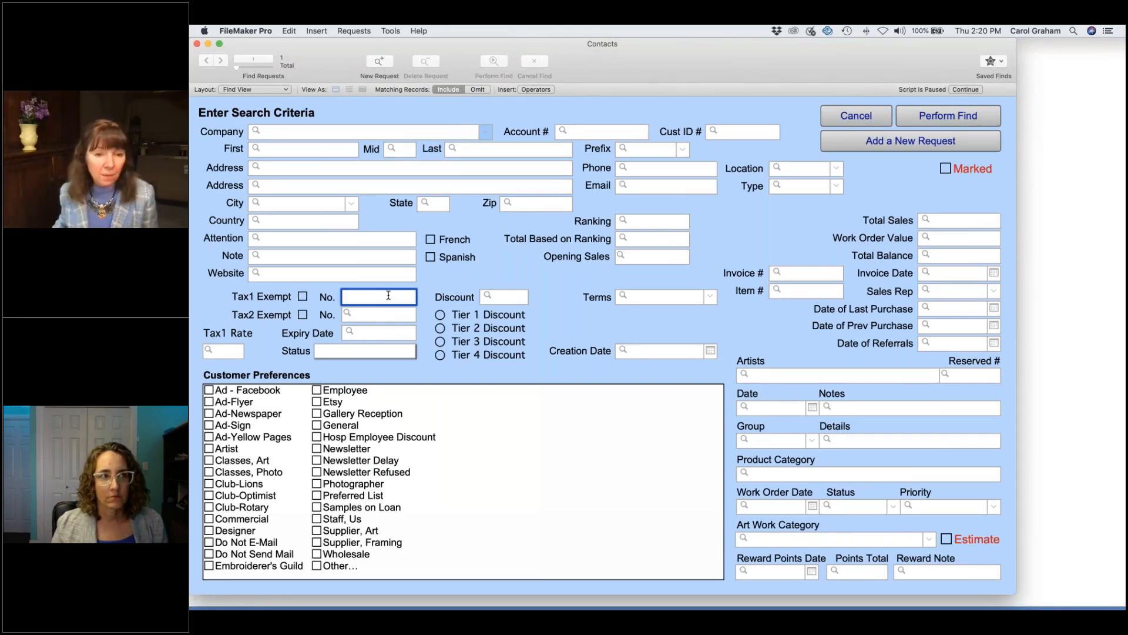
type("*")
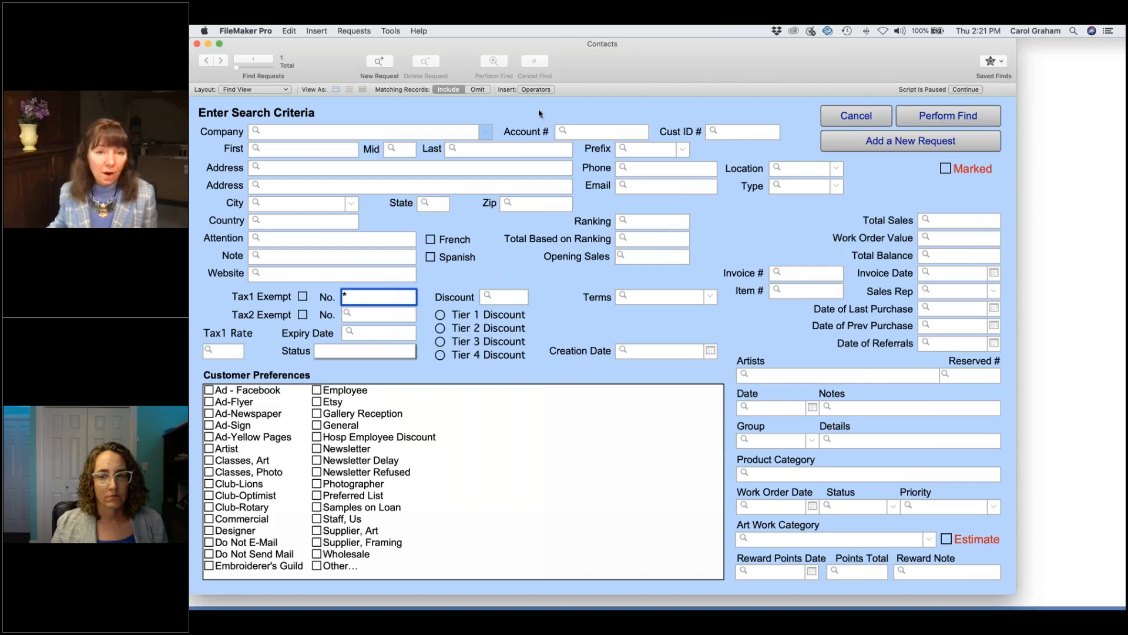
left_click(545, 91)
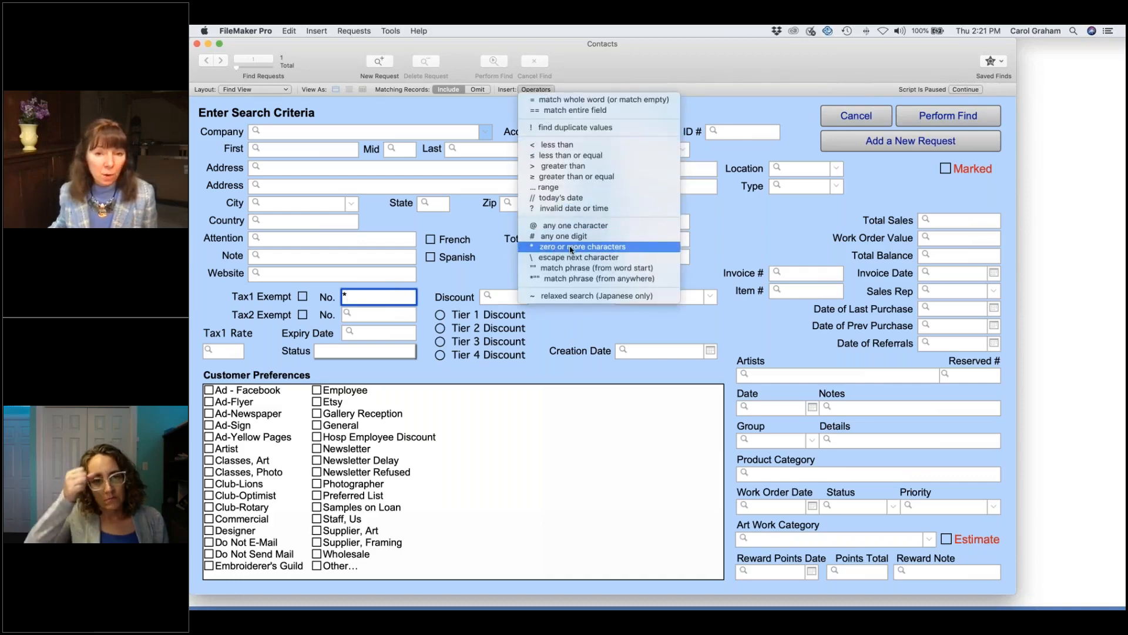
left_click(746, 220)
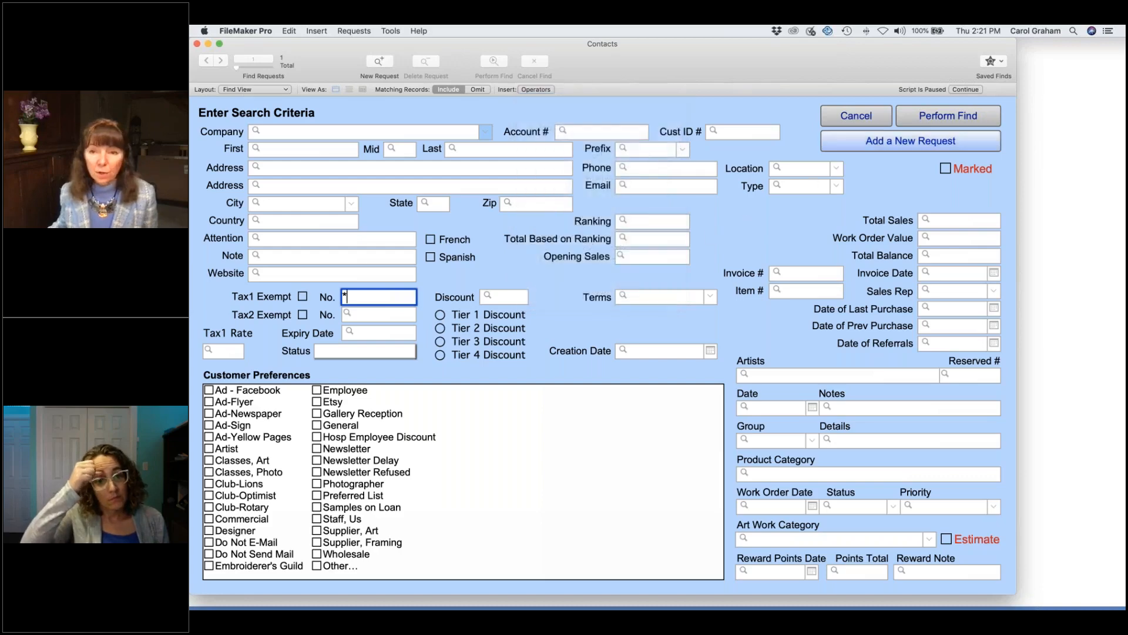
left_click(921, 118)
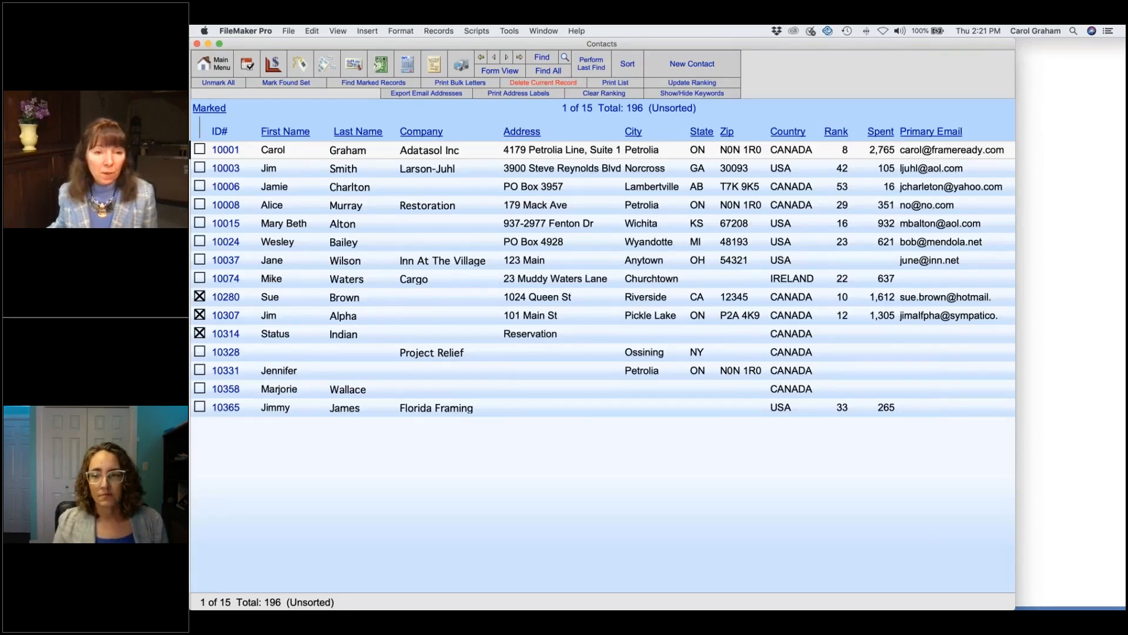
left_click(431, 153)
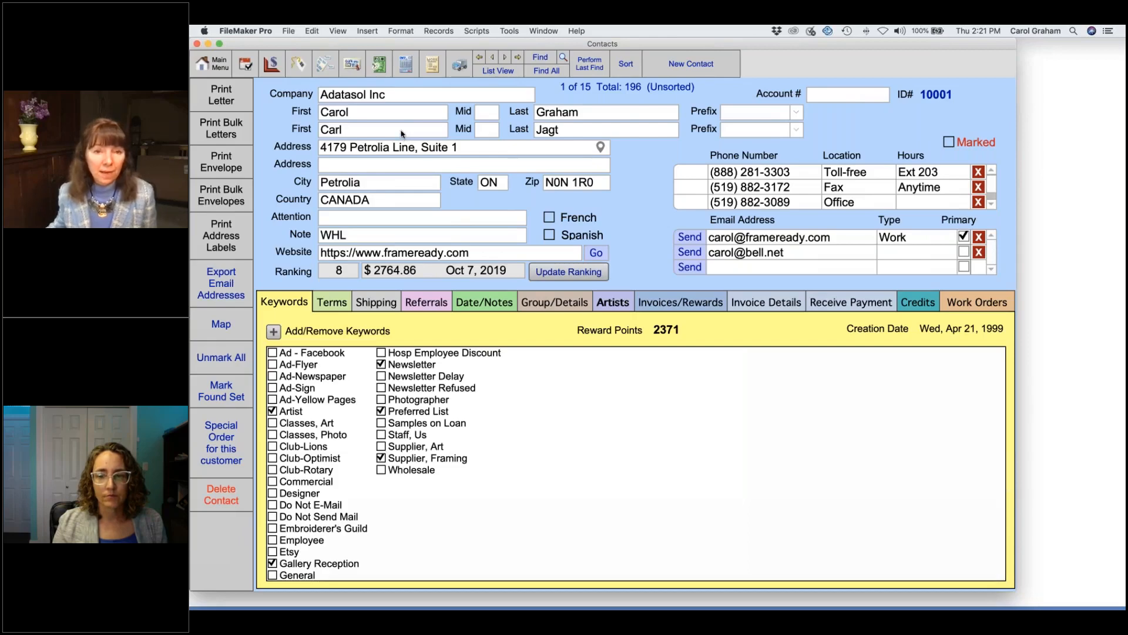
Step: Create a new horizontal work order with artwork width 16 and height 14
left_click(433, 64)
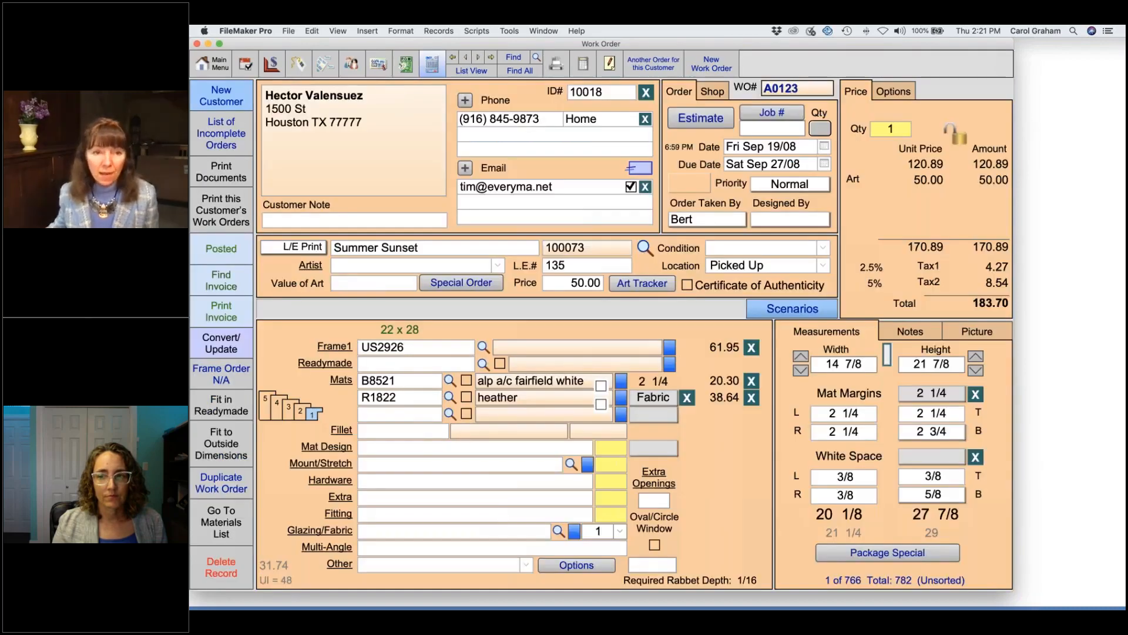
left_click(718, 65)
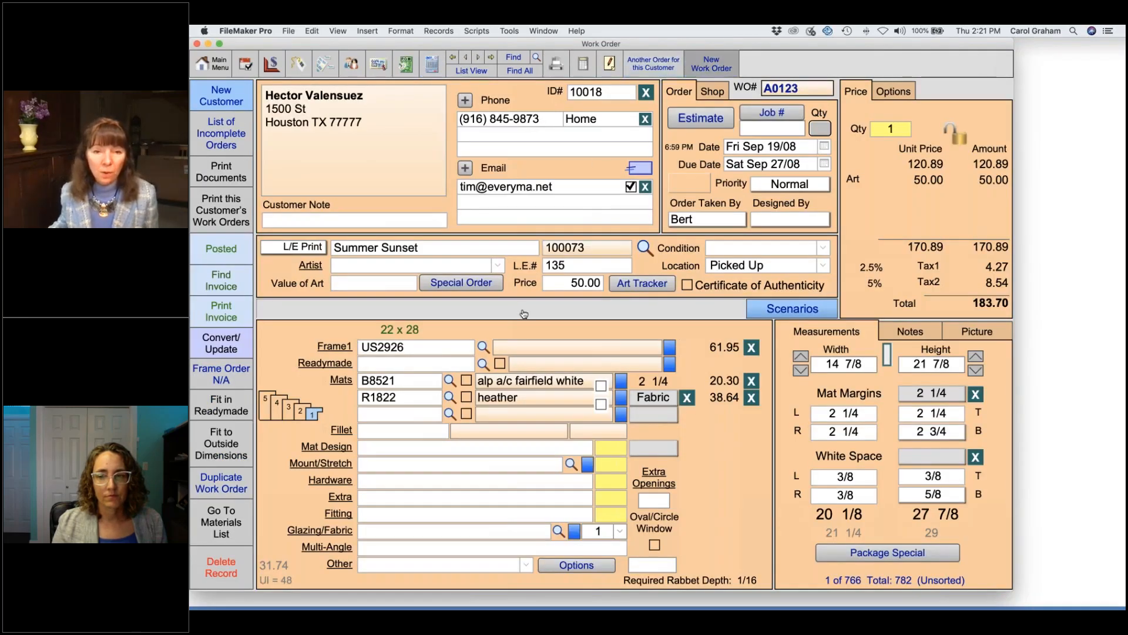
left_click(541, 433)
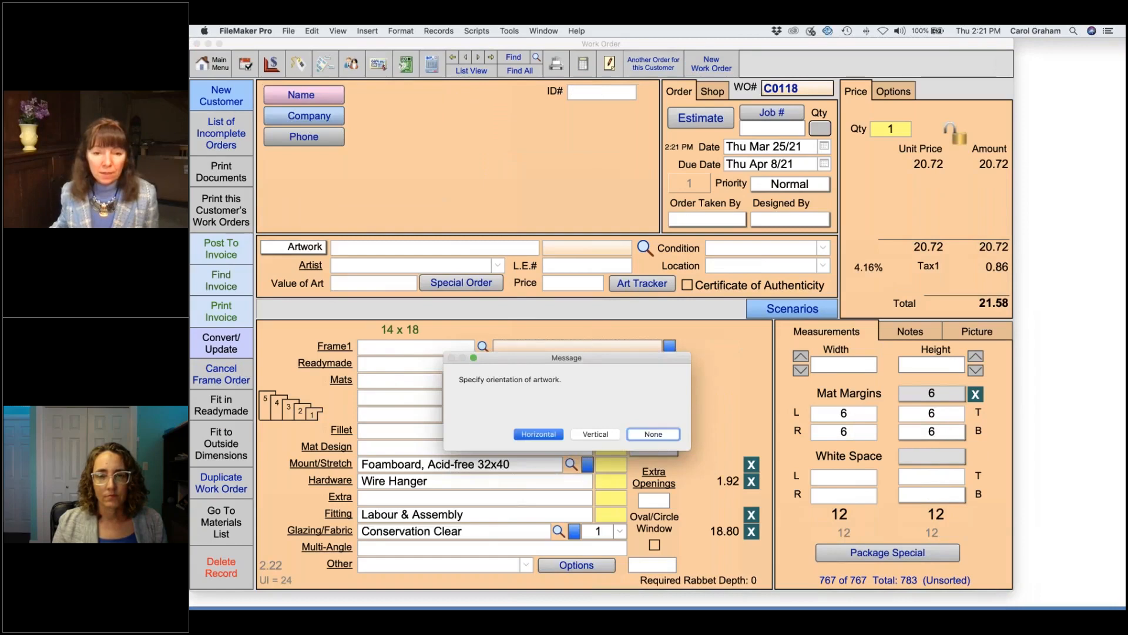
type("16")
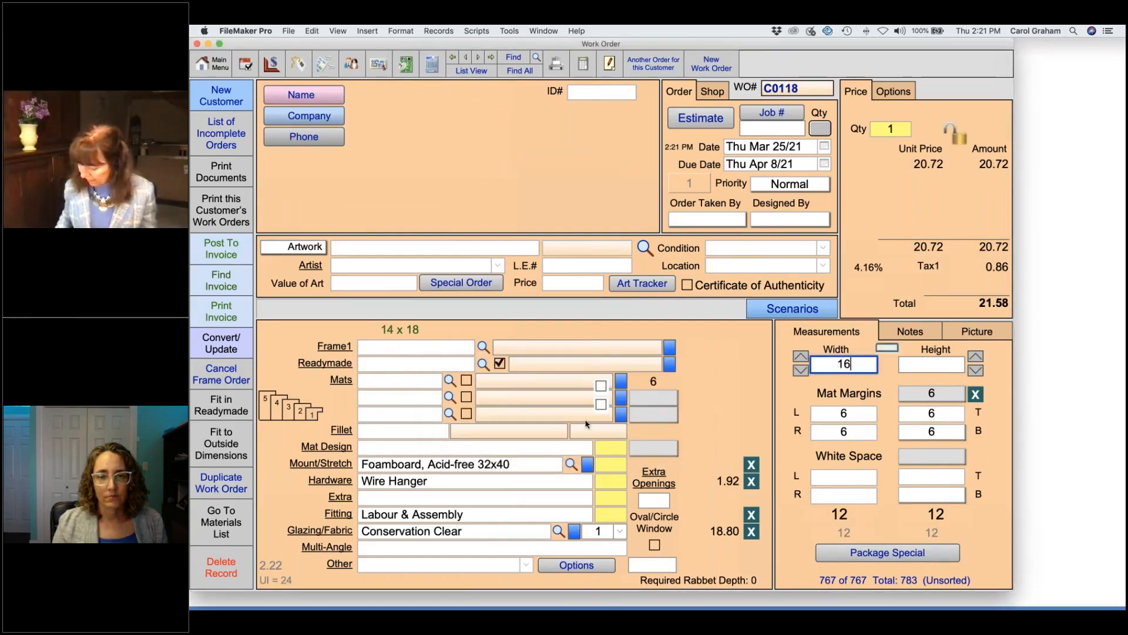
key("Tab")
type("20")
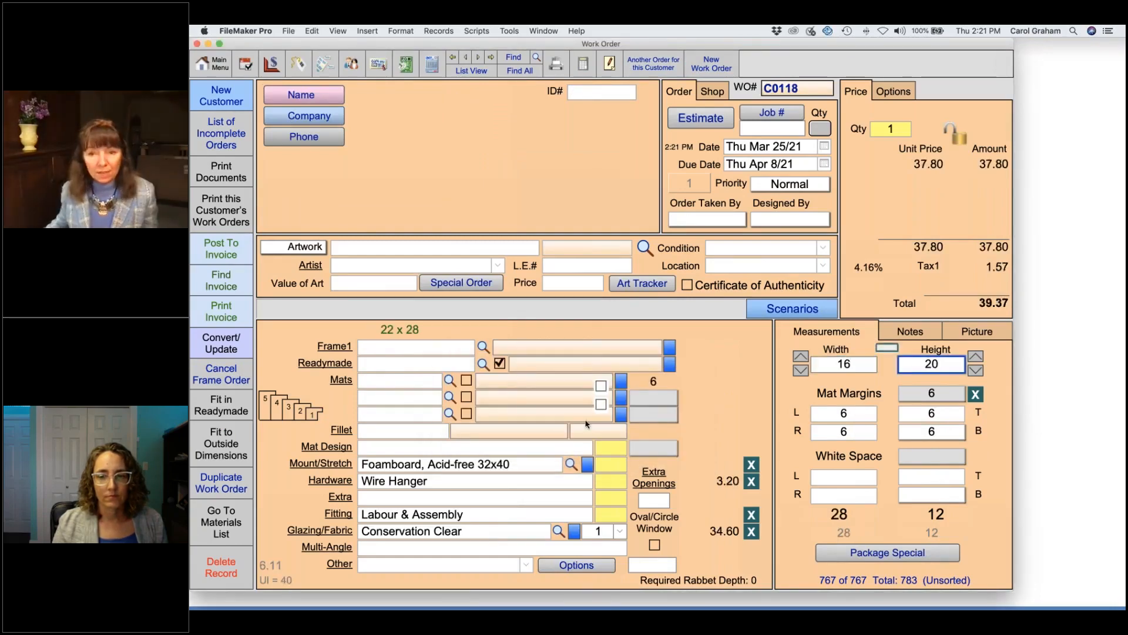
key("BackSpace")
key("BackSpace")
type("14")
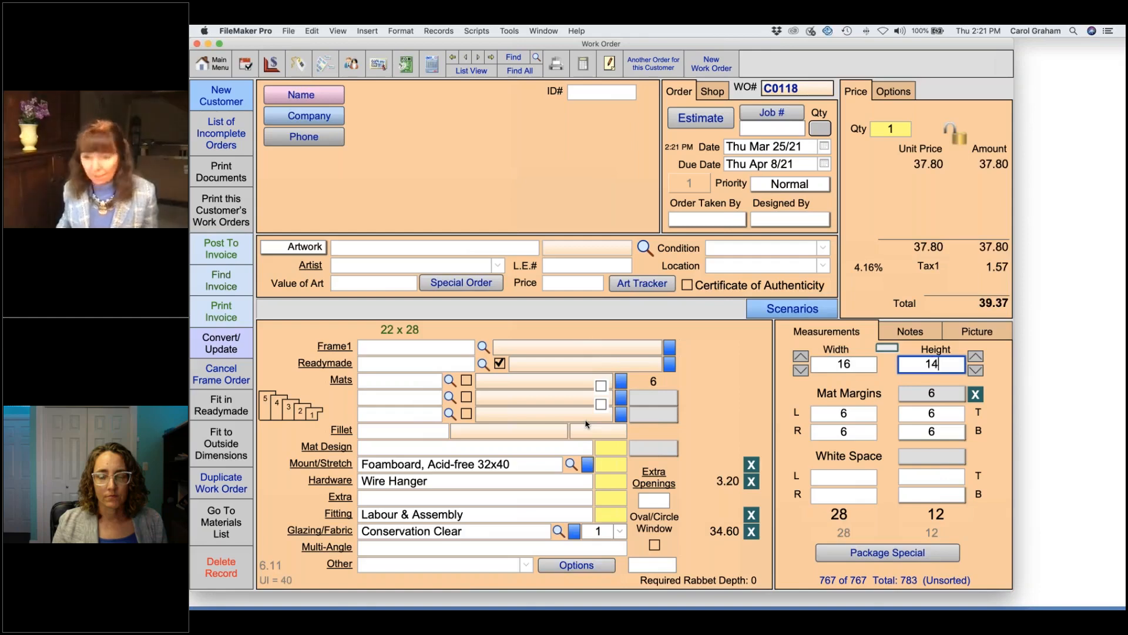
key("Tab")
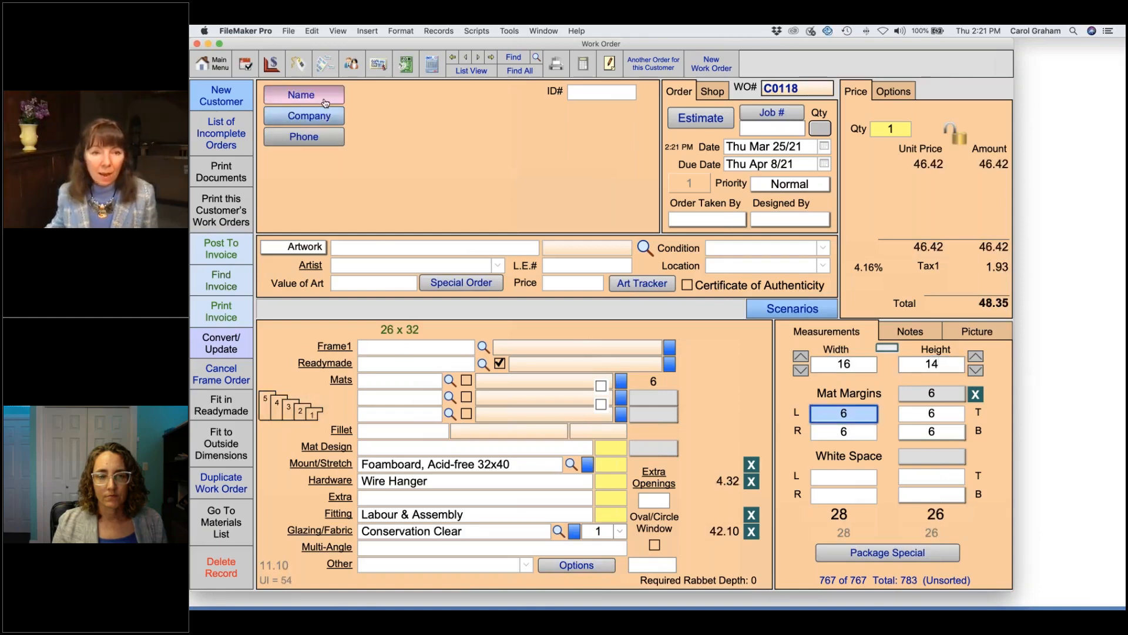
Step: Attach customer Adatasol Inc to the work order by a first and last name search
left_click(305, 96)
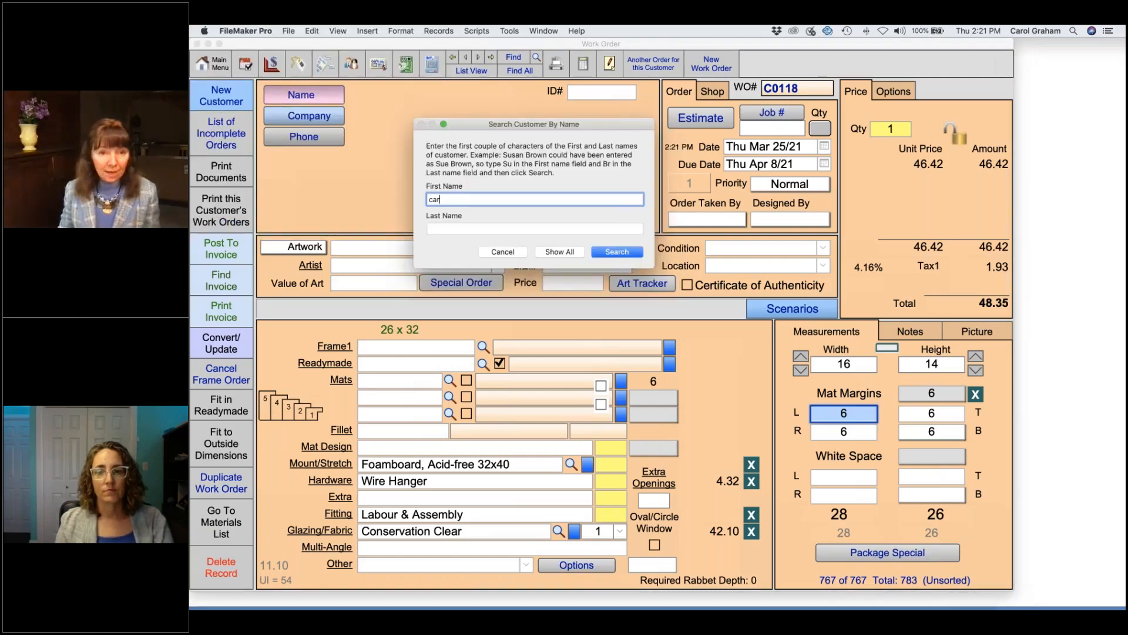
key("Tab")
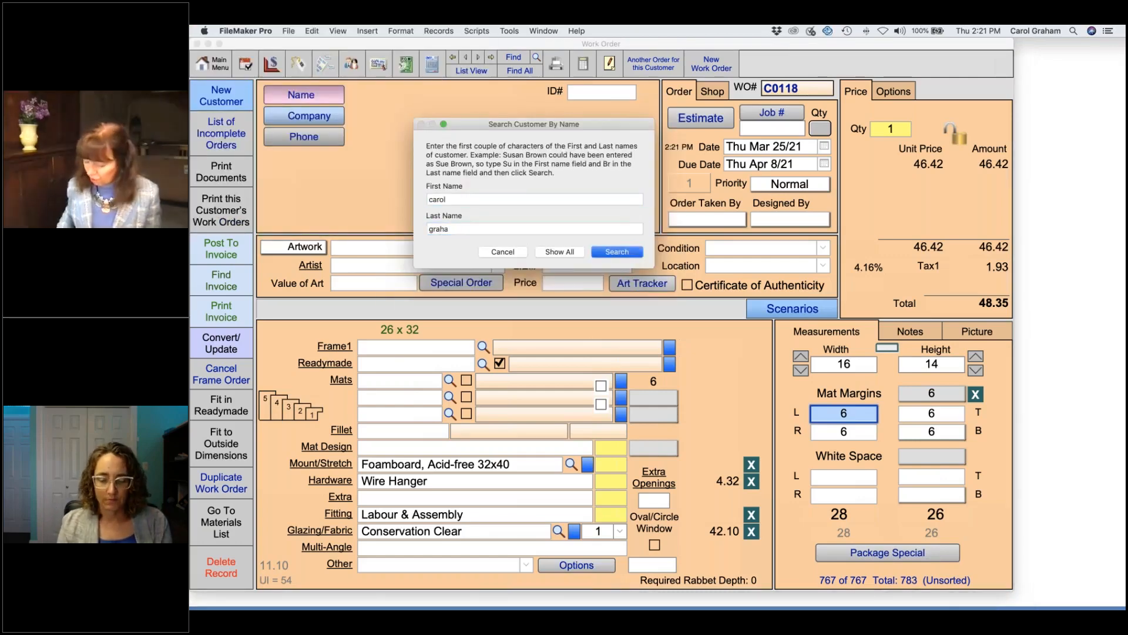
key("Return")
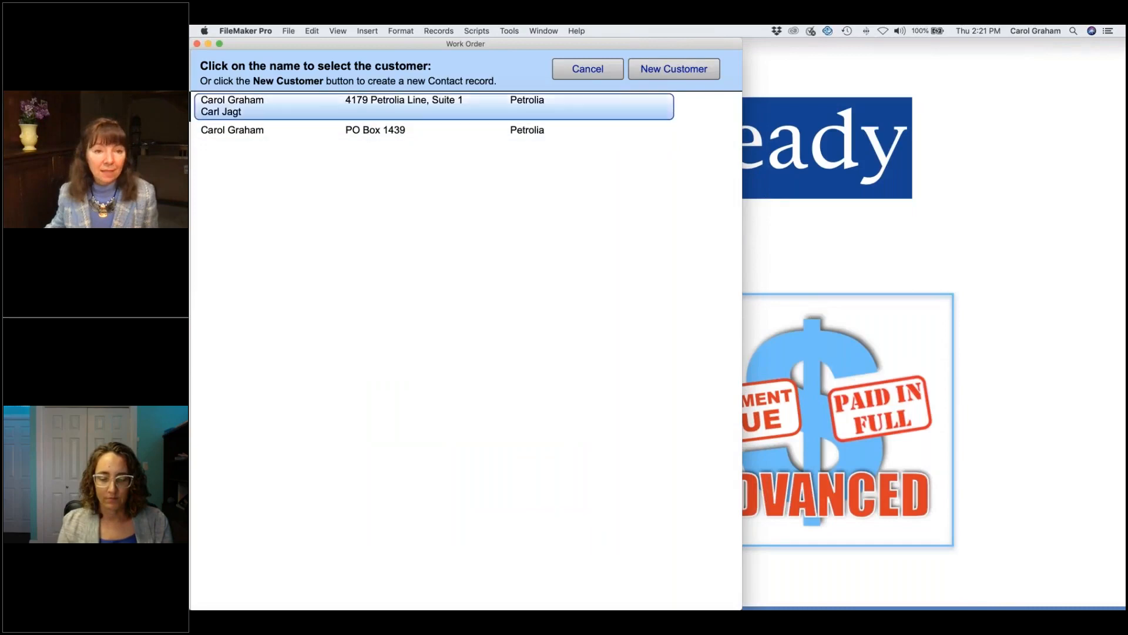
left_click(232, 105)
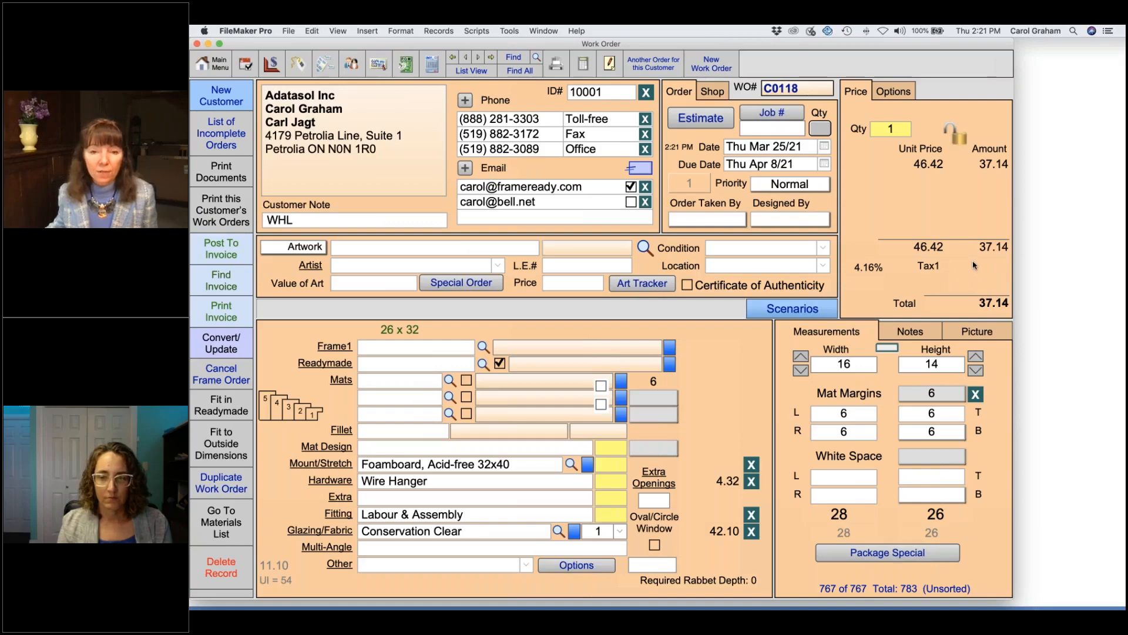
mouse_move(973, 265)
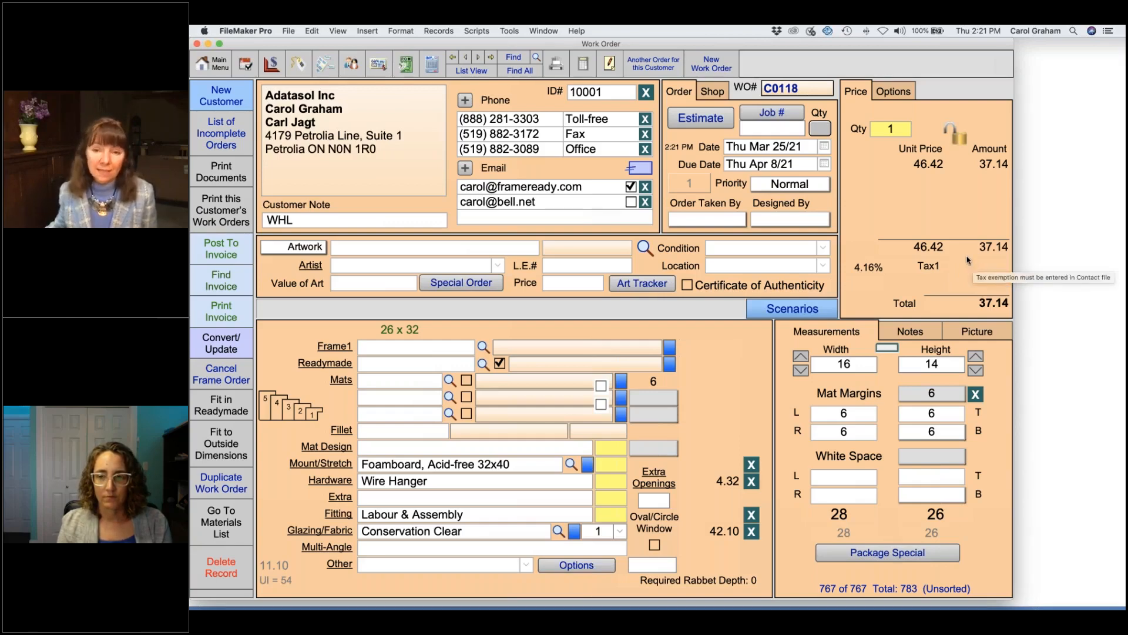
Step: Make work order C0118 taxable for Tax1 only, giving 1.55 tax and a 38.69 total
left_click(906, 92)
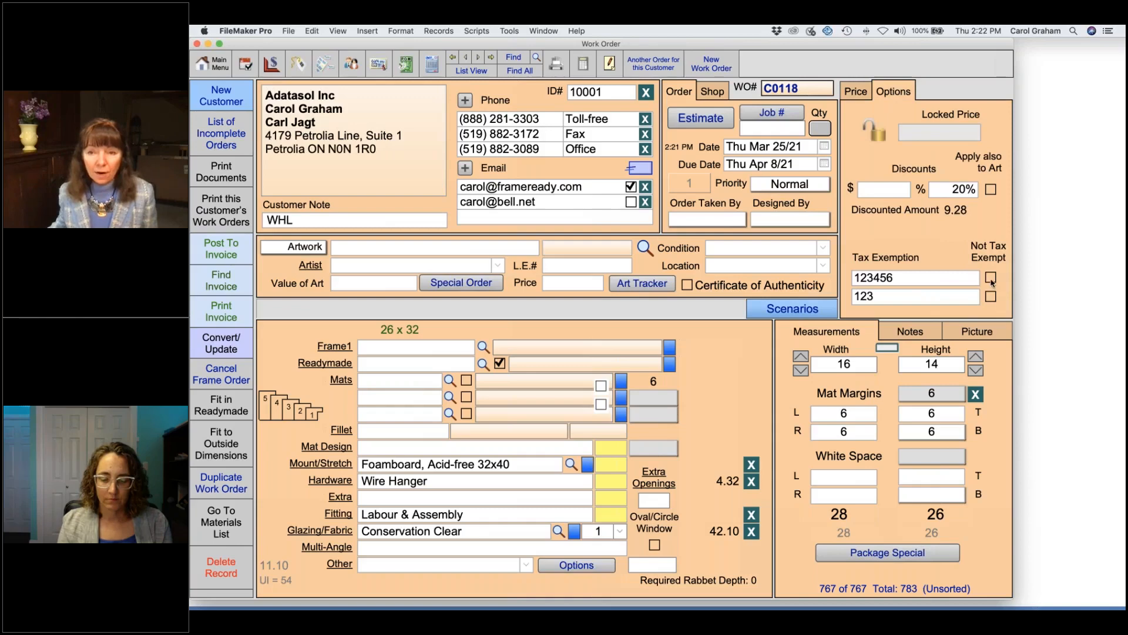
left_click(992, 279)
left_click(991, 298)
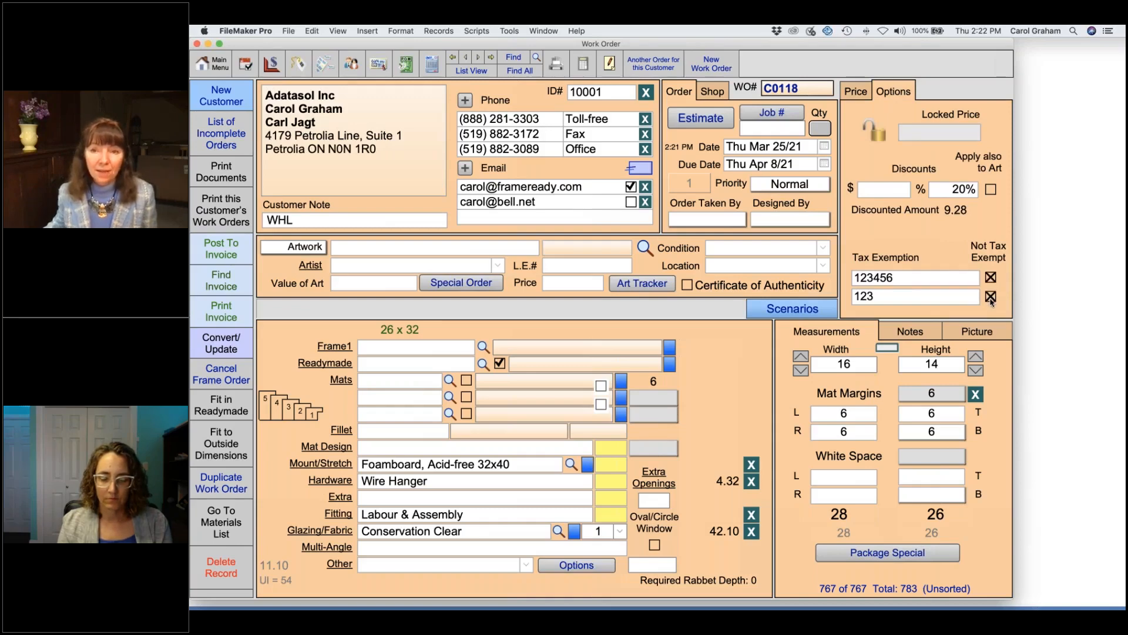
left_click(862, 94)
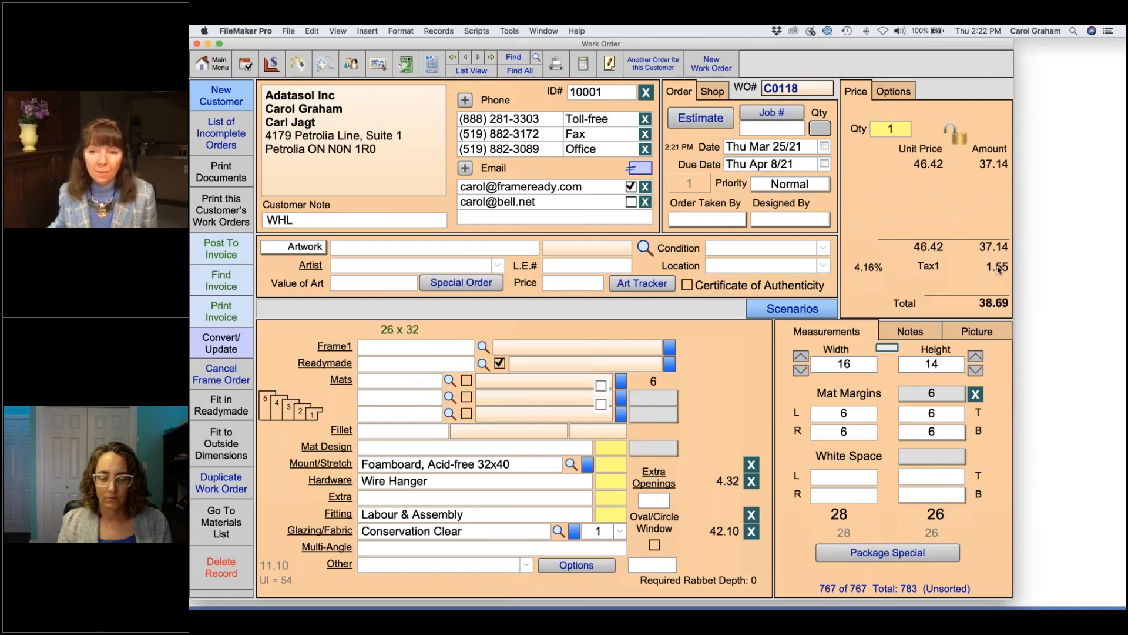
left_click(896, 93)
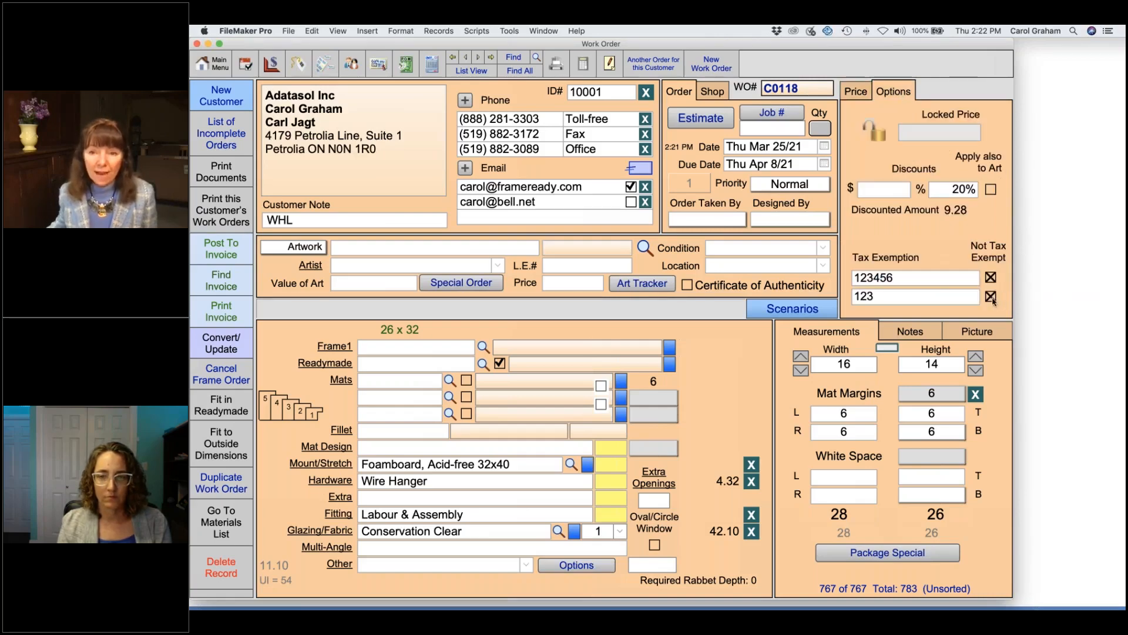
left_click(991, 298)
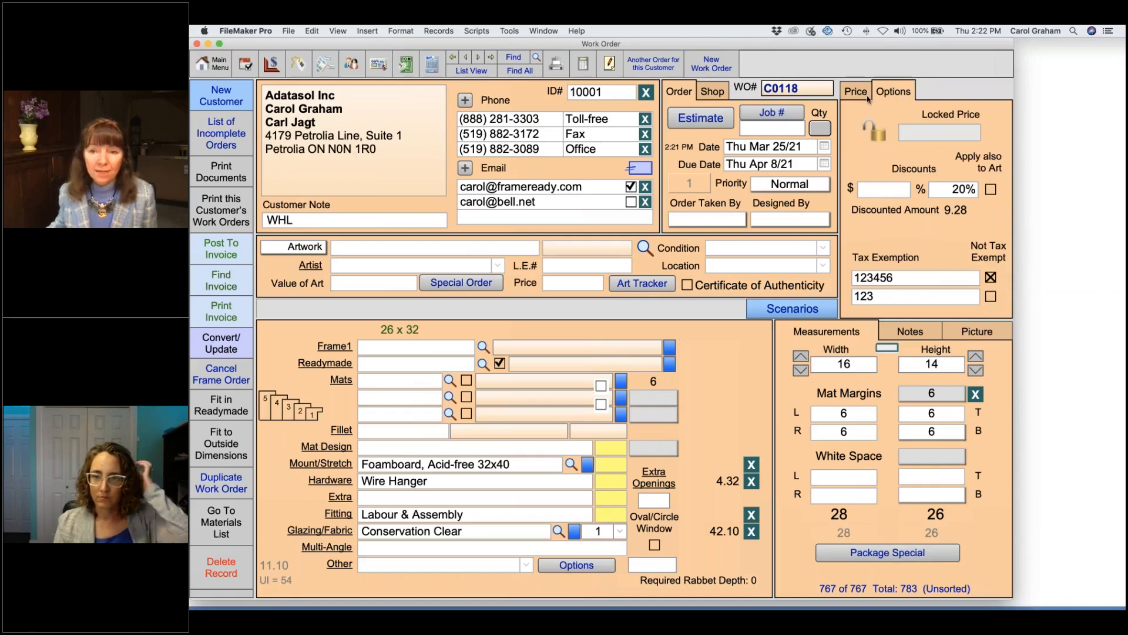
left_click(858, 94)
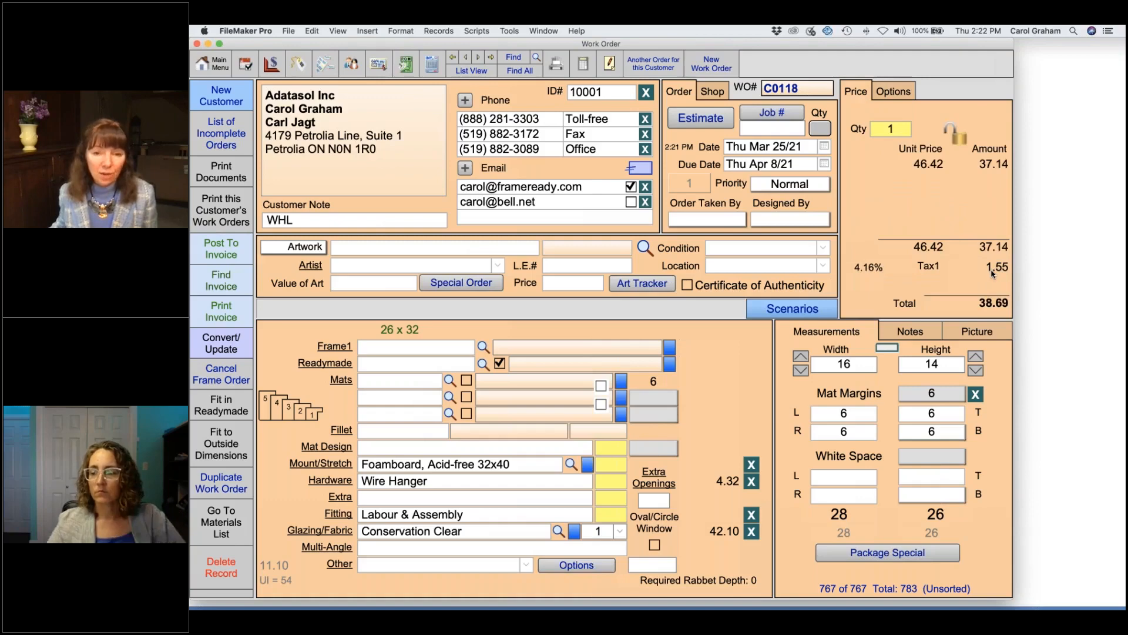
Step: Set the first listed staff member as order taker on work order C0118
mouse_move(992, 274)
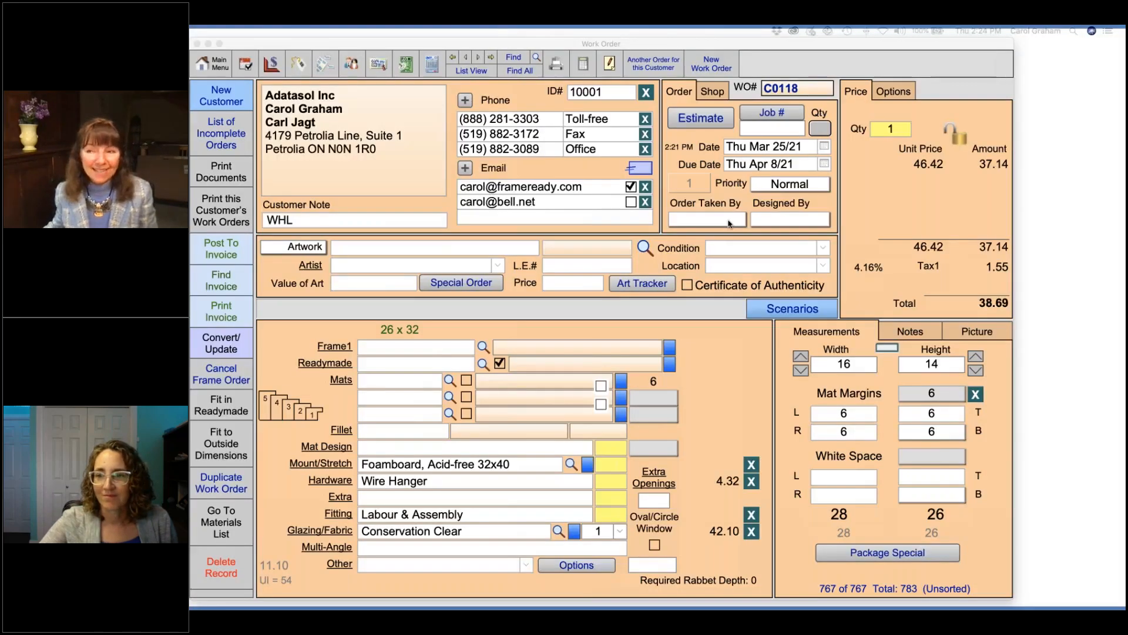
left_click(717, 221)
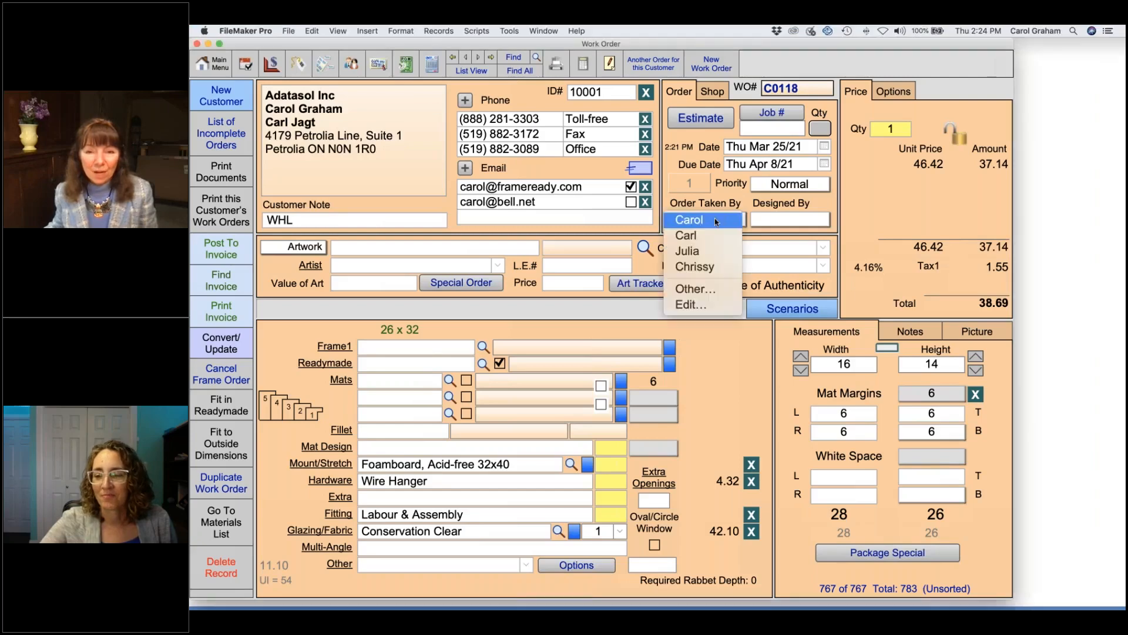
left_click(717, 221)
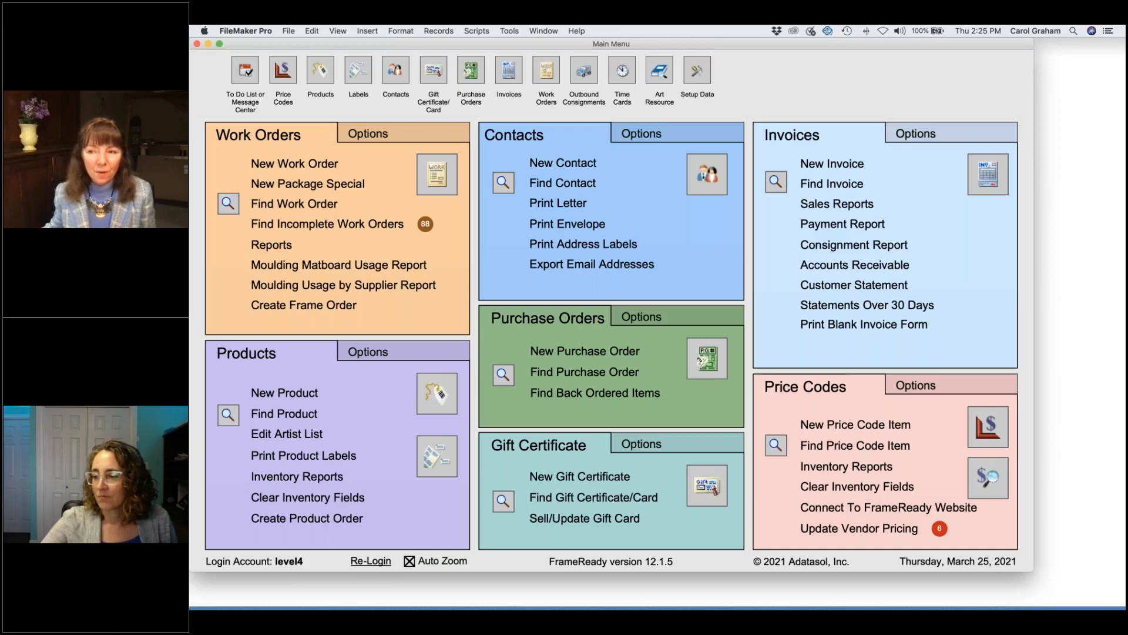
Step: List all 945 invoices and open paid invoice 100934 from 10/7/20 for $26.04
left_click(984, 175)
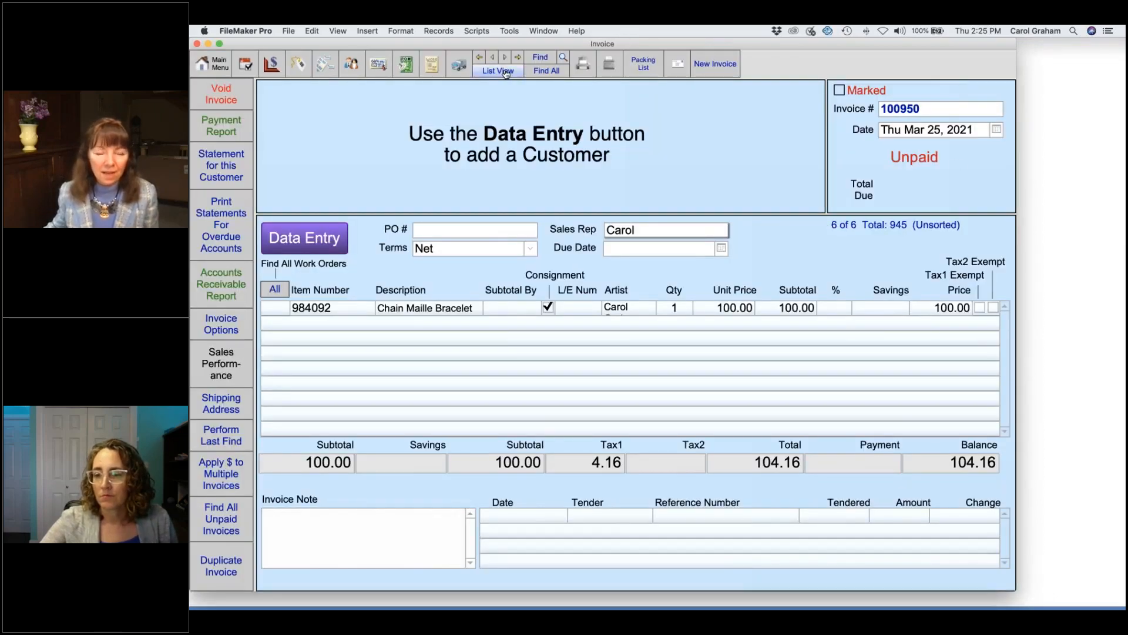
left_click(504, 71)
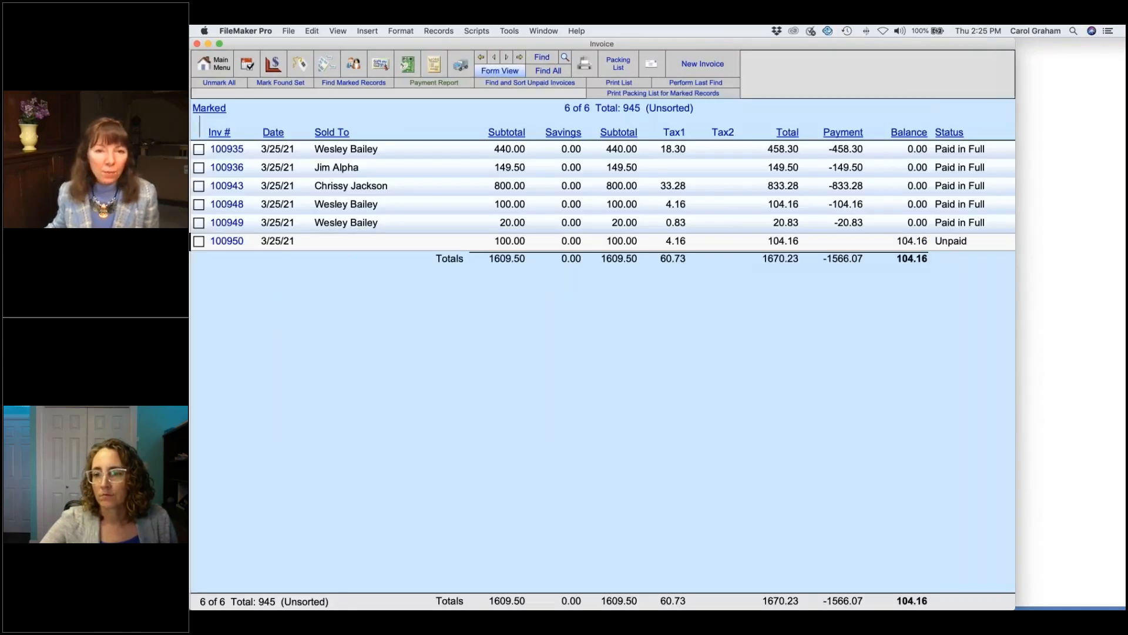
left_click(557, 73)
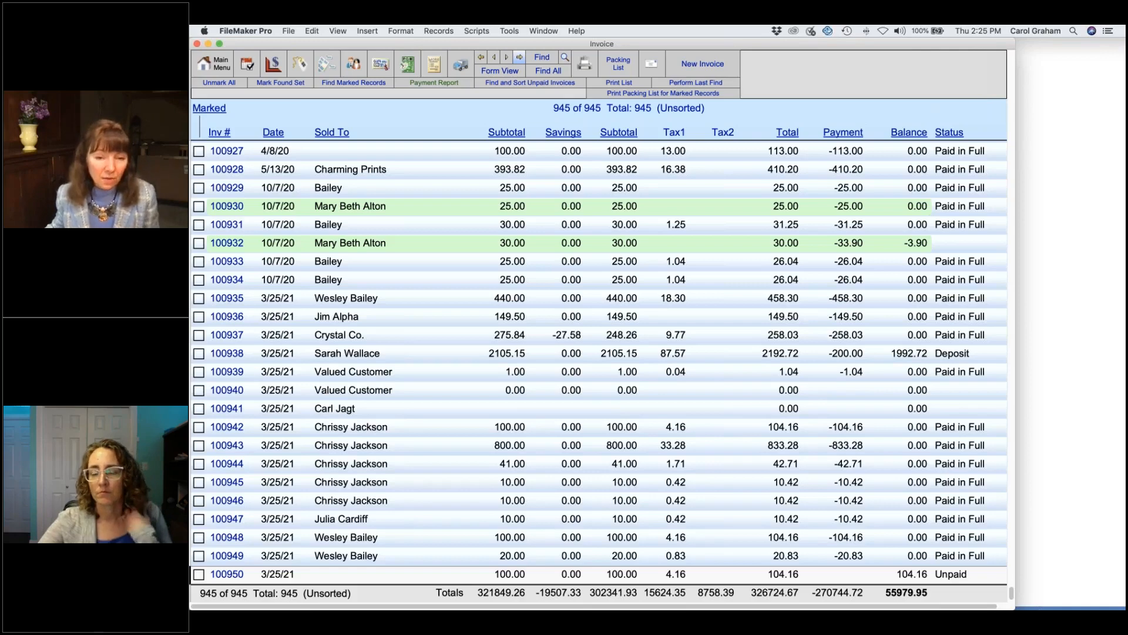
left_click(413, 483)
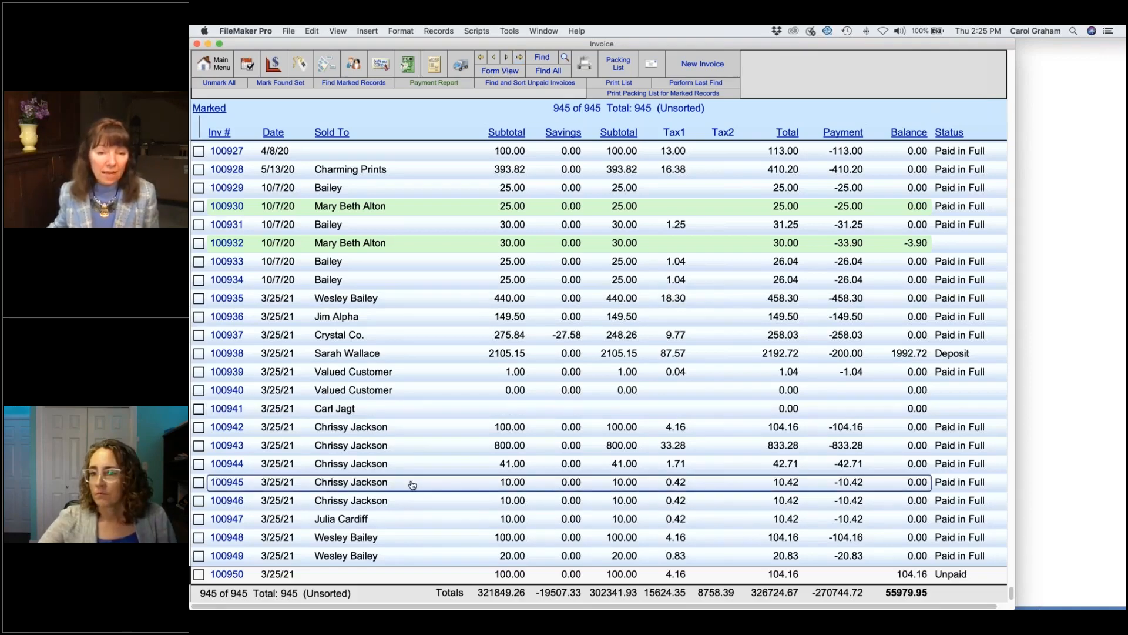
left_click(412, 483)
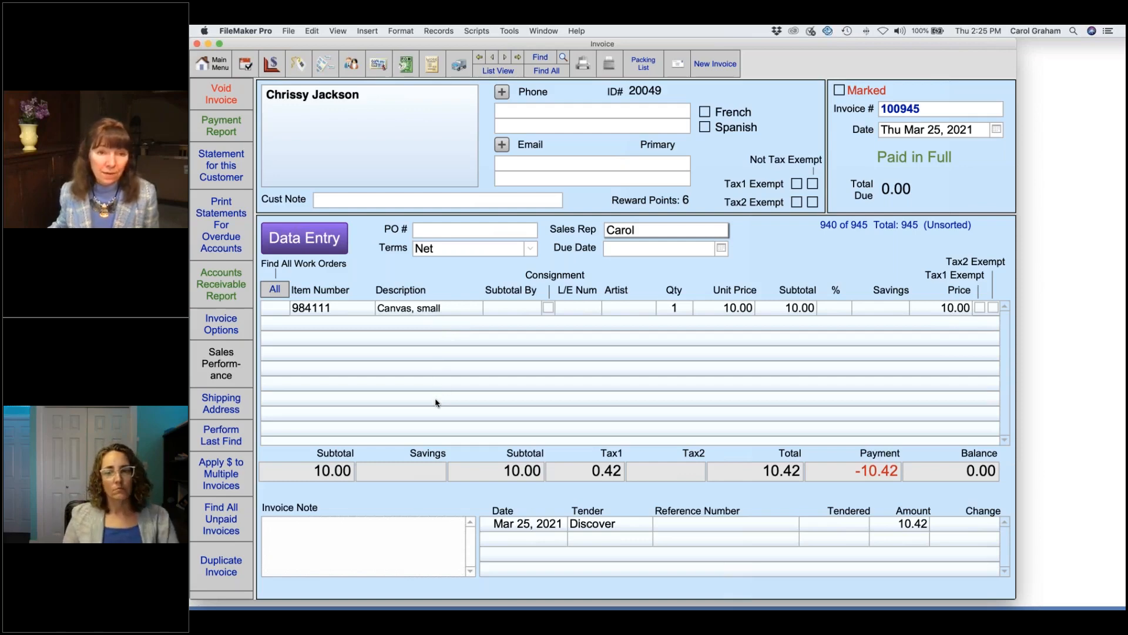
left_click(499, 71)
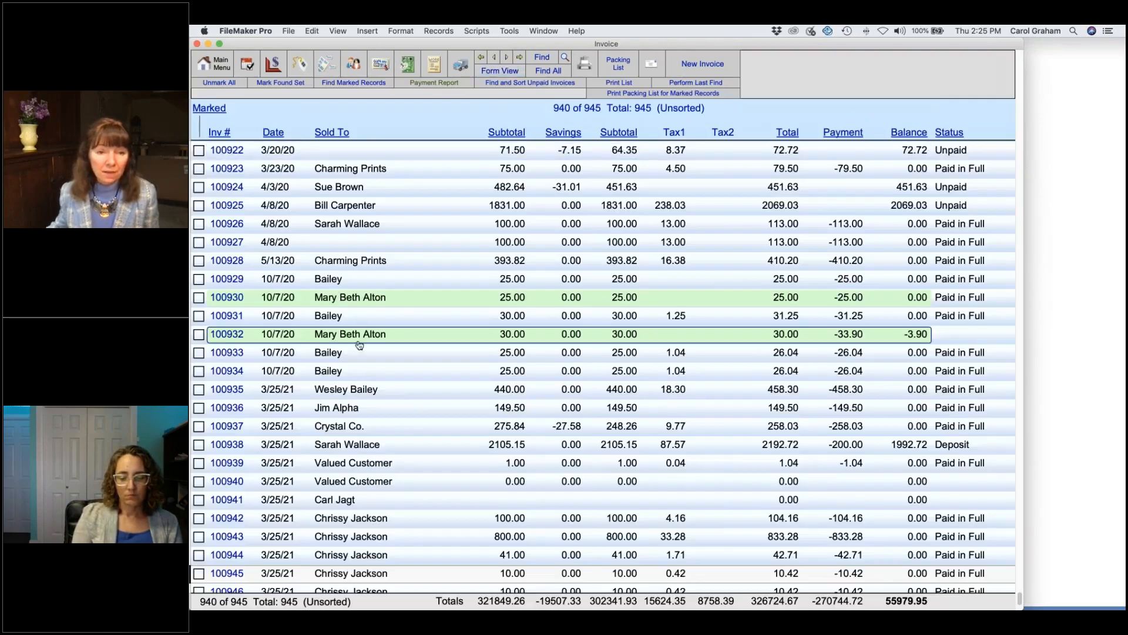
left_click(379, 371)
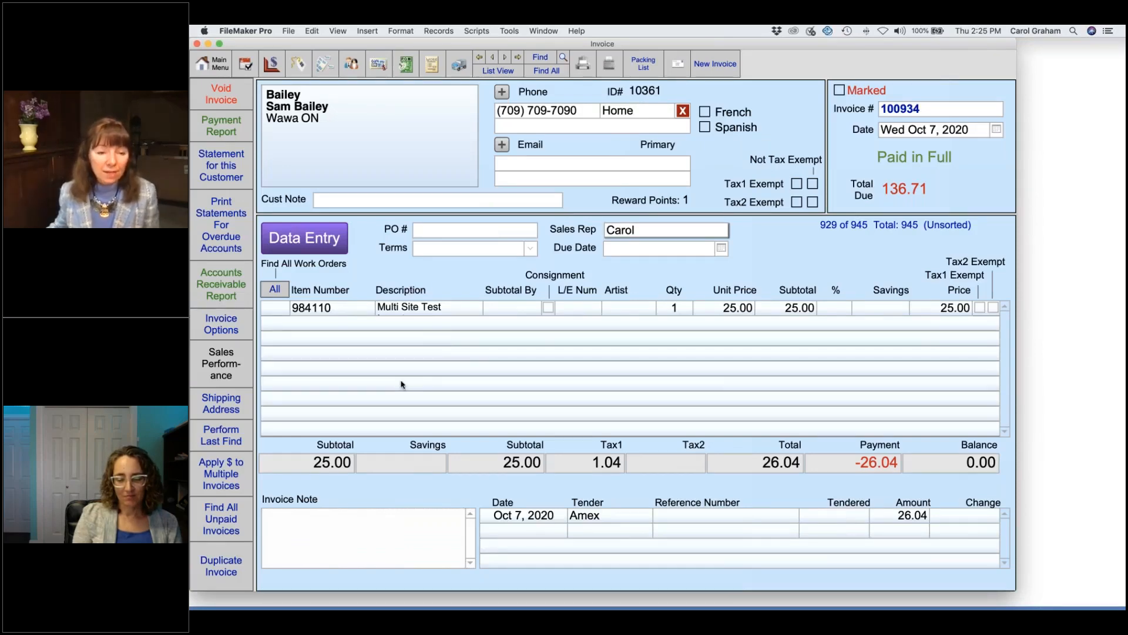
Step: Duplicate invoice 100934 as 100951 and pay it in full with a 26.04 Amex payment
left_click(221, 569)
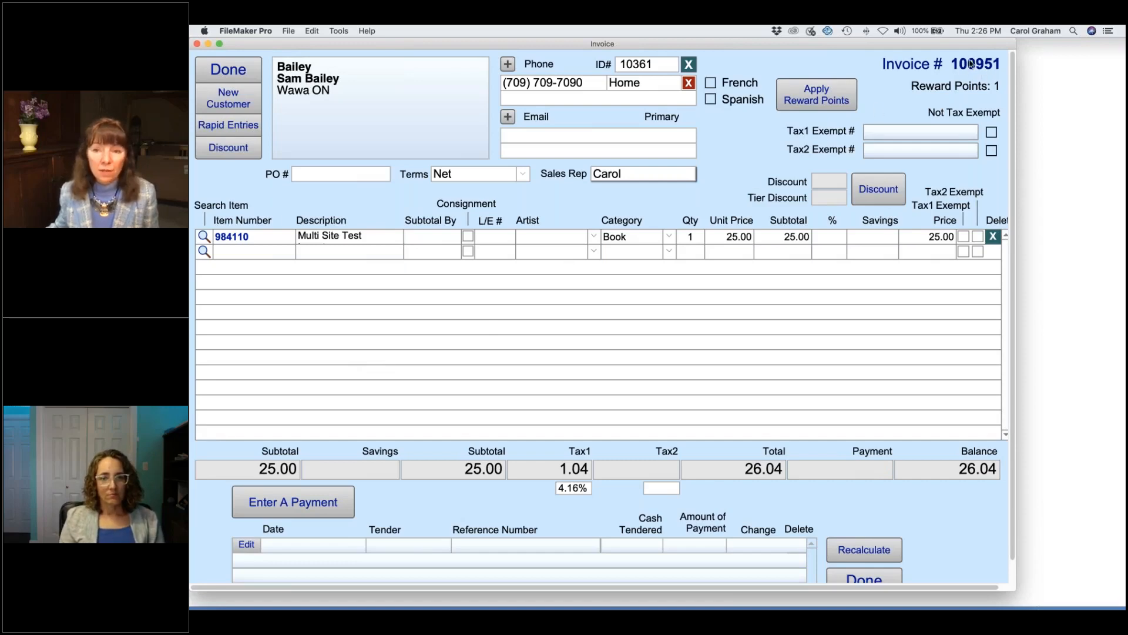
left_click(318, 505)
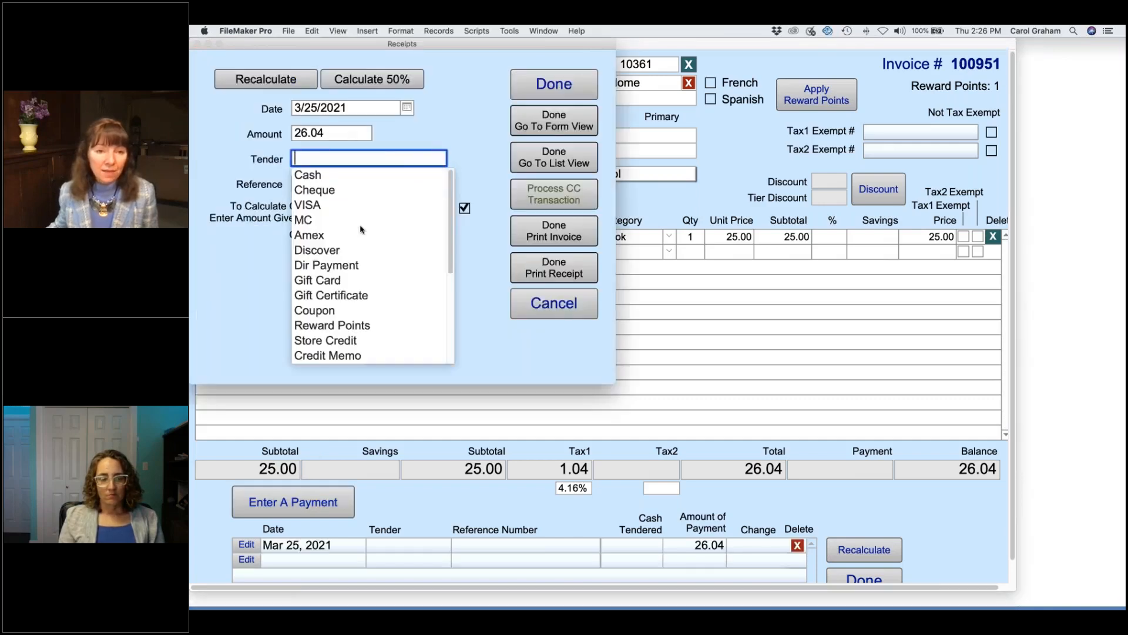
left_click(319, 237)
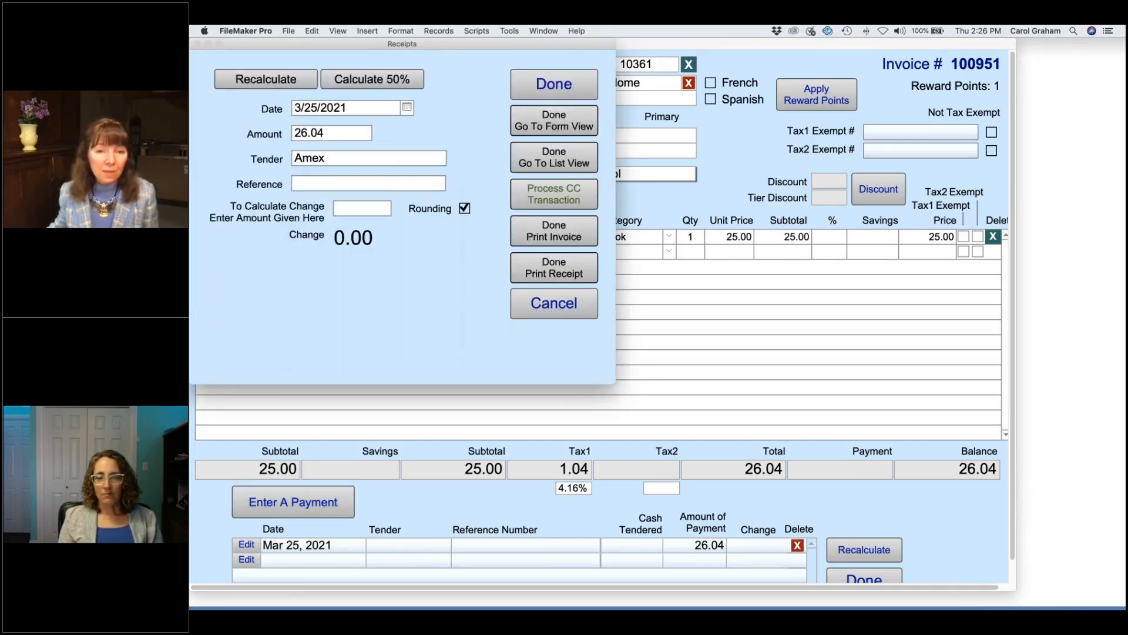
left_click(547, 127)
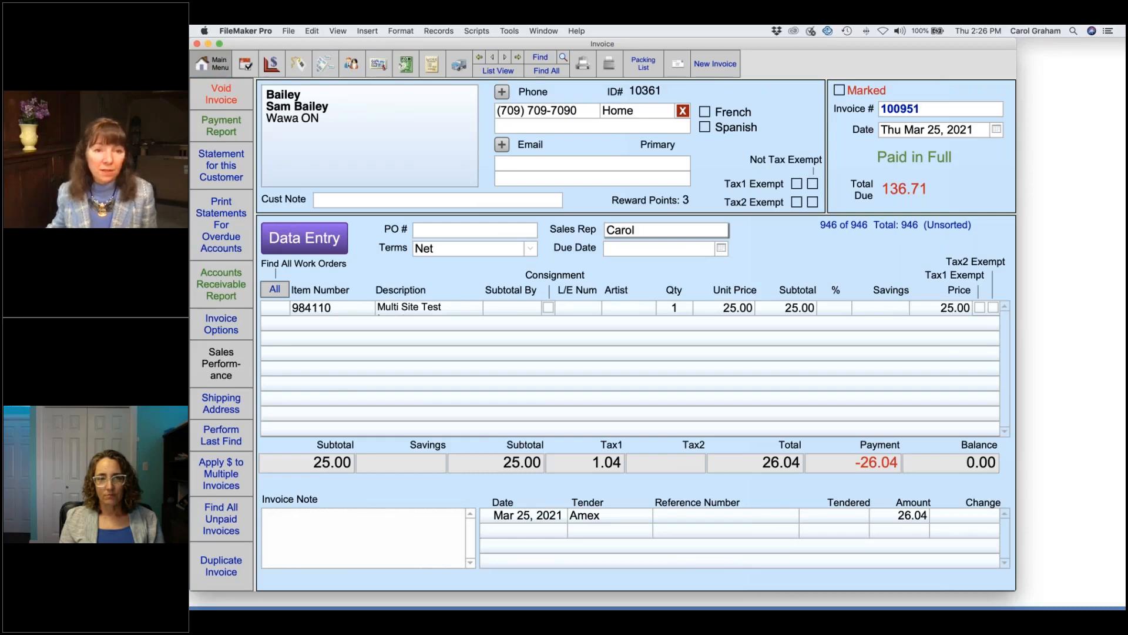
left_click(212, 63)
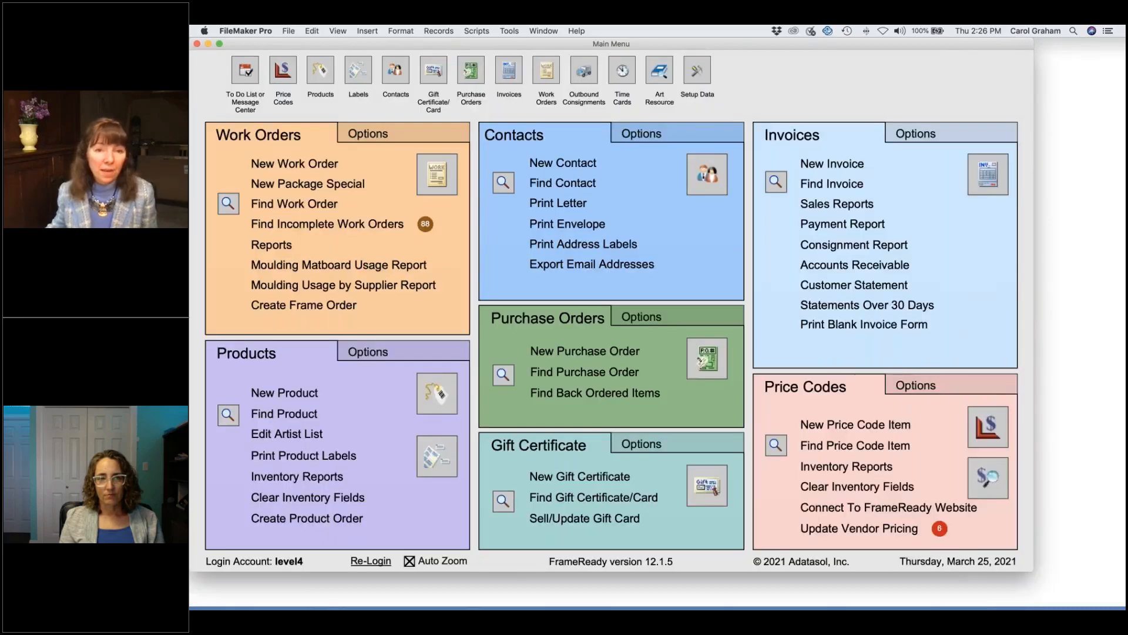
left_click(574, 184)
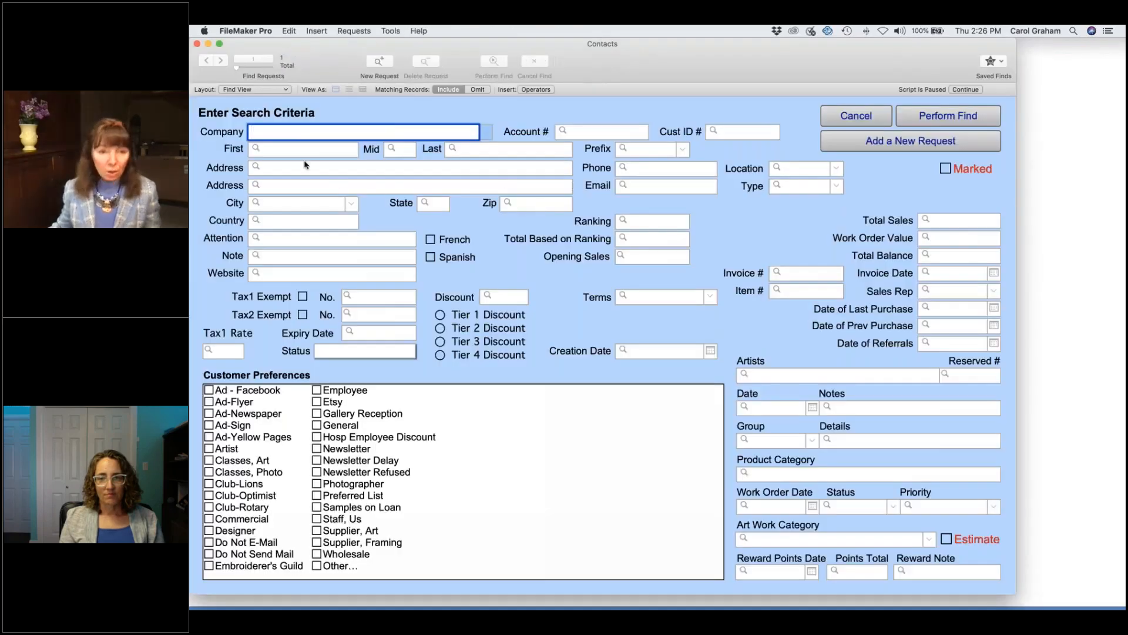
left_click(313, 154)
type("wes")
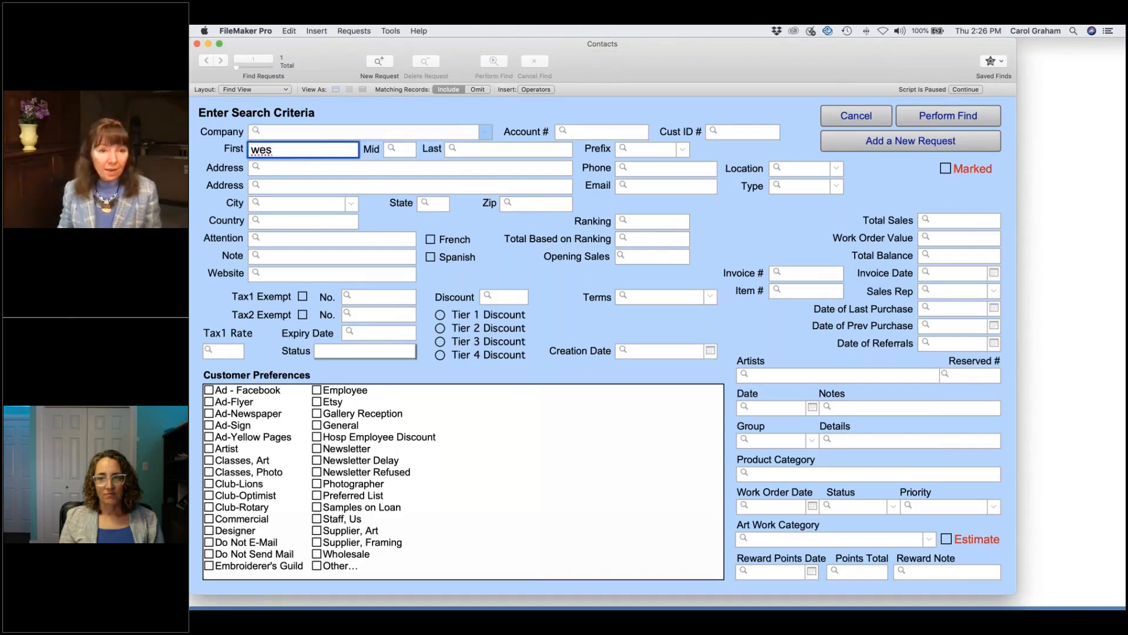
key("Tab")
key("Tab")
key("Return")
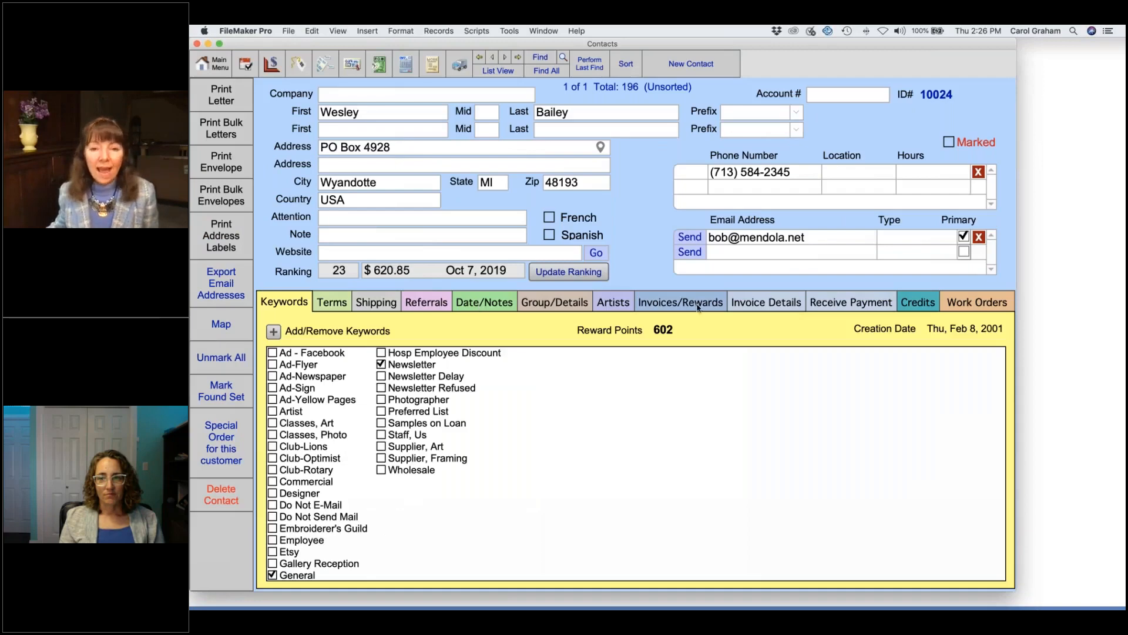
left_click(697, 306)
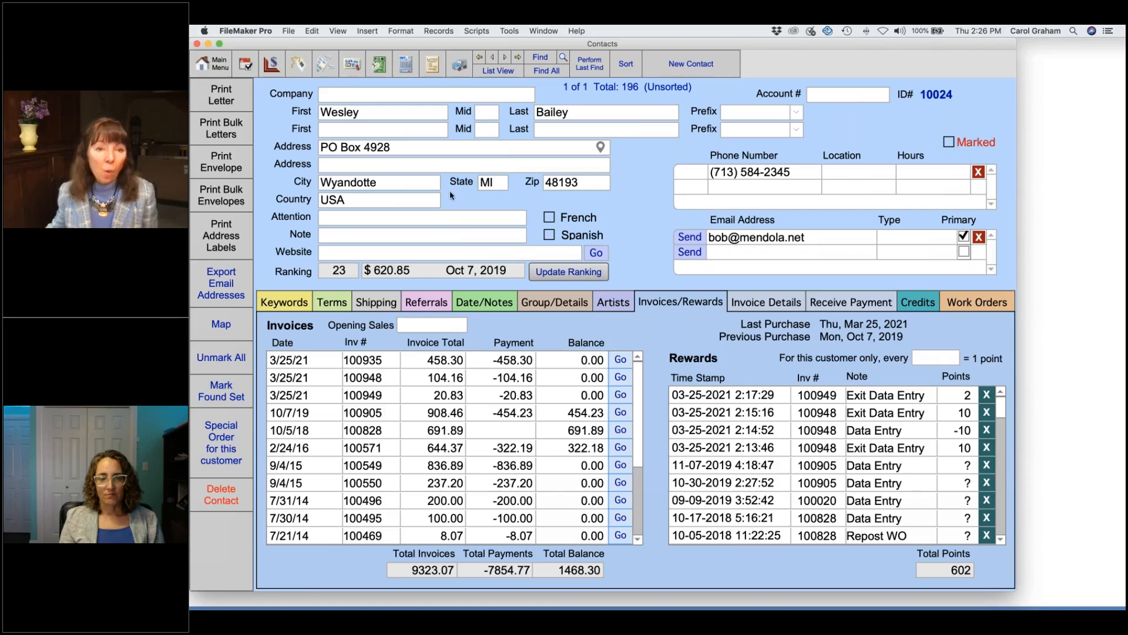
left_click(213, 63)
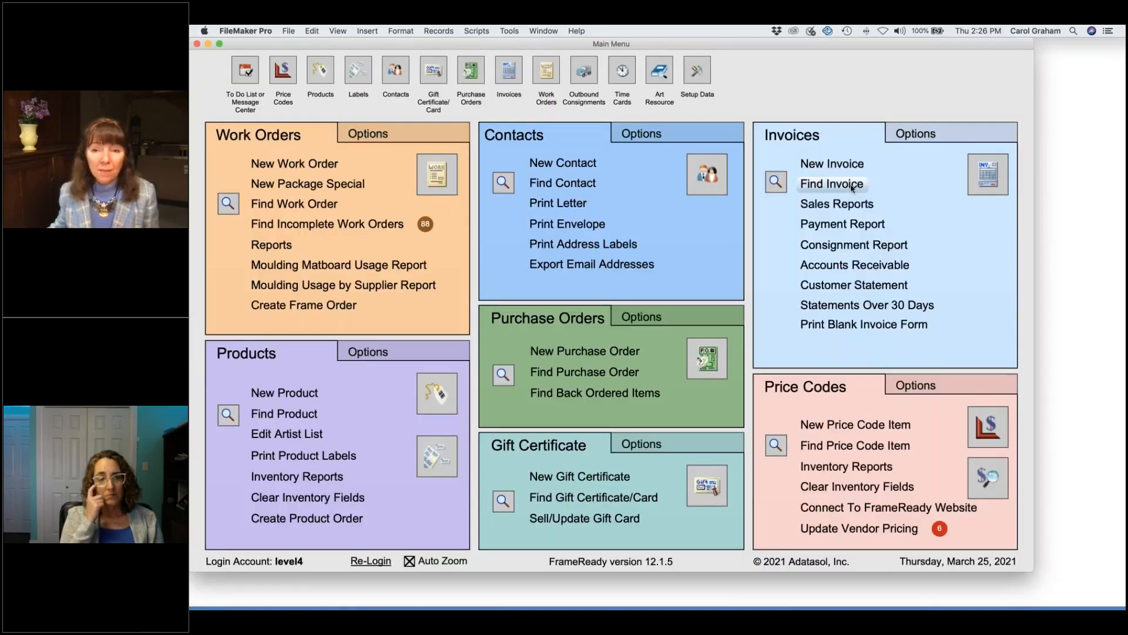
Step: Find invoices whose line item description contains 'evening son', returning 11 invoices
left_click(851, 187)
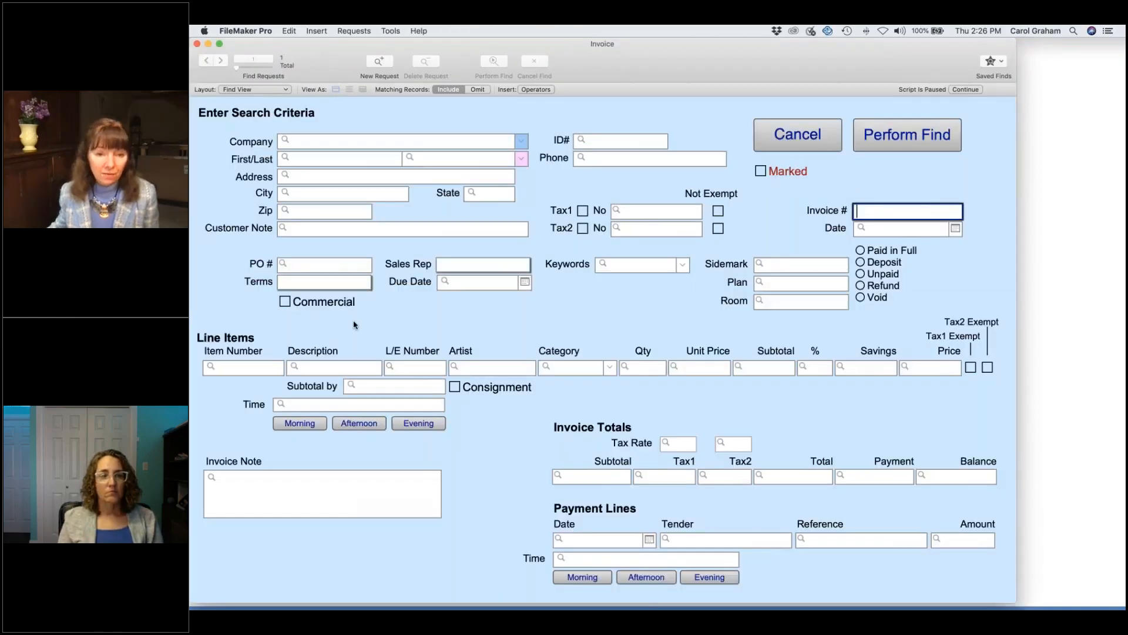
left_click(332, 370)
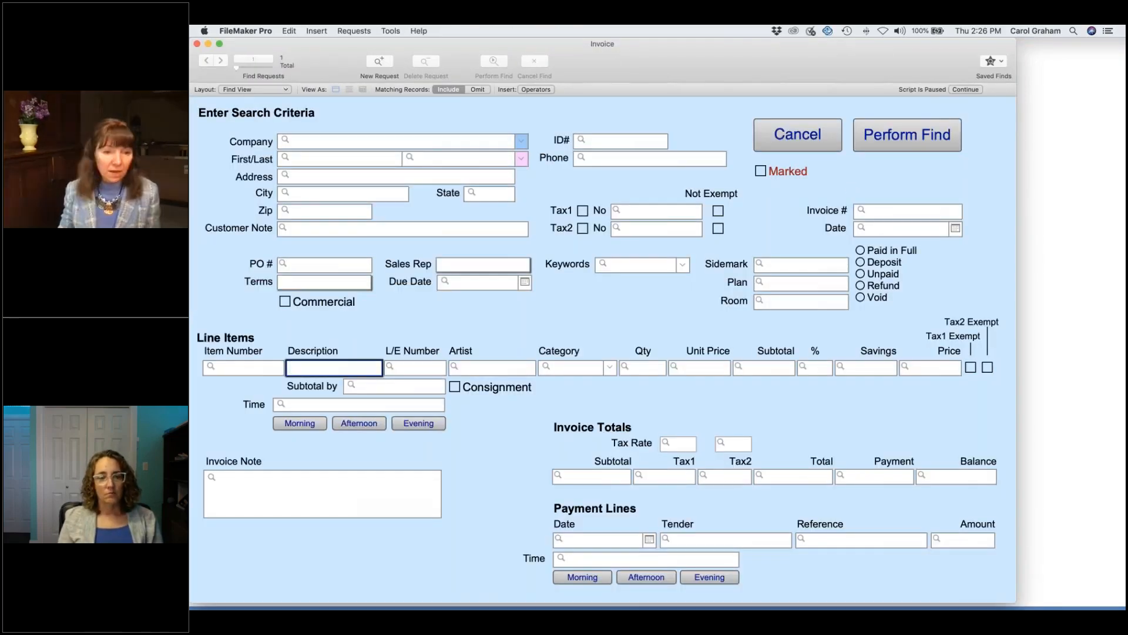
type("pencil")
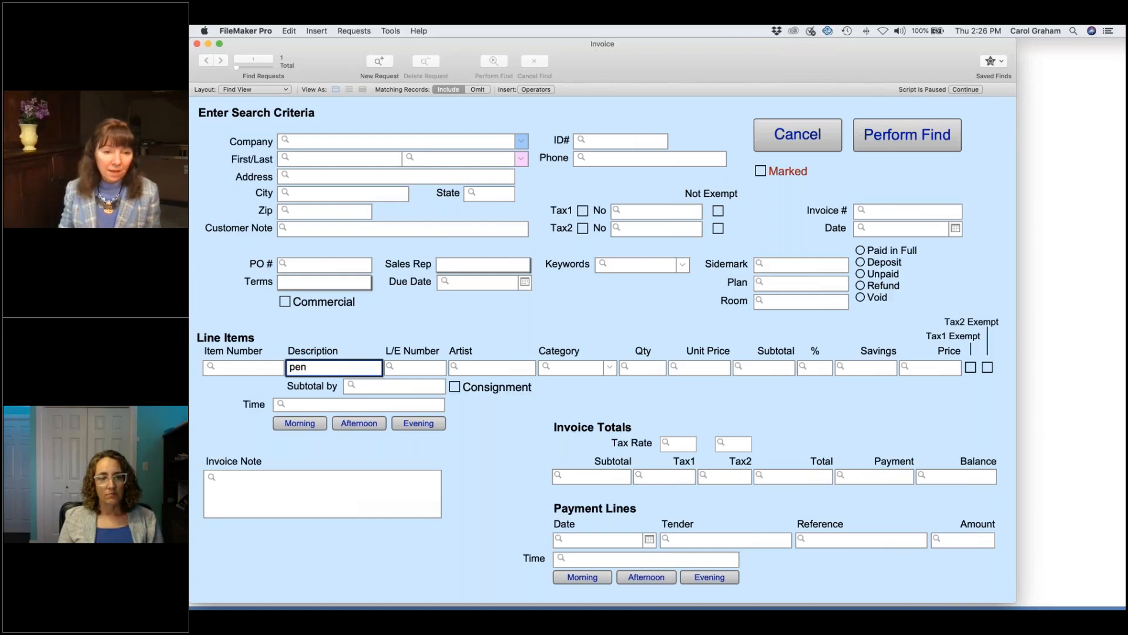
key("BackSpace")
key("BackSpace")
key("BackSpace")
key("BackSpace")
key("BackSpace")
key("BackSpace")
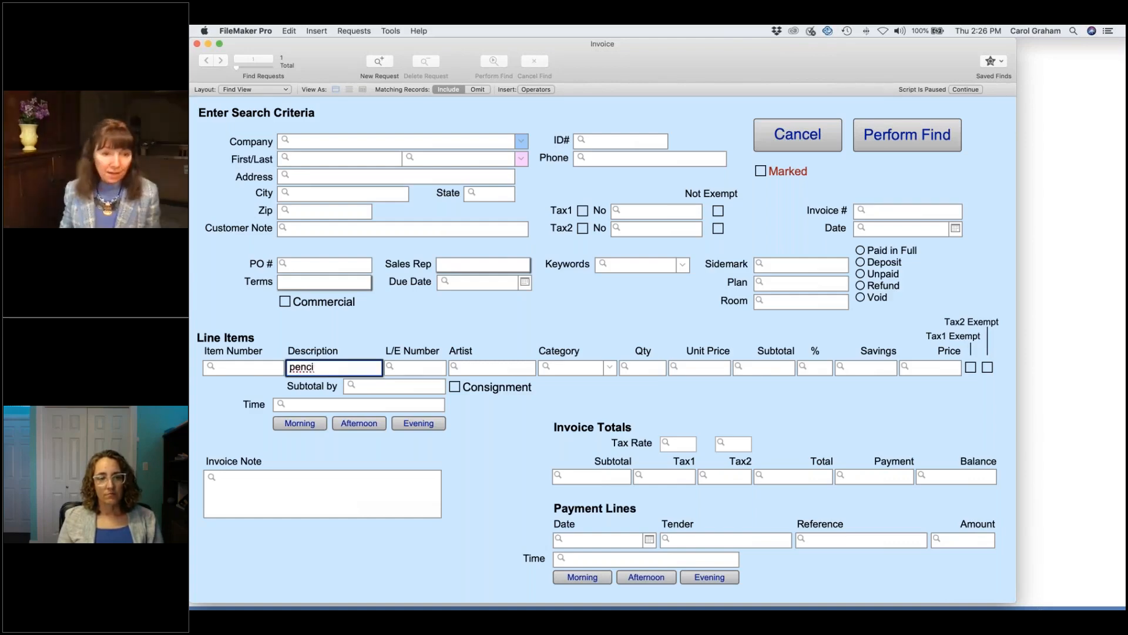
type("evening song")
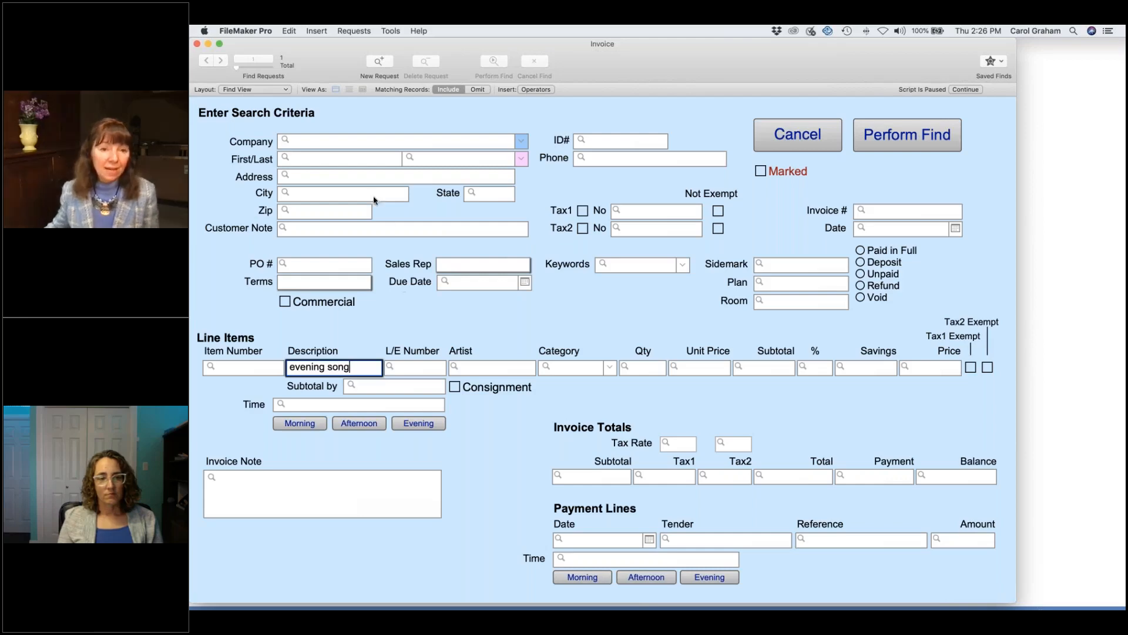
left_click(905, 141)
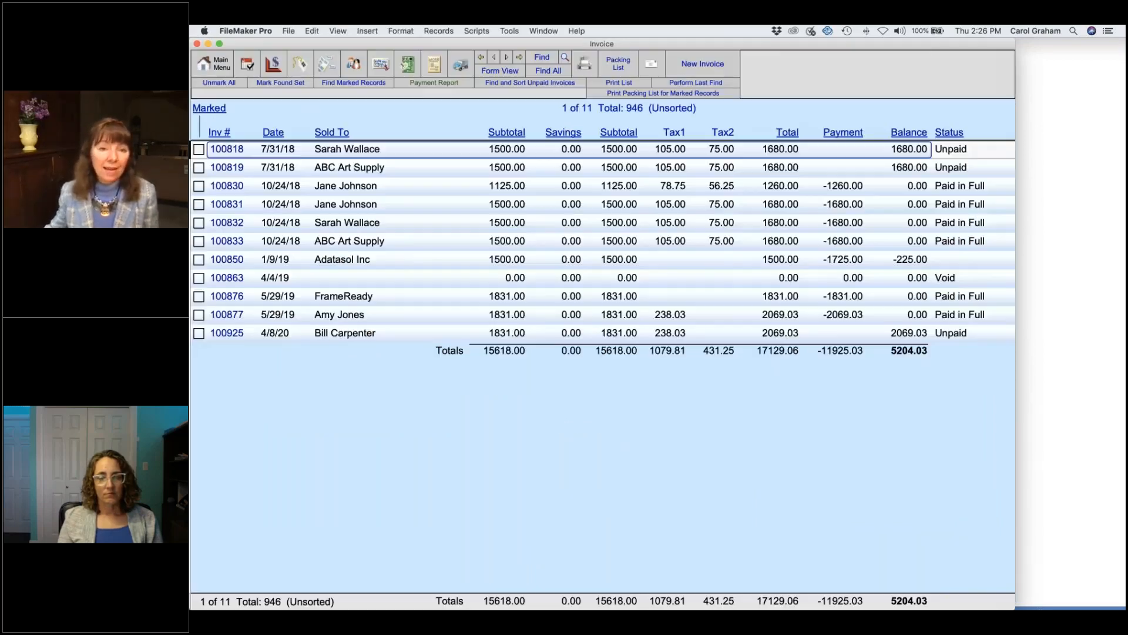
Step: Open a found invoice and go to the customer's work order C0116 for the Hamburger print
left_click(535, 229)
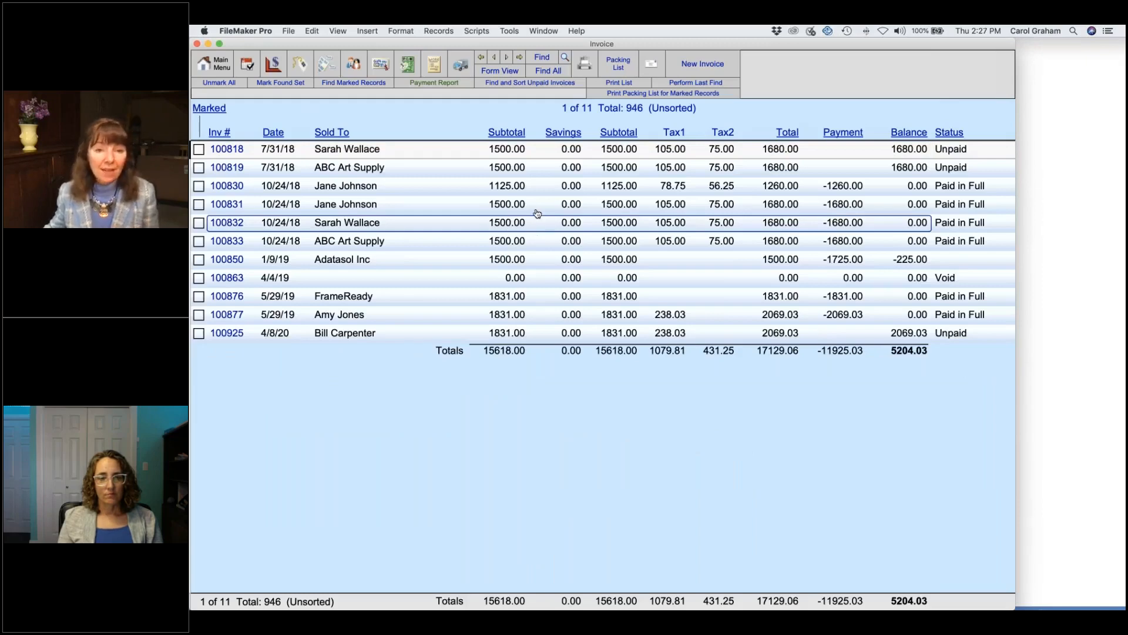
left_click(511, 205)
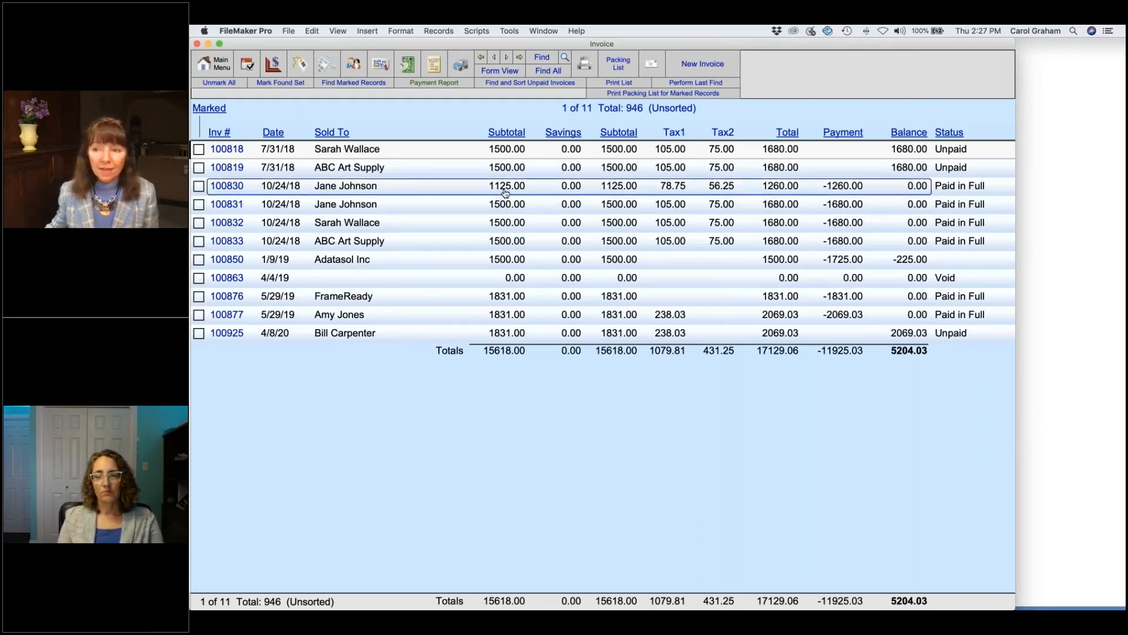
key("super+w")
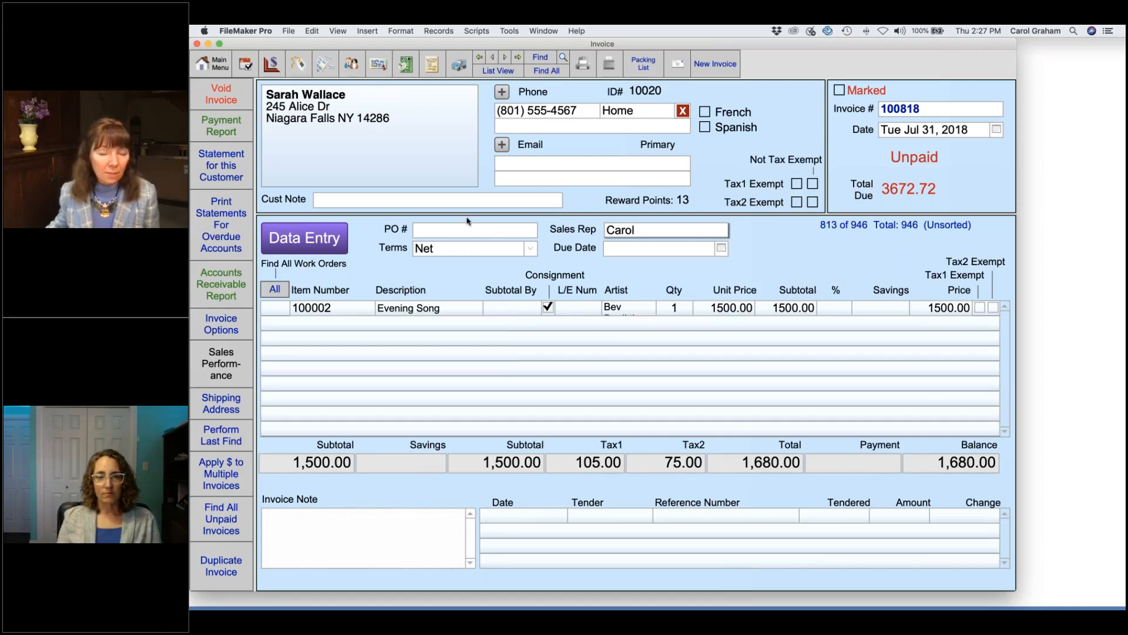
left_click(431, 65)
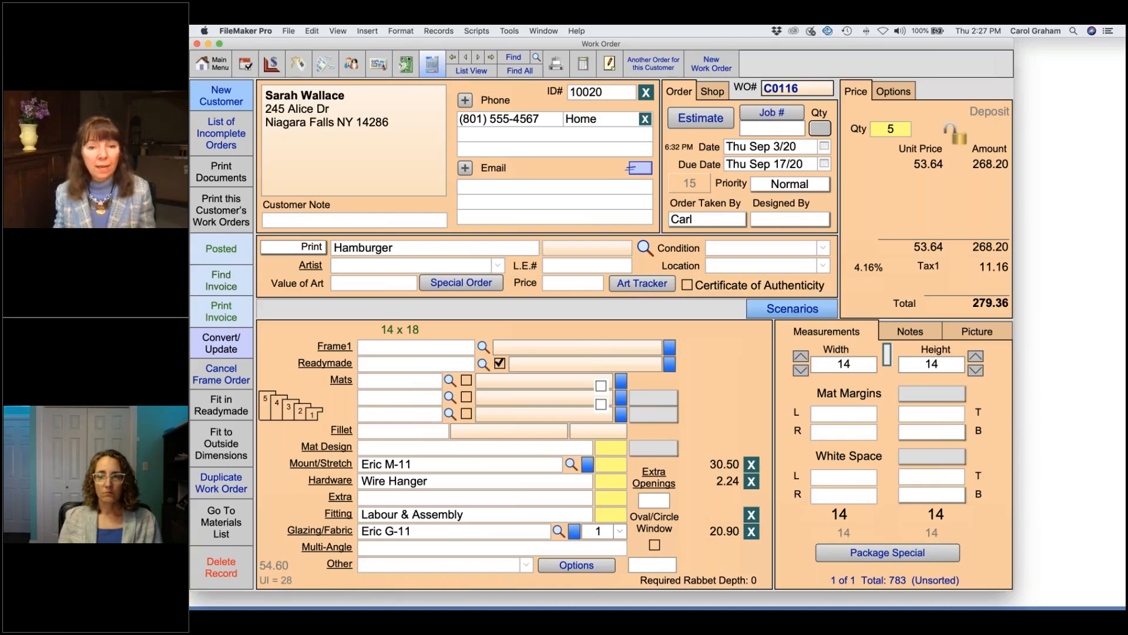
Step: Find the 14 work orders with any Room value (*) and open C0112 for Evening Song
left_click(512, 61)
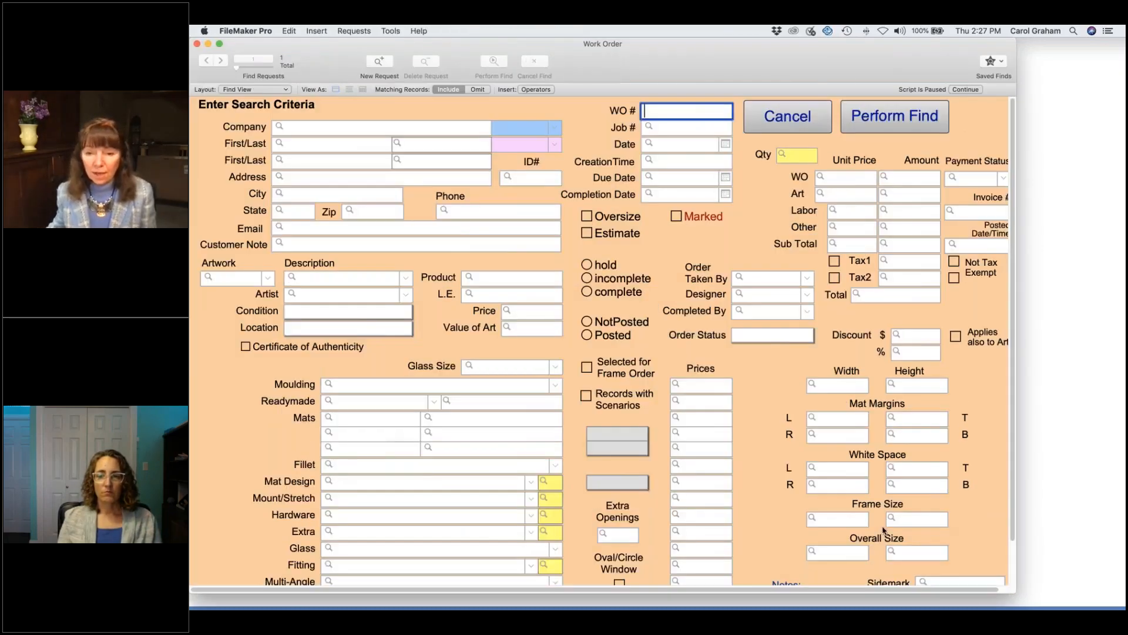
scroll(883, 529, "down", 3)
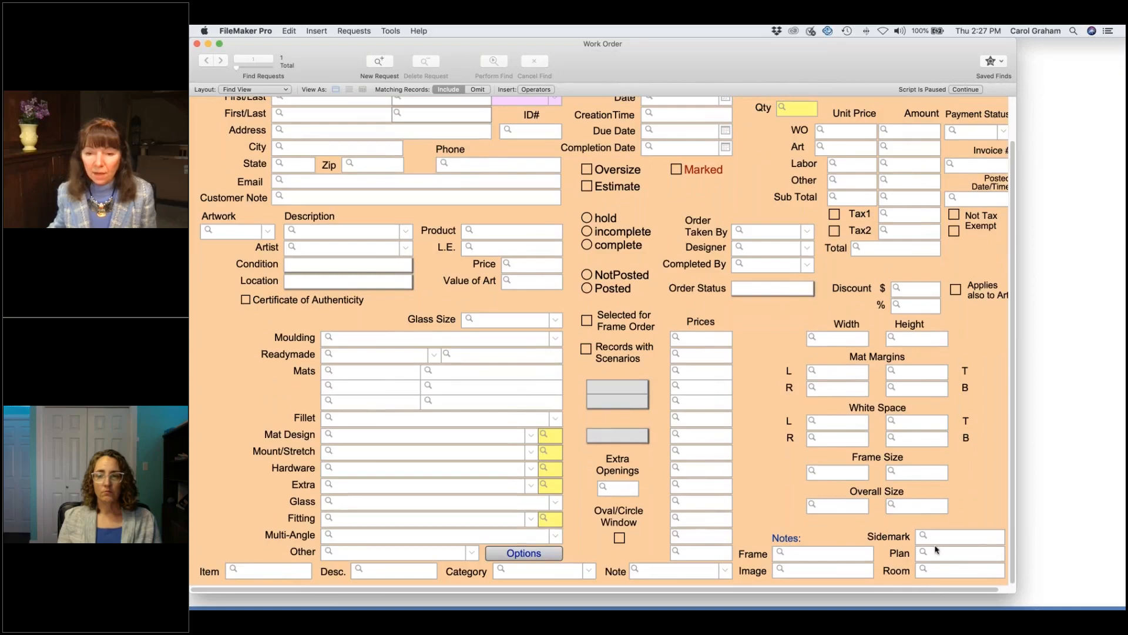
left_click(947, 571)
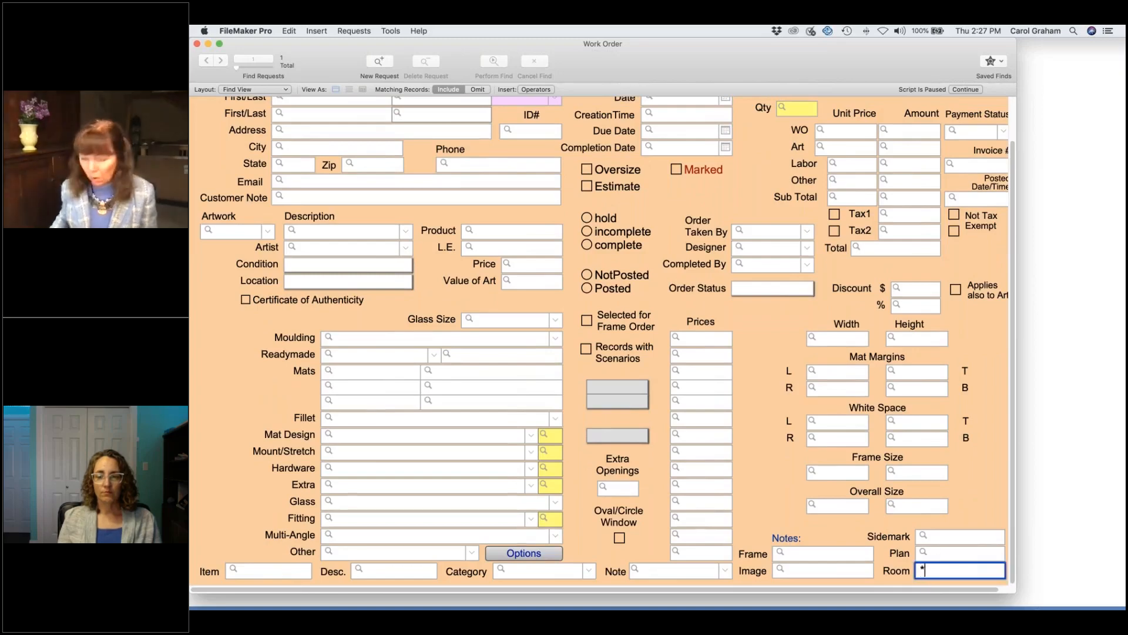
type("*")
key("Return")
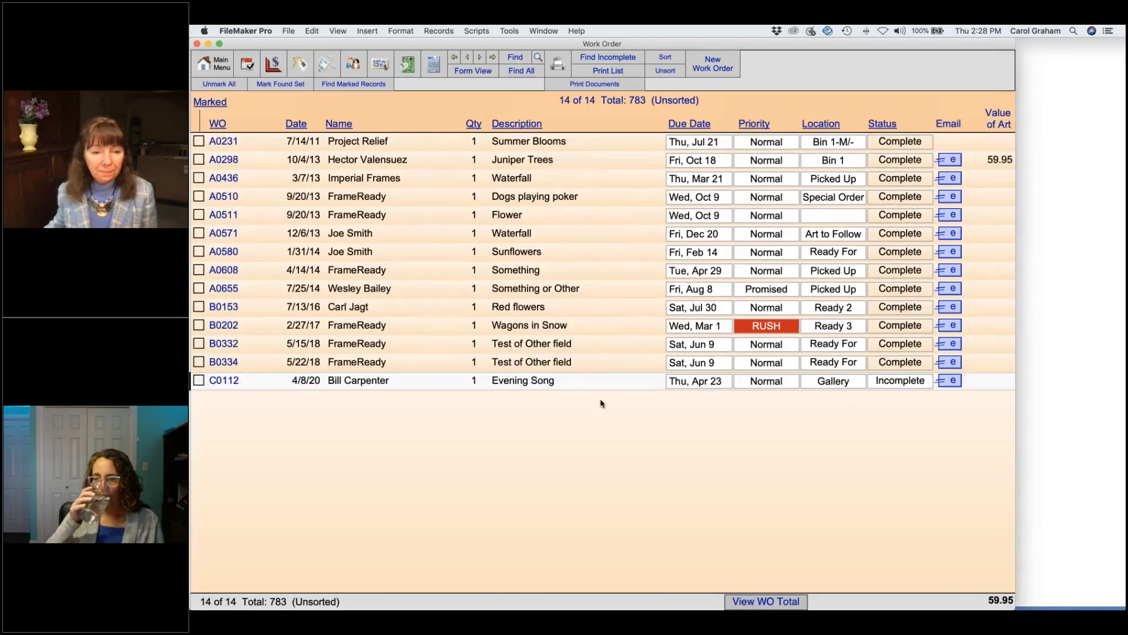
left_click(519, 380)
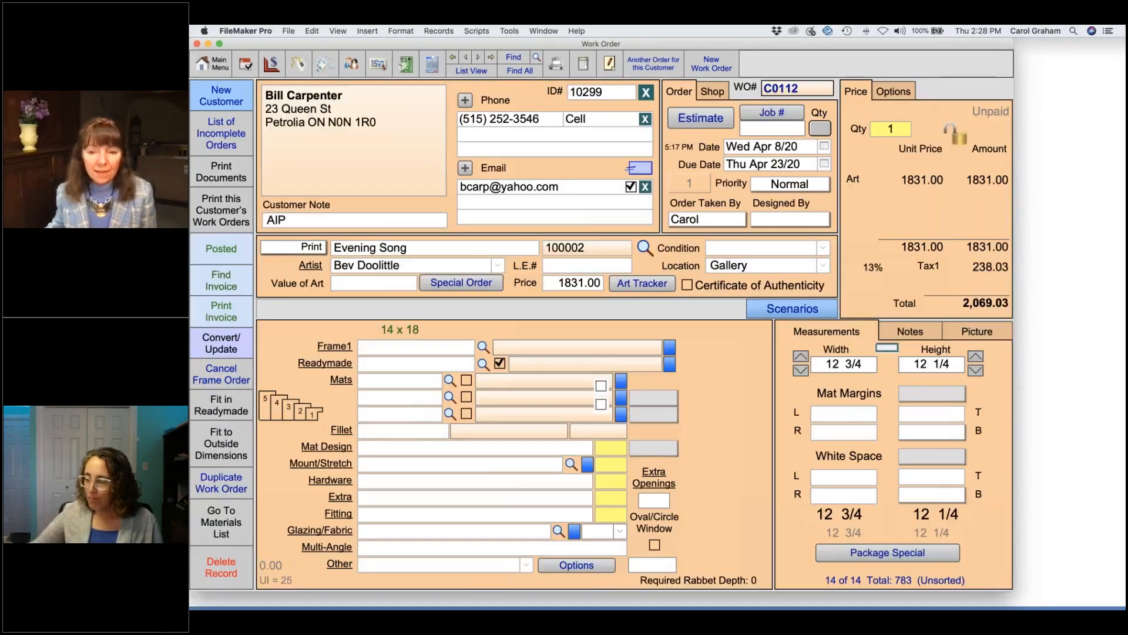
Step: Set Subtotal By to Hall on work orders C0109 and C0110
left_click(910, 333)
left_click(865, 575)
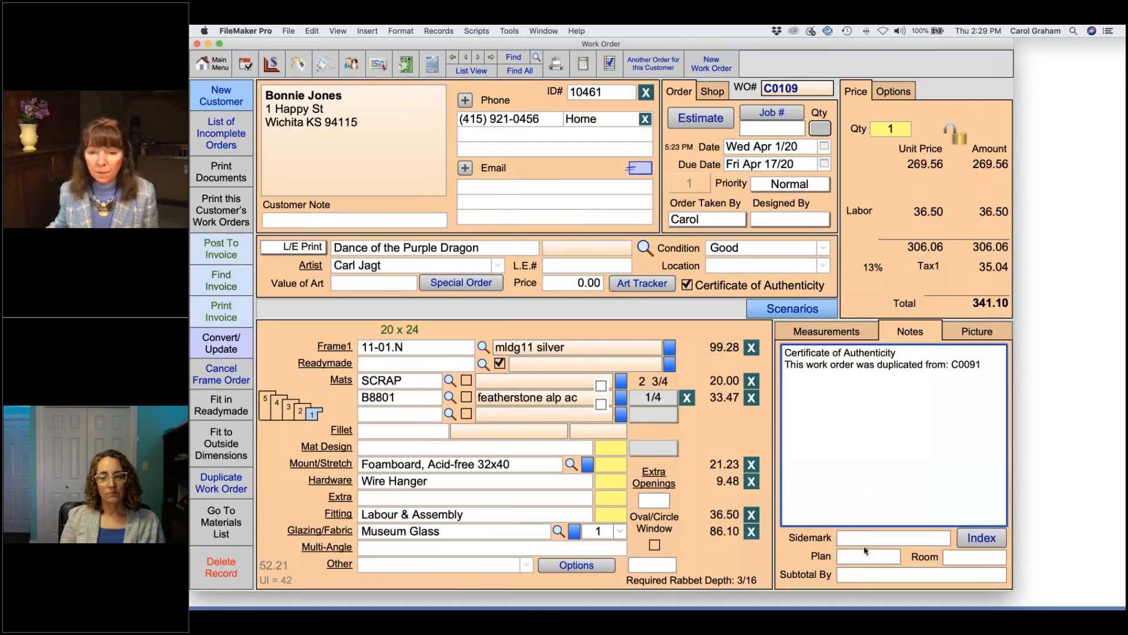
left_click(857, 576)
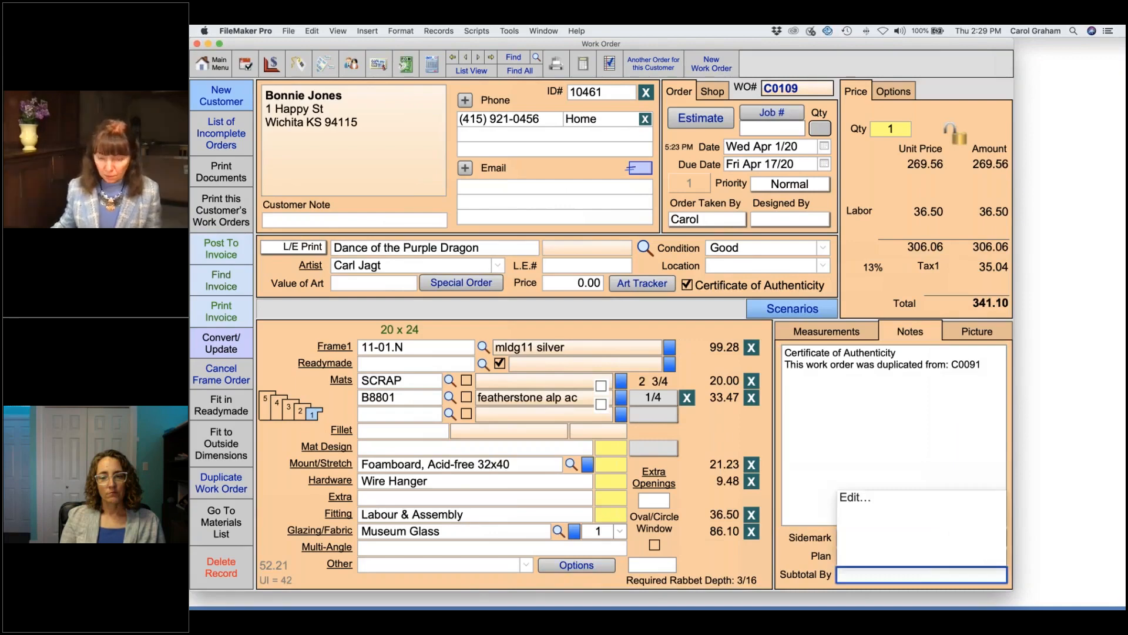
type("Hall")
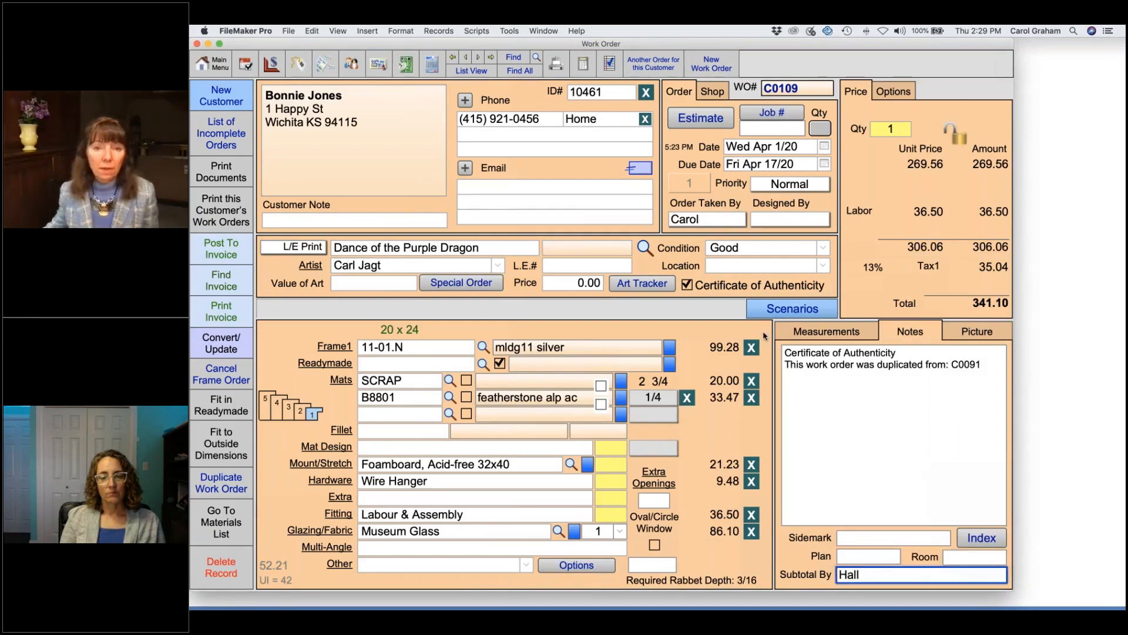
left_click(478, 57)
left_click(857, 575)
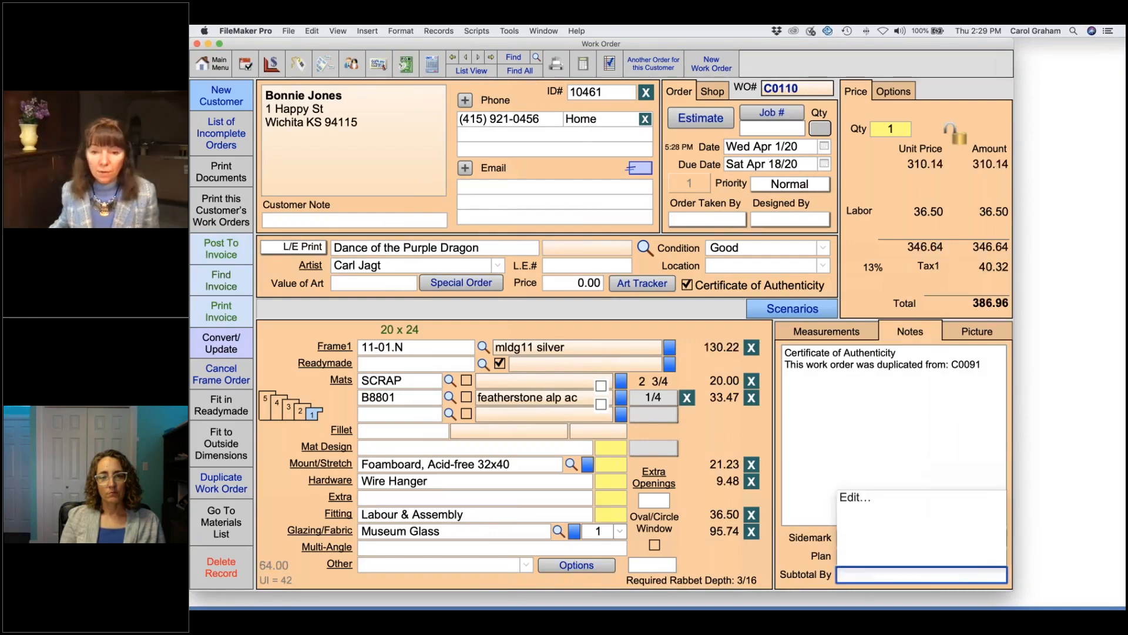
type("Hall")
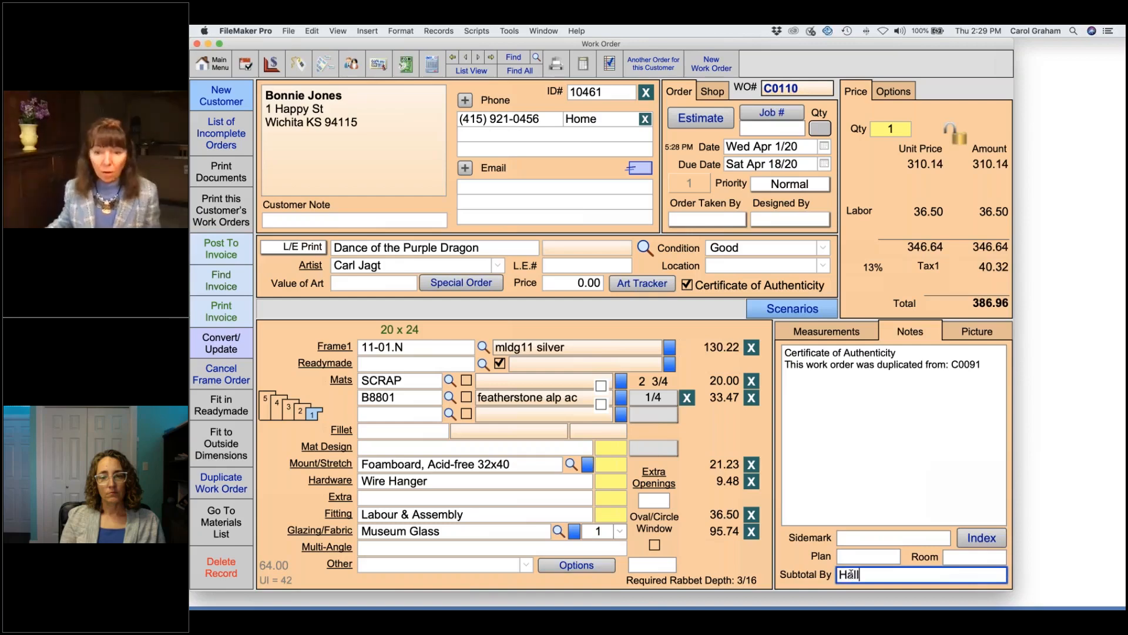
Step: Give C0110 and C0109 Job # 9985 and pick a salesperson as C0110's order taker
left_click(780, 129)
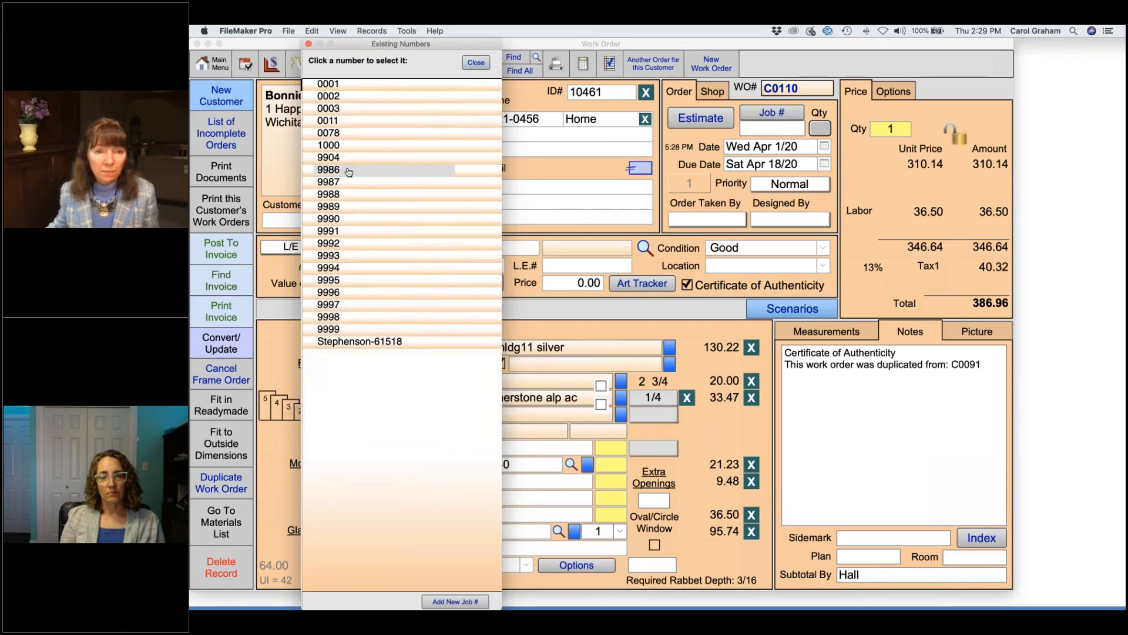
left_click(476, 62)
type("9985")
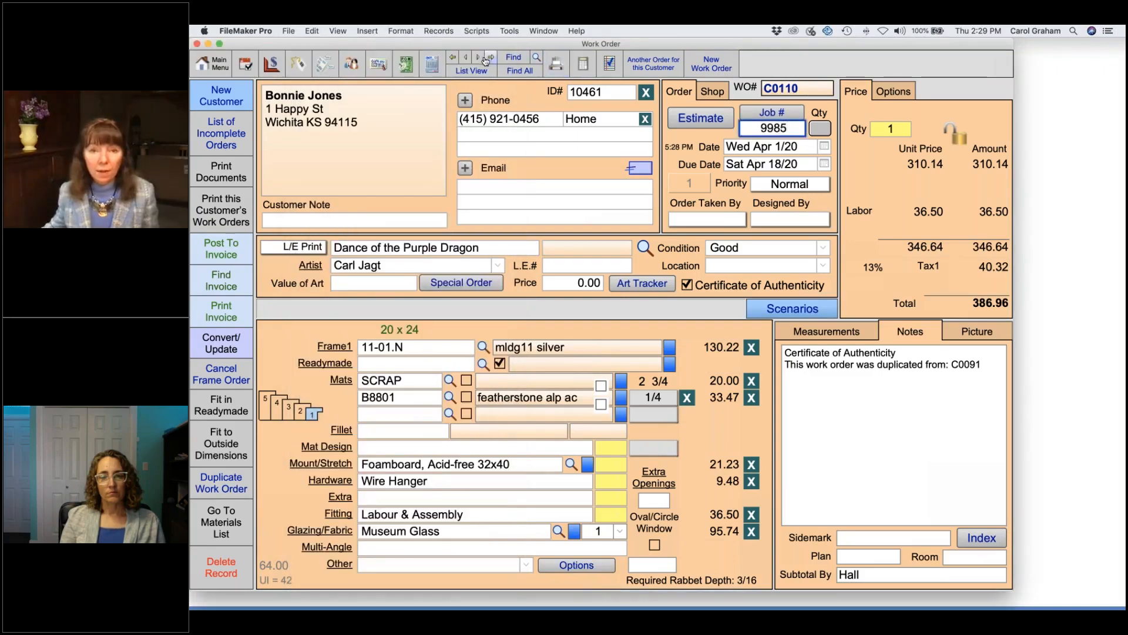
left_click(720, 220)
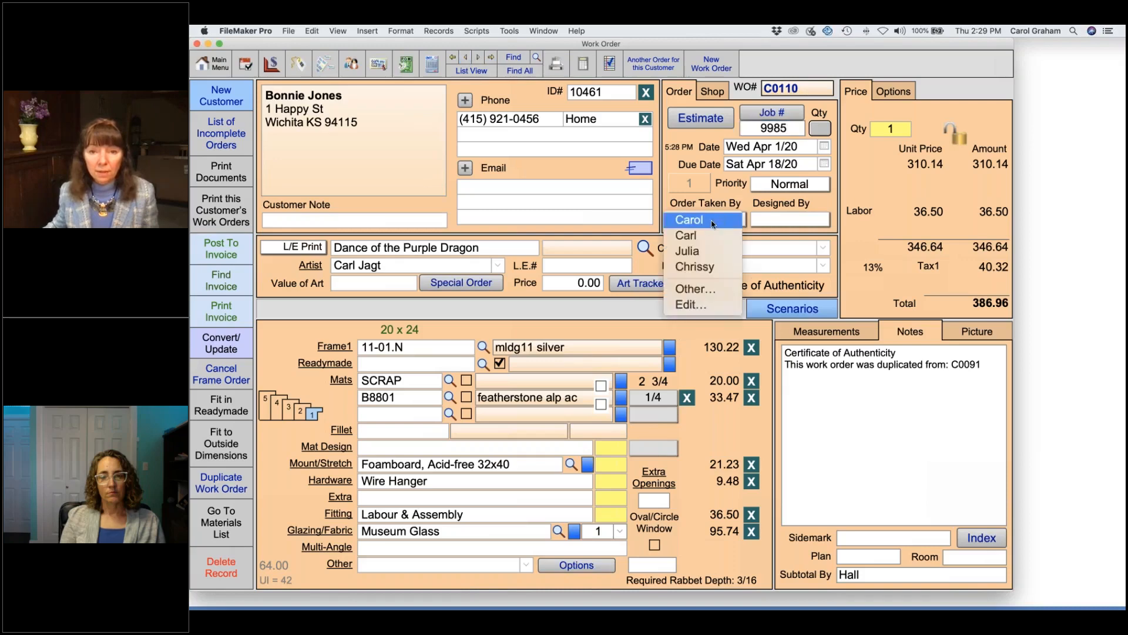
left_click(705, 234)
left_click(464, 60)
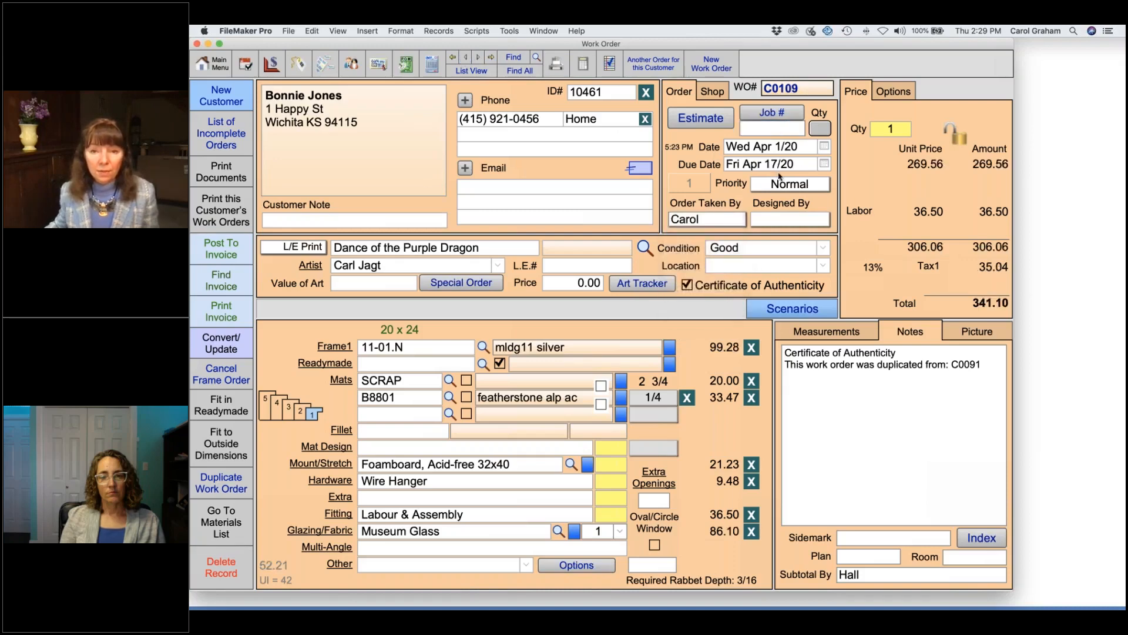
left_click(777, 129)
type("9985")
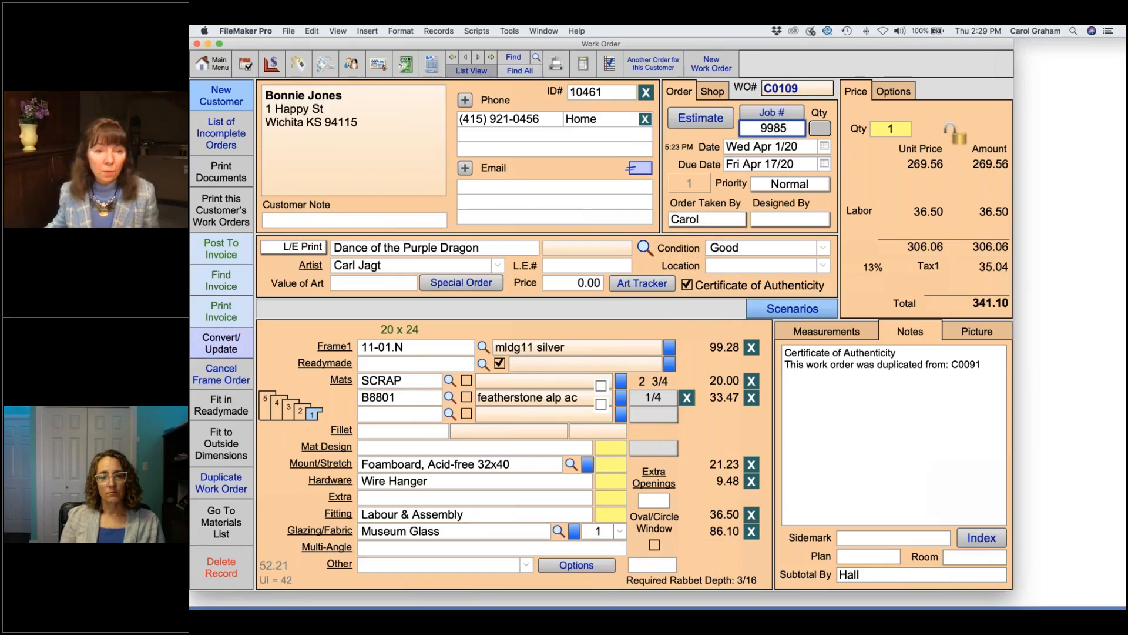
left_click(471, 70)
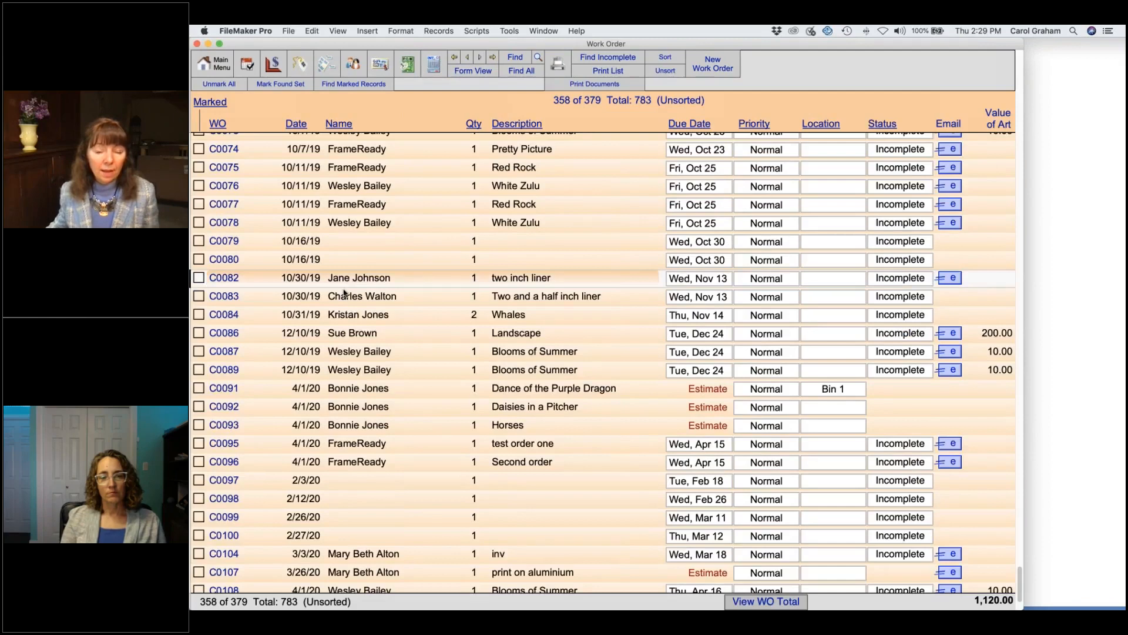
Step: Duplicate two inch liner order C0082 without its customer, keep original pricing, and give it Job # 9985
left_click(344, 288)
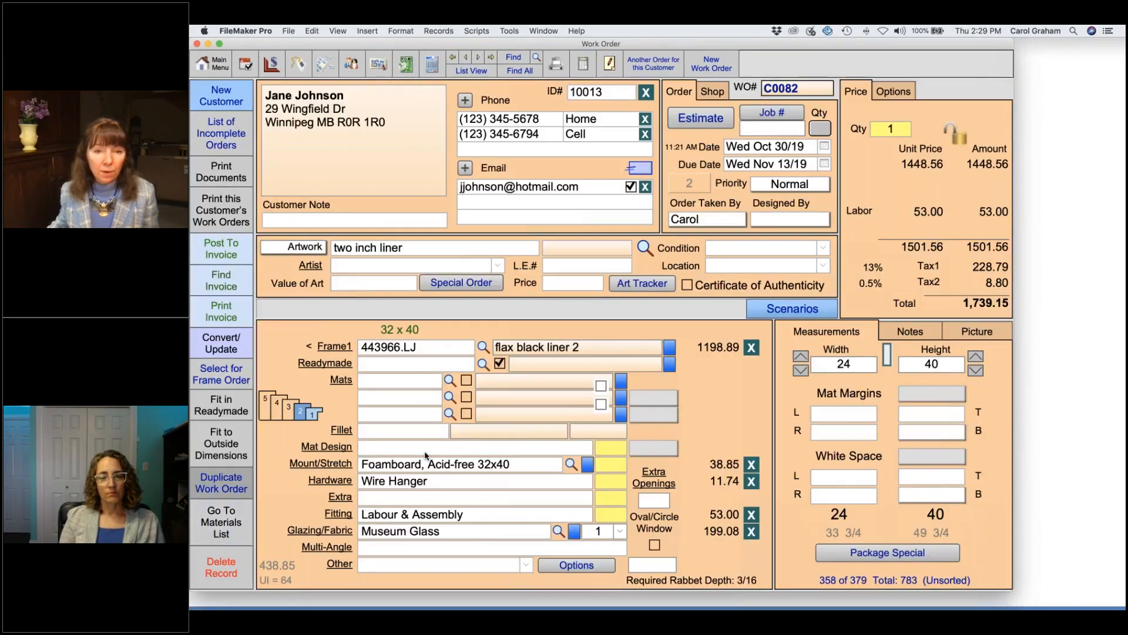
left_click(596, 434)
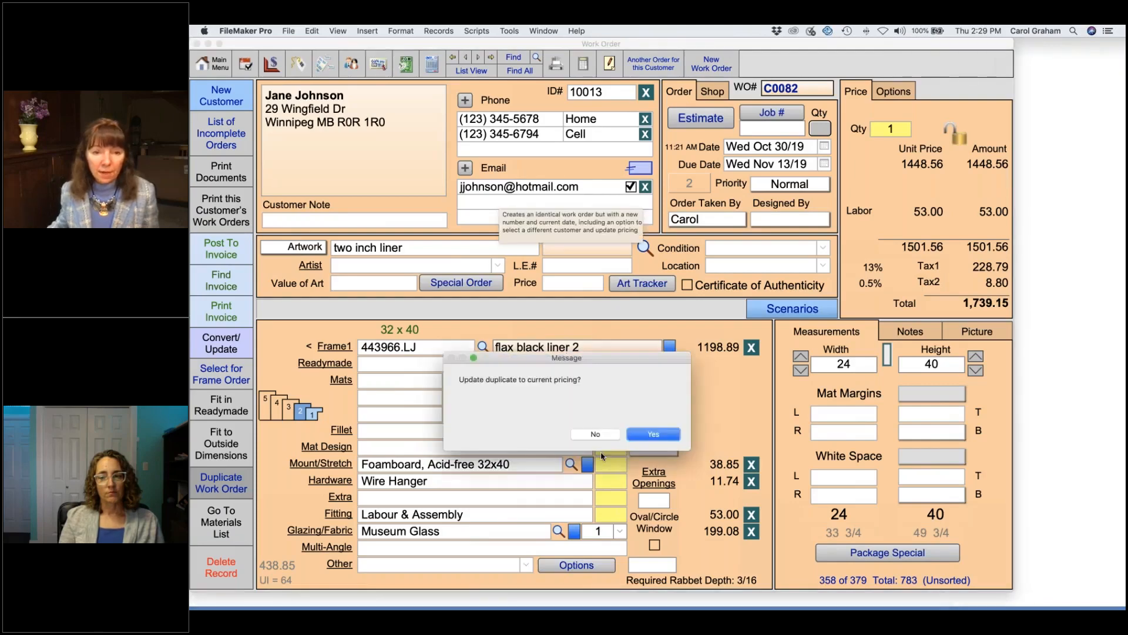
left_click(597, 435)
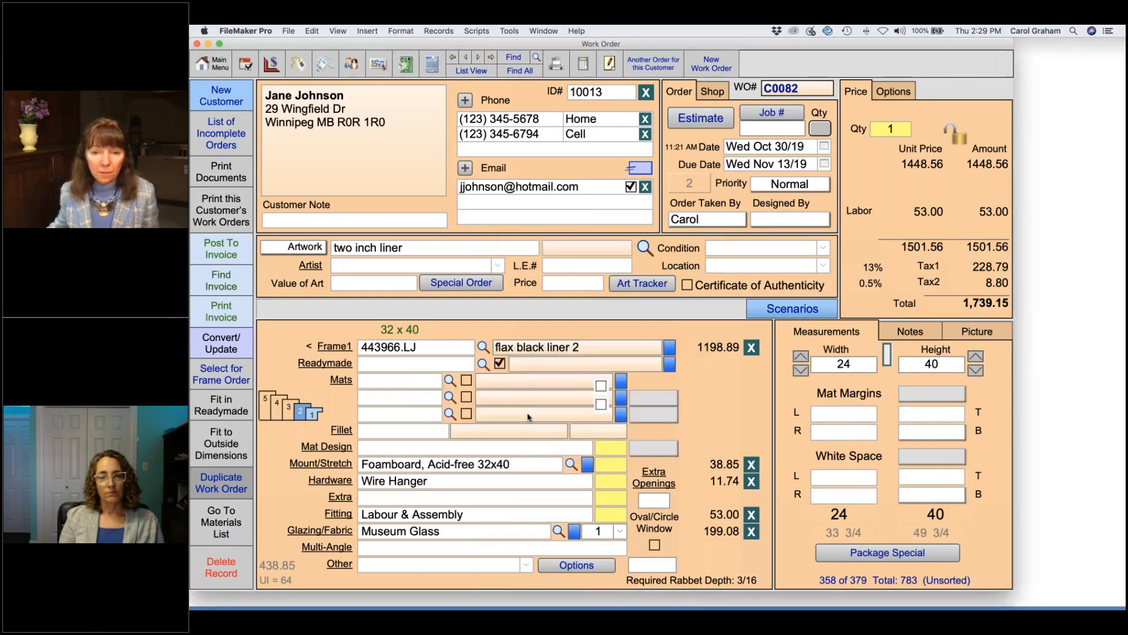
left_click(788, 126)
type("9985")
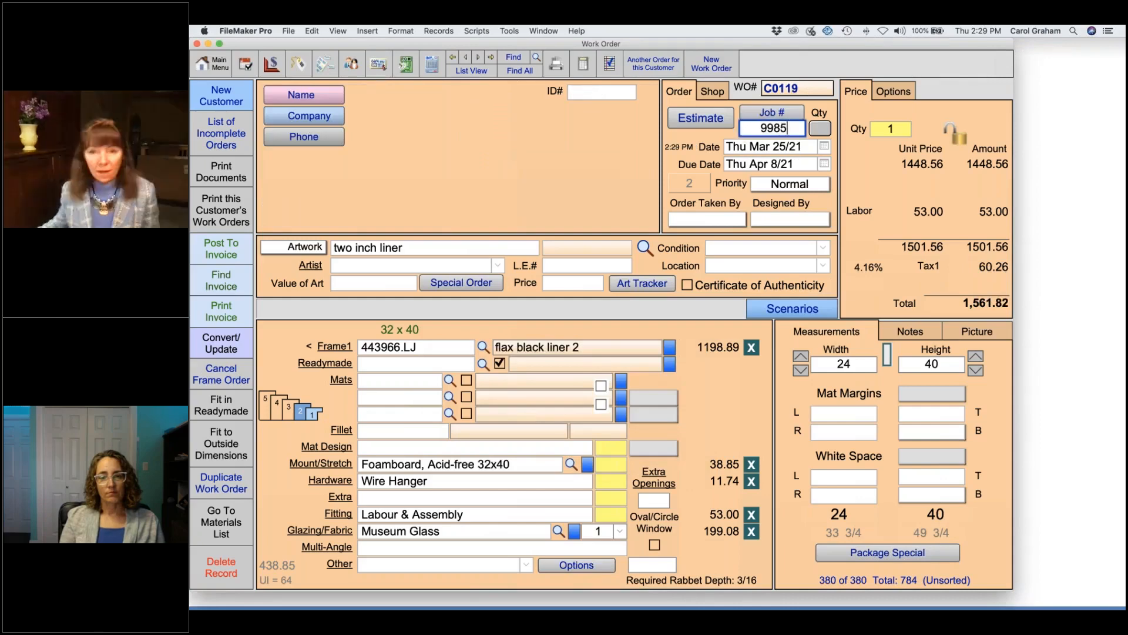
Step: Give duplicate C0119 a different order taker and the Office subtotal group, then list the job's orders
left_click(720, 222)
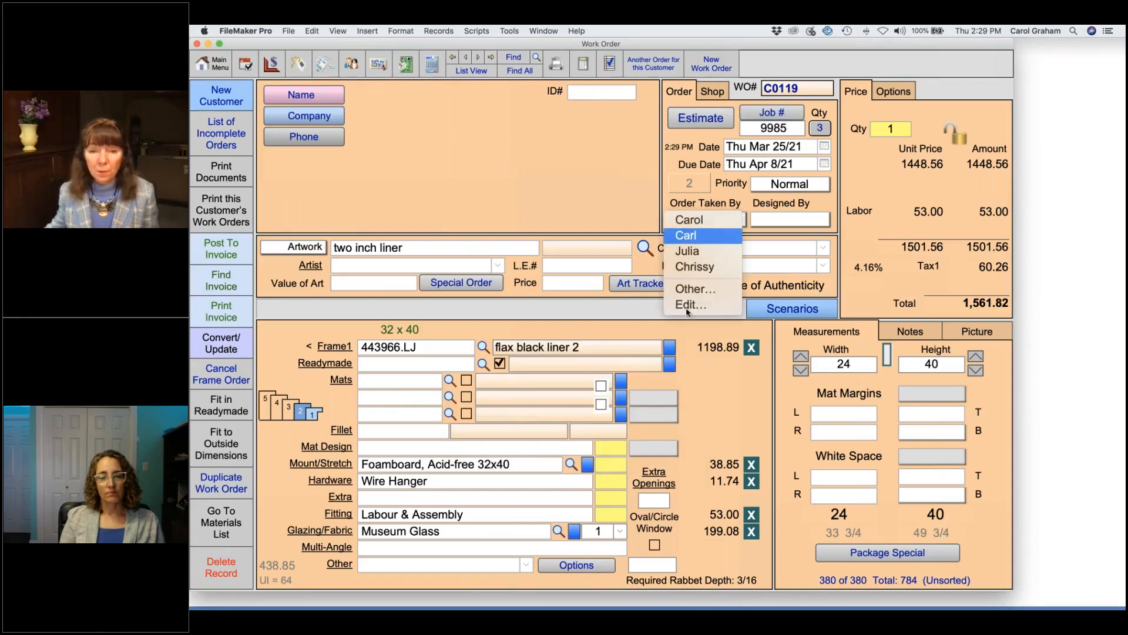
left_click(694, 233)
left_click(920, 335)
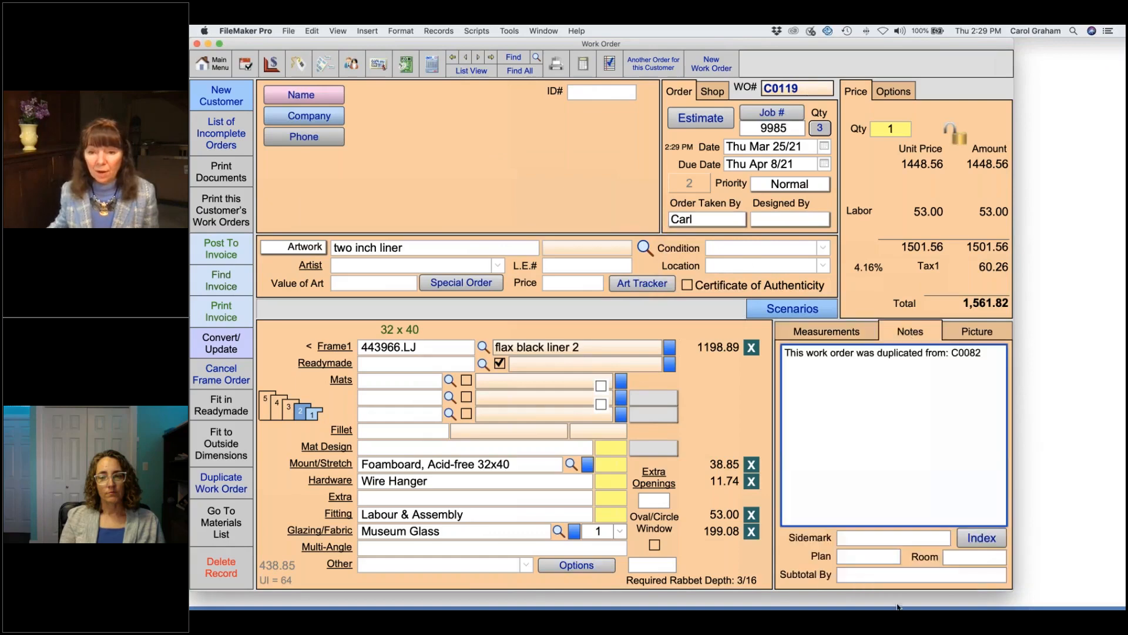
left_click(867, 576)
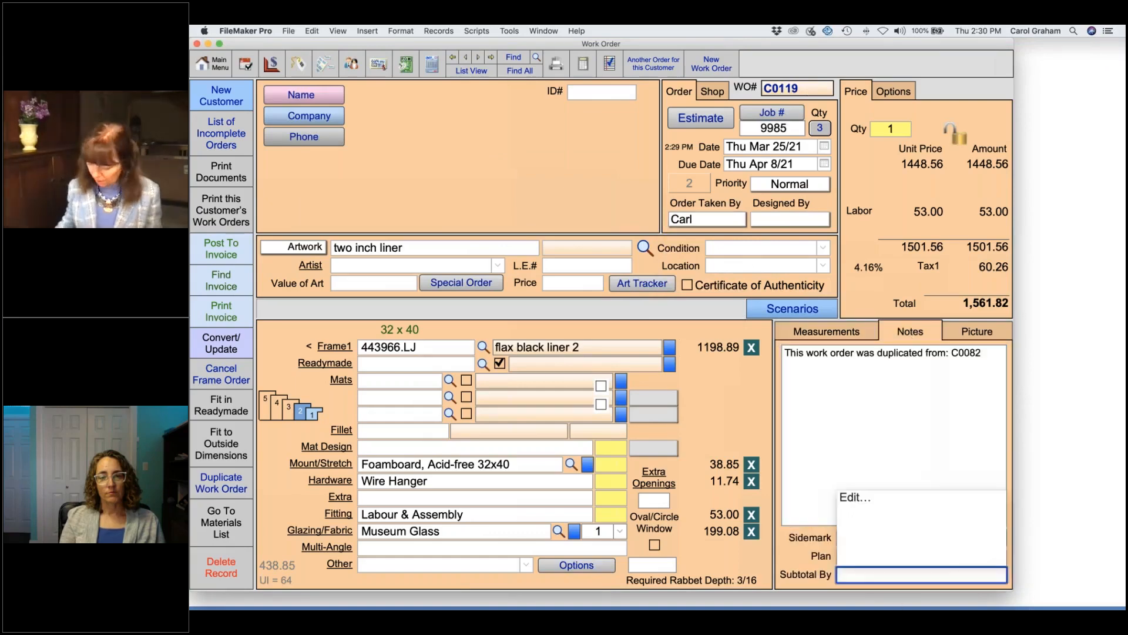
key("Escape")
type("Office")
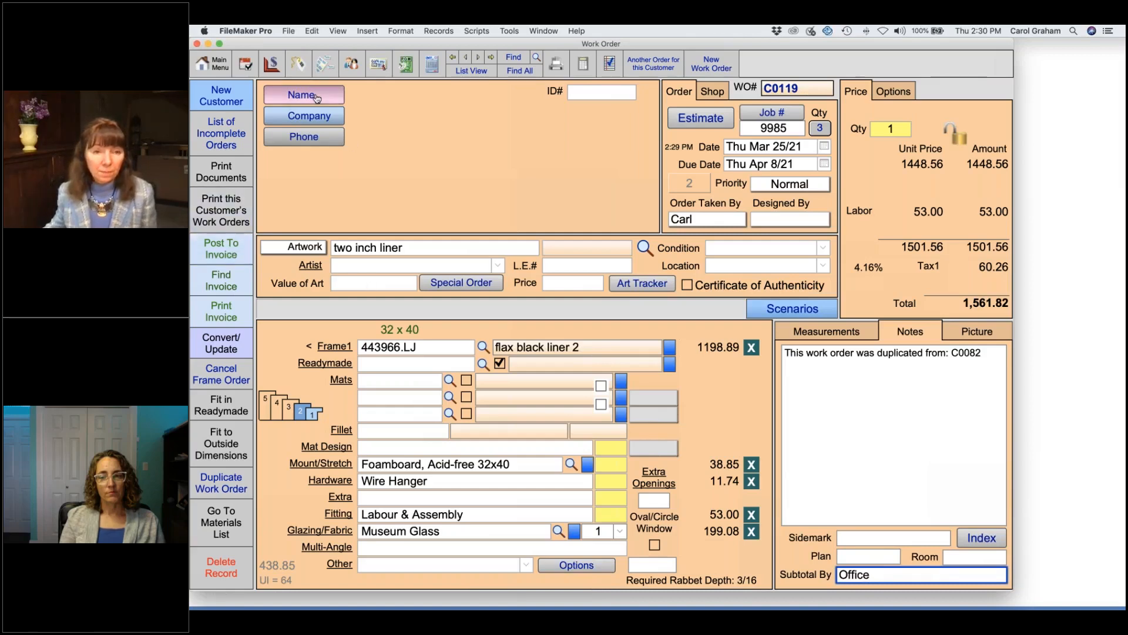
left_click(820, 128)
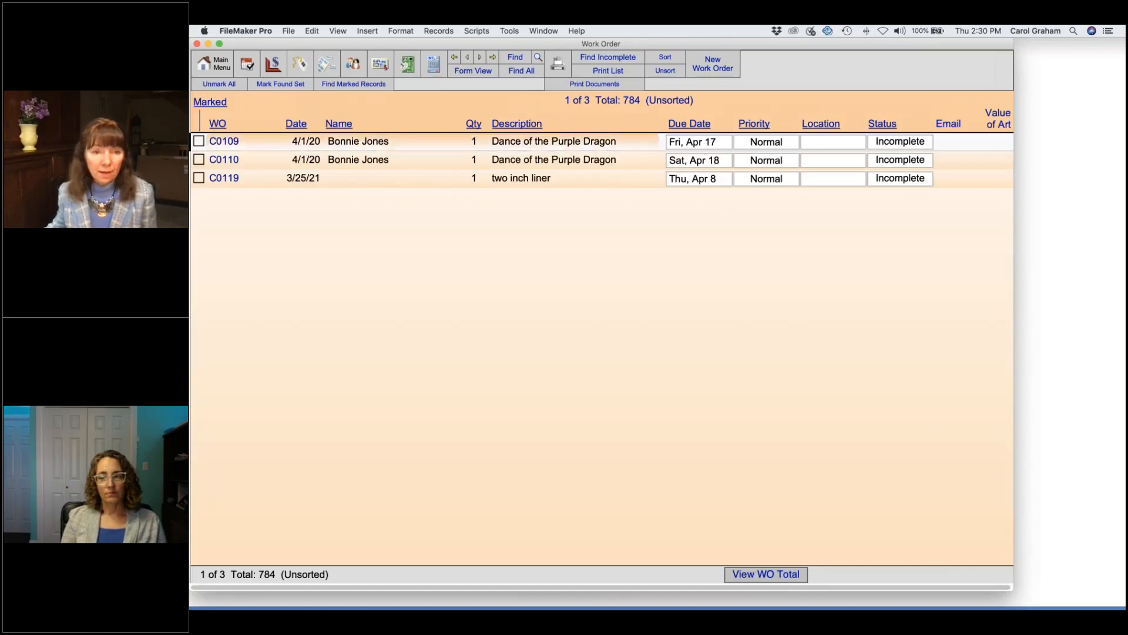
Step: Post C0109, C0110 and C0119 to invoice 100952, totalling 2,238.64, without printing a summary
left_click(222, 142)
left_click(213, 254)
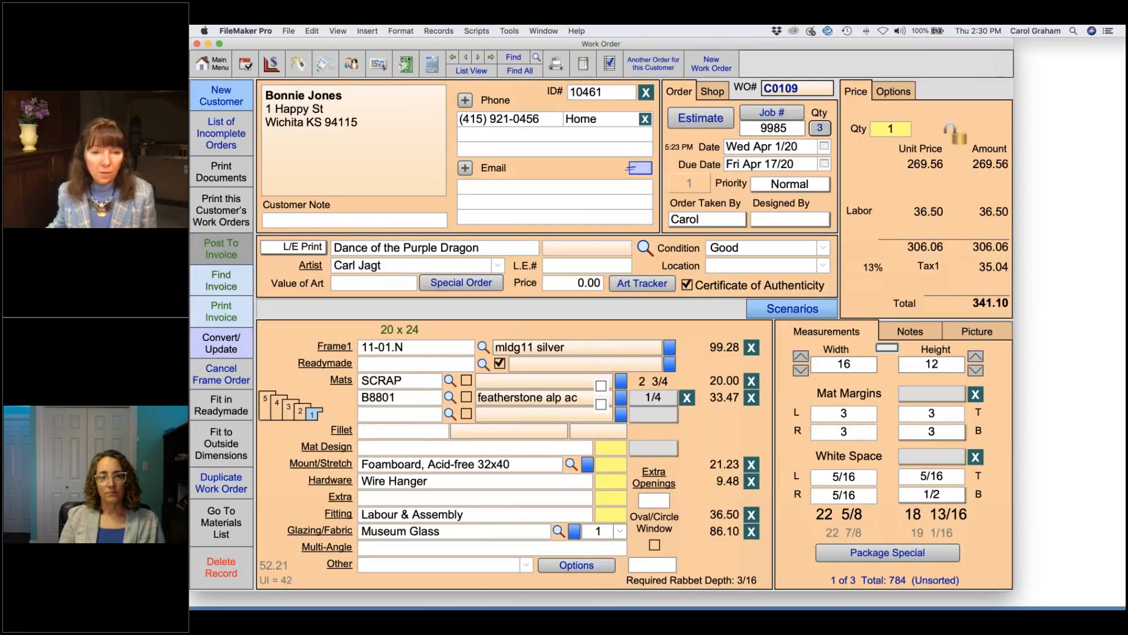
left_click(600, 434)
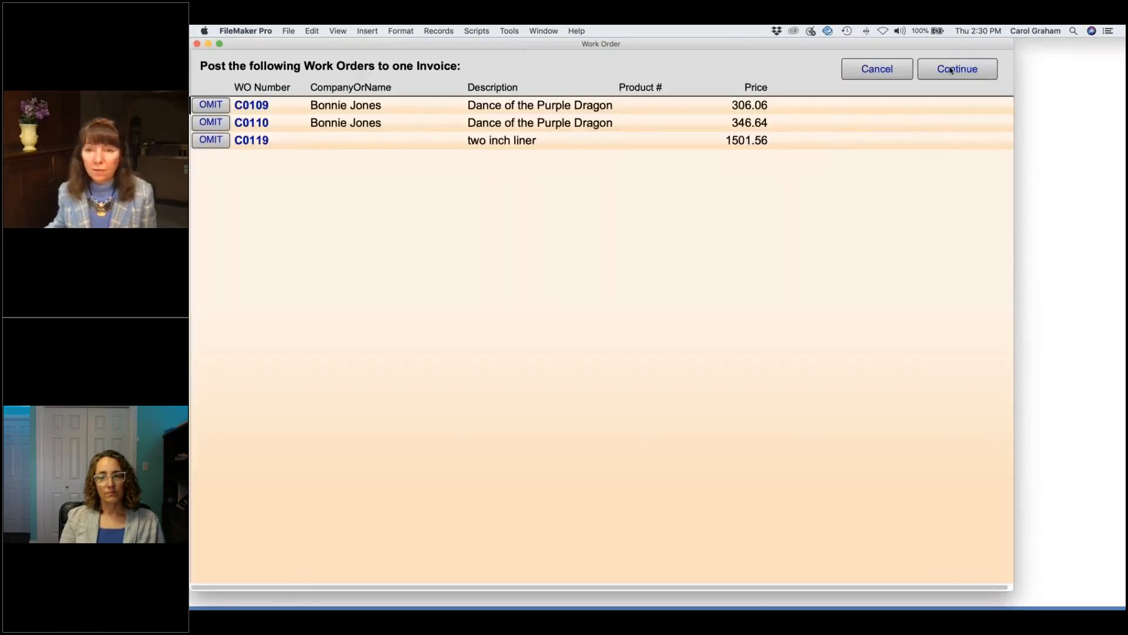
left_click(951, 70)
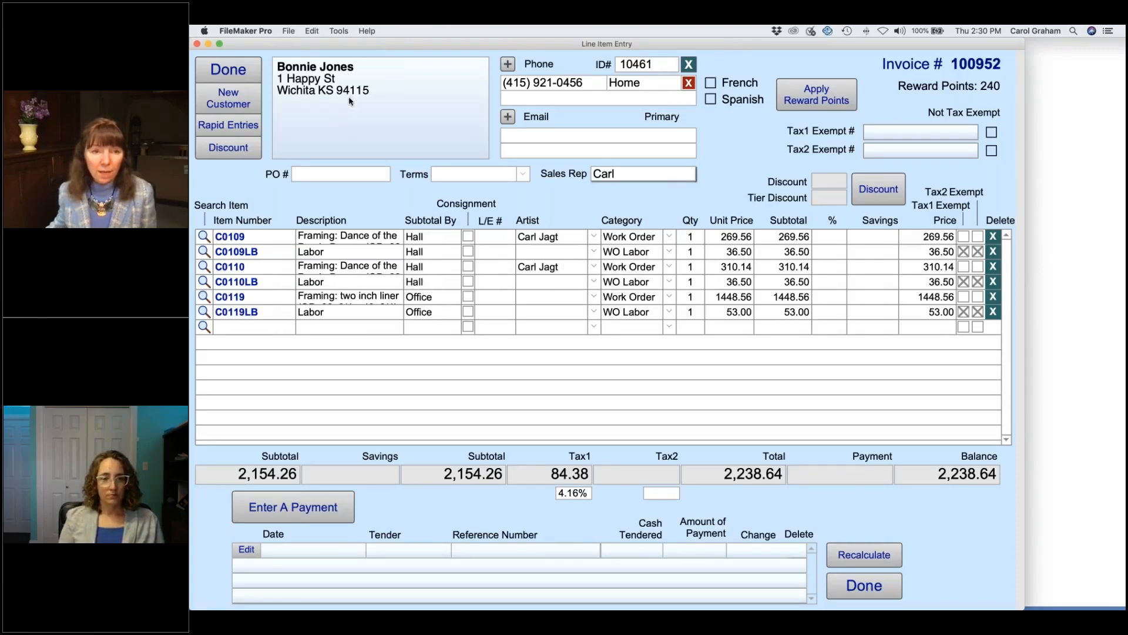
left_click(228, 69)
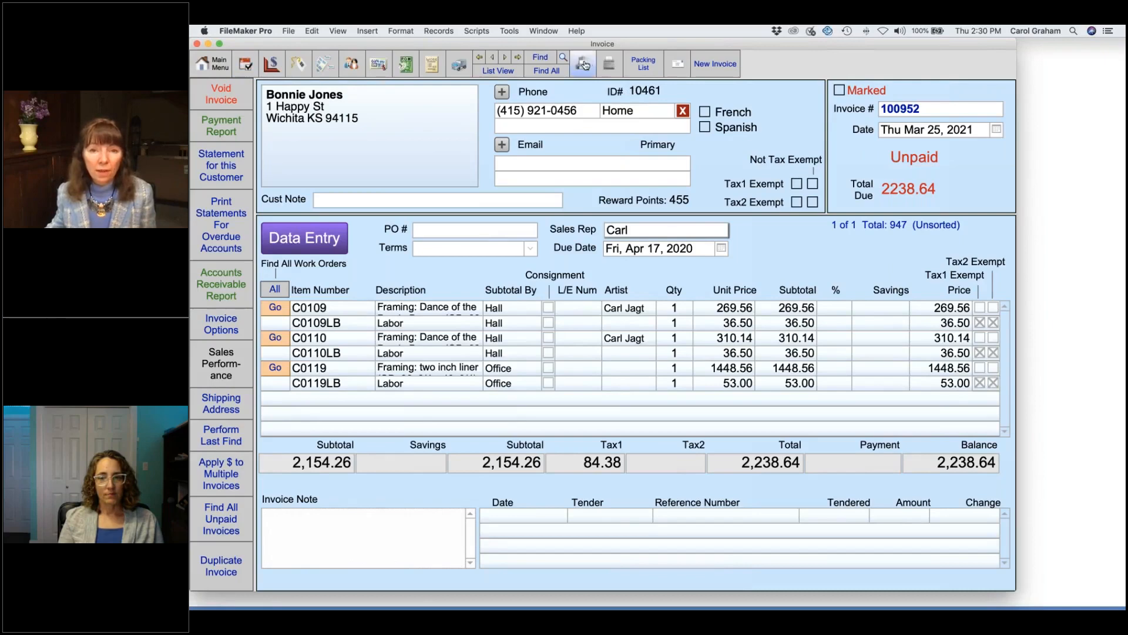
Step: Open a print preview of invoice 100952 showing lines grouped under Hall and Office
left_click(583, 64)
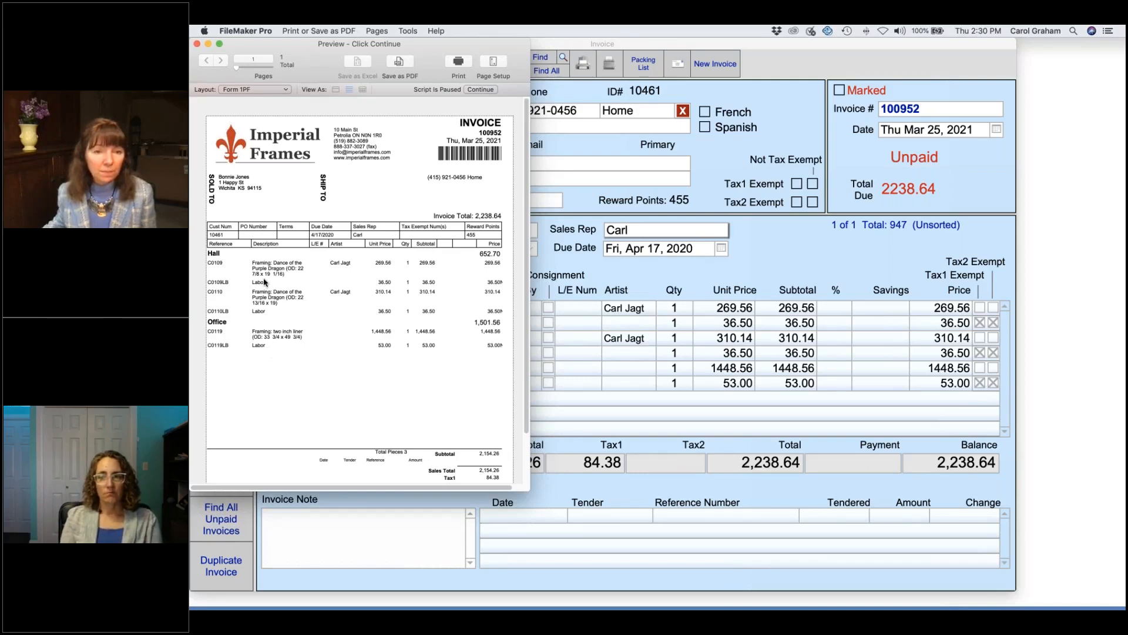
Step: Close the print preview of invoice 100952 without printing it
left_click(481, 89)
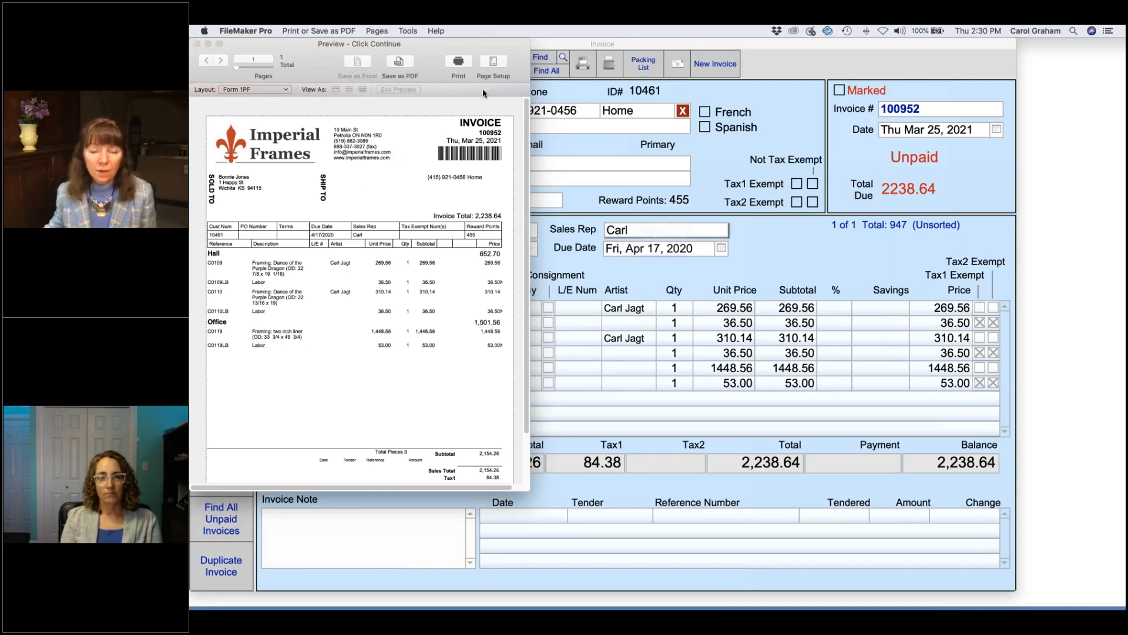
left_click(754, 327)
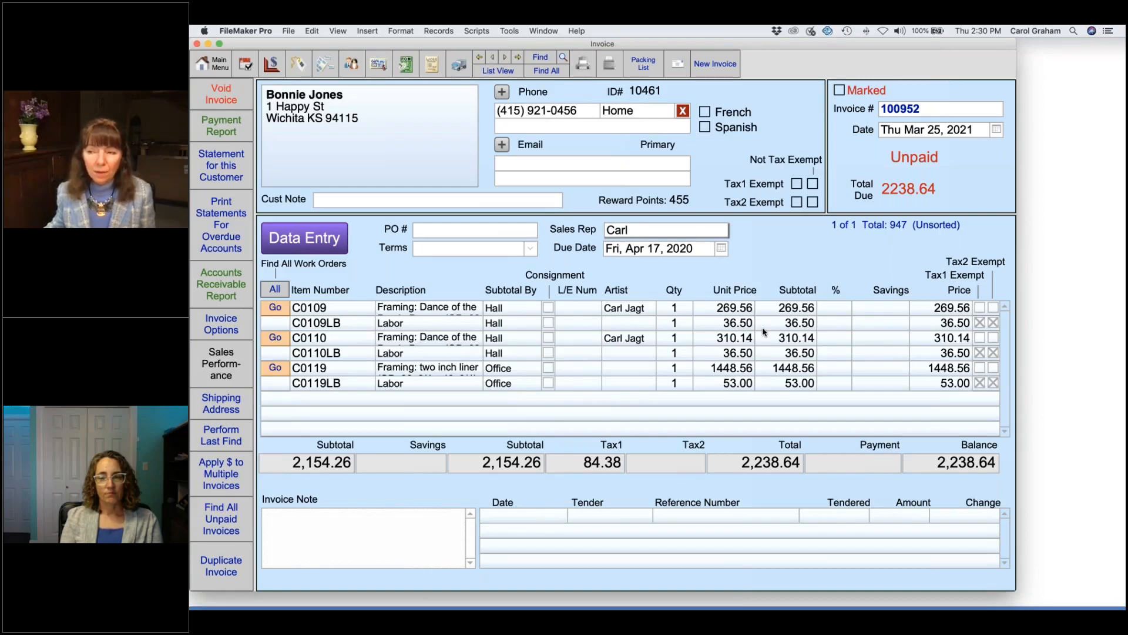
Step: Check invoice 100952's taxable sums (2,028.26 taxable, 126.00 non-taxable), then switch to list view
left_click(522, 464)
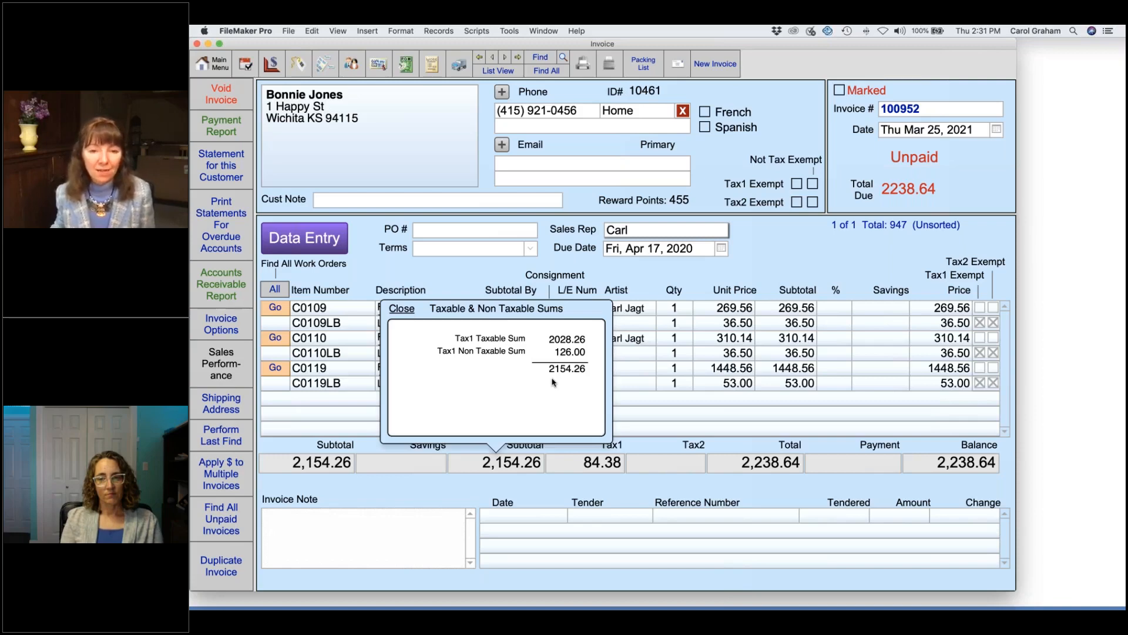
left_click(505, 489)
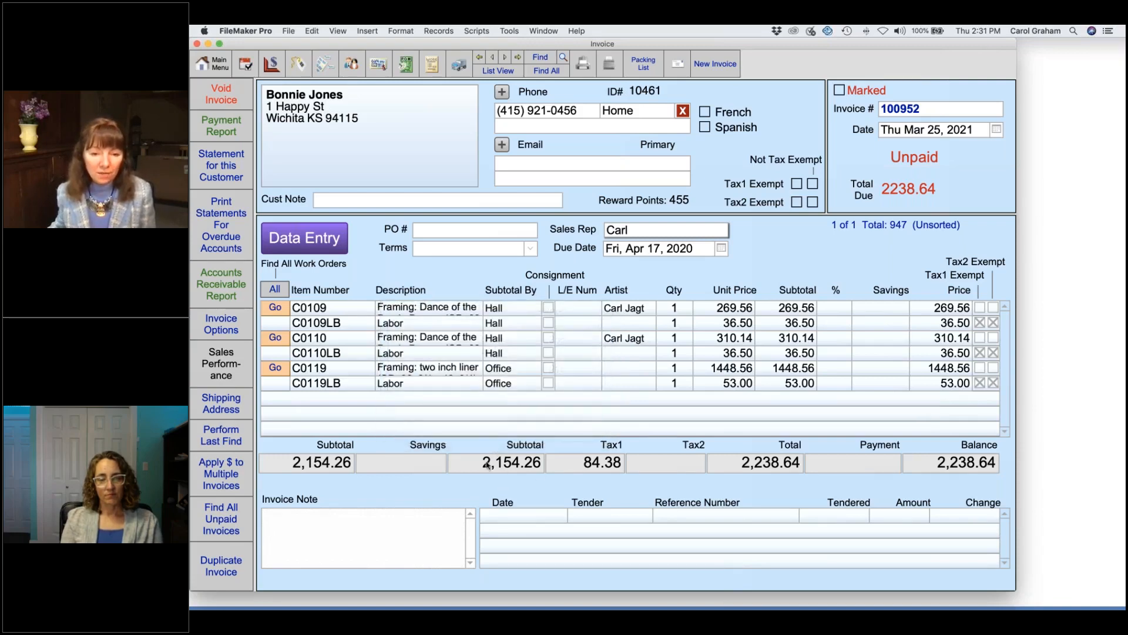
left_click(512, 467)
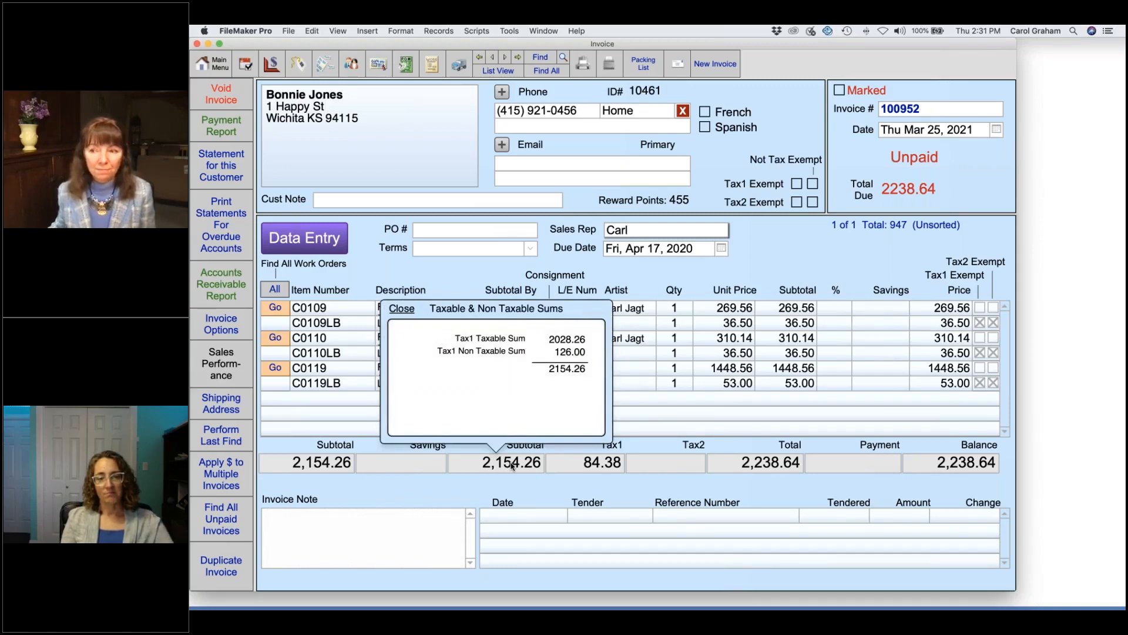
left_click(498, 71)
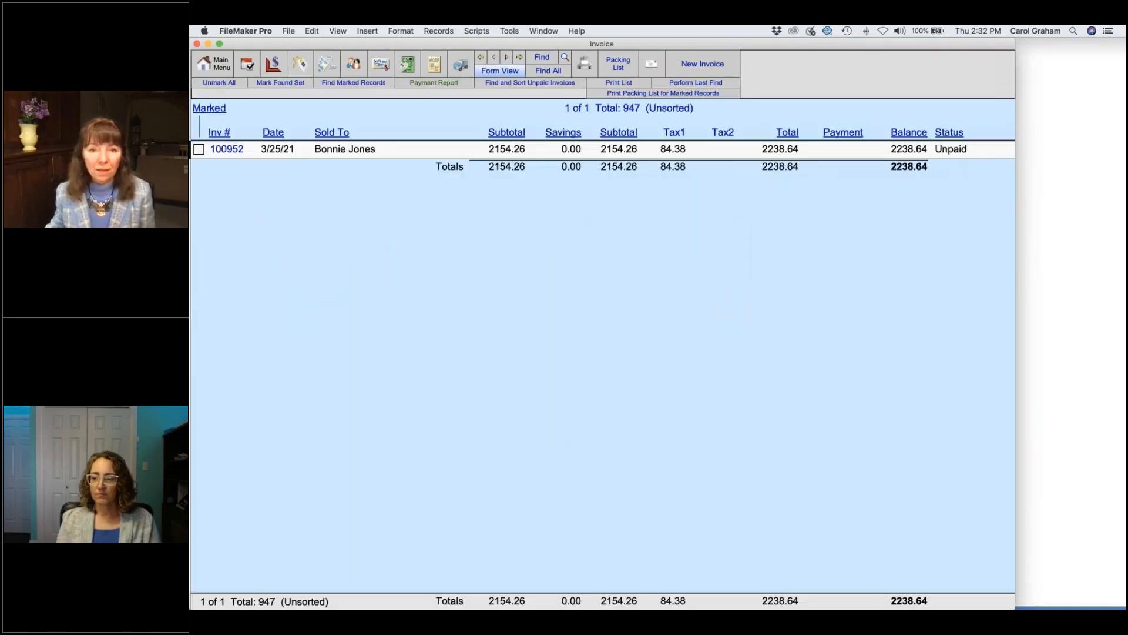
Step: Find and sort the 109 unpaid invoices, then start a blank invoice search
left_click(553, 85)
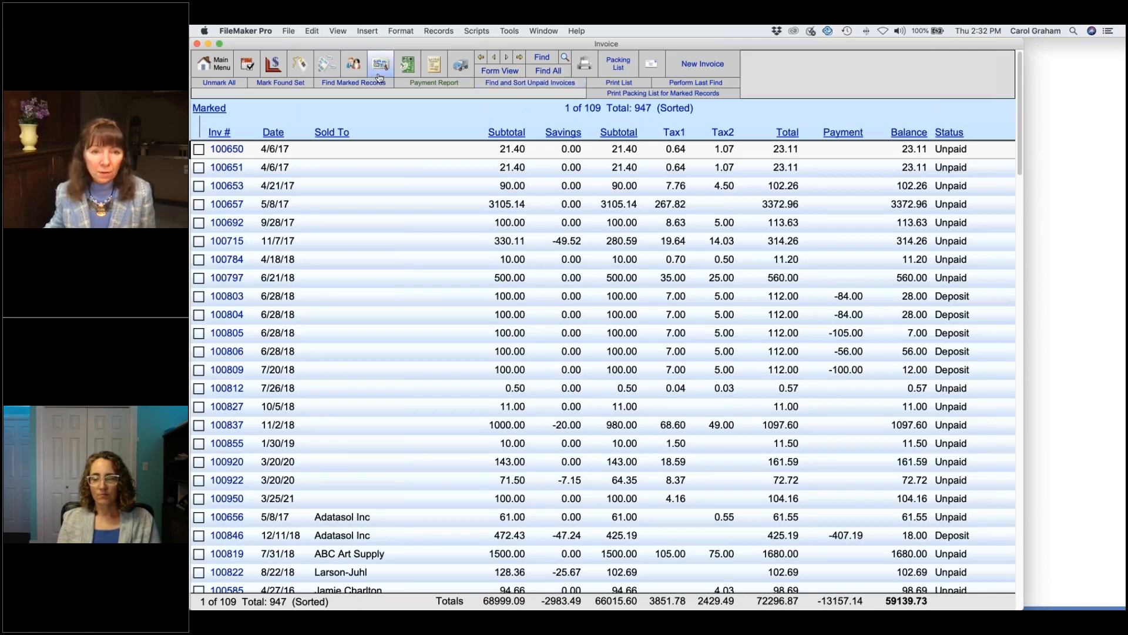
left_click(541, 58)
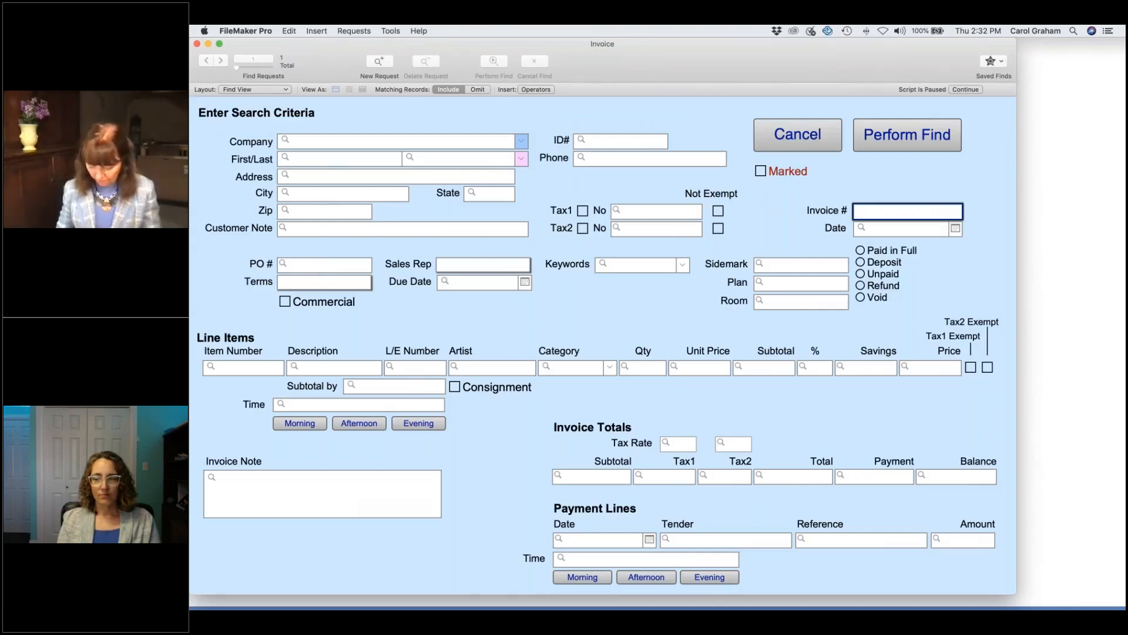
Step: Search invoices by the customer's first and last name to list their 7 invoices, then return to the main menu
left_click(336, 162)
key("Tab")
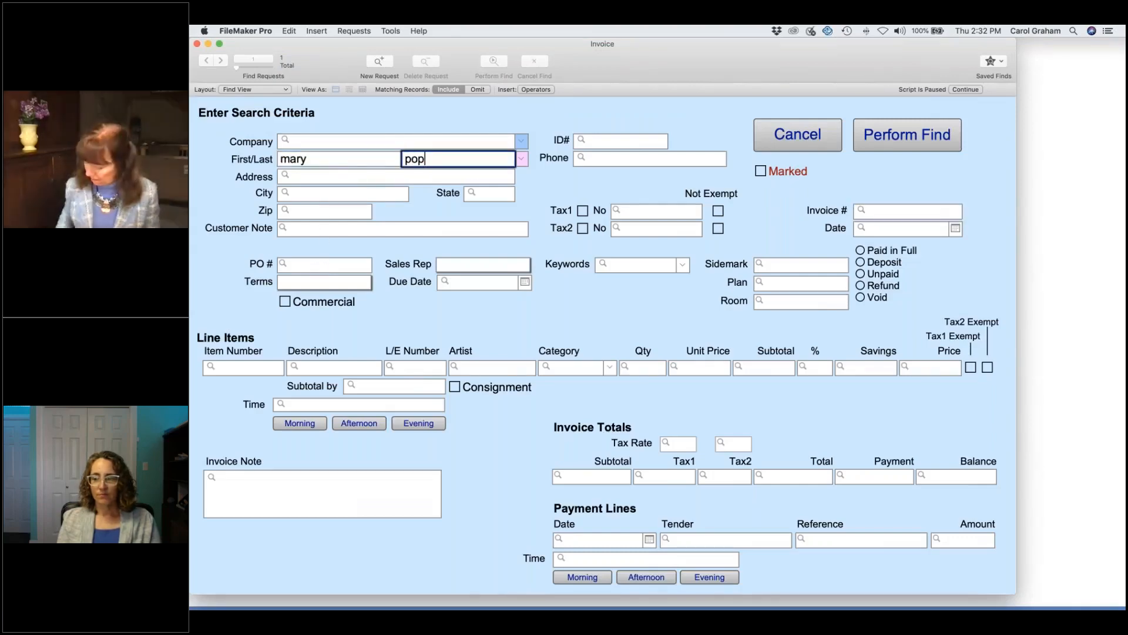
key("Return")
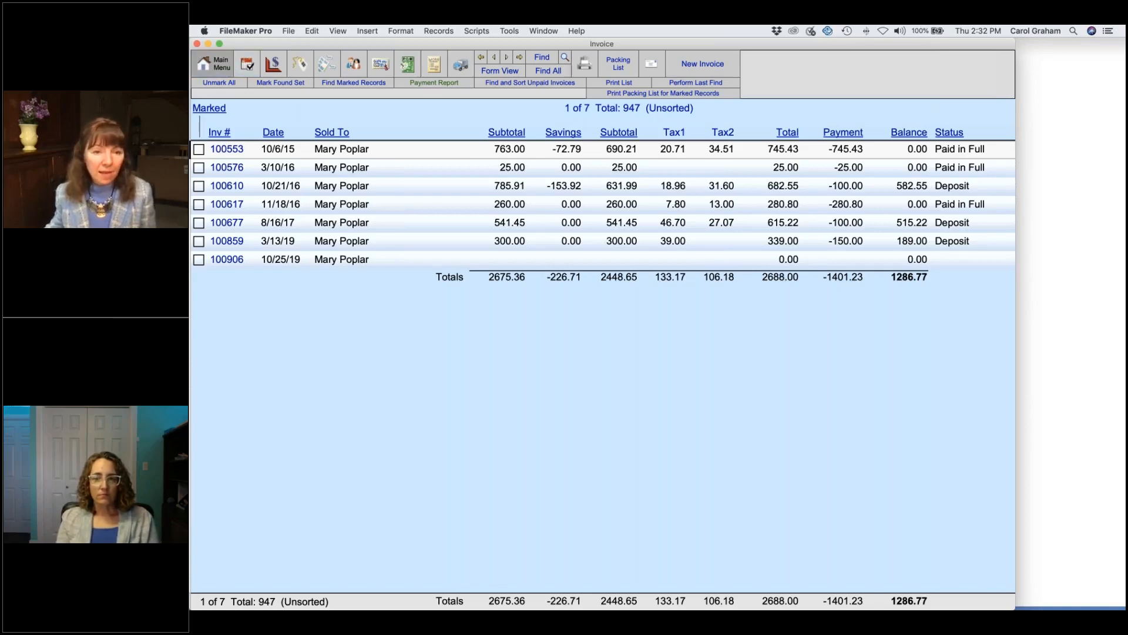
left_click(205, 64)
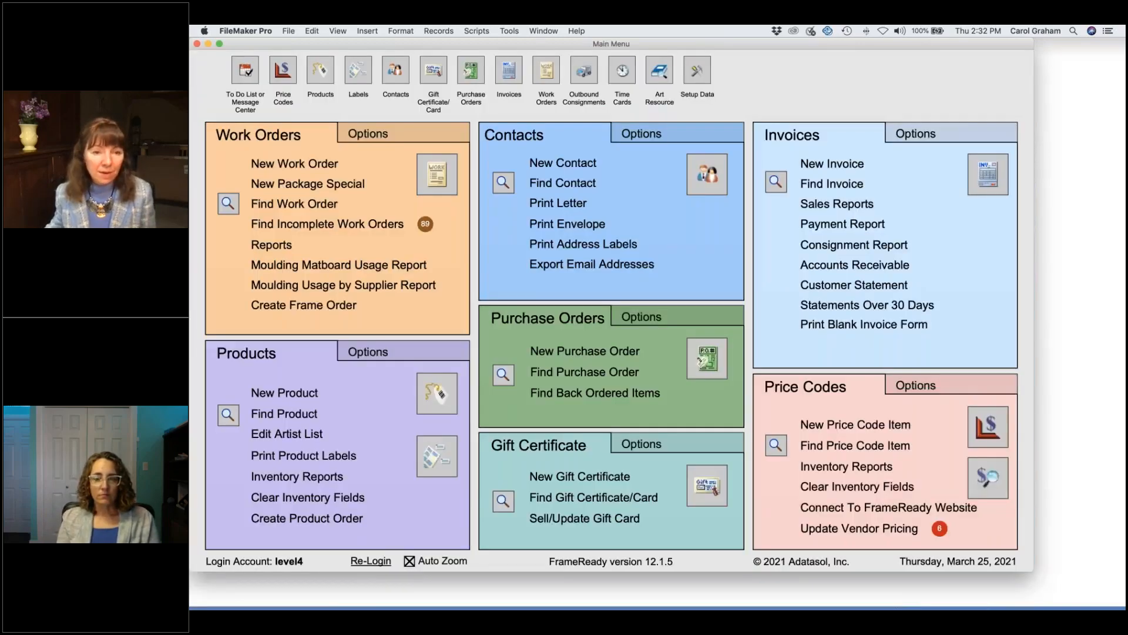
Step: Find the contact, review their Receive Payment and Invoices/Rewards tabs, and open invoice 100859 from 3/13/19
left_click(573, 184)
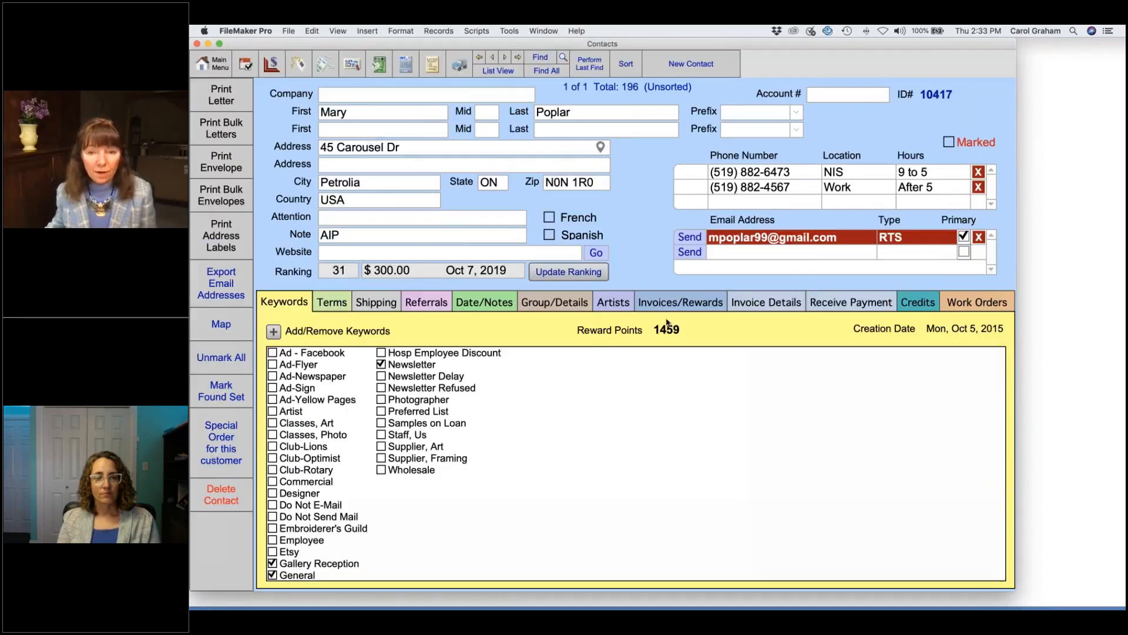
left_click(852, 304)
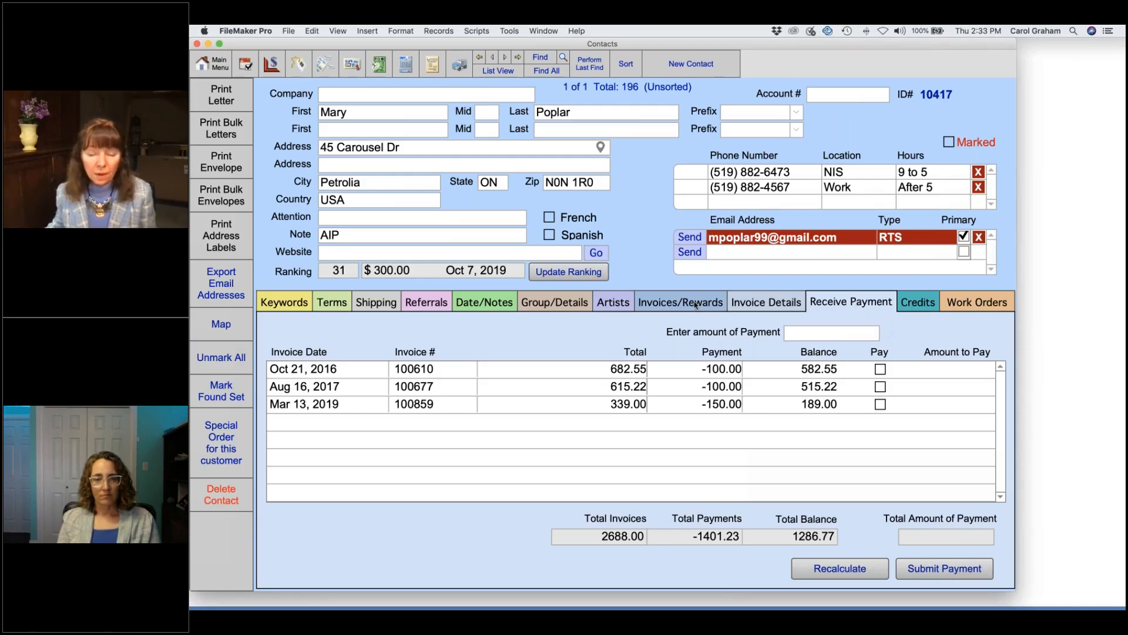
left_click(695, 304)
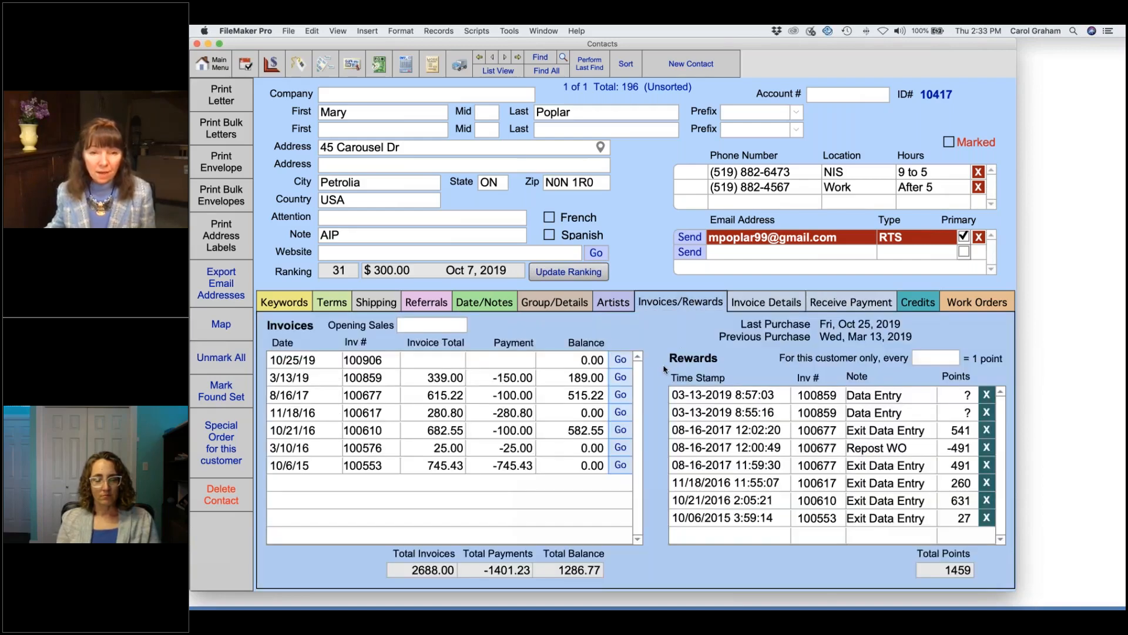
left_click(620, 378)
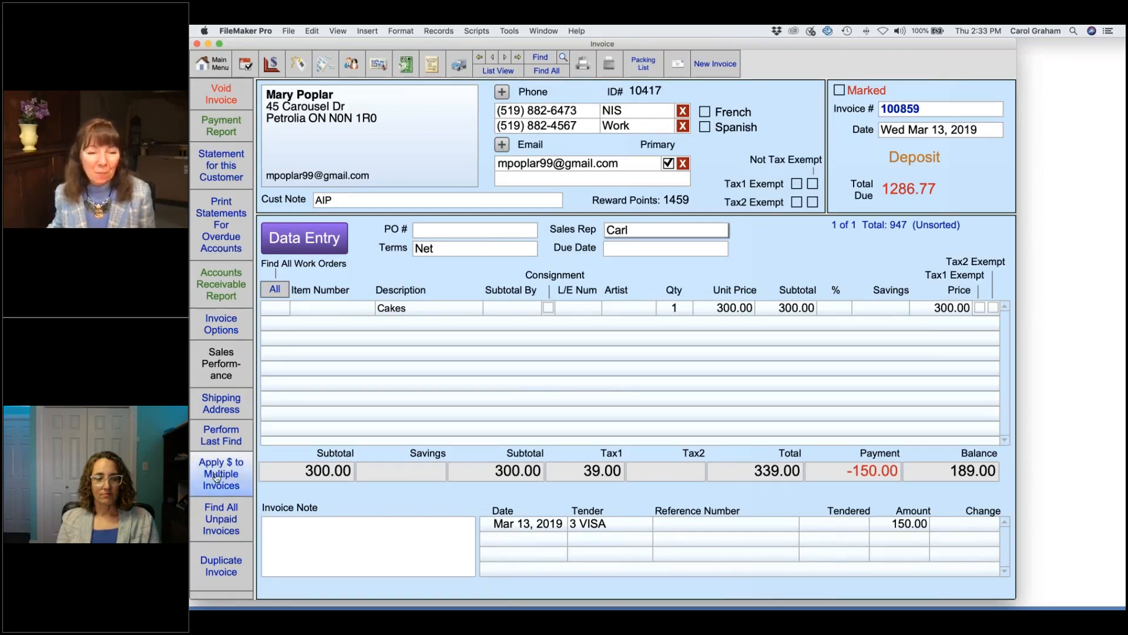
Step: Start a lump payment for the confirmed customer across open invoices 100610, 100677 and 100859
left_click(227, 476)
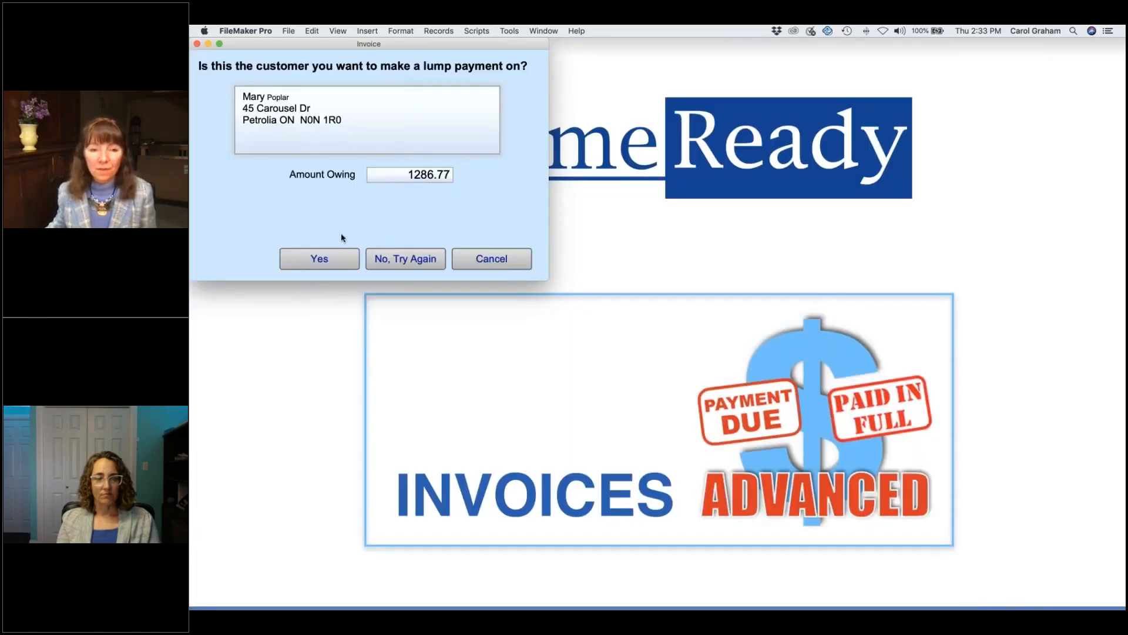
left_click(319, 258)
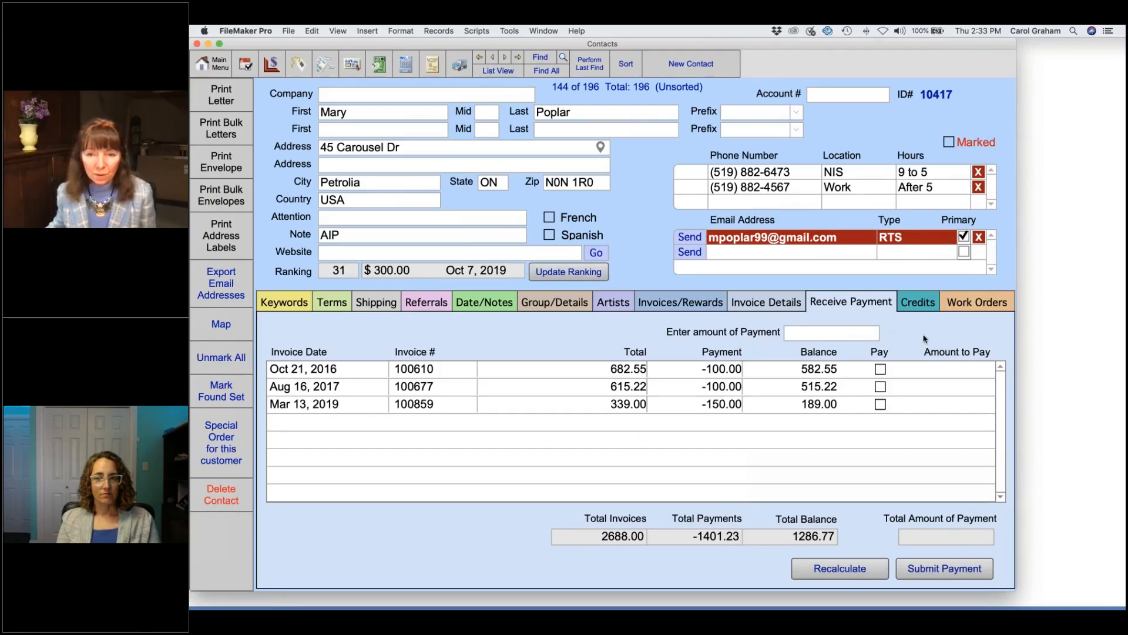
Step: Enter 200.00 as the lump payment amount
left_click(875, 333)
type("200")
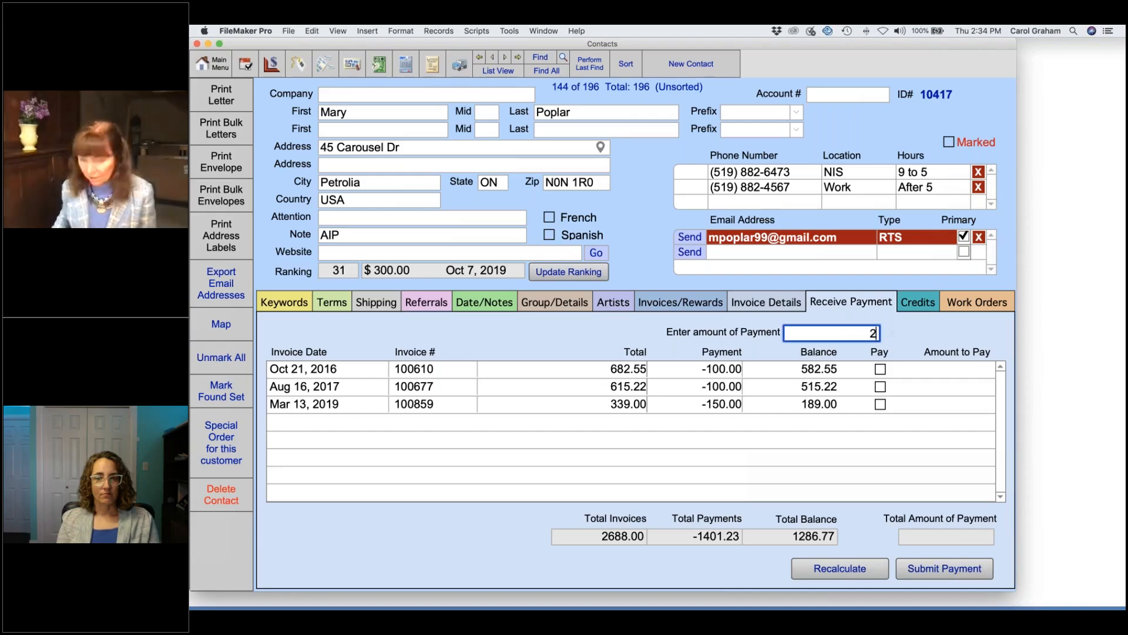
left_click(921, 335)
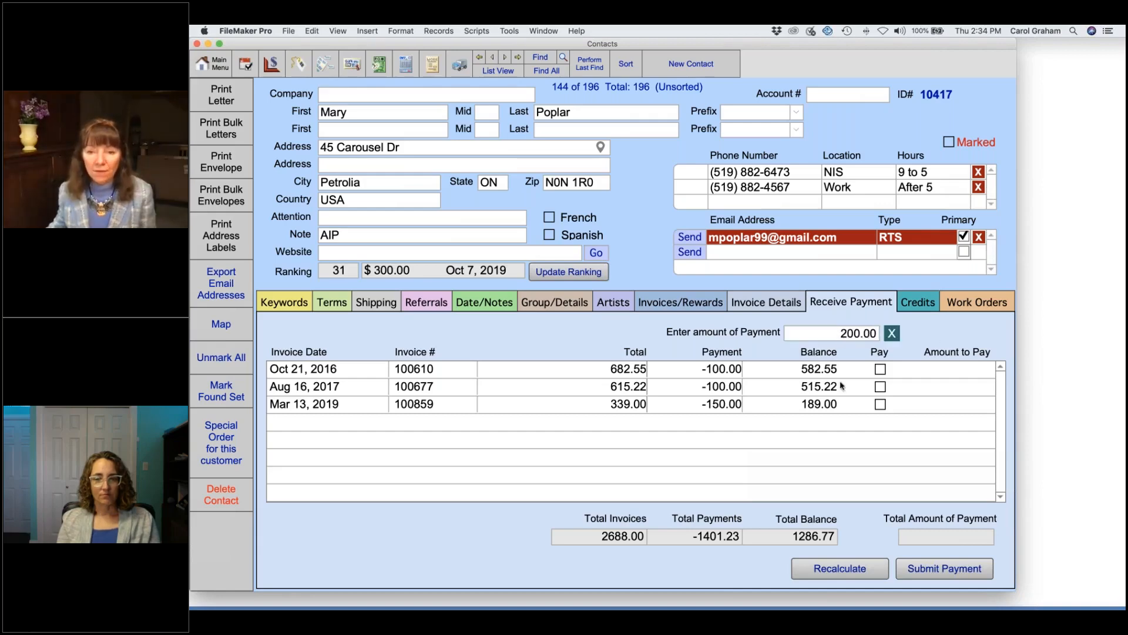
Step: Allocate 100.00 each to the Oct 2016 and Aug 2017 invoices and submit the payment
left_click(880, 387)
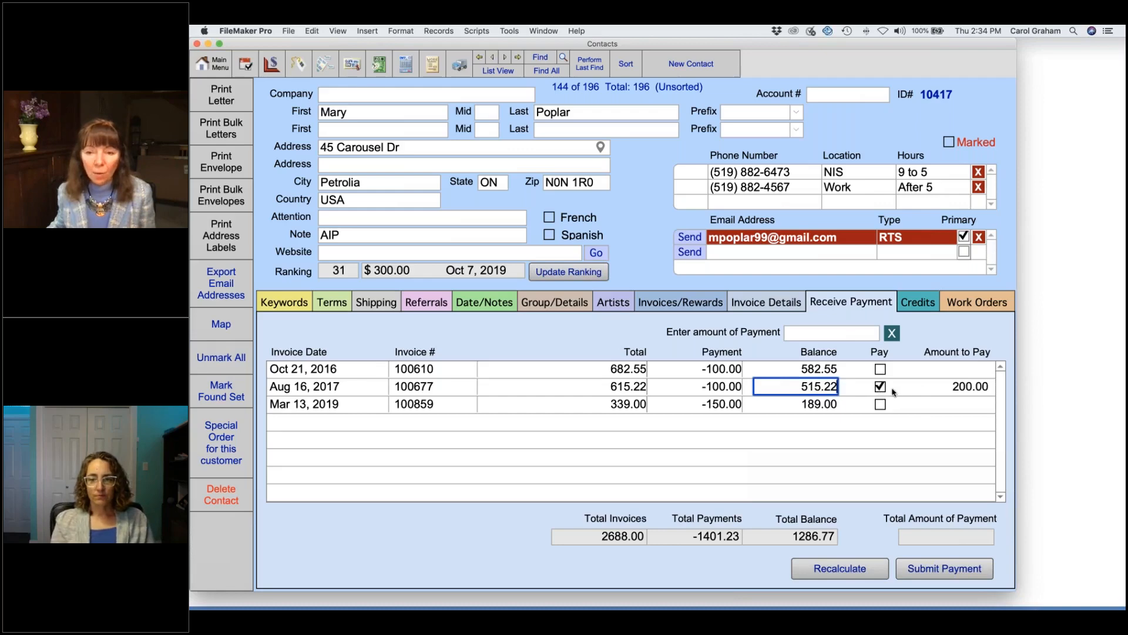
left_click(880, 387)
left_click(879, 370)
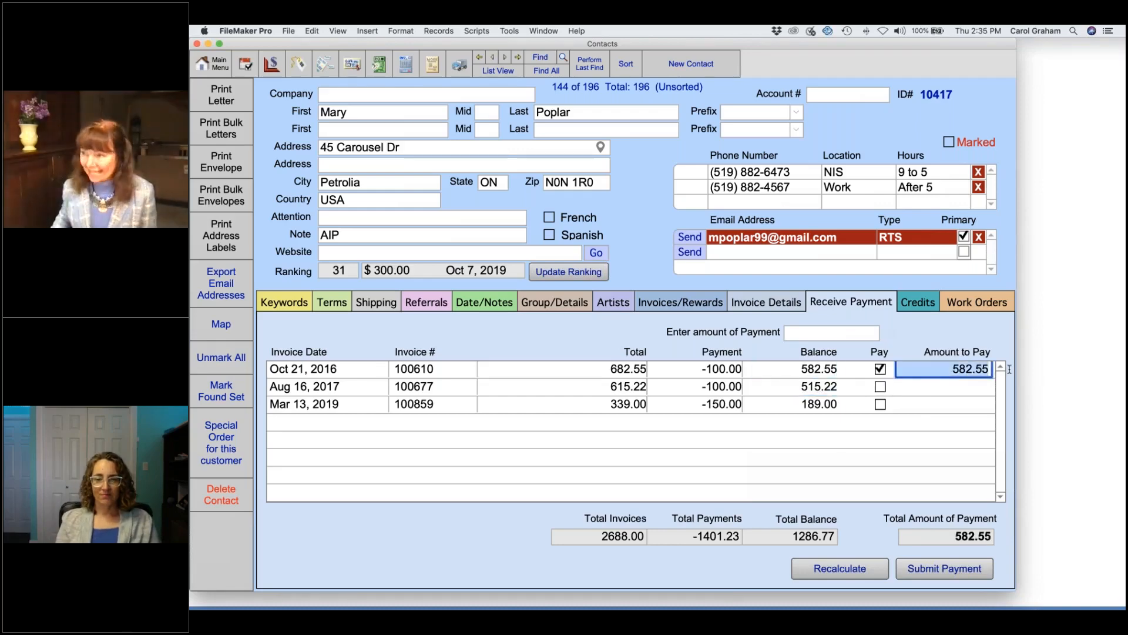
type("100")
left_click(880, 386)
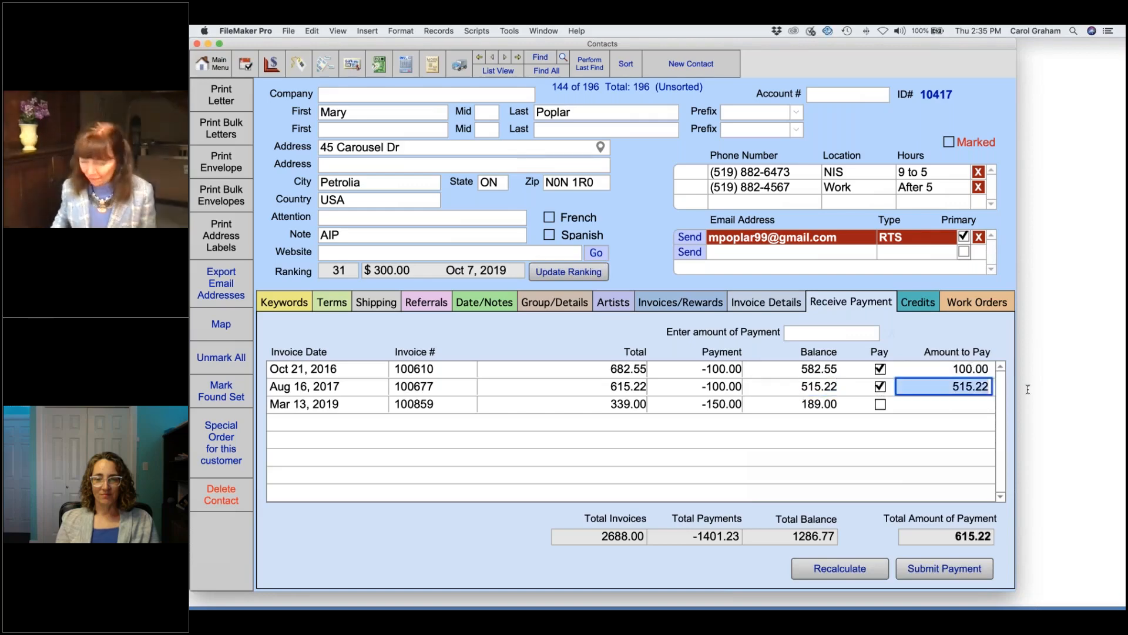
type("100")
key("Return")
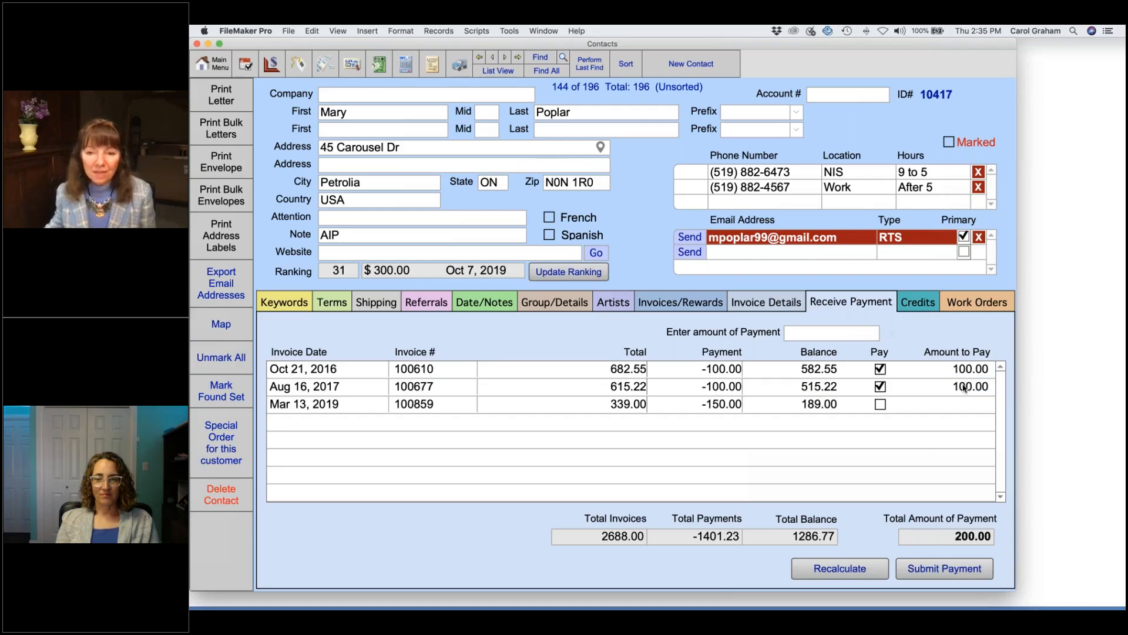
left_click(942, 570)
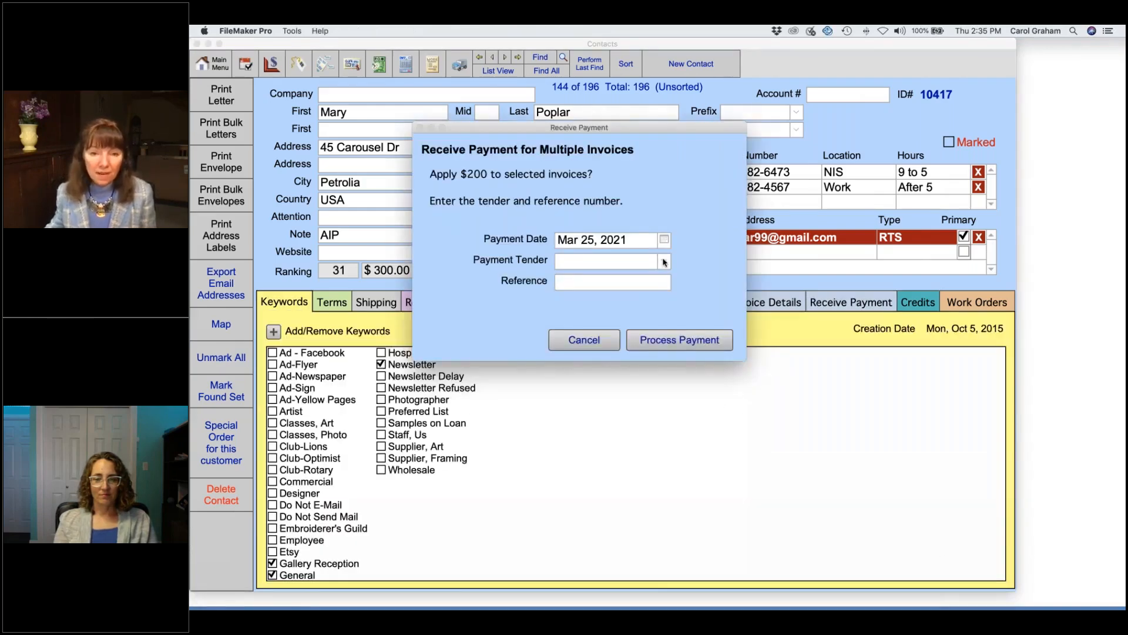
Step: Process the $200 payment with MC as the tender and no reference
left_click(665, 262)
left_click(572, 330)
key("Tab")
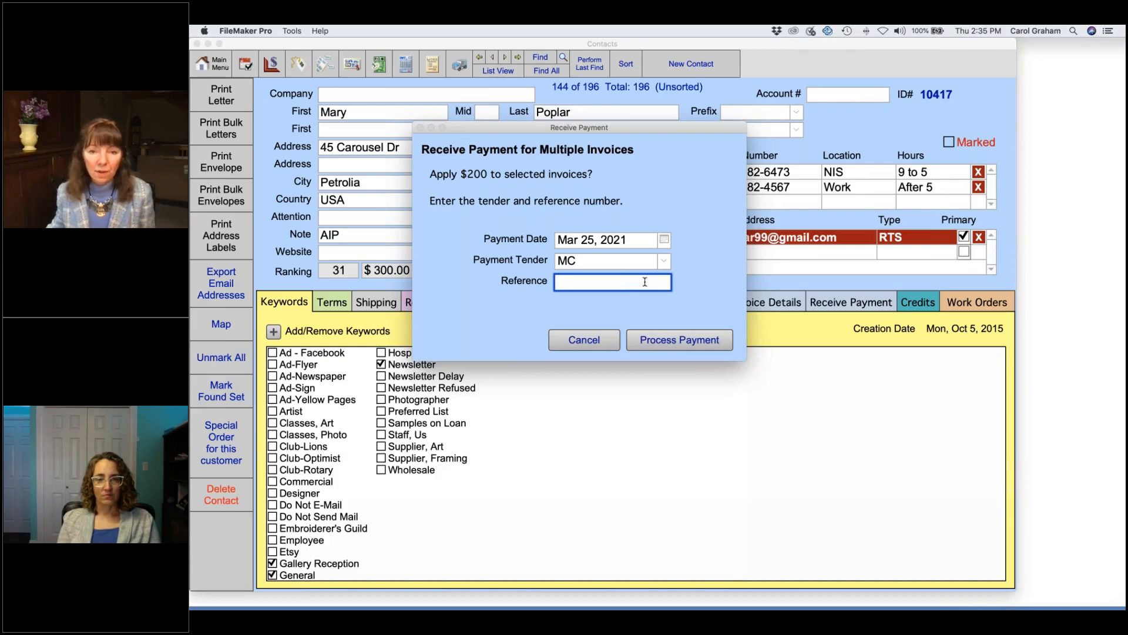
left_click(694, 345)
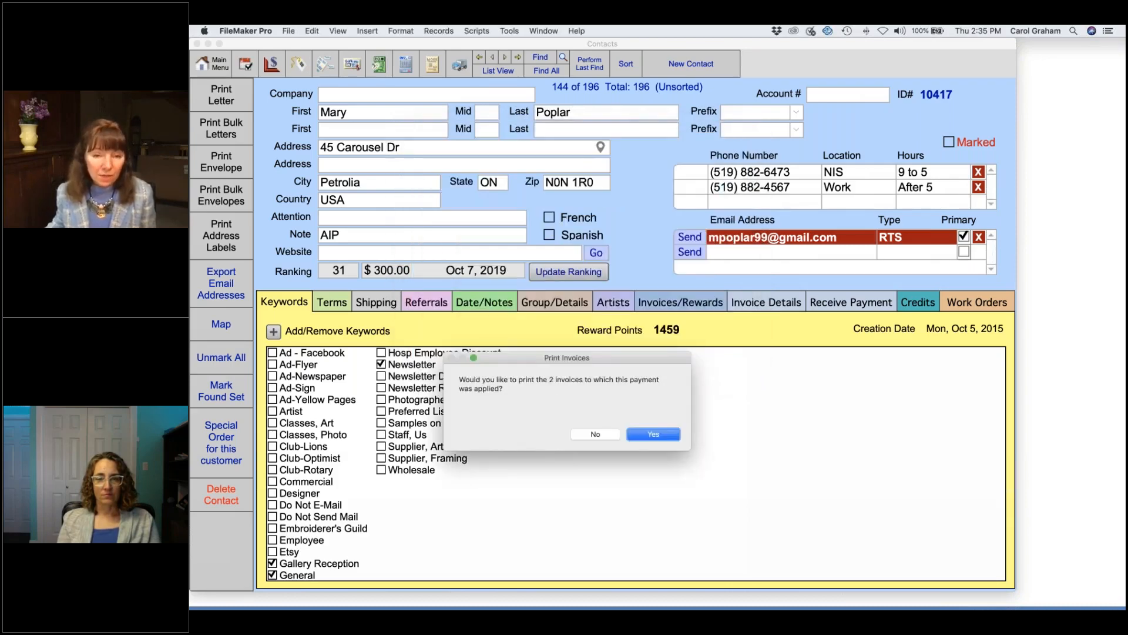
Step: Preview both paid invoices, now at 482.55 and 415.22 balances, and cancel printing each
left_click(652, 435)
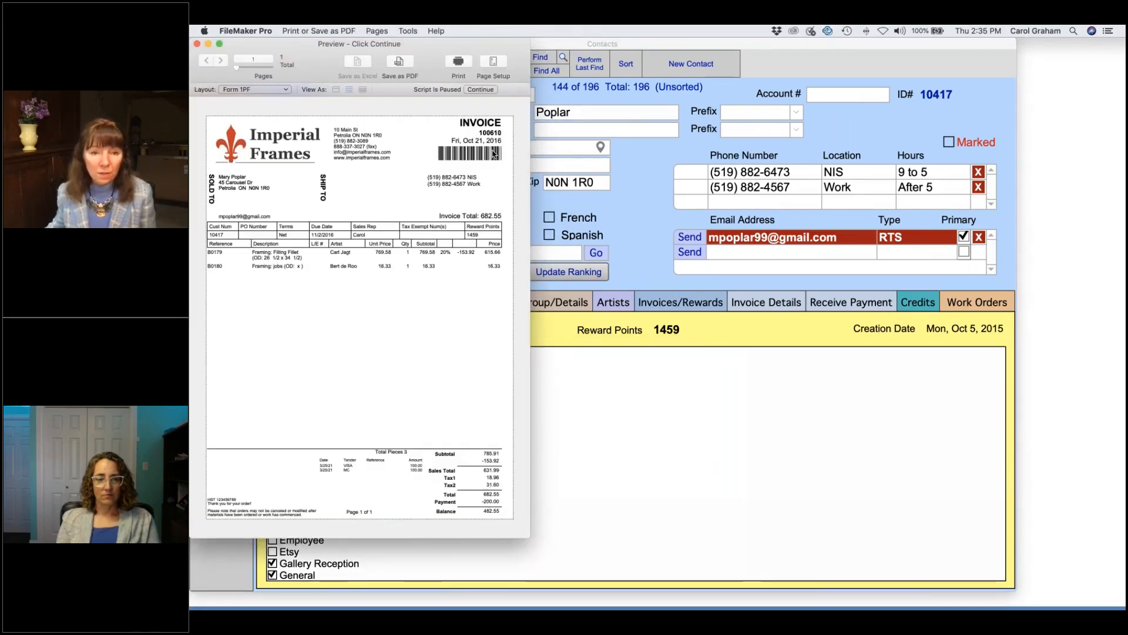
left_click(480, 89)
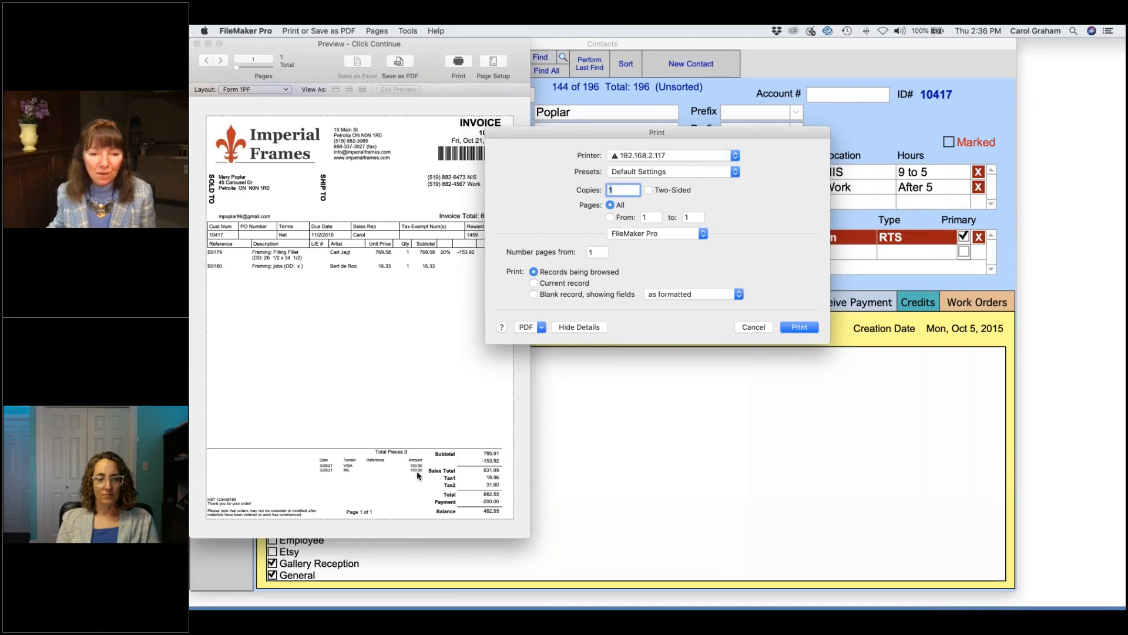
left_click(762, 325)
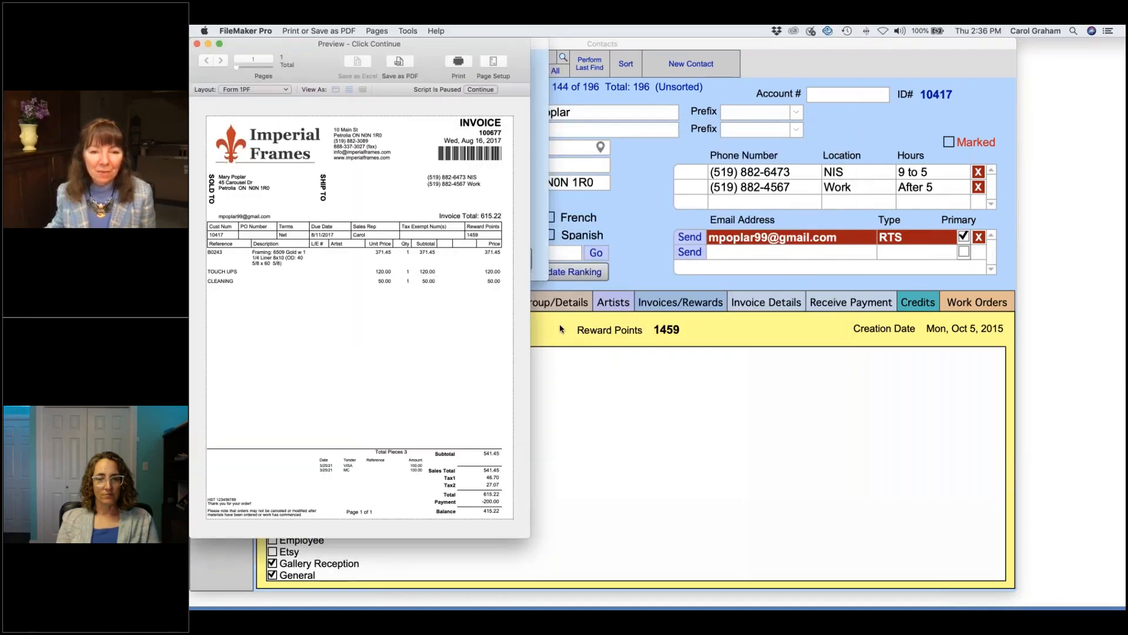
left_click(481, 90)
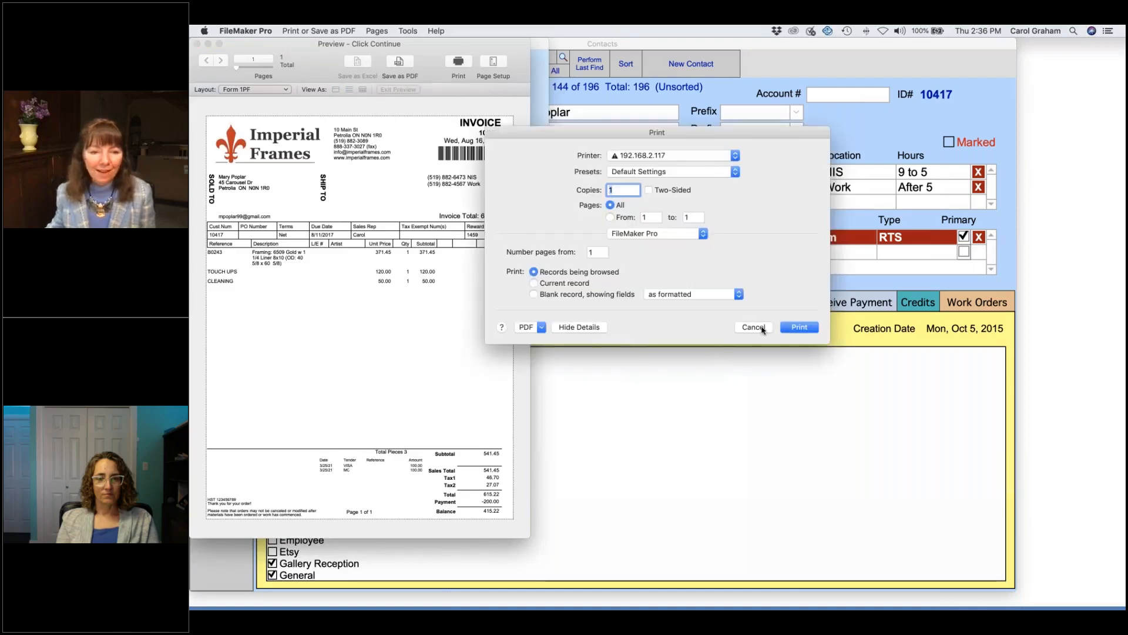
left_click(762, 328)
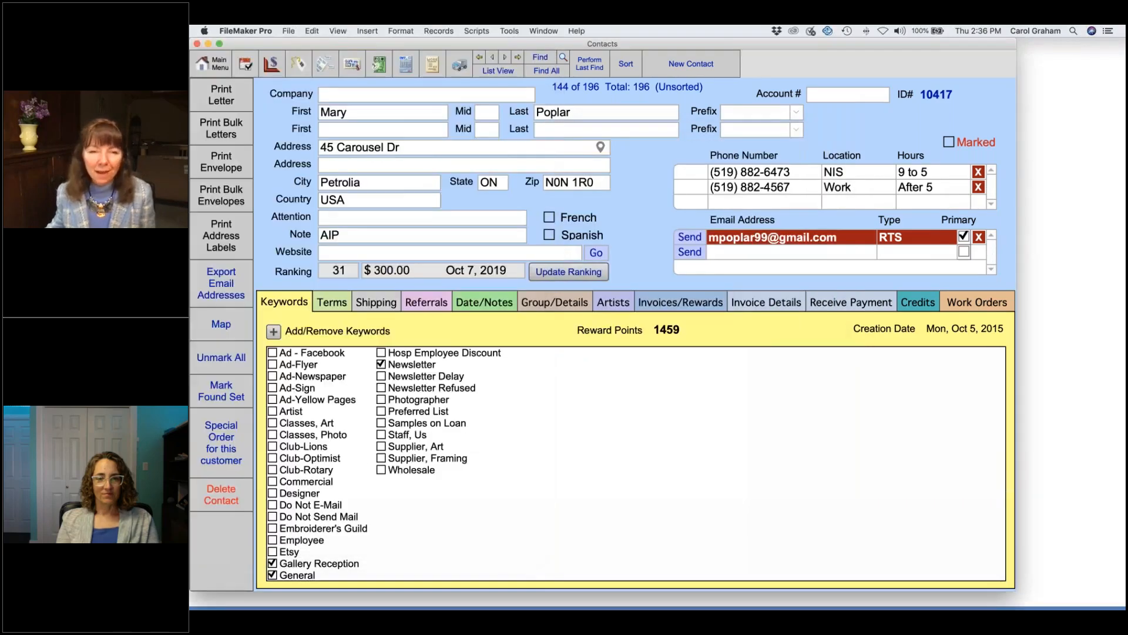
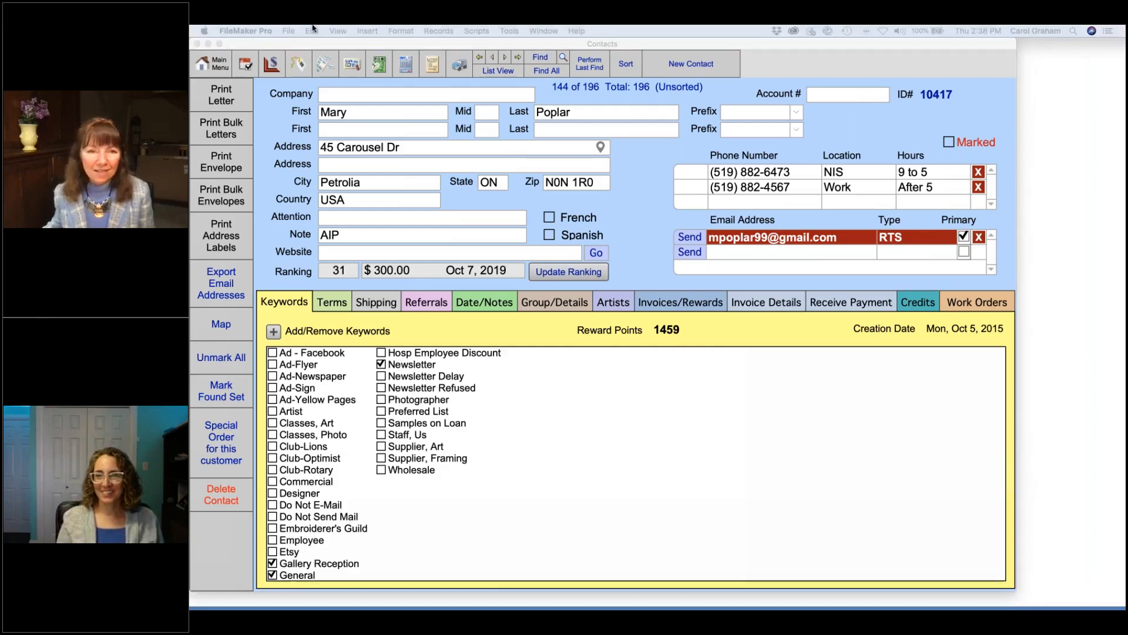
Step: From the Main Menu, open the Rewards tab of the invoice options
left_click(212, 66)
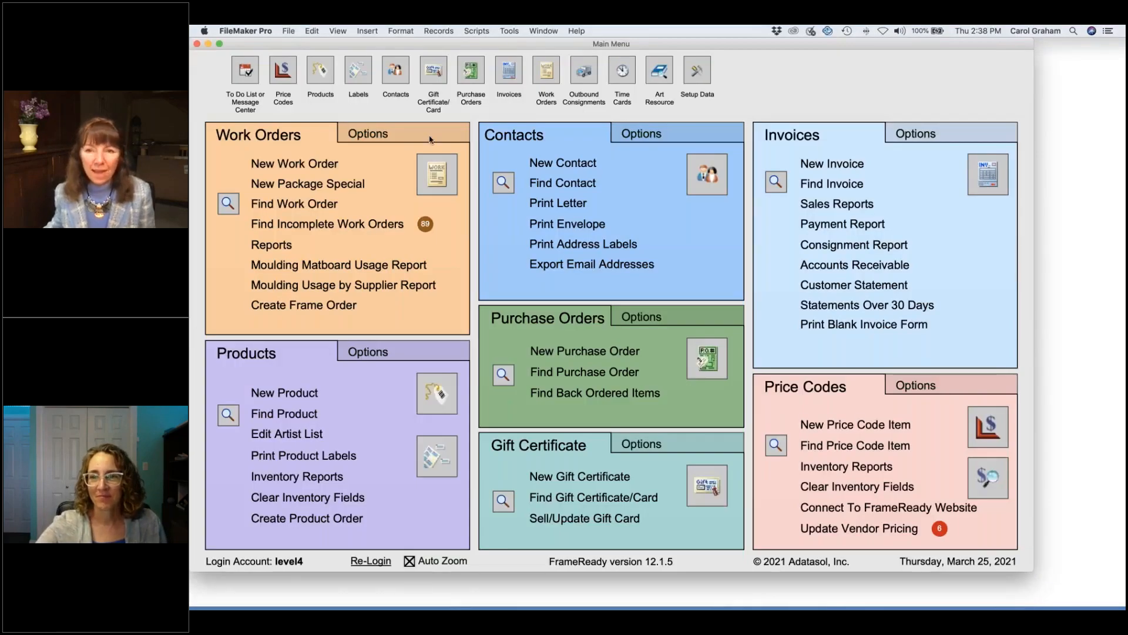
left_click(932, 134)
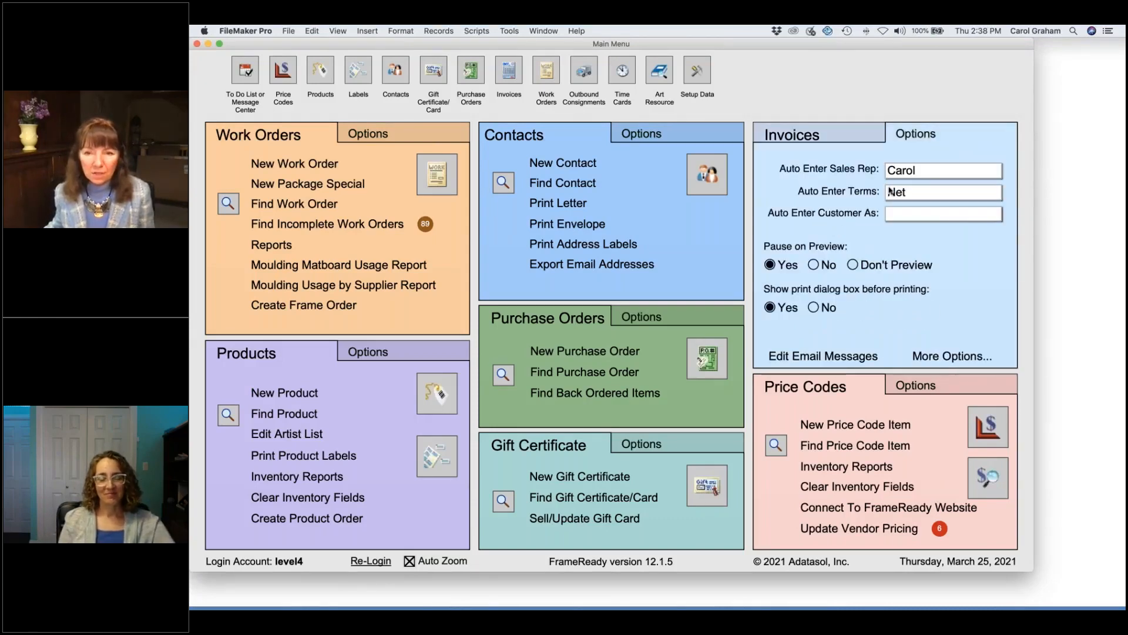
left_click(955, 357)
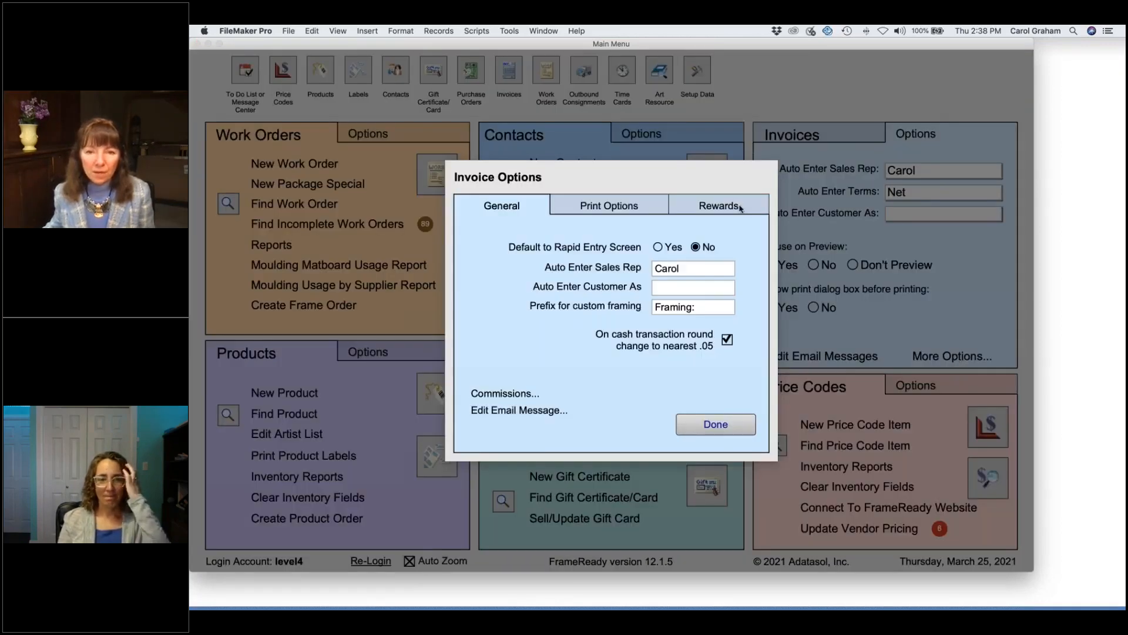
left_click(738, 206)
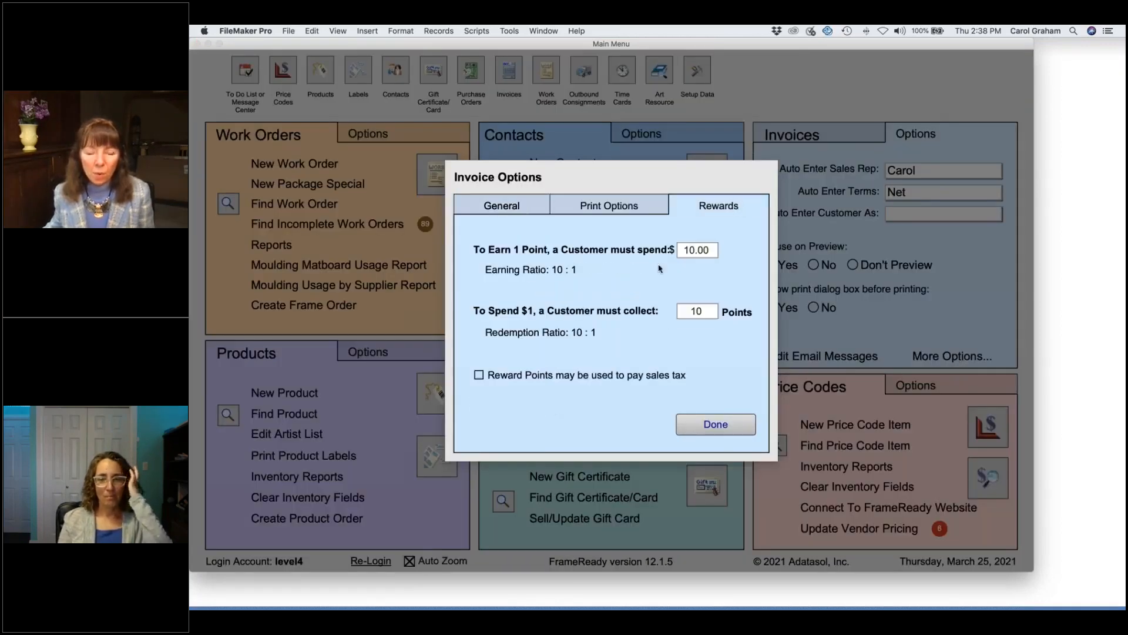
Step: Try 20 as the spend amount per point, then restore it to 10.00 and close the options
left_click(709, 251)
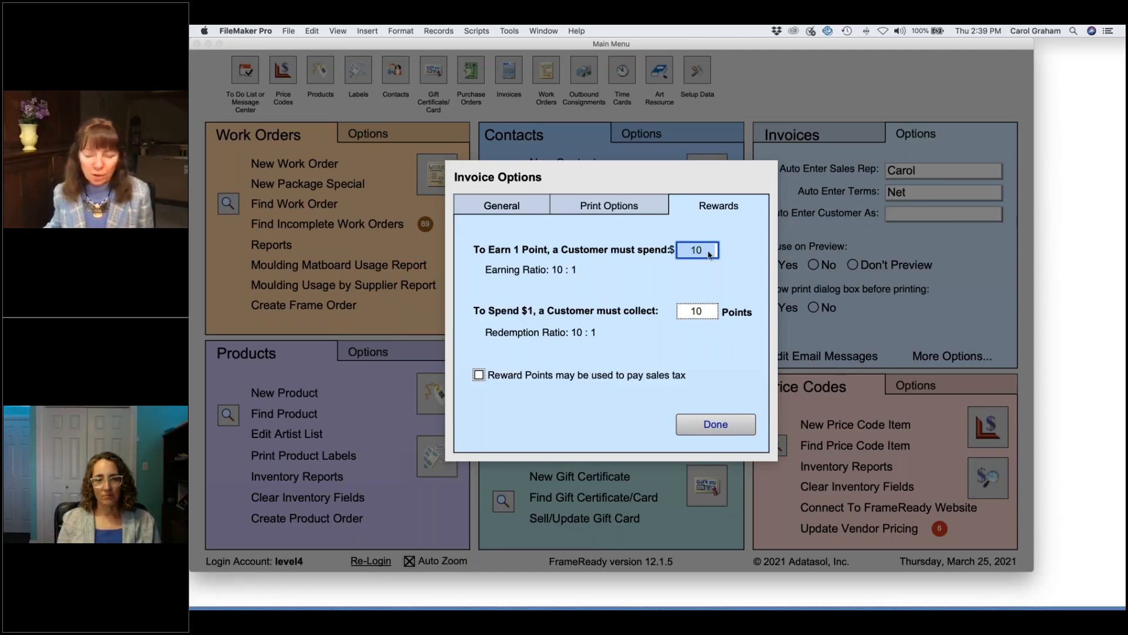
type("20")
key("Return")
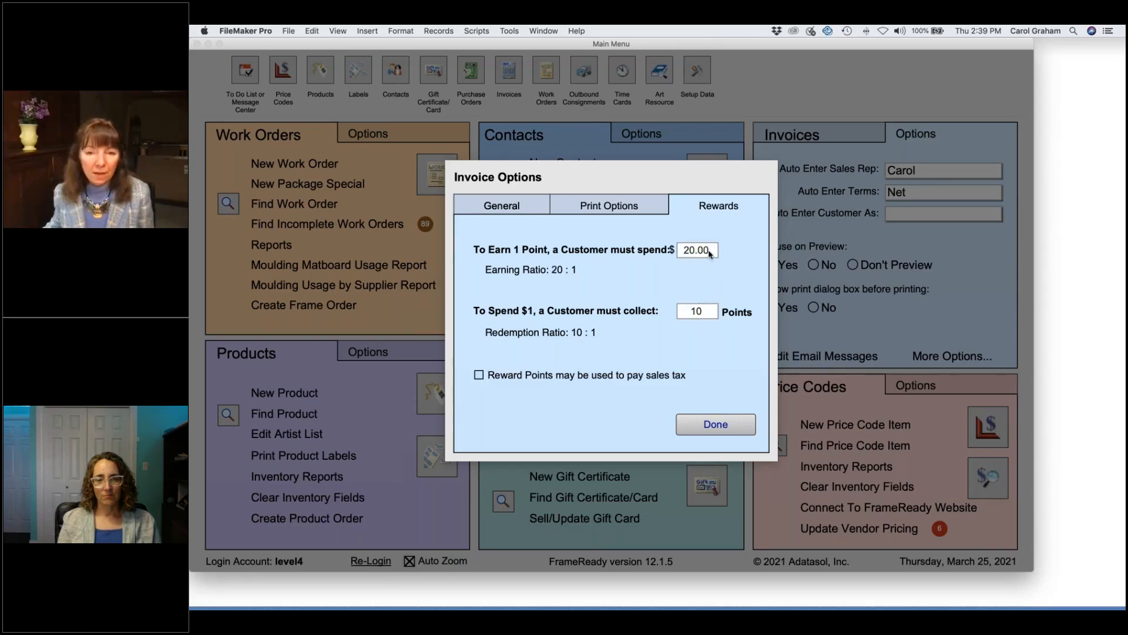
key("Tab")
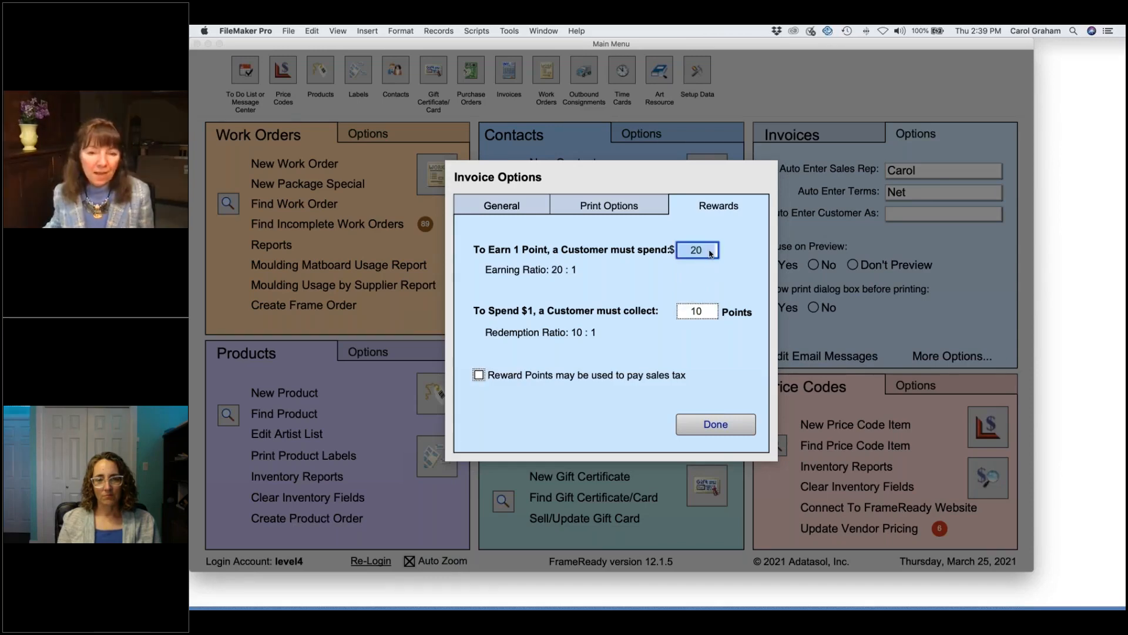
left_click(732, 265)
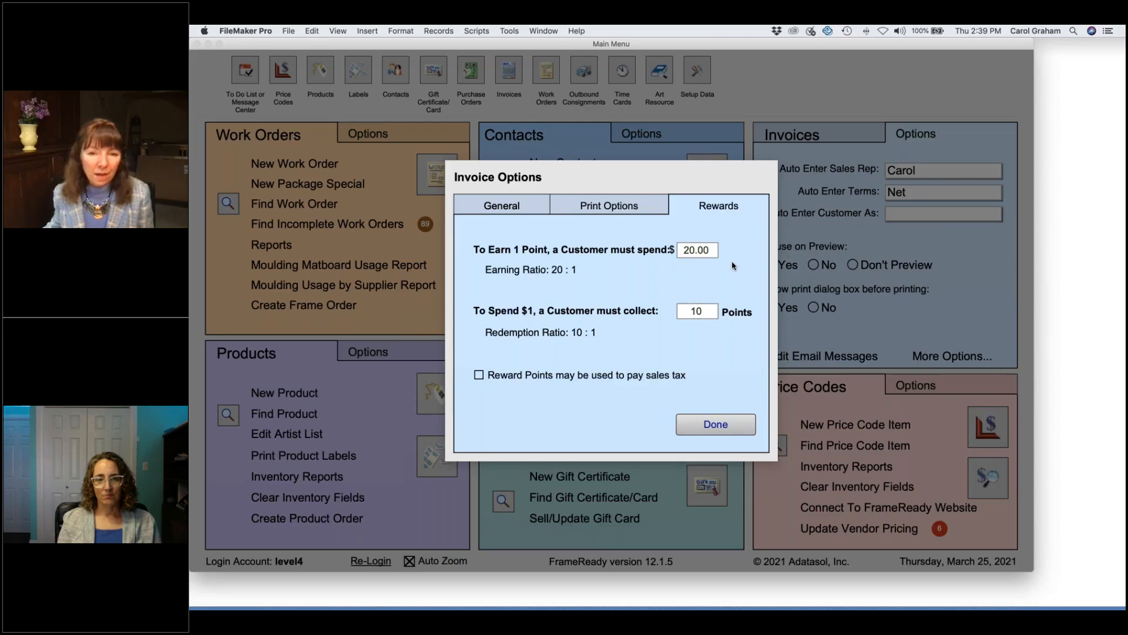
left_click(692, 249)
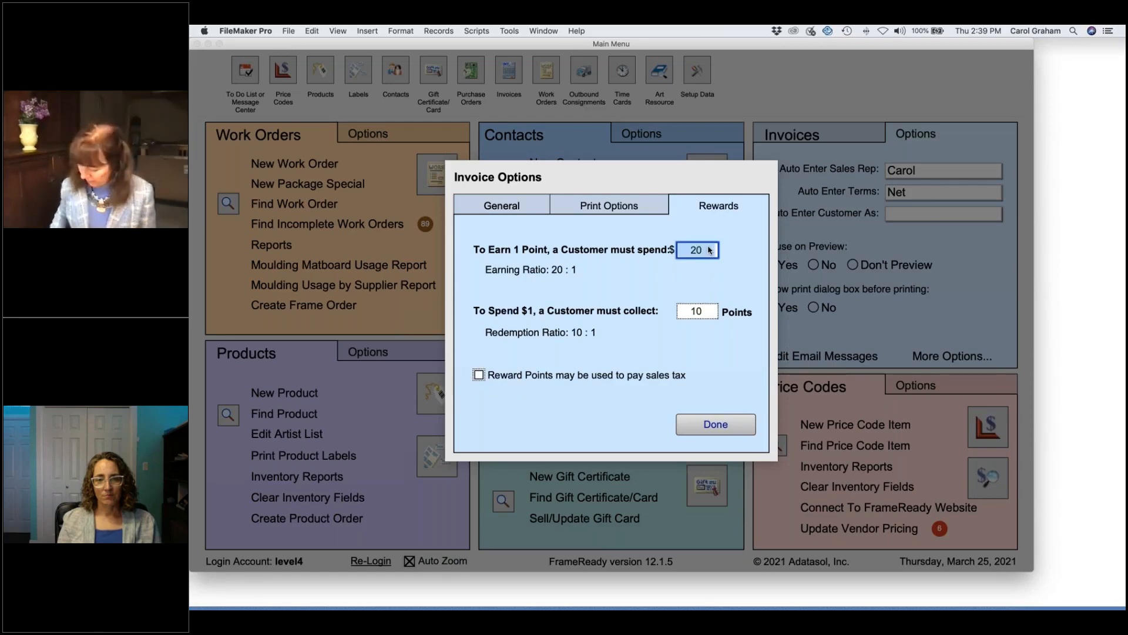
type("10")
left_click(734, 249)
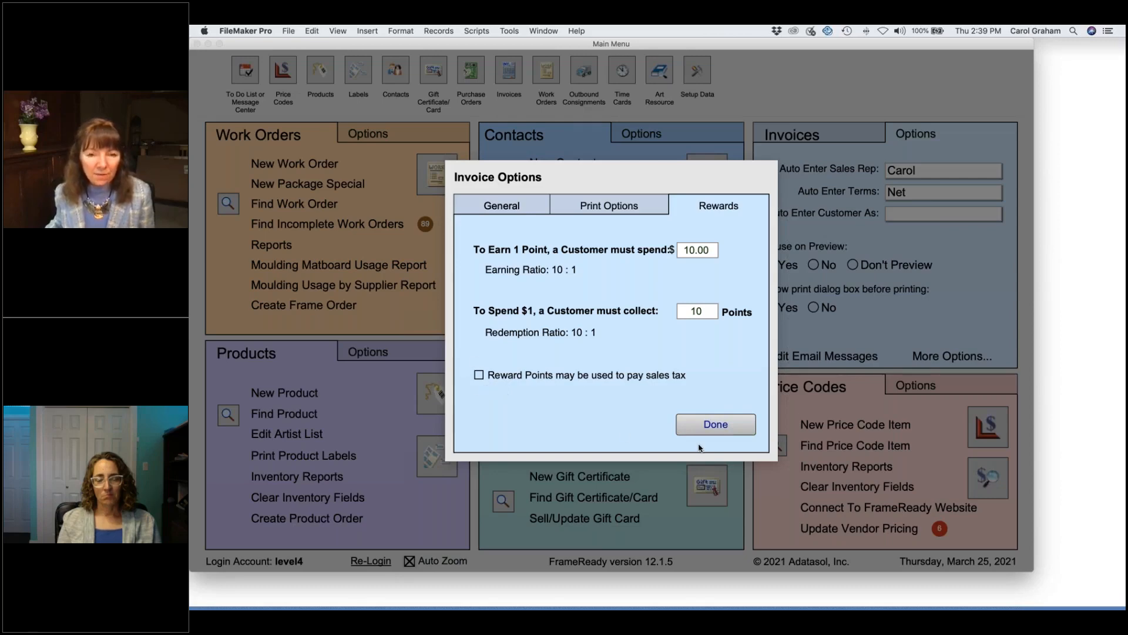
left_click(706, 428)
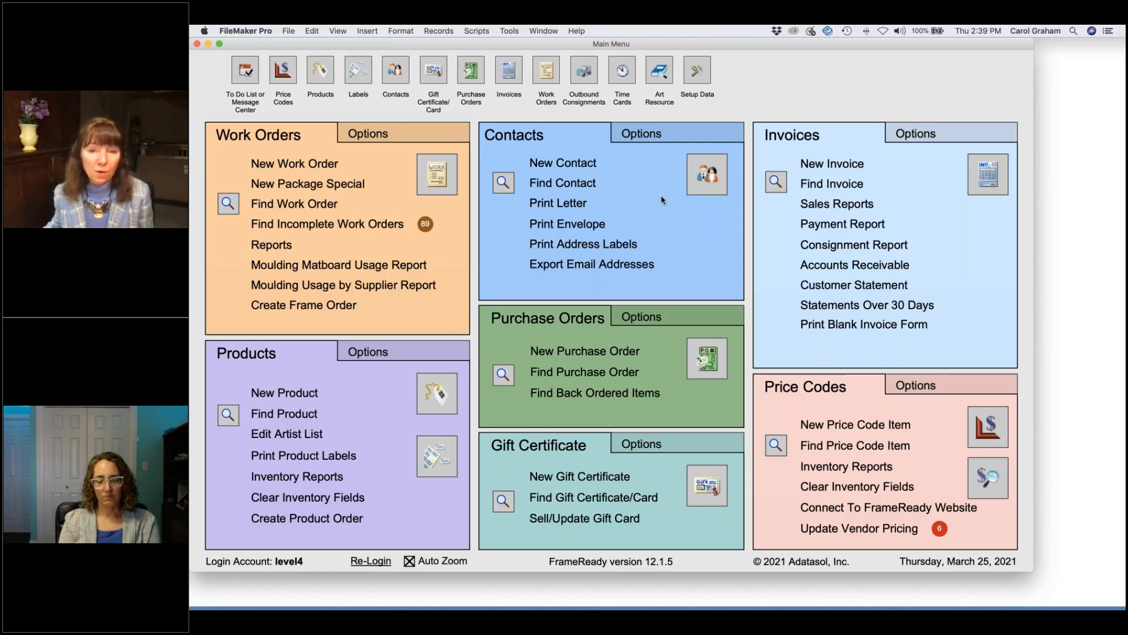
Step: Find the customer by first name and open her paid Daisies invoice 100942 showing 6 reward points
left_click(576, 184)
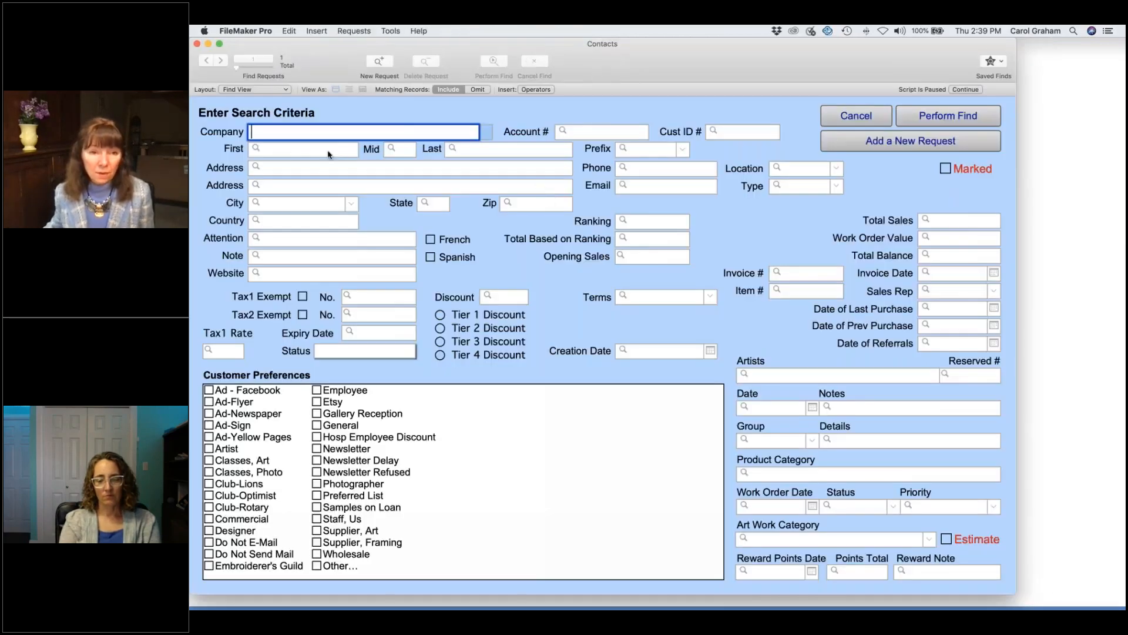
type("chrissy")
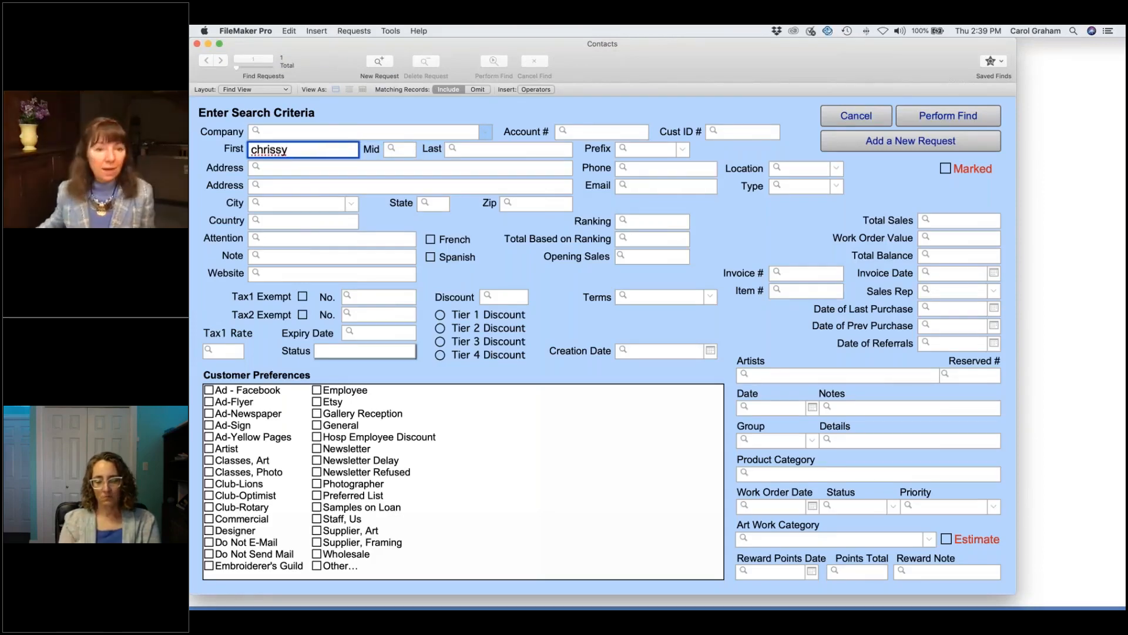
key("Return")
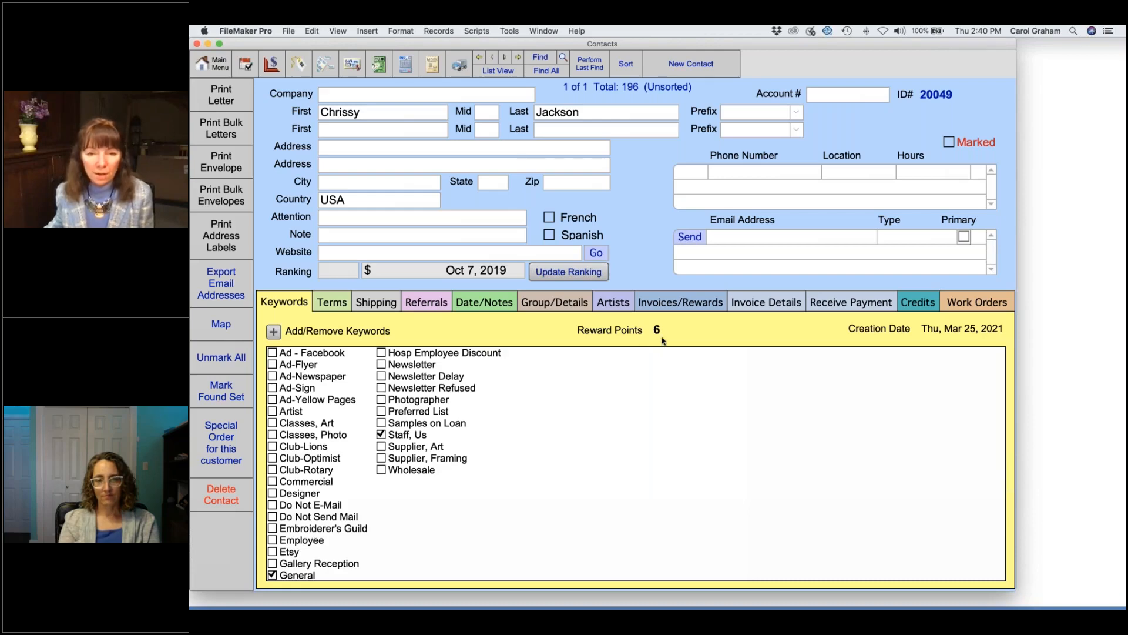
left_click(663, 304)
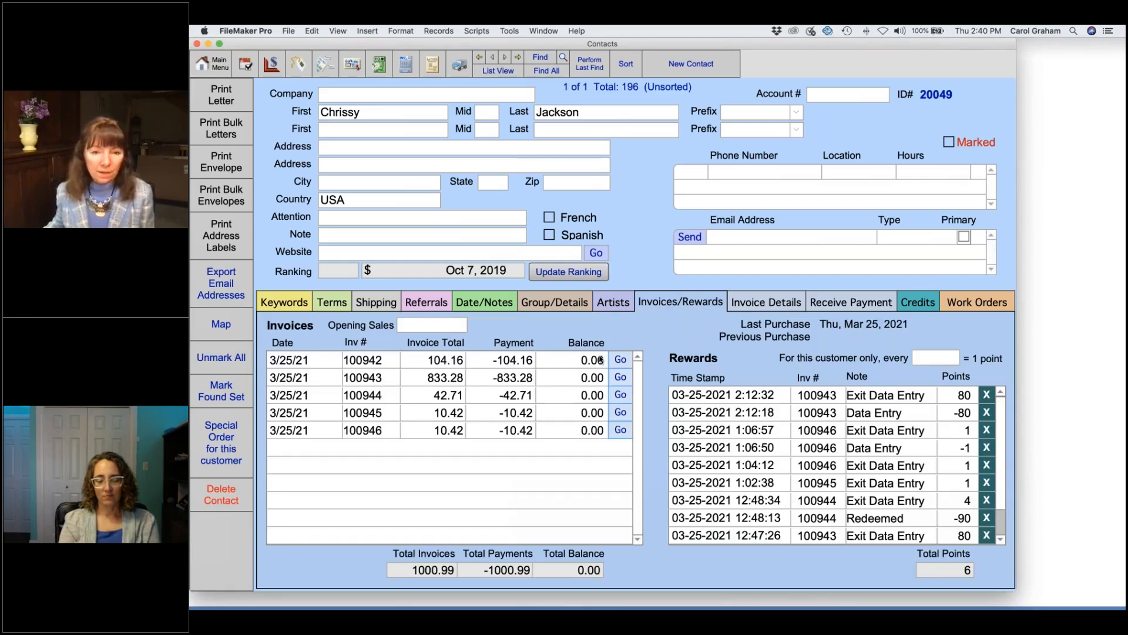
left_click(621, 360)
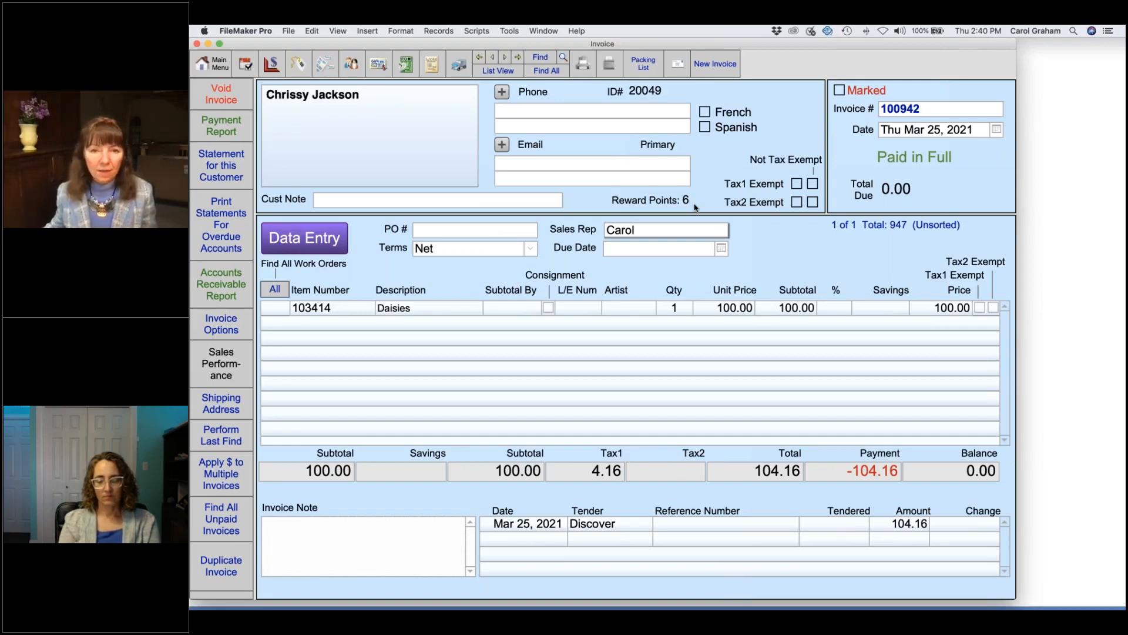
Step: Create a new invoice with a small canvas found by searching 'canvas' and attach the customer by name
left_click(715, 68)
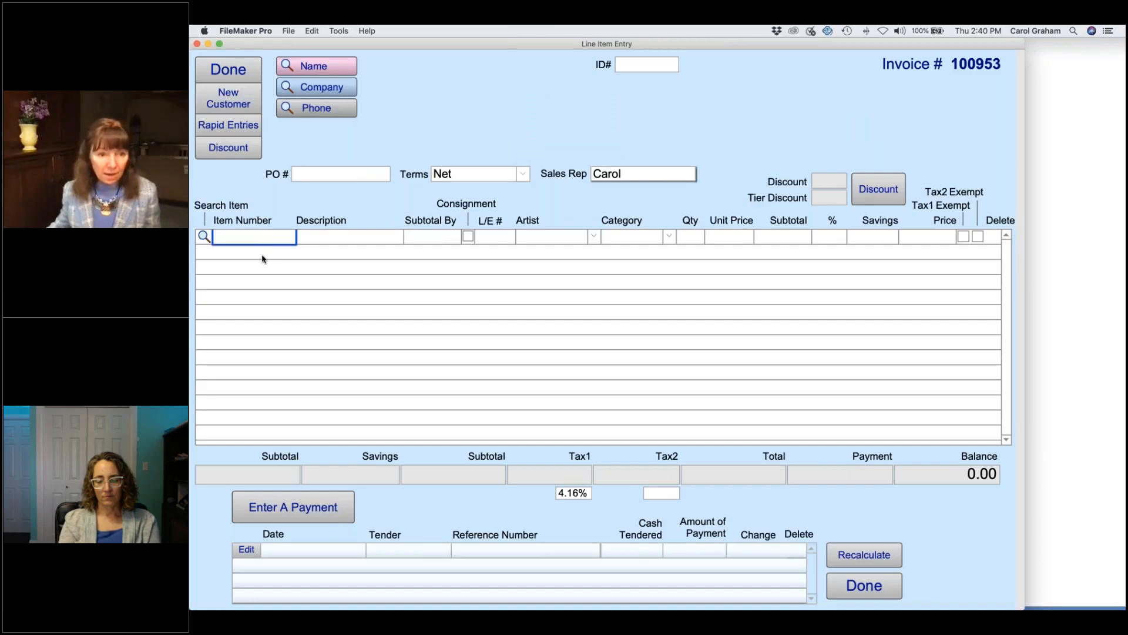
left_click(203, 236)
left_click(353, 293)
type("canvas, sm")
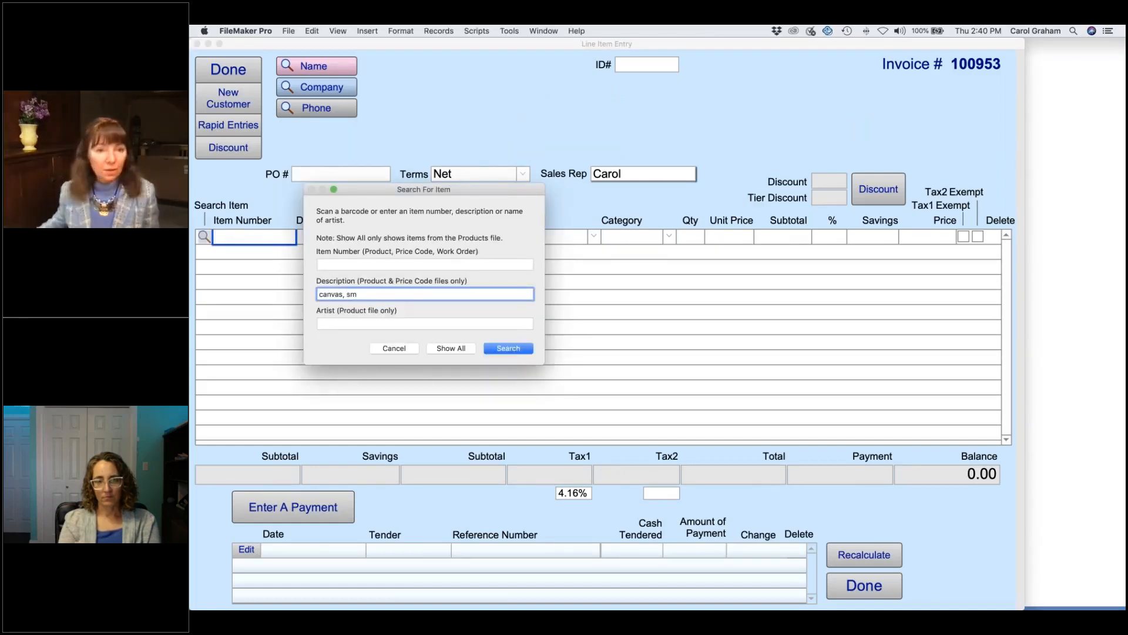
key("Return")
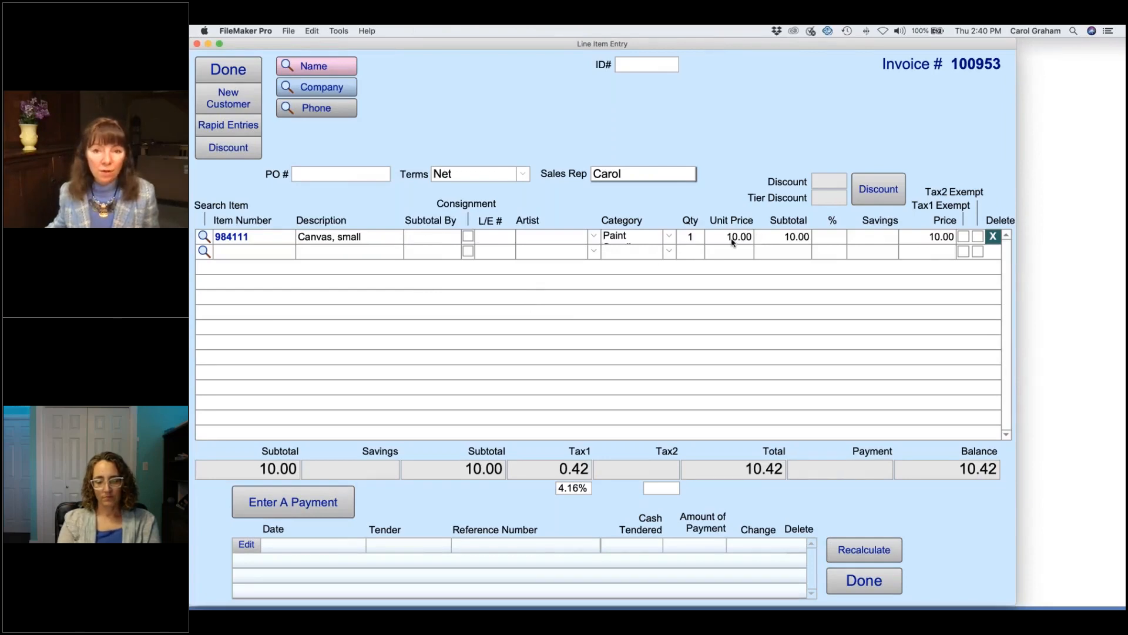
left_click(314, 66)
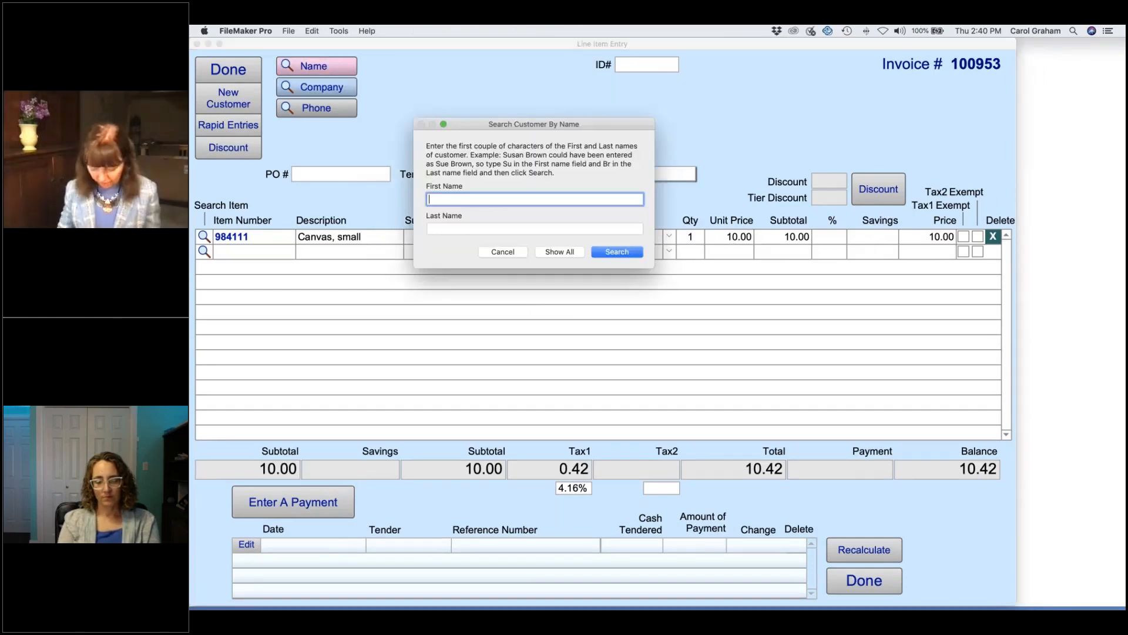
type("chriss")
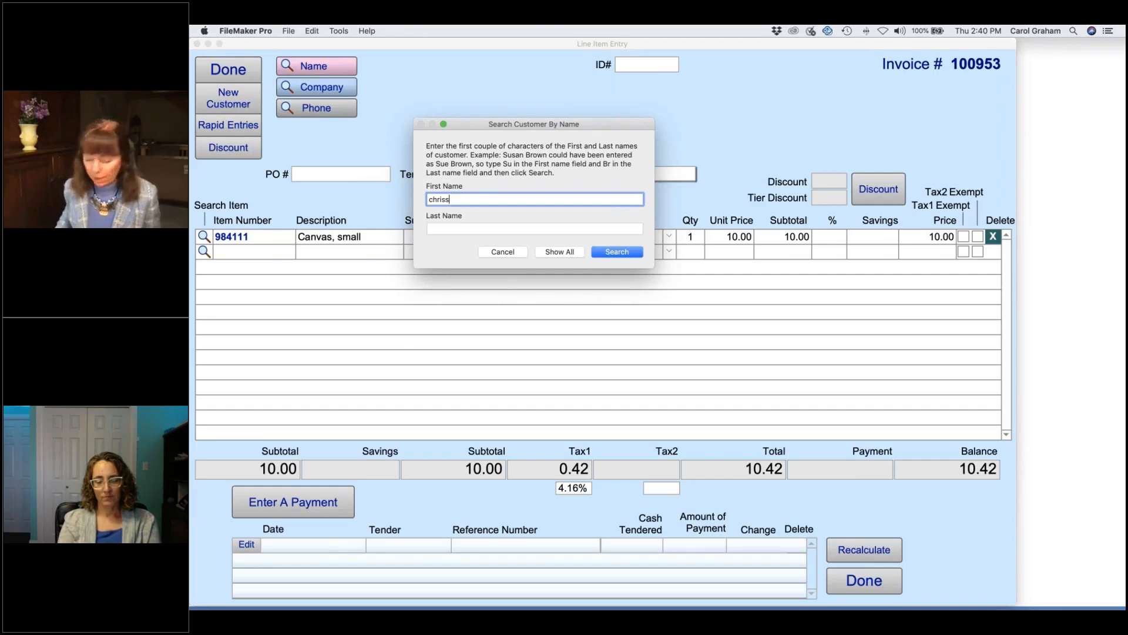
key("Return")
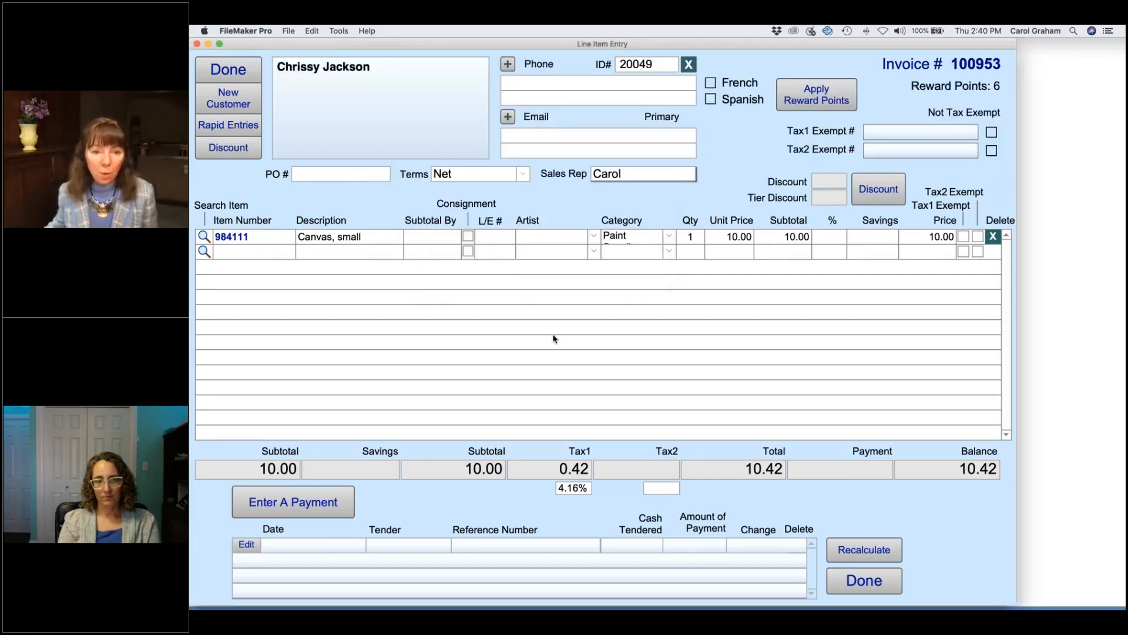
Step: Pay the 10.42 invoice with Discover, save it, and view her contact record showing 7 points
left_click(333, 495)
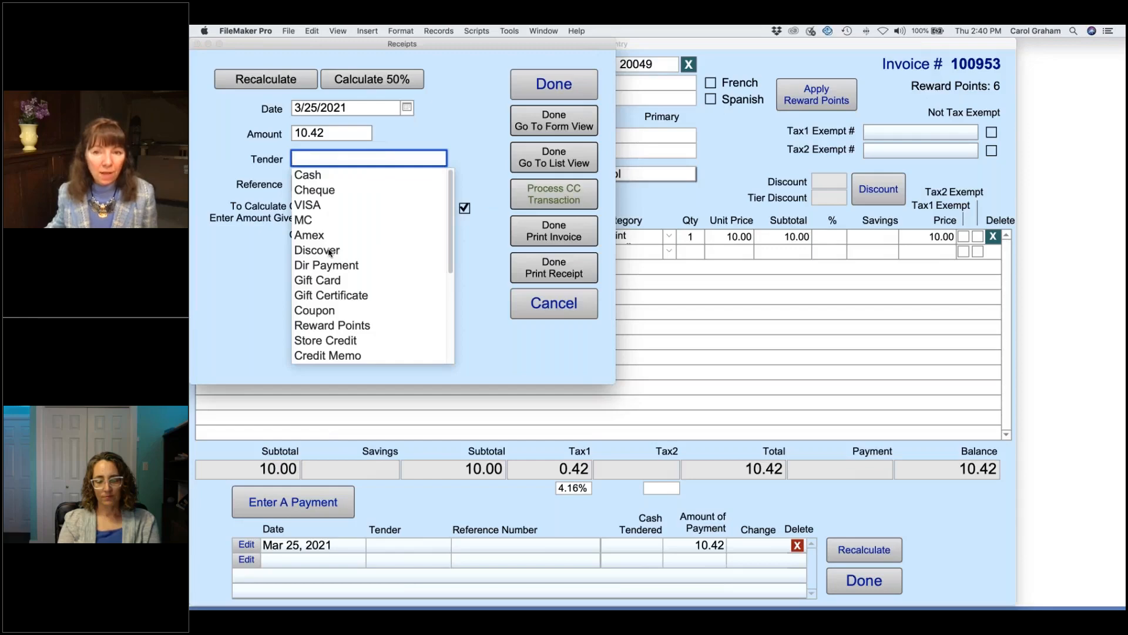
left_click(330, 251)
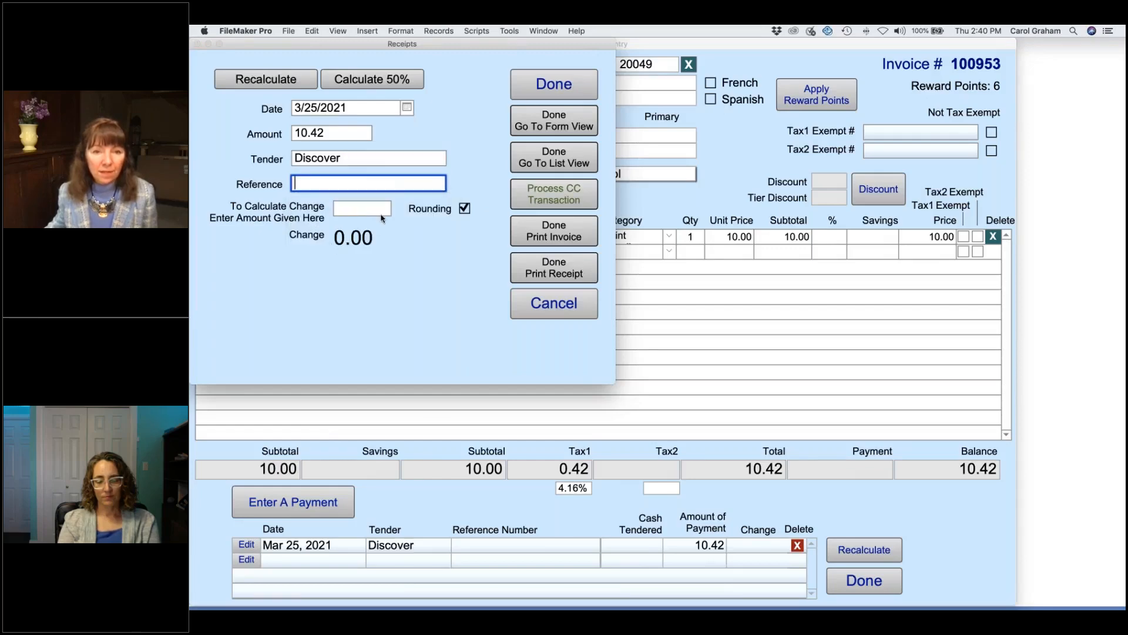
left_click(547, 89)
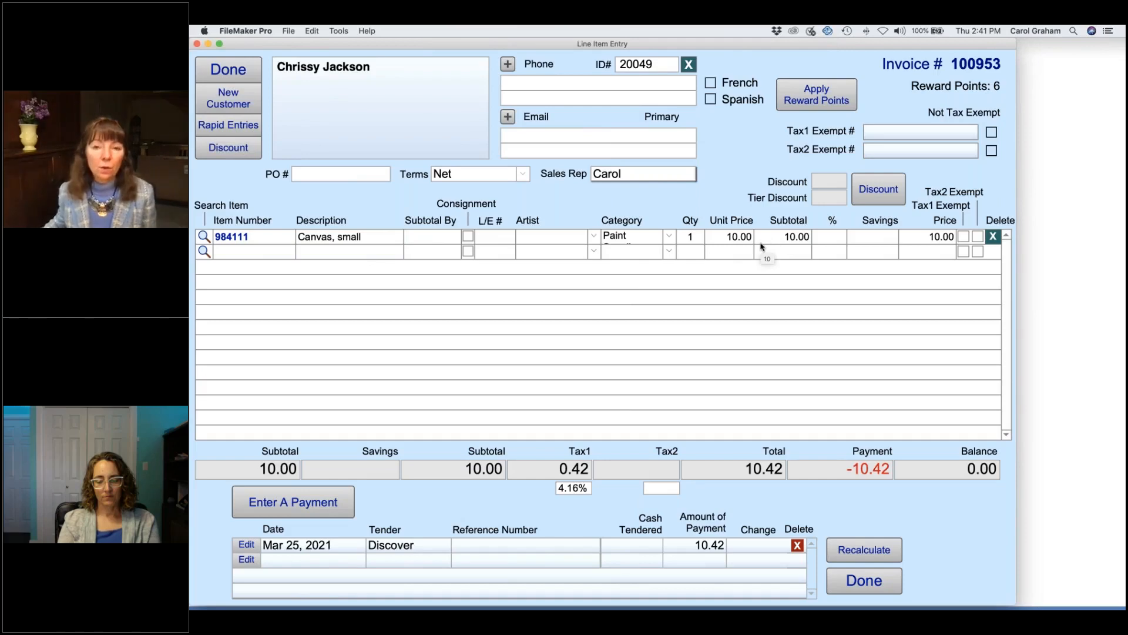
left_click(235, 71)
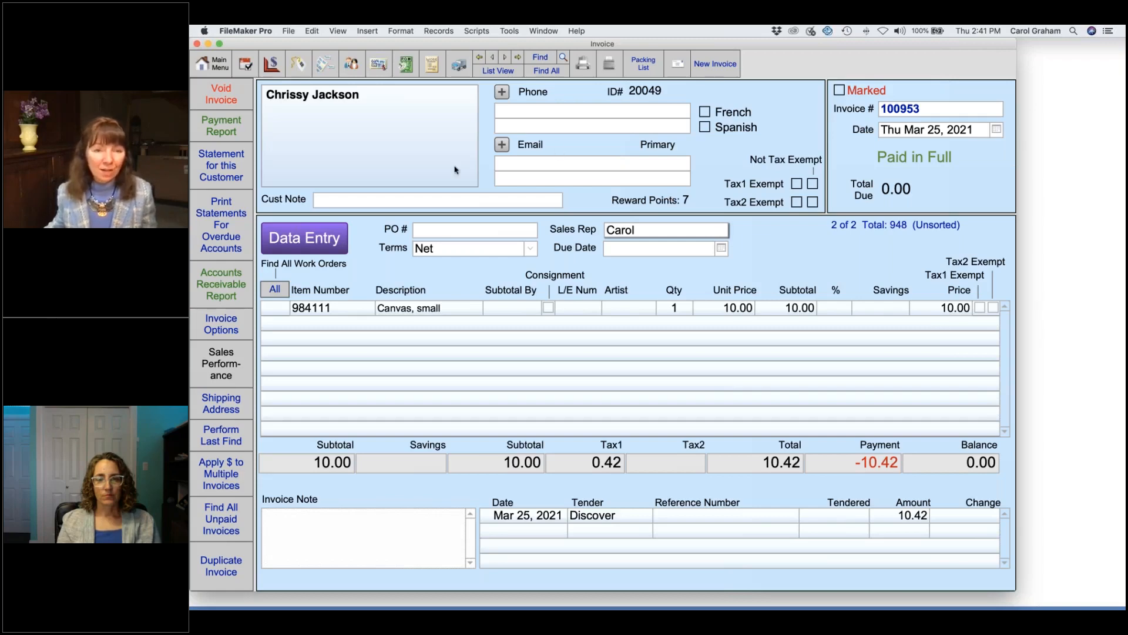
left_click(351, 64)
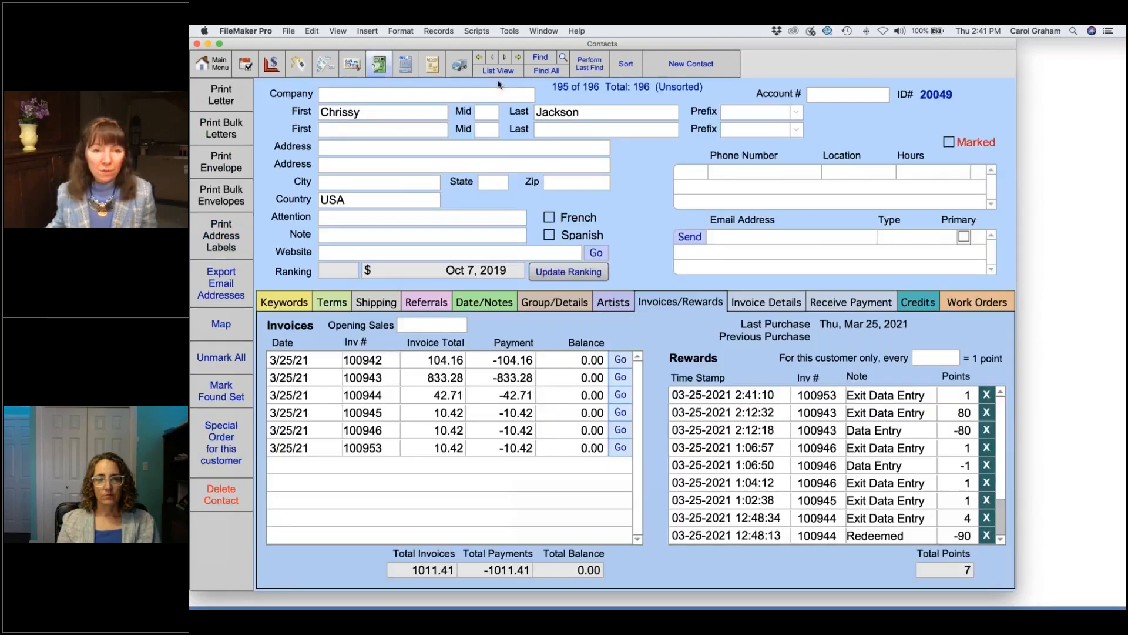
Step: Search contacts by the customer's first name and open her paid invoice 100953 from the Invoices/Rewards tab
left_click(540, 58)
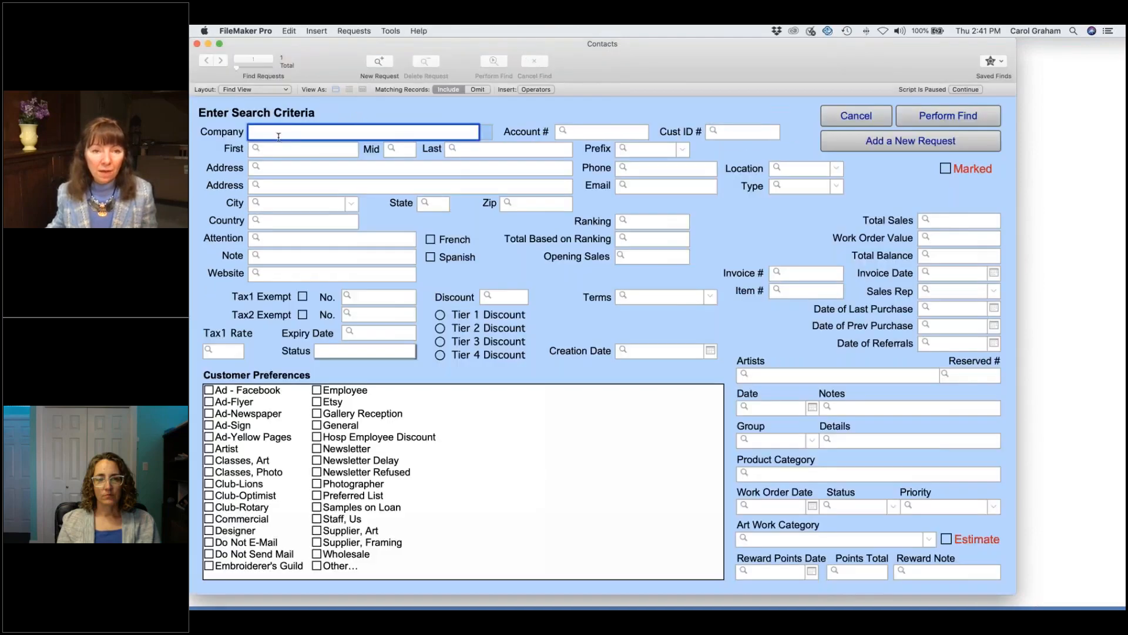
type("jeu")
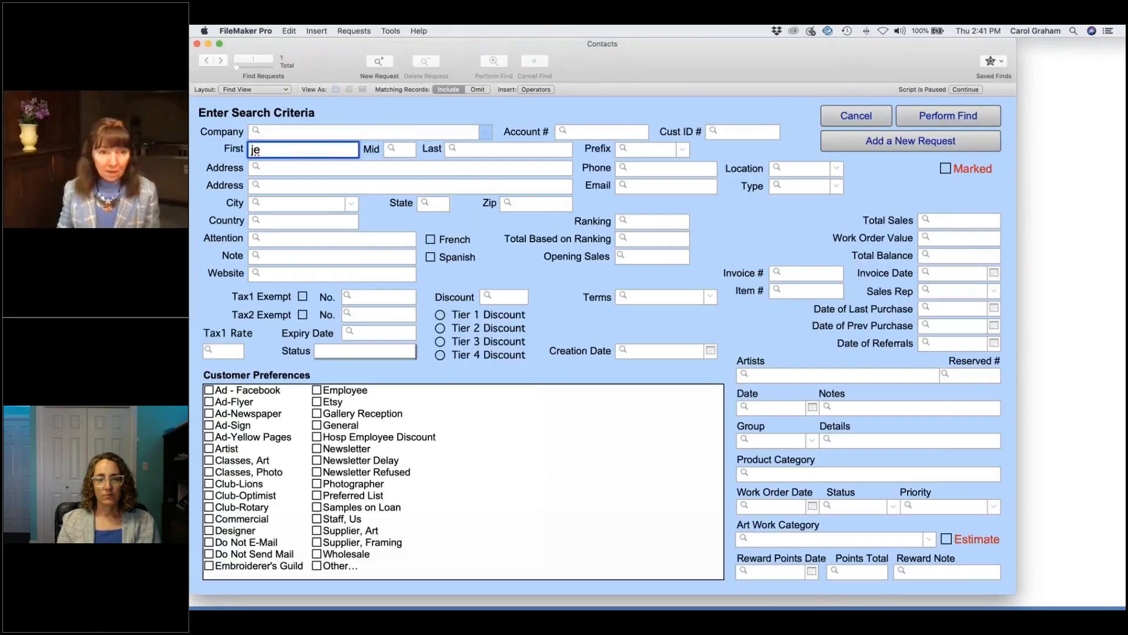
key("BackSpace")
key("BackSpace")
key("BackSpace")
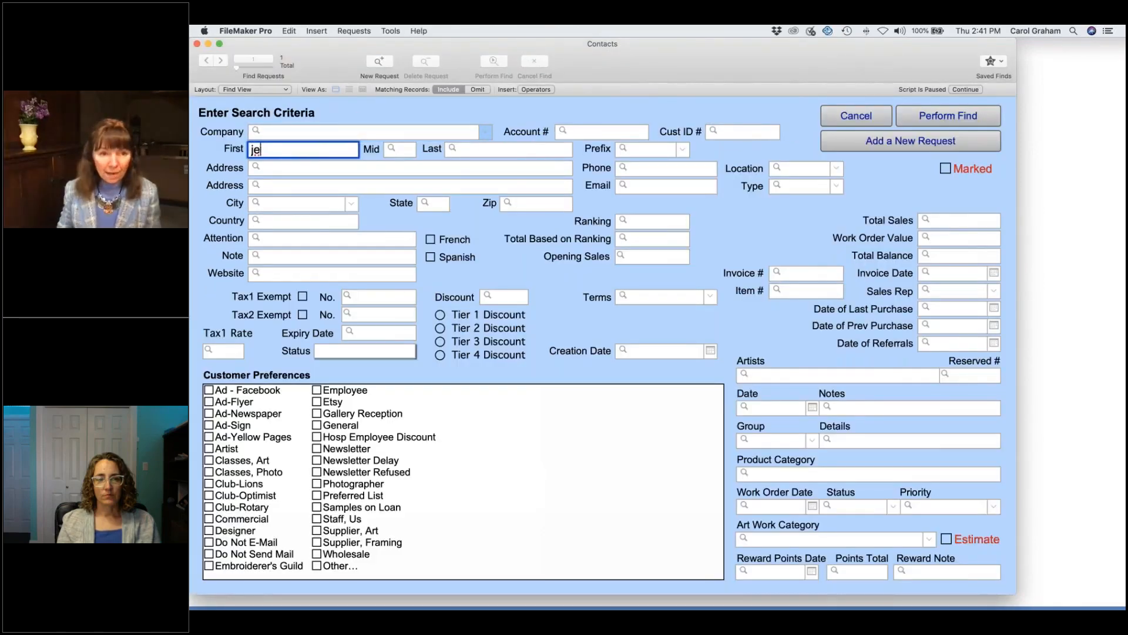
type("Julia")
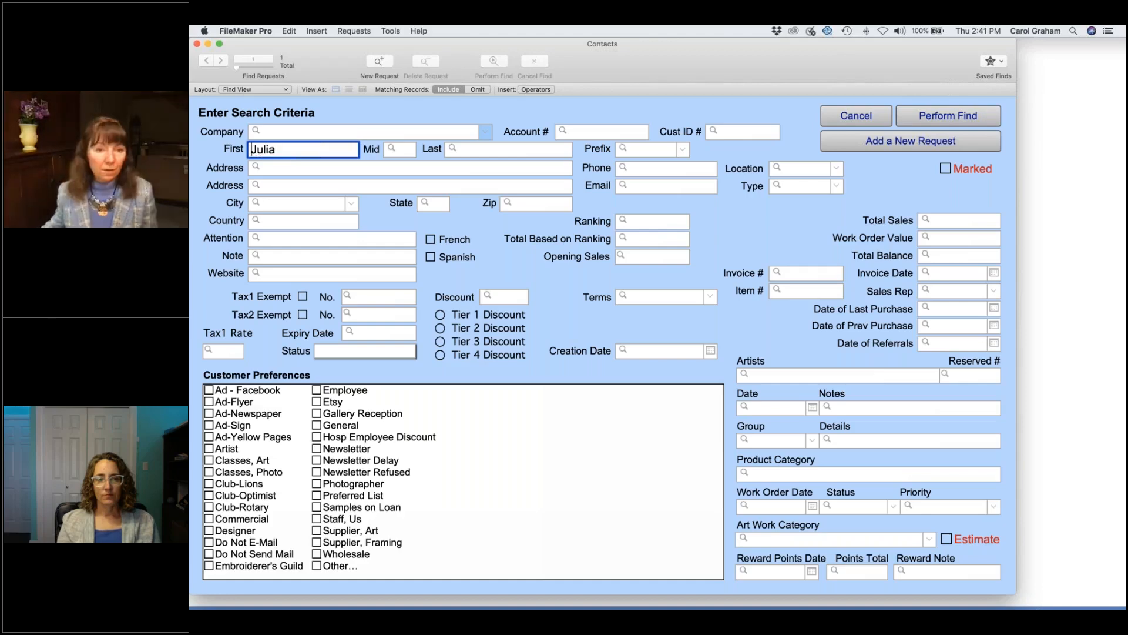
key("Return")
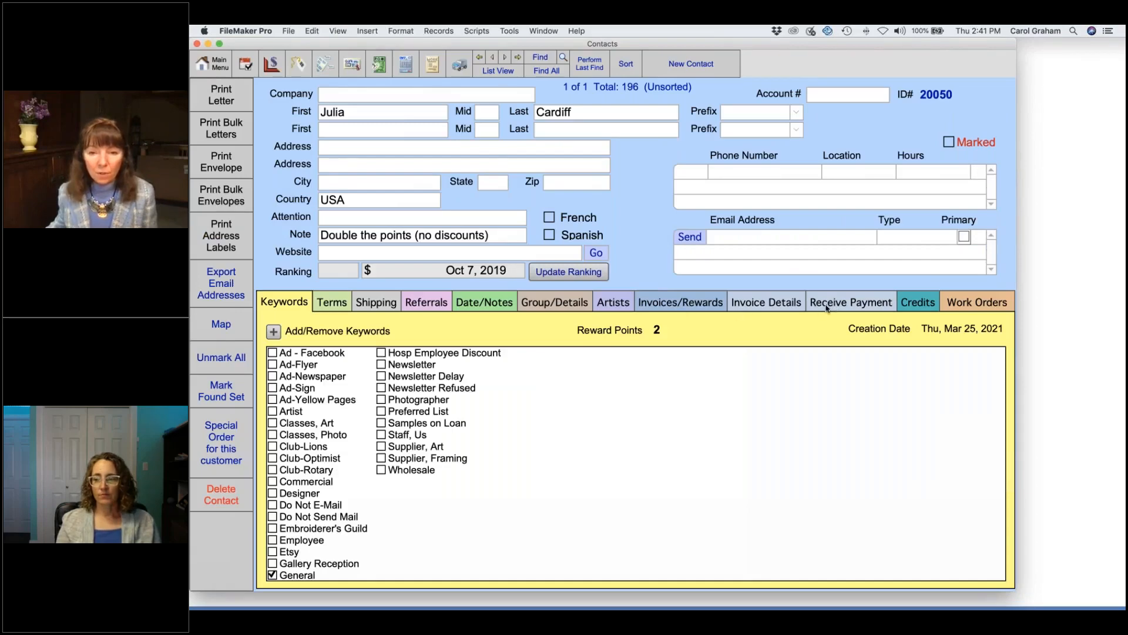
left_click(687, 303)
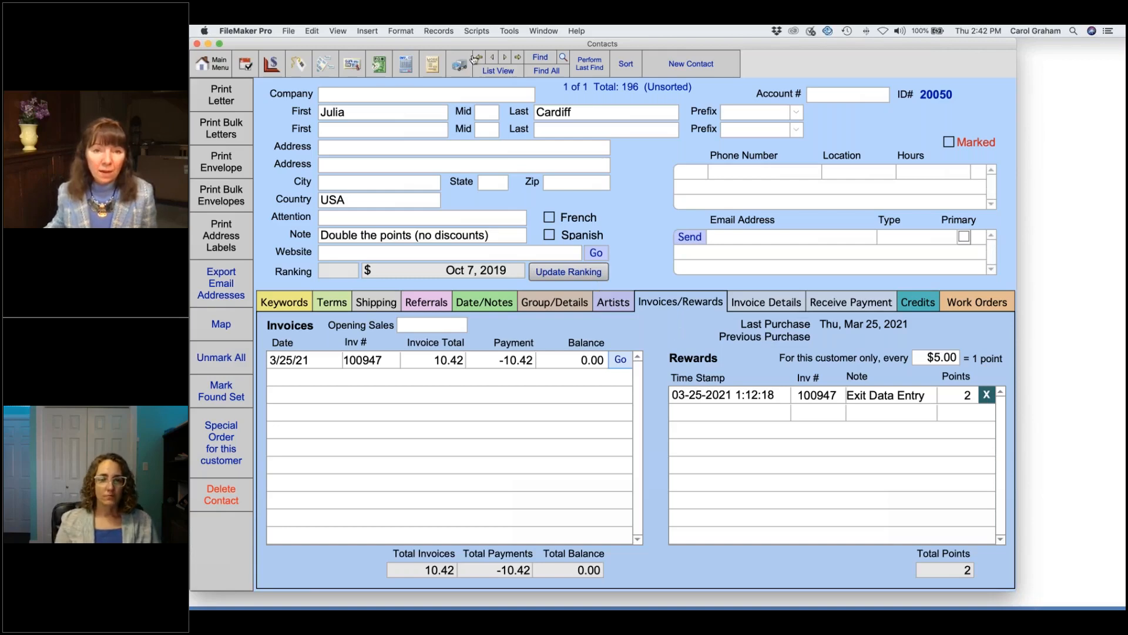
left_click(405, 63)
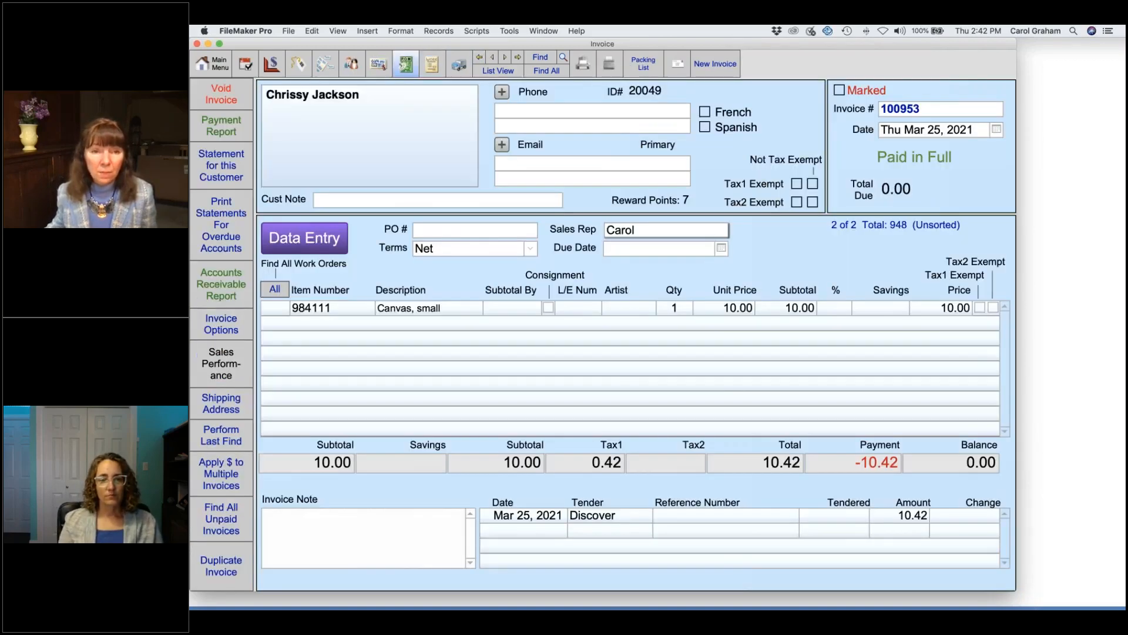
Step: Start a new invoice with item 984111, Canvas, small, and attach the customer by name
left_click(715, 64)
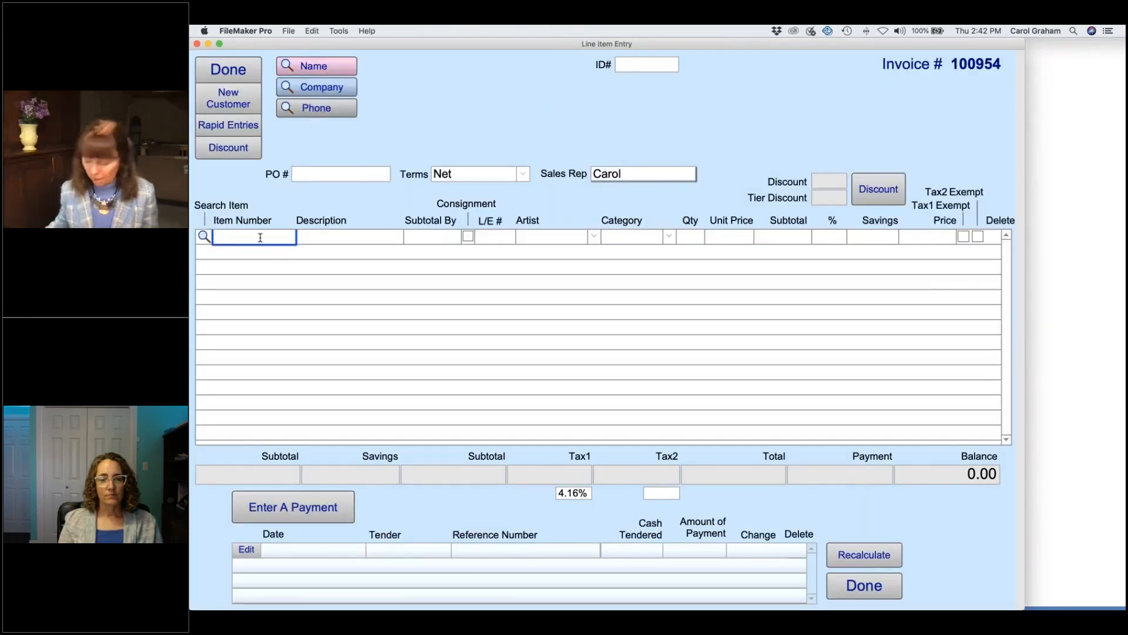
type("984111")
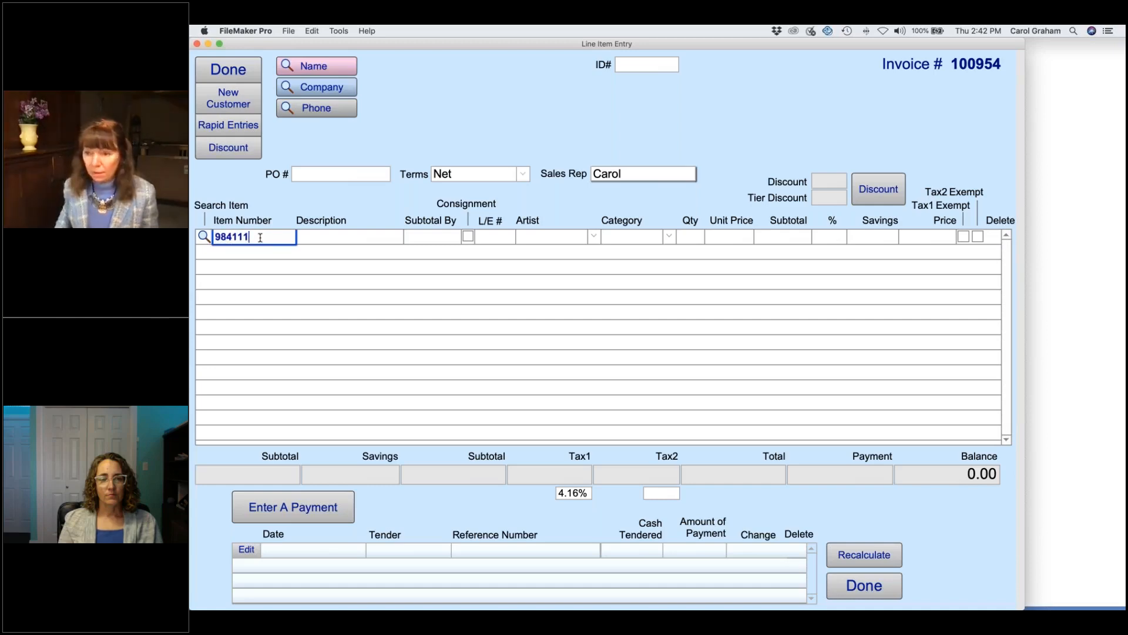
key("Return")
left_click(338, 69)
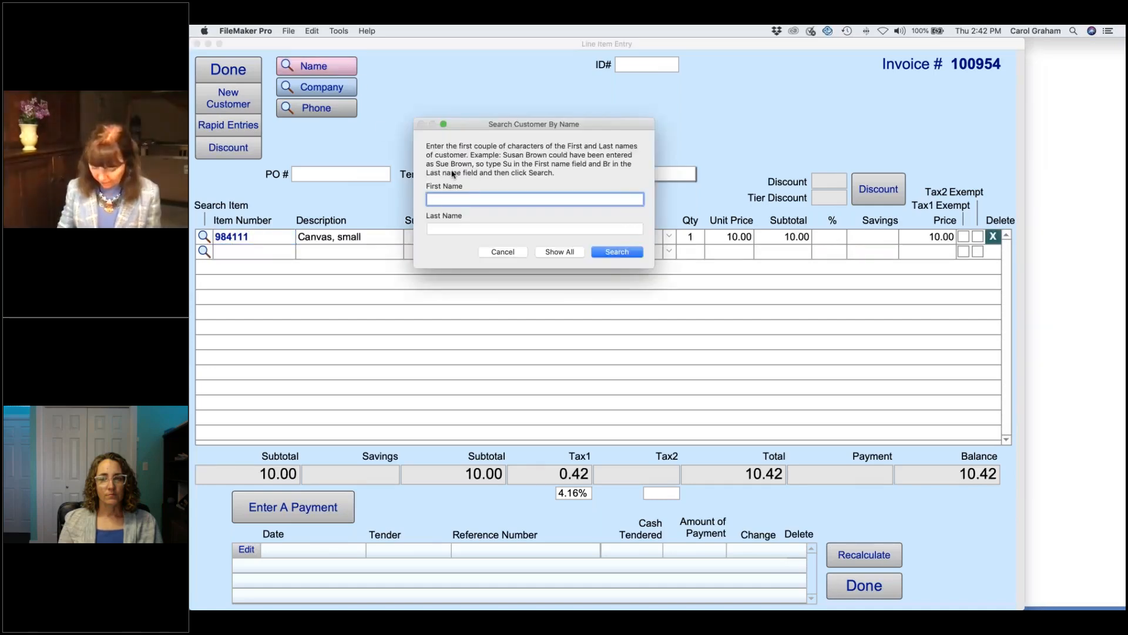
type("julia")
key("Return")
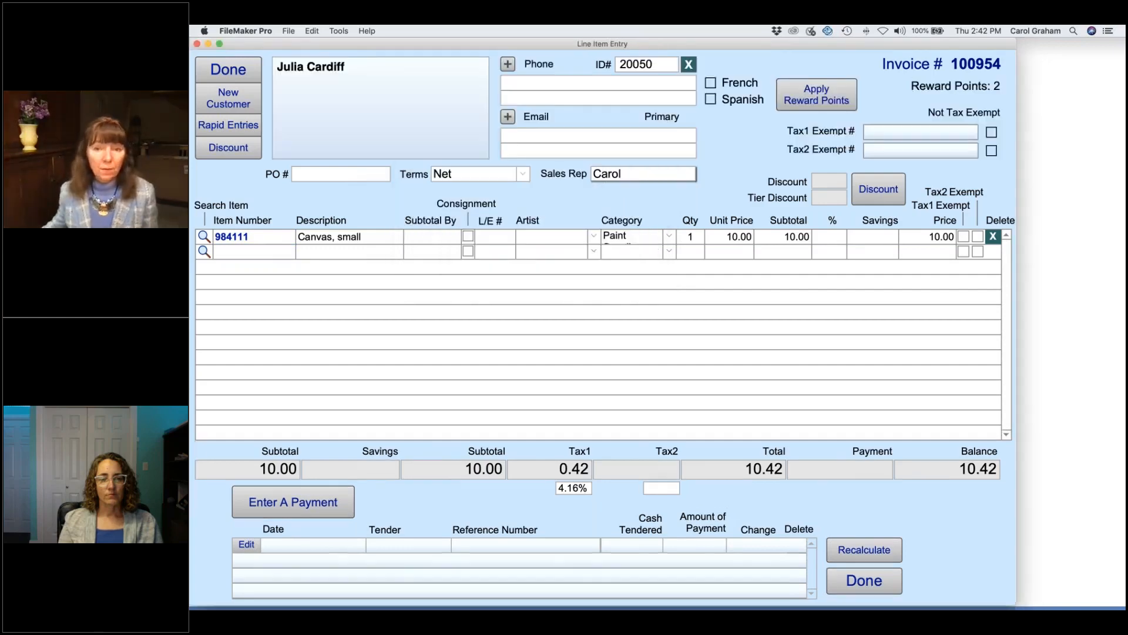
Step: Pay invoice 100954's 10.42 by VISA and view the contact record showing 4 reward points
left_click(330, 500)
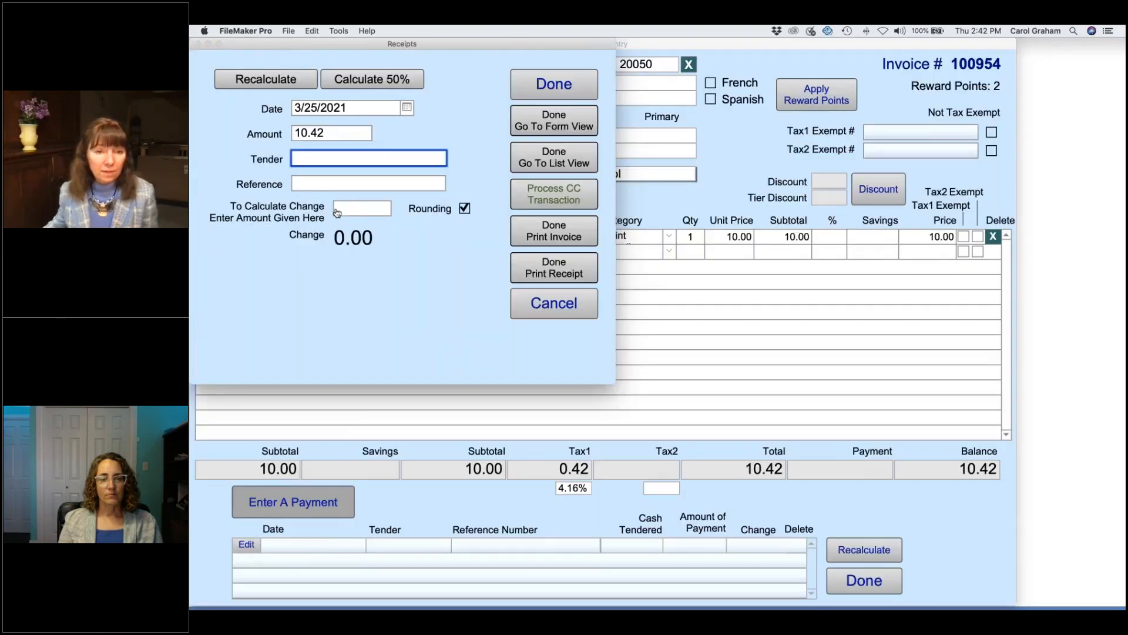
left_click(318, 205)
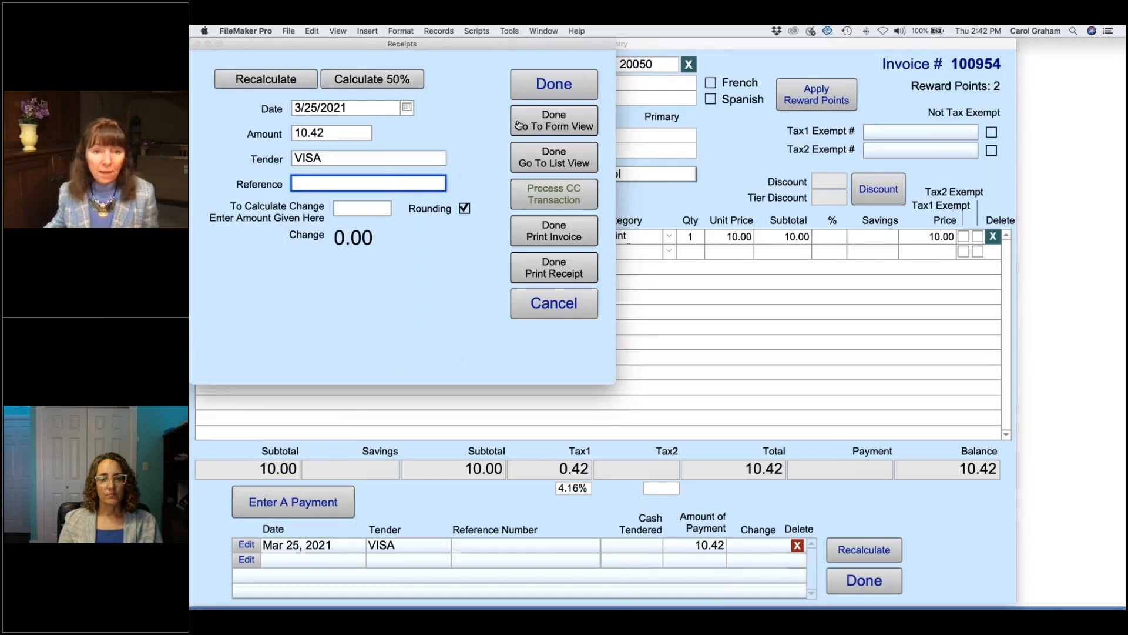
left_click(546, 92)
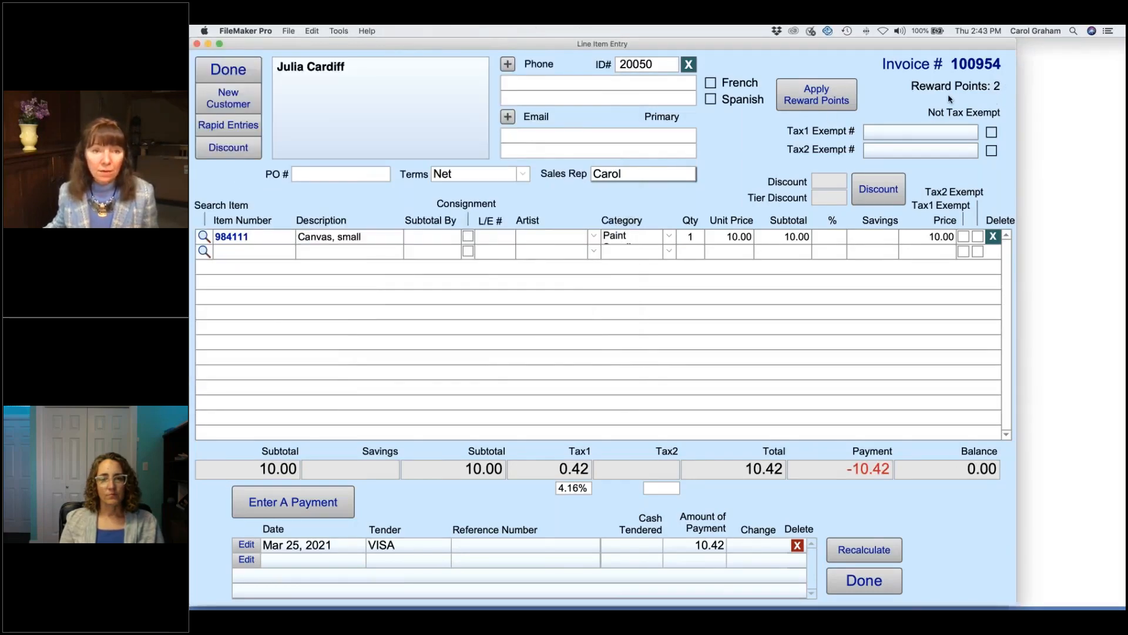
left_click(228, 69)
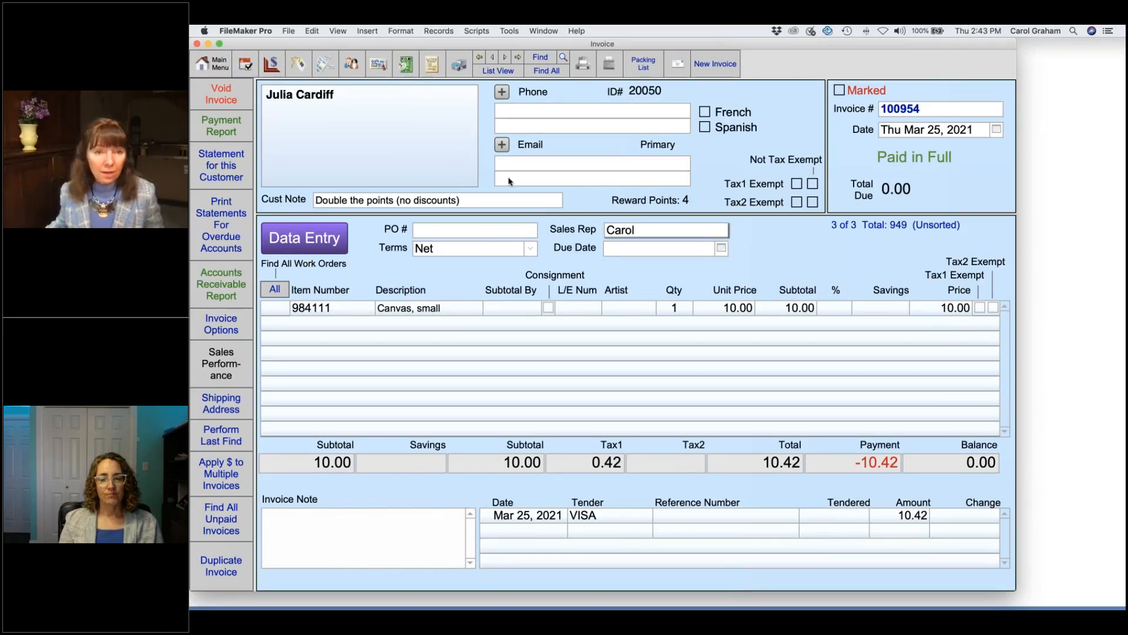
left_click(351, 64)
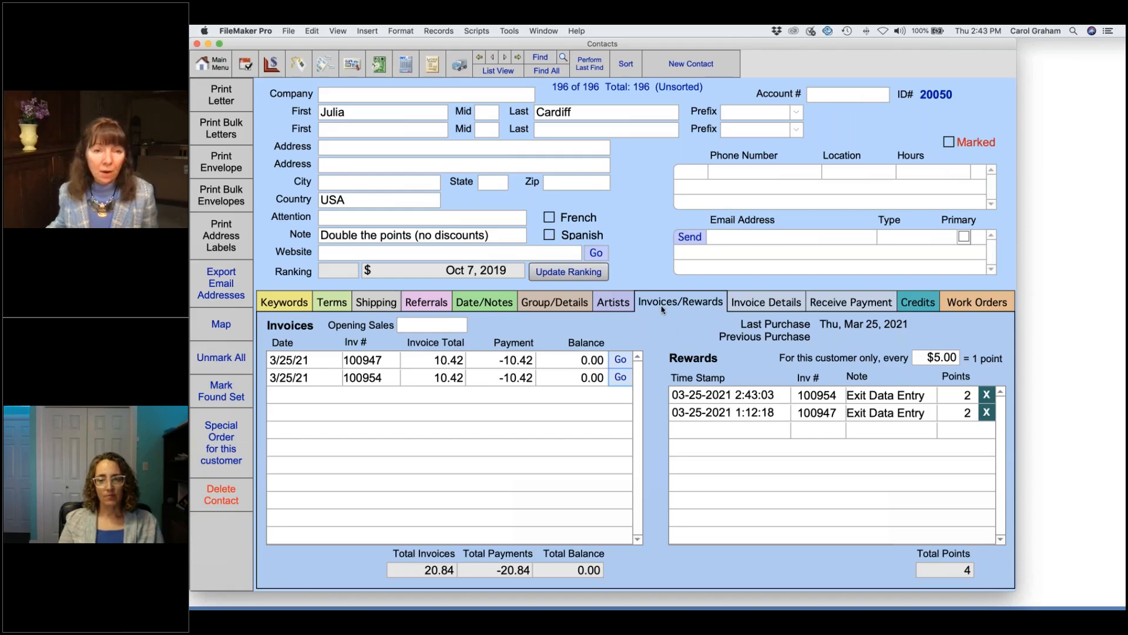
Step: Start a new invoice in the invoices file with item 984111, Canvas, small
left_click(405, 66)
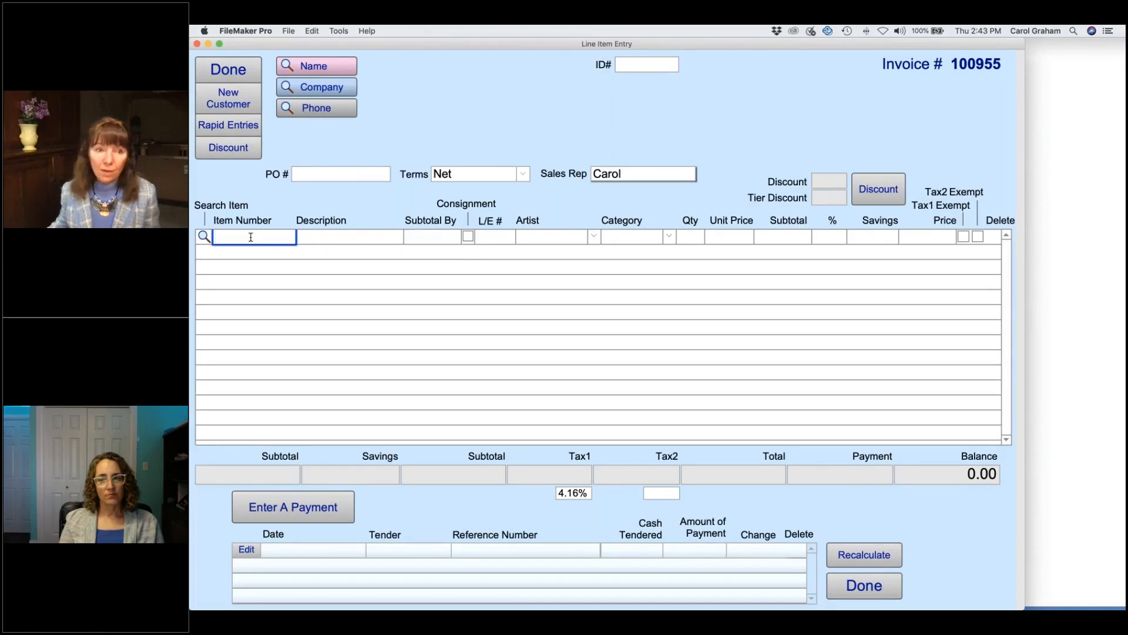
type("984111")
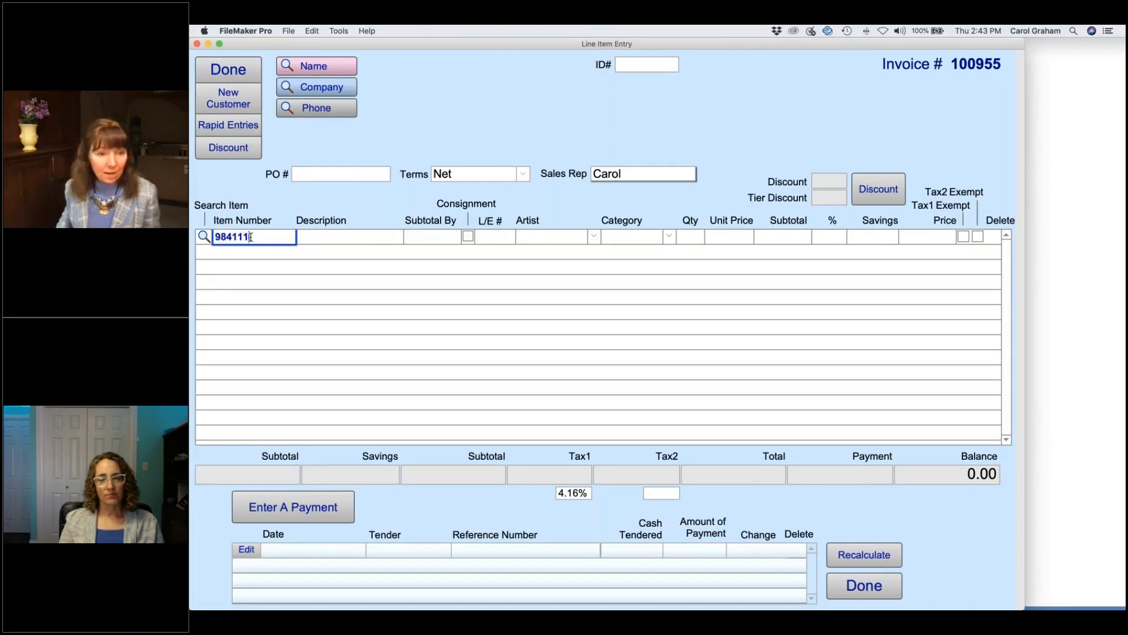
key("Return")
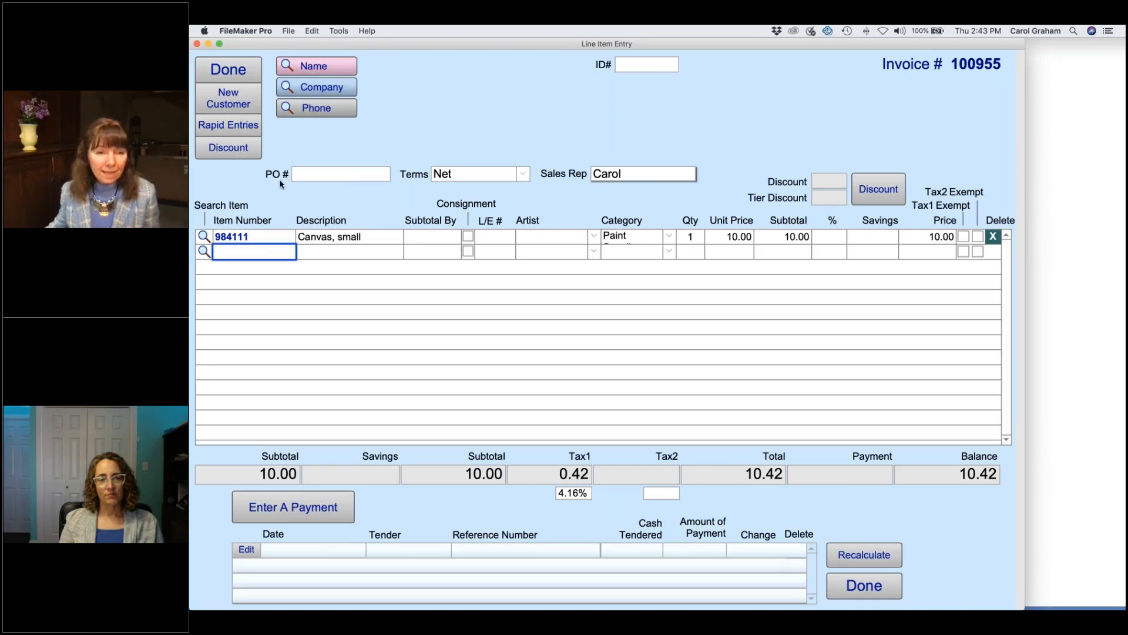
Step: Attach the other customer, apply her reward points as a discount, then delete the Reward Points line
left_click(317, 65)
type("chris")
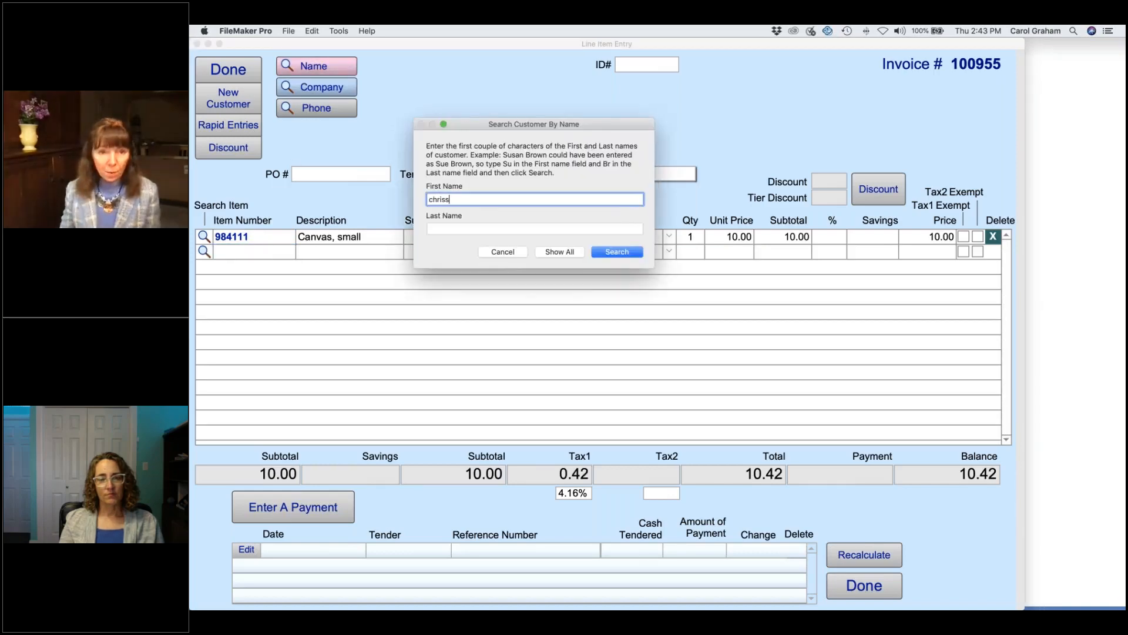
type("s")
key("Return")
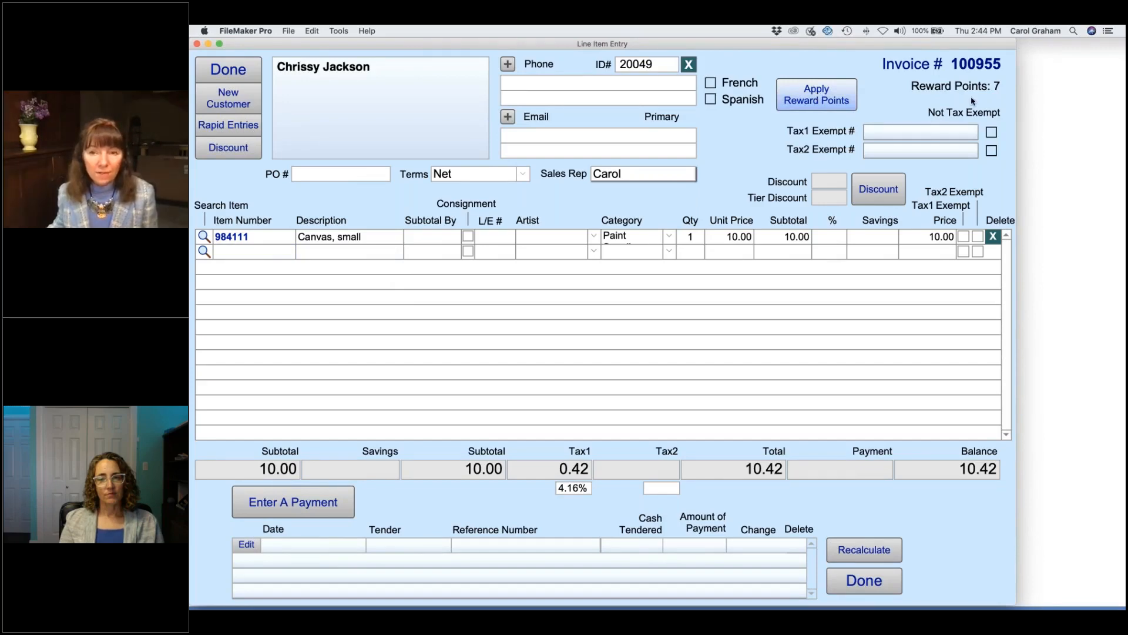
left_click(816, 92)
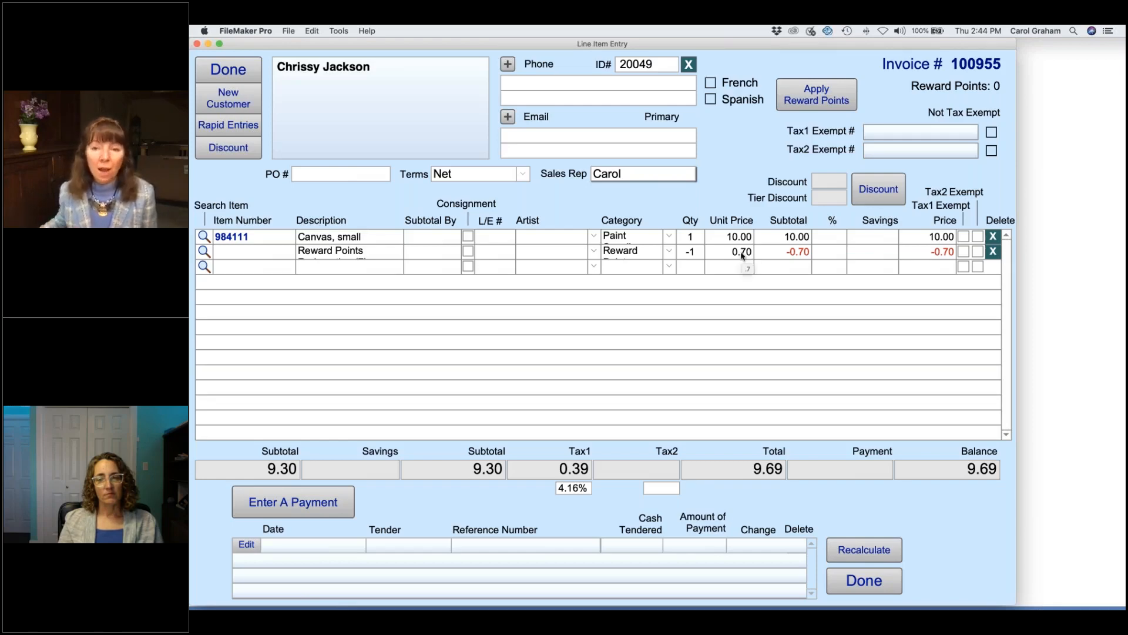
left_click(993, 252)
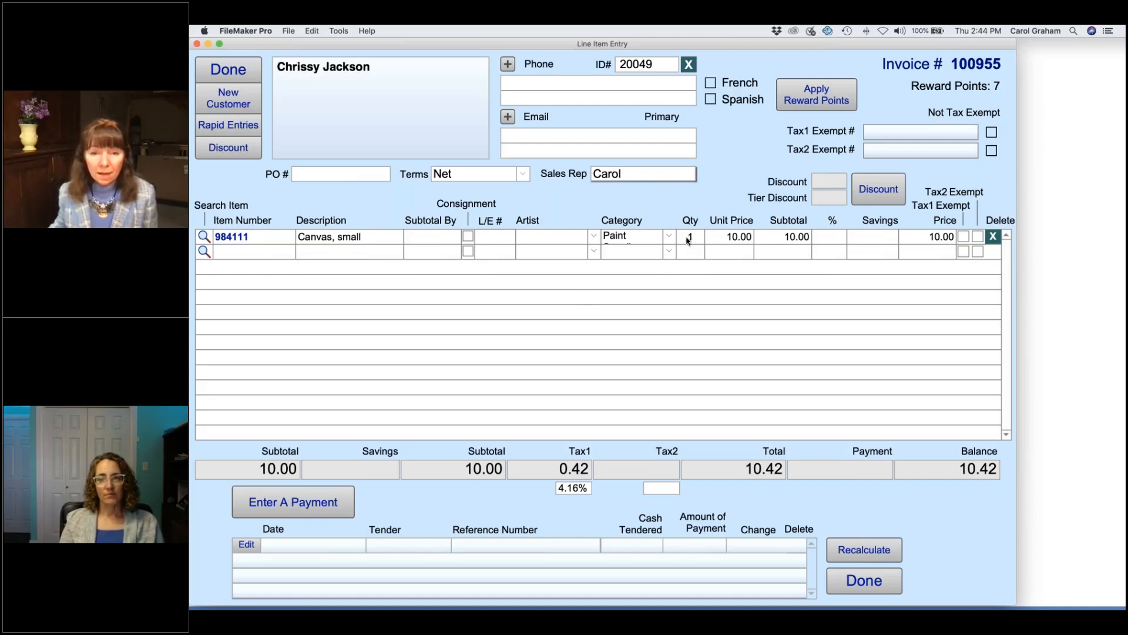
Step: Add the Dance of the Purple Dragon print (100250) at 36.00 and pay the 47.91 total by VISA
left_click(204, 253)
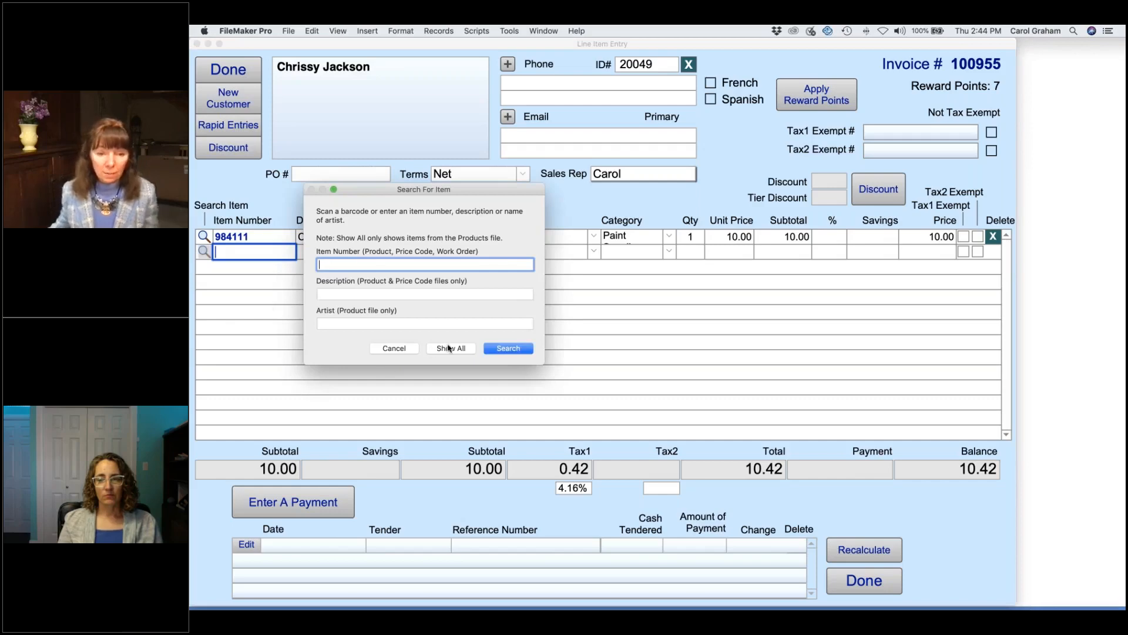
left_click(450, 349)
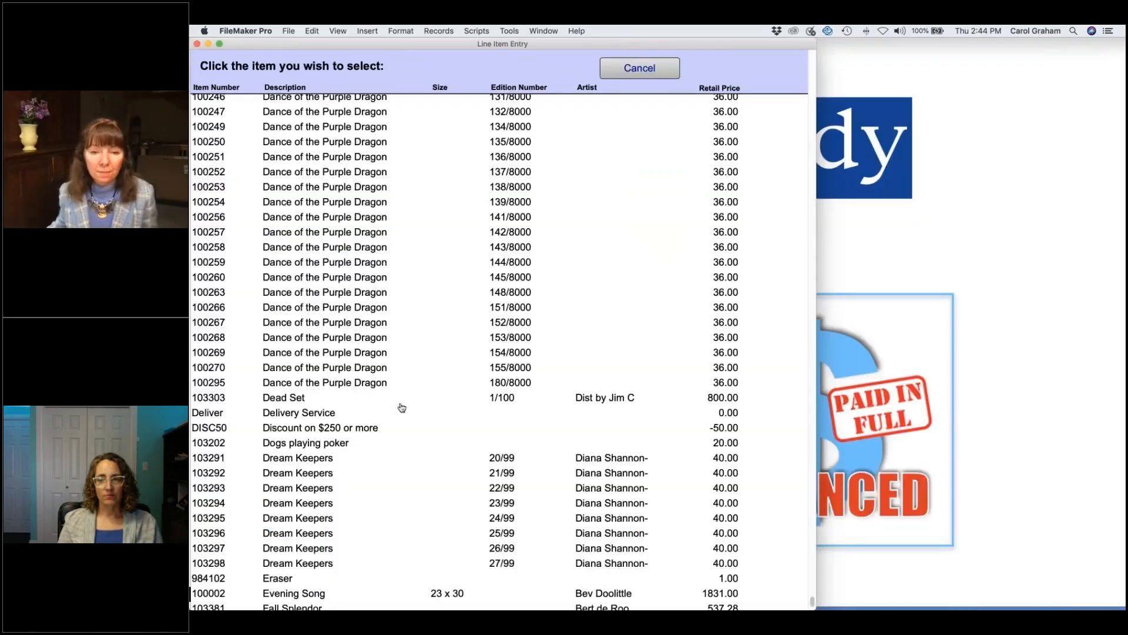
left_click(373, 146)
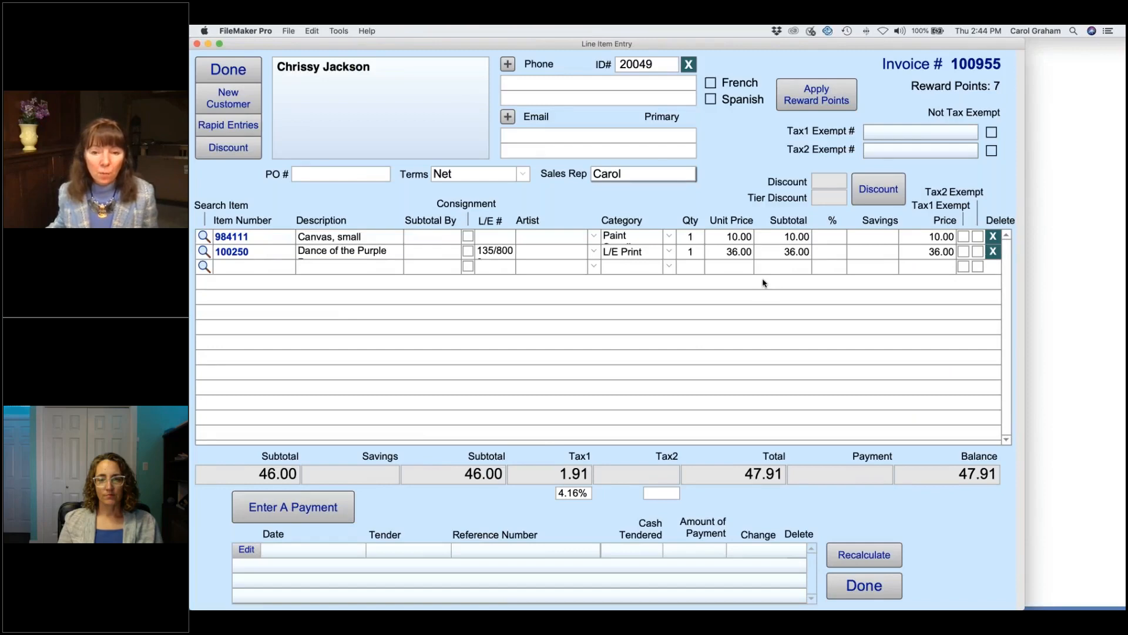
left_click(323, 508)
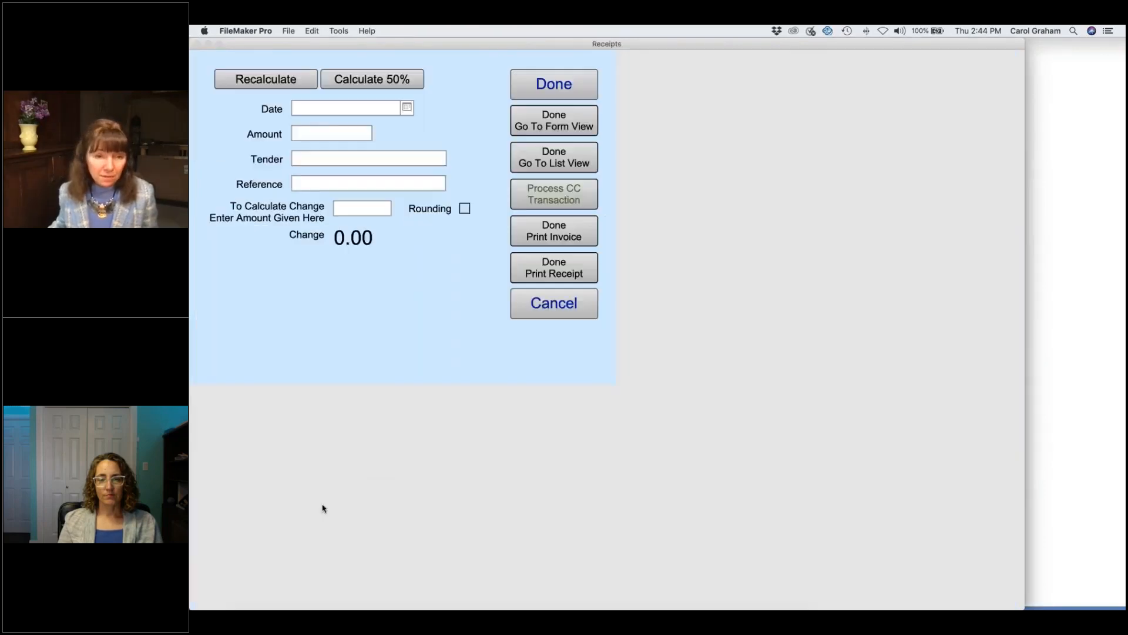
left_click(310, 205)
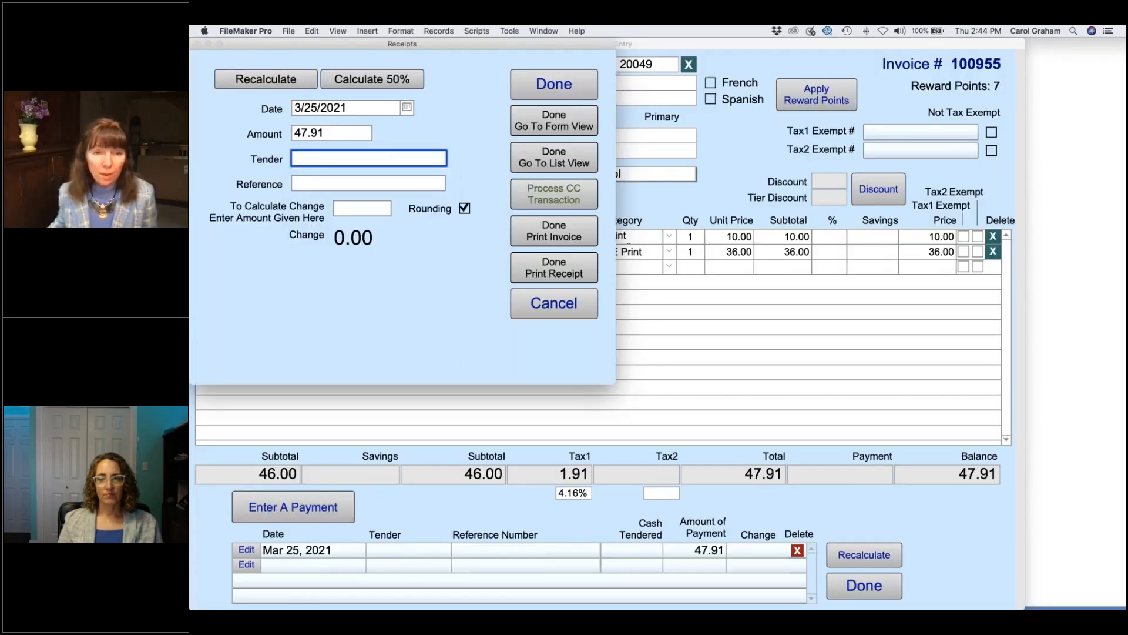
left_click(553, 84)
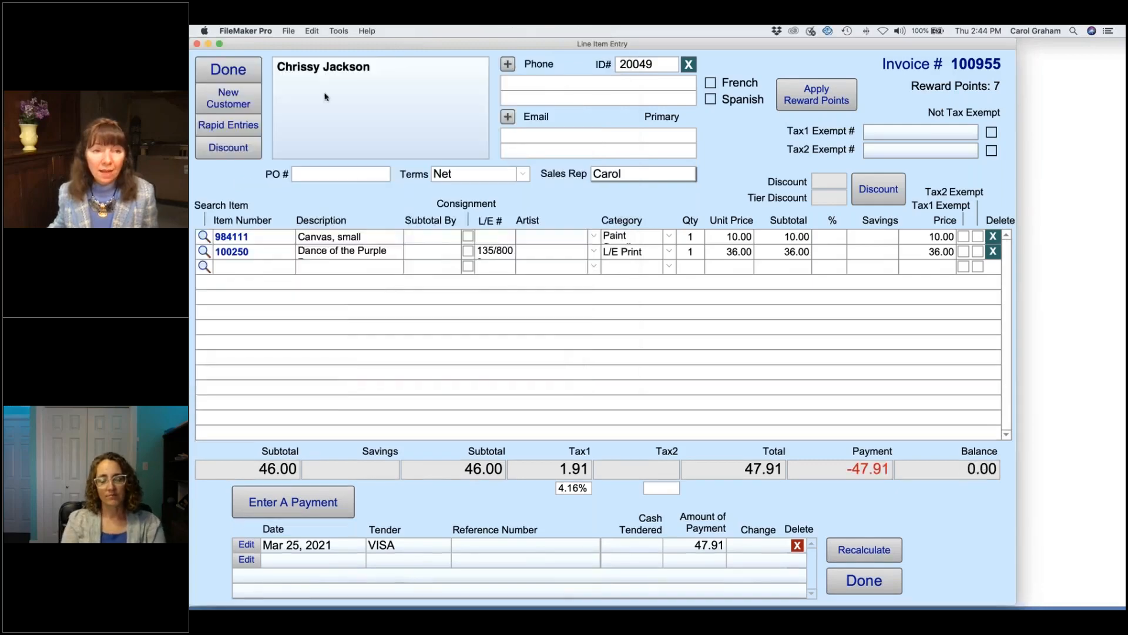
left_click(237, 72)
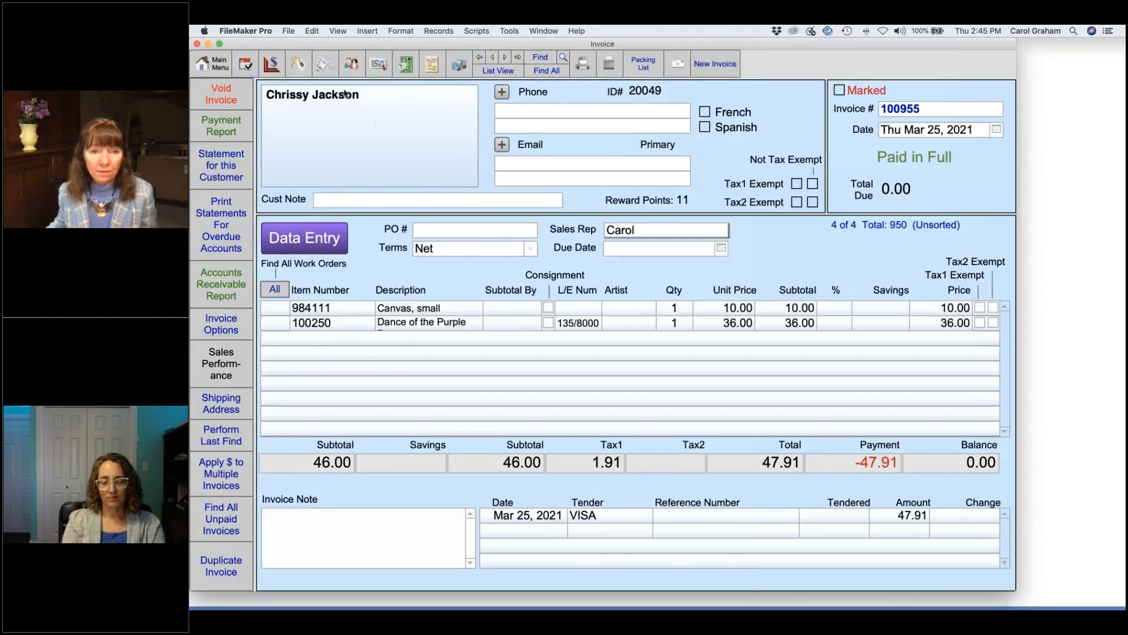
Step: Check the customer's contact record, then reopen invoice 100955, paid in full at 47.91
left_click(352, 64)
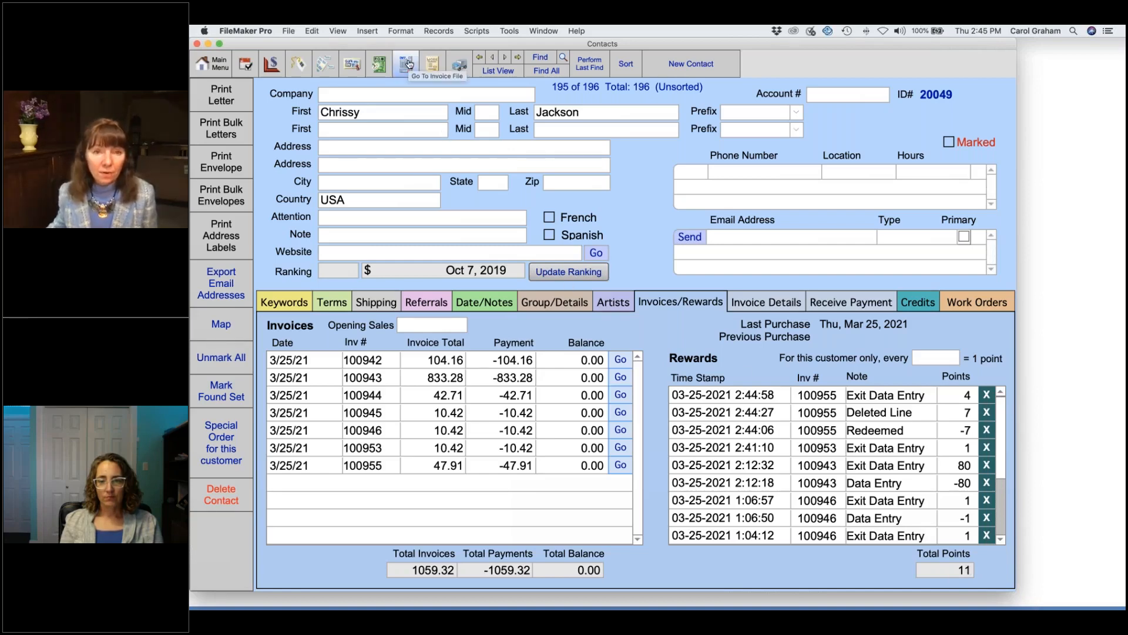
left_click(408, 64)
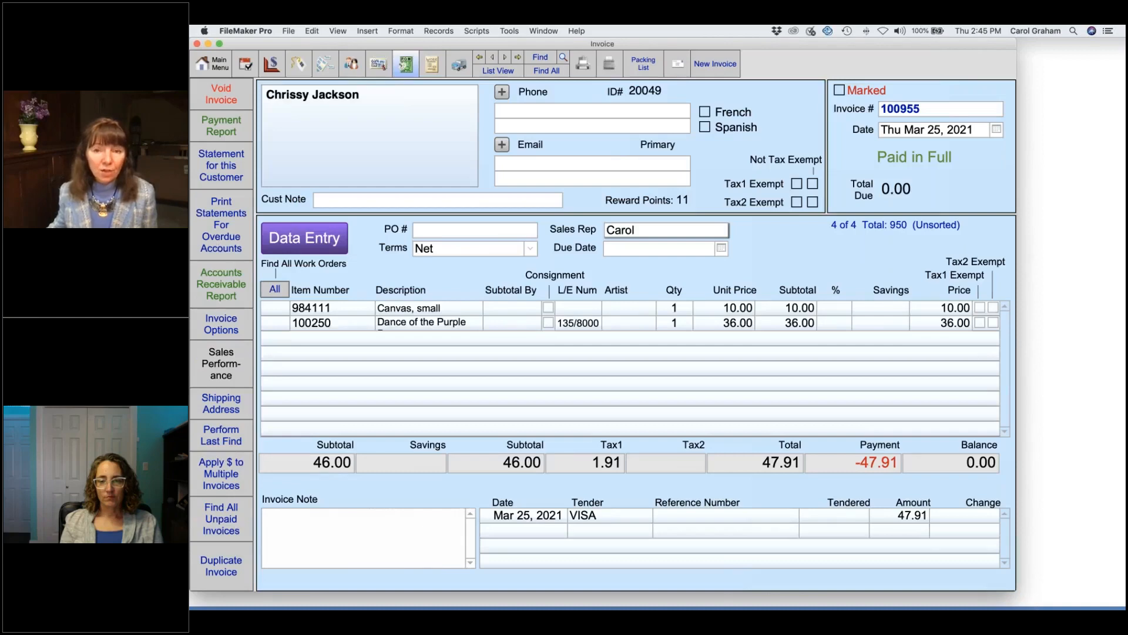
Step: Start invoice 100956 with Remembering the Steam Engine (103274) at 50.00, found by artist search
left_click(719, 64)
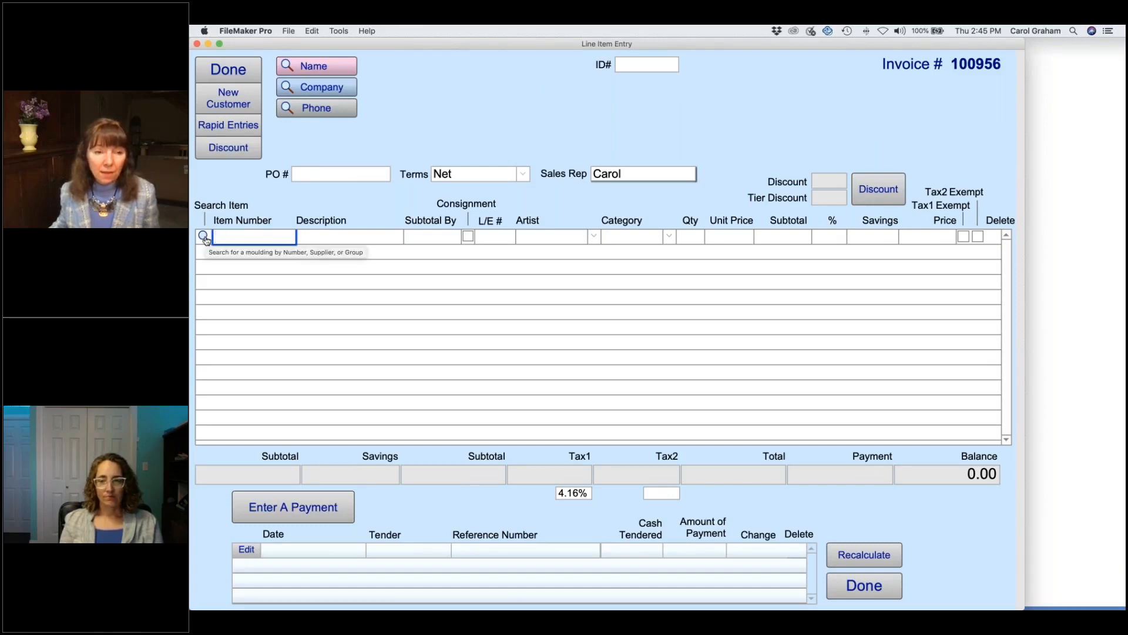
left_click(204, 237)
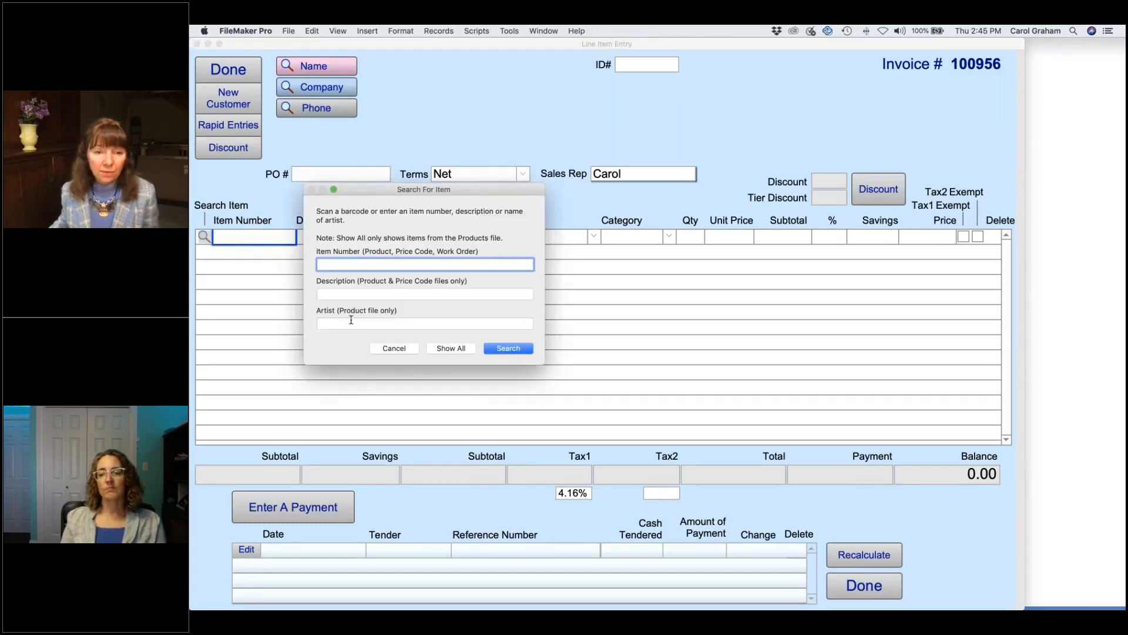
left_click(350, 293)
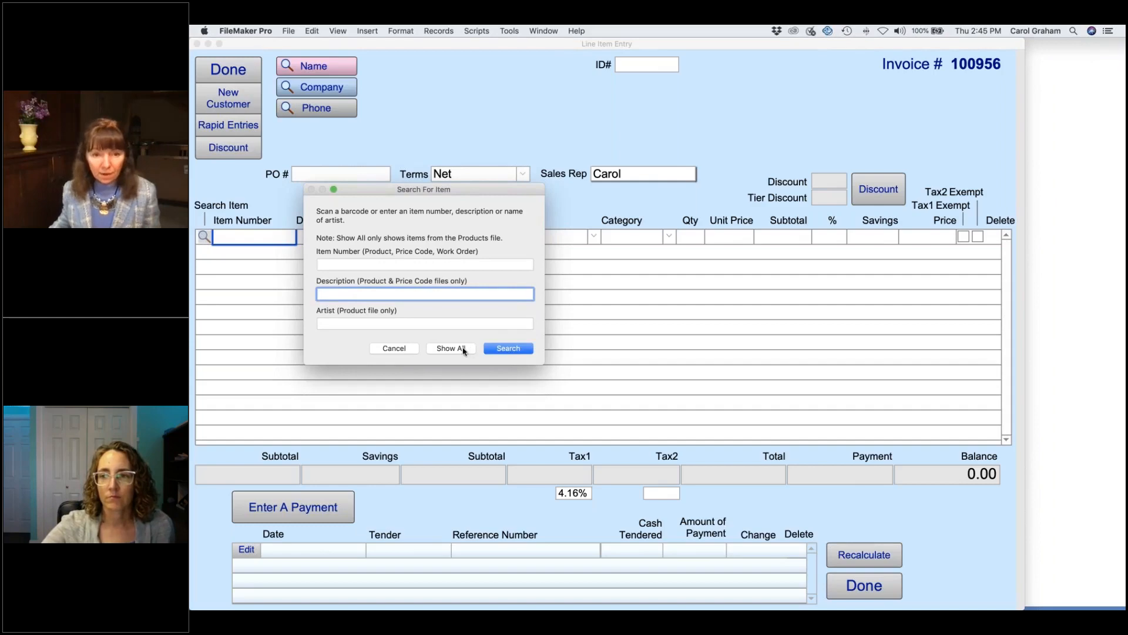
left_click(363, 324)
type("carol")
key("Return")
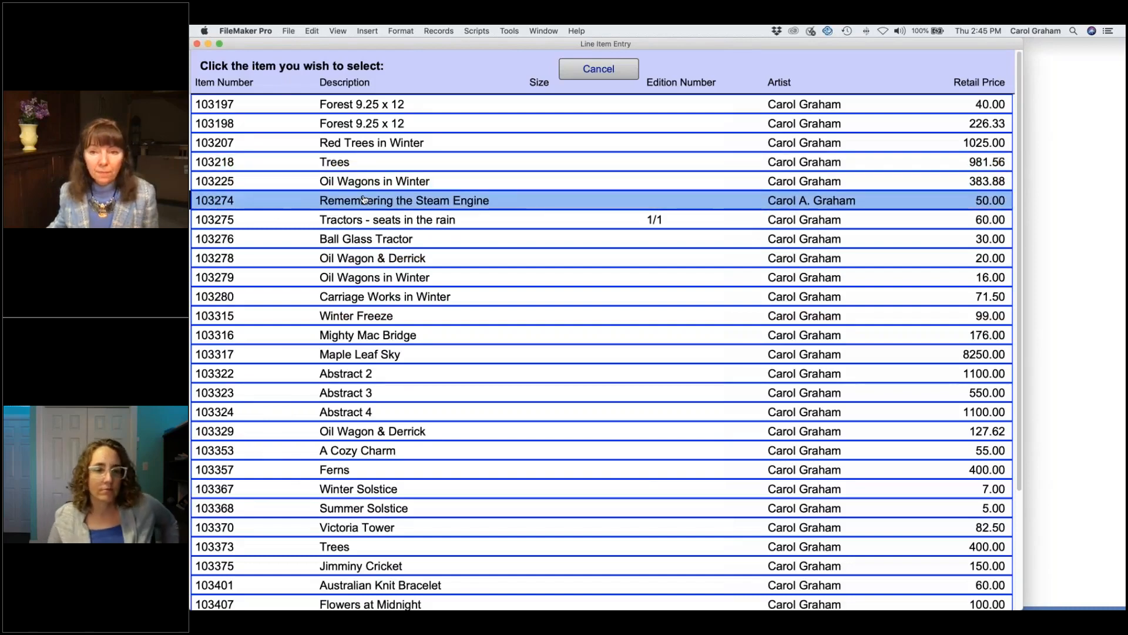
left_click(365, 200)
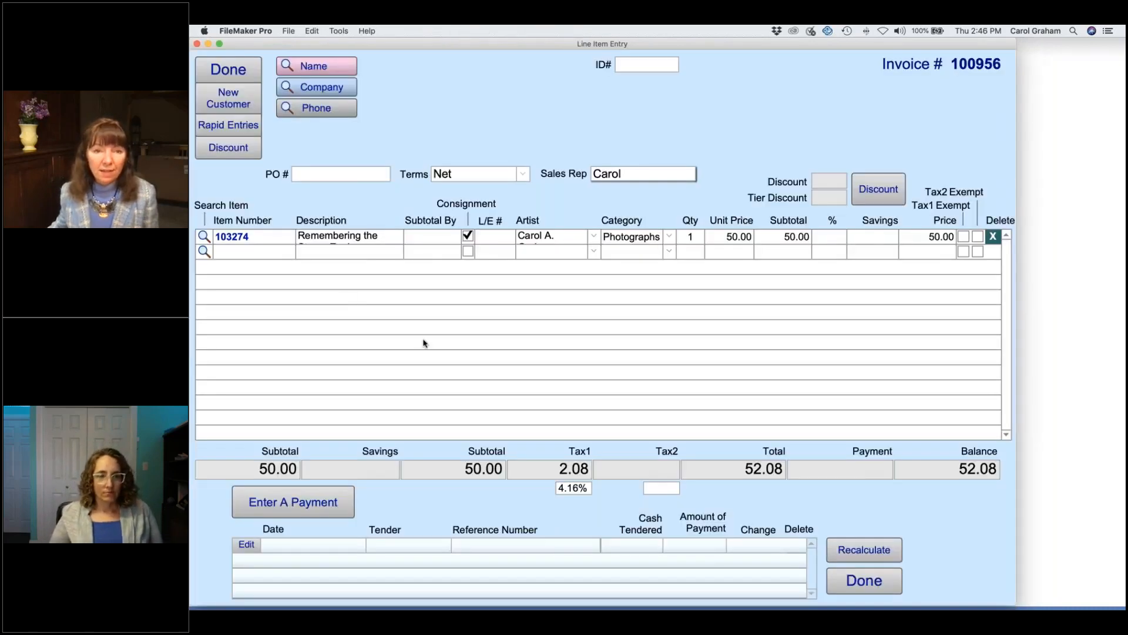
Step: Attach the customer by name search, showing her 11 reward points
left_click(317, 65)
type("chri")
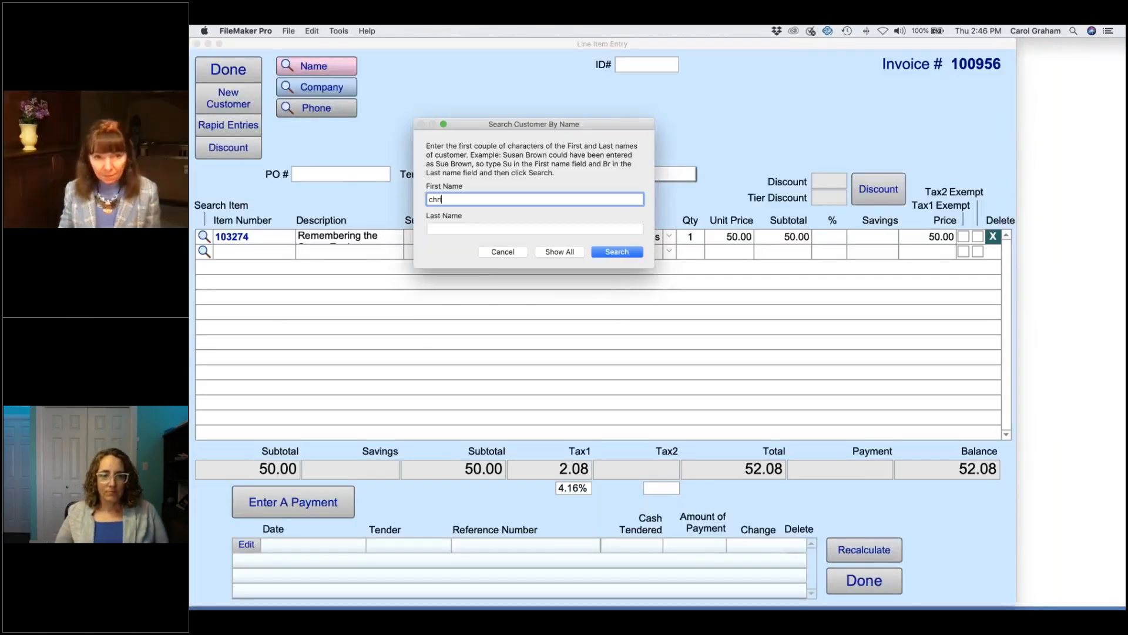
type("ssy")
key("Return")
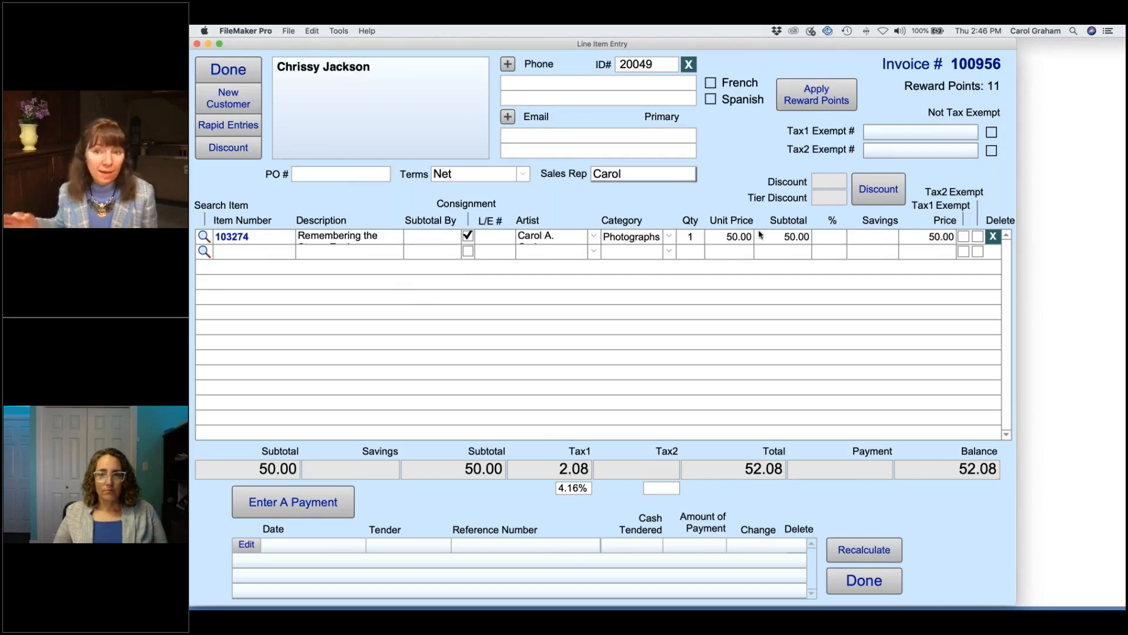
Step: Redeem 1.10 in reward points and pay the remaining 50.93 by VISA, leaving 4 points
left_click(824, 98)
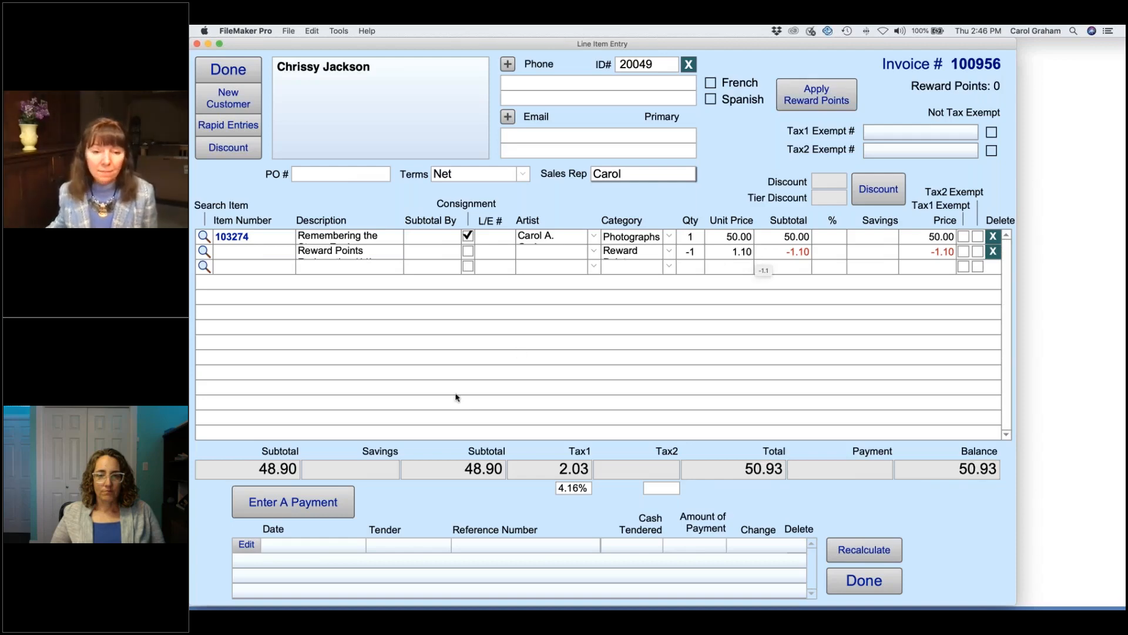
left_click(311, 504)
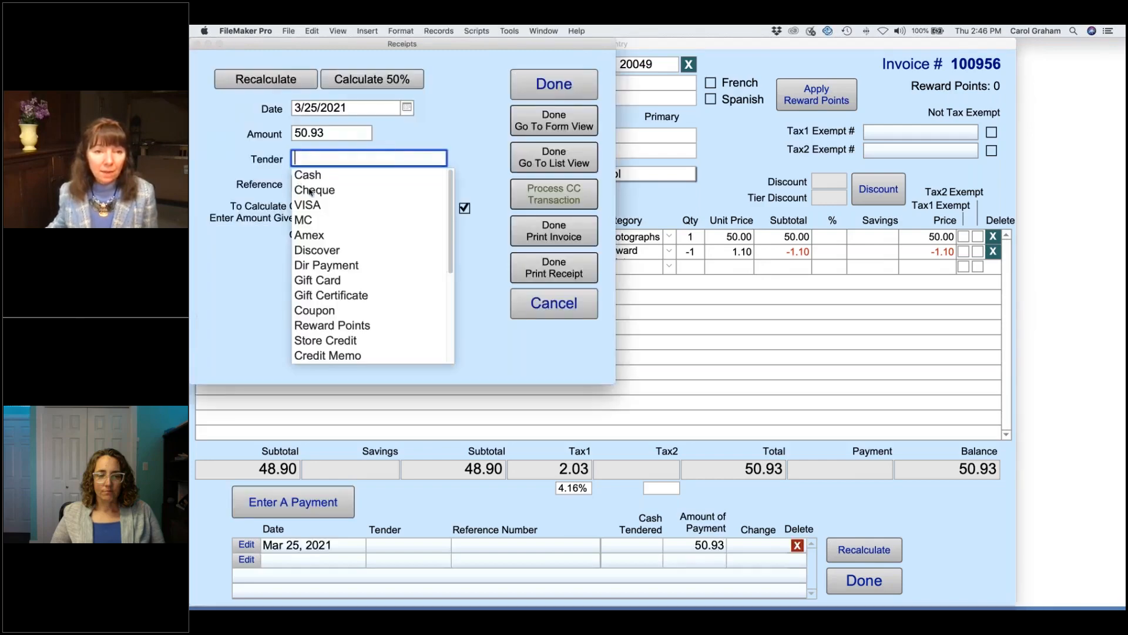
left_click(308, 207)
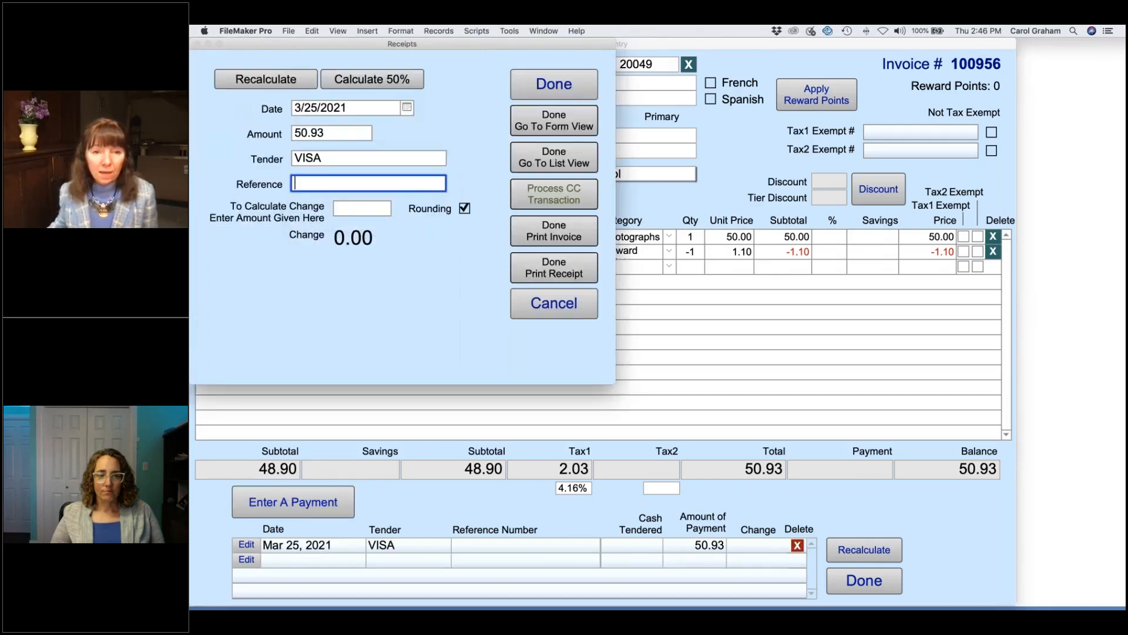
left_click(559, 86)
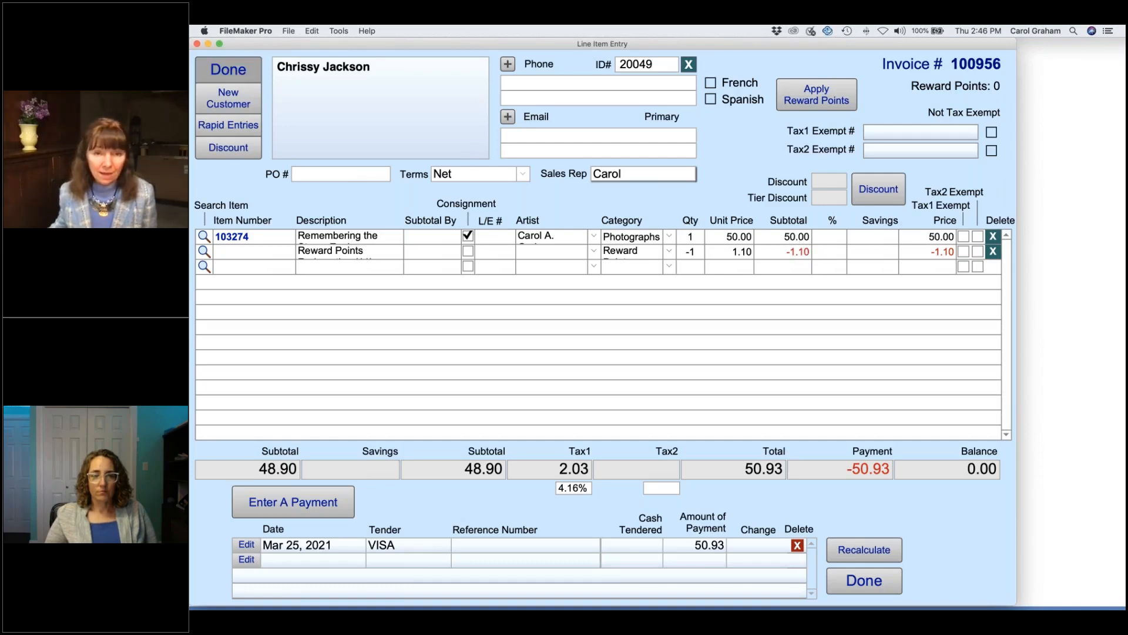
left_click(228, 69)
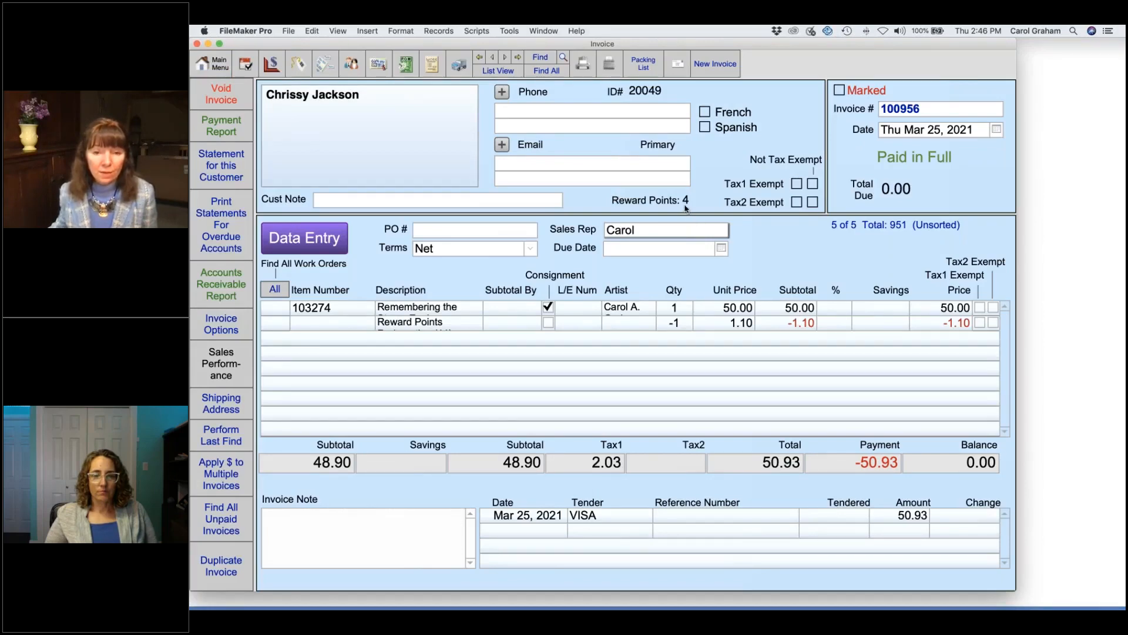
Step: Review the customer's rewards (11 redeemed, 4 earned), then return to the Main Menu
left_click(352, 64)
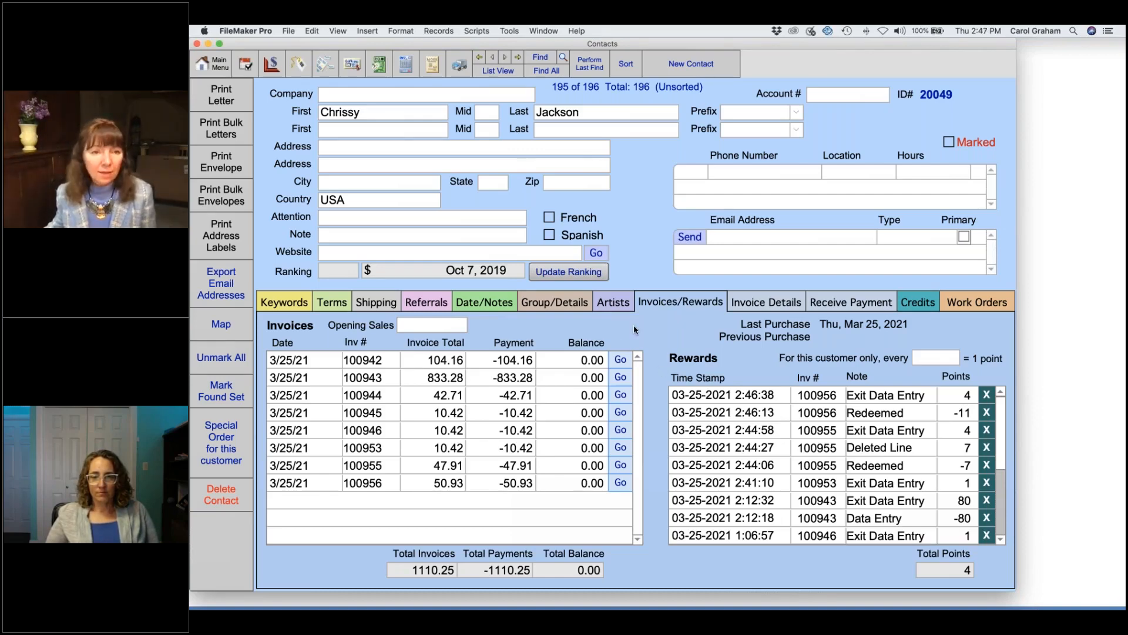
left_click(213, 64)
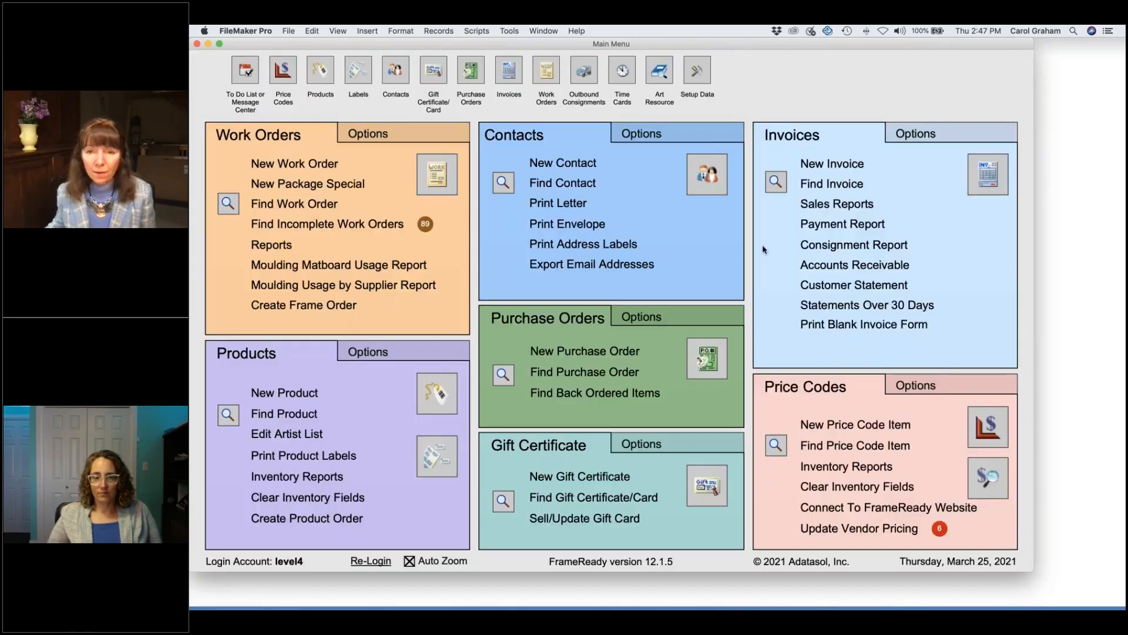
Step: Permanently delete the 3% sales rep from the Commissions table and close it
left_click(947, 136)
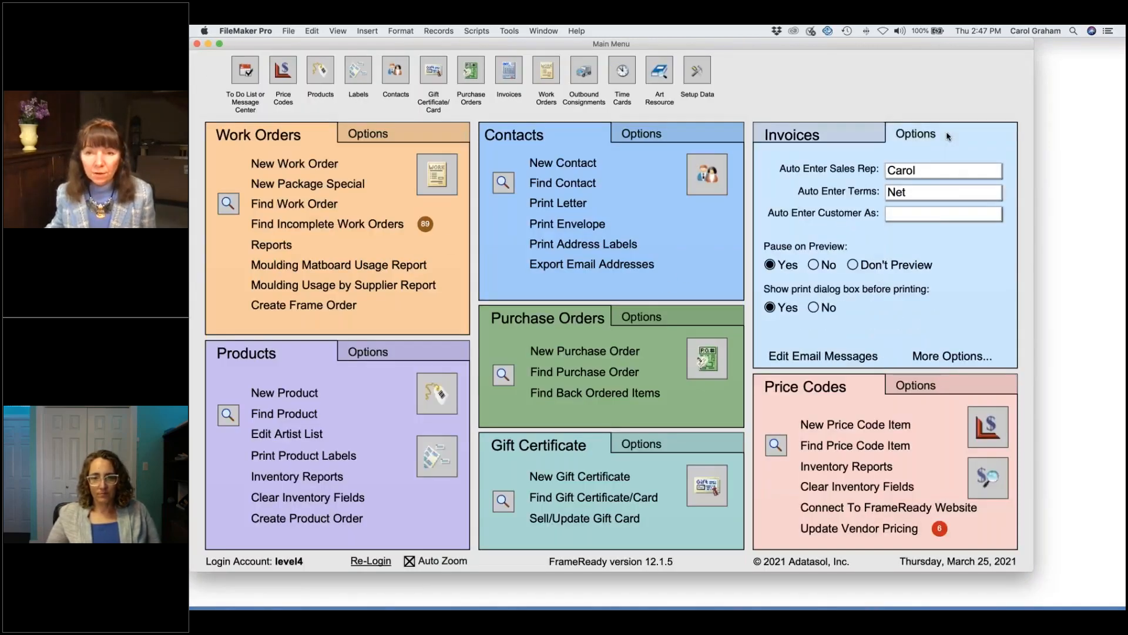
left_click(947, 359)
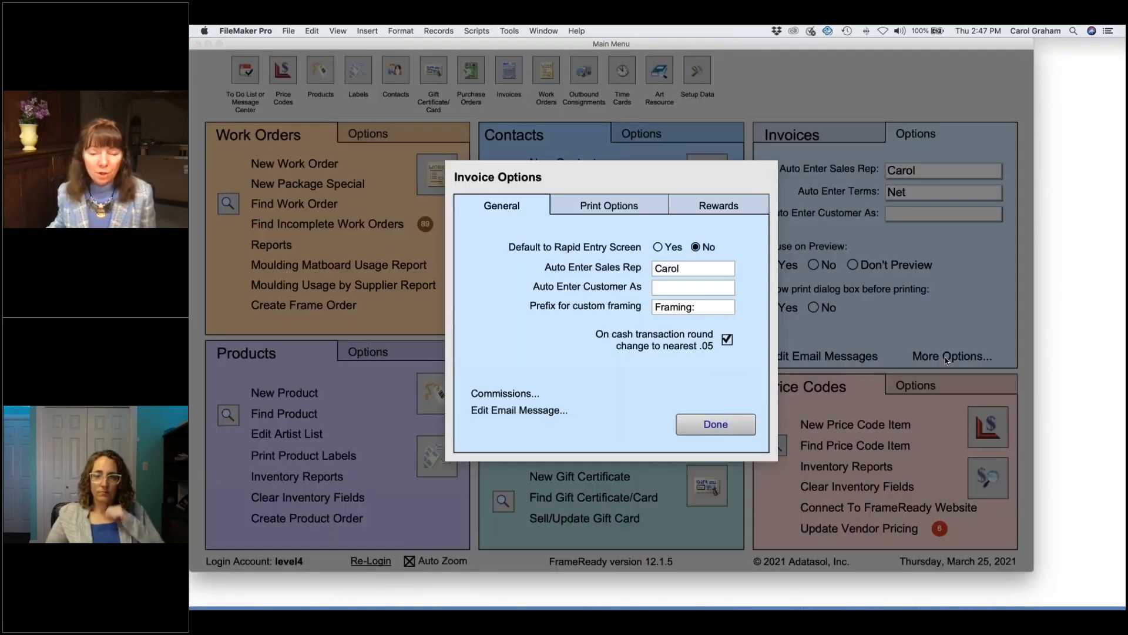
left_click(506, 393)
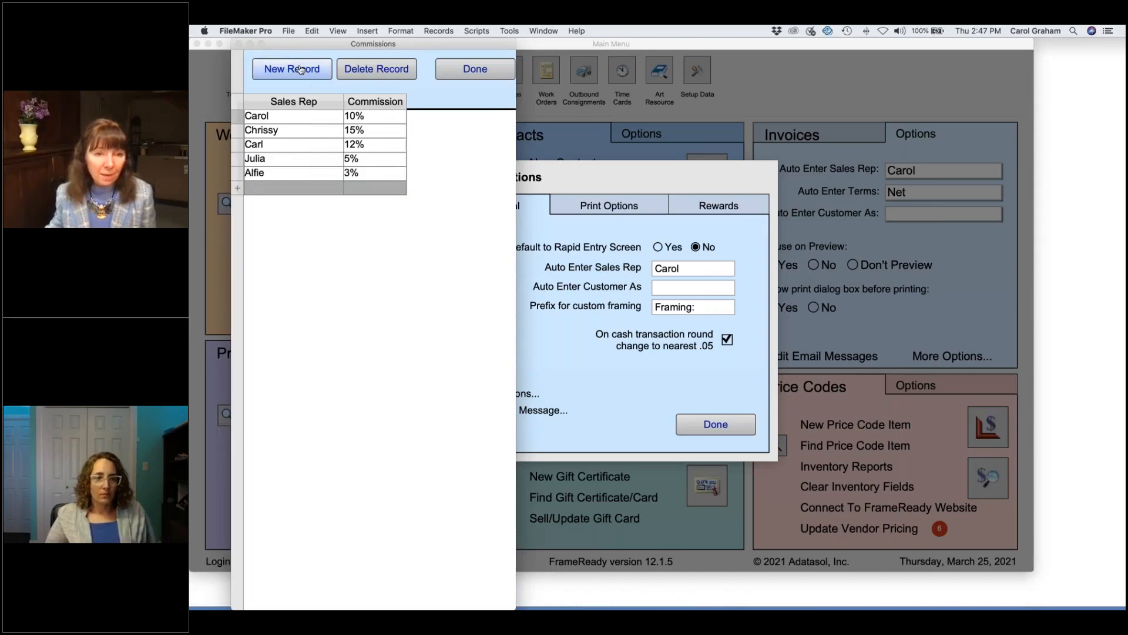
left_click(273, 173)
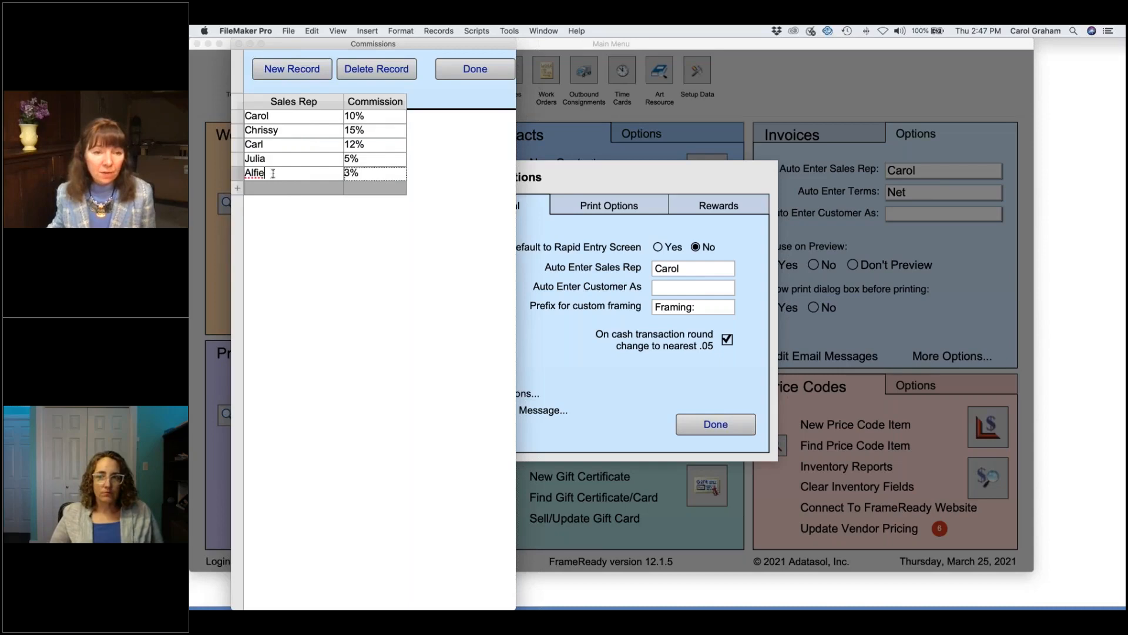
left_click(387, 70)
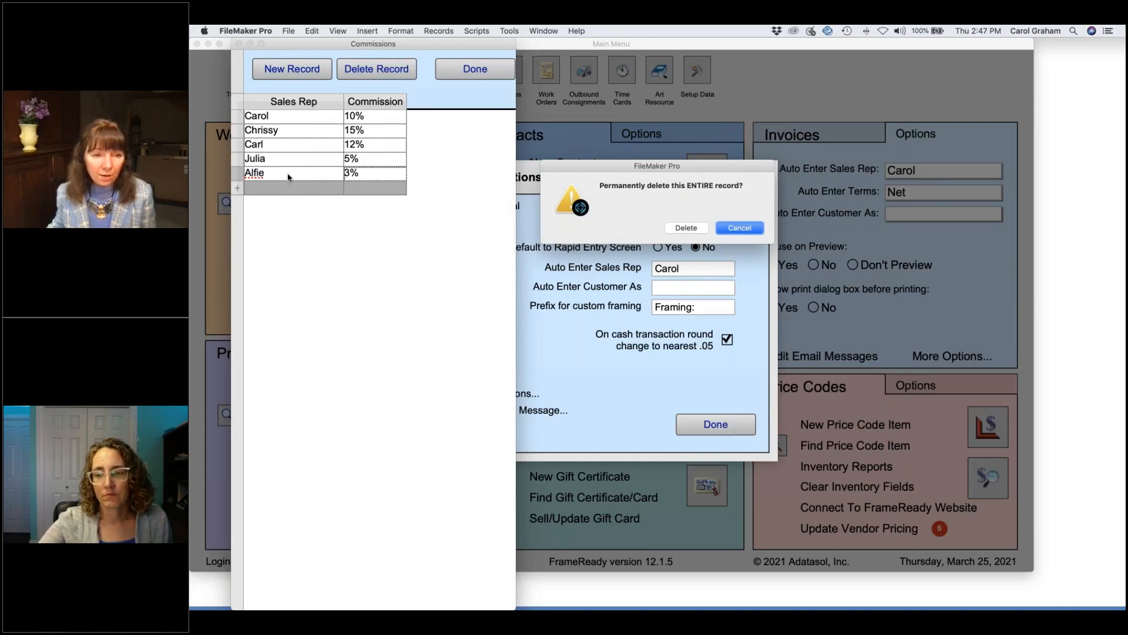
left_click(699, 228)
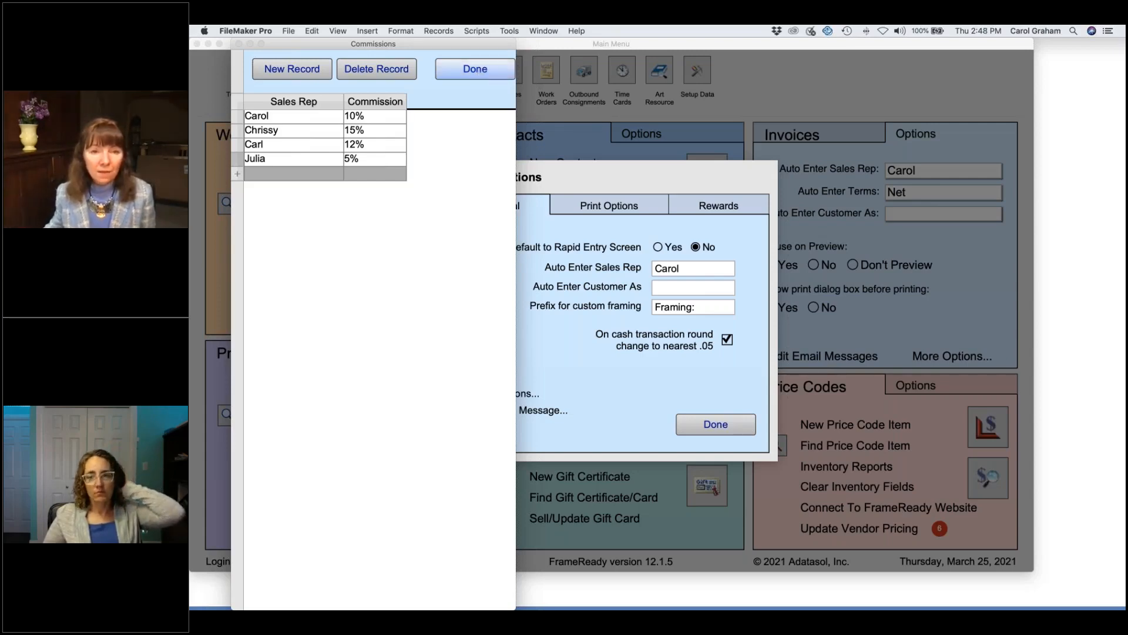
left_click(475, 68)
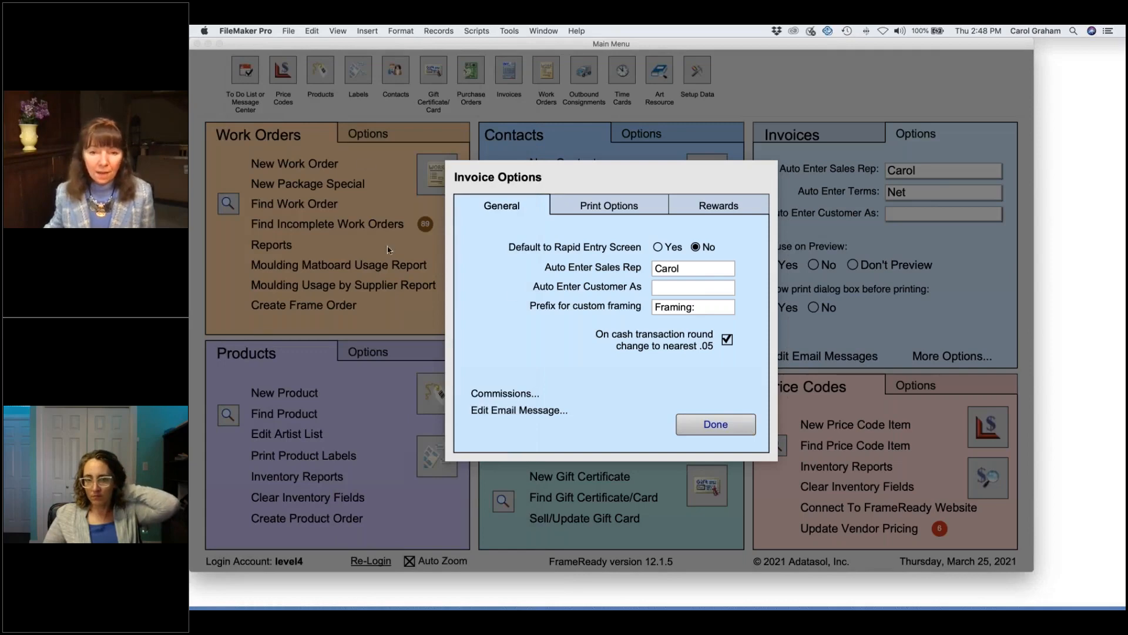
left_click(713, 424)
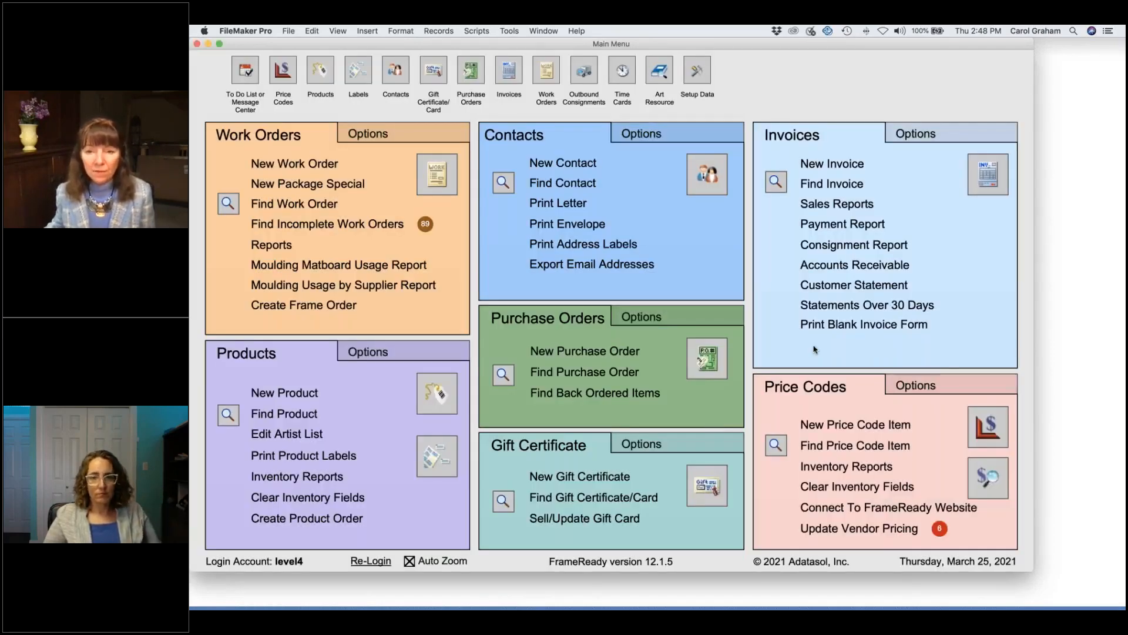
Step: Preview the commissions report for March 25, 2021
left_click(851, 205)
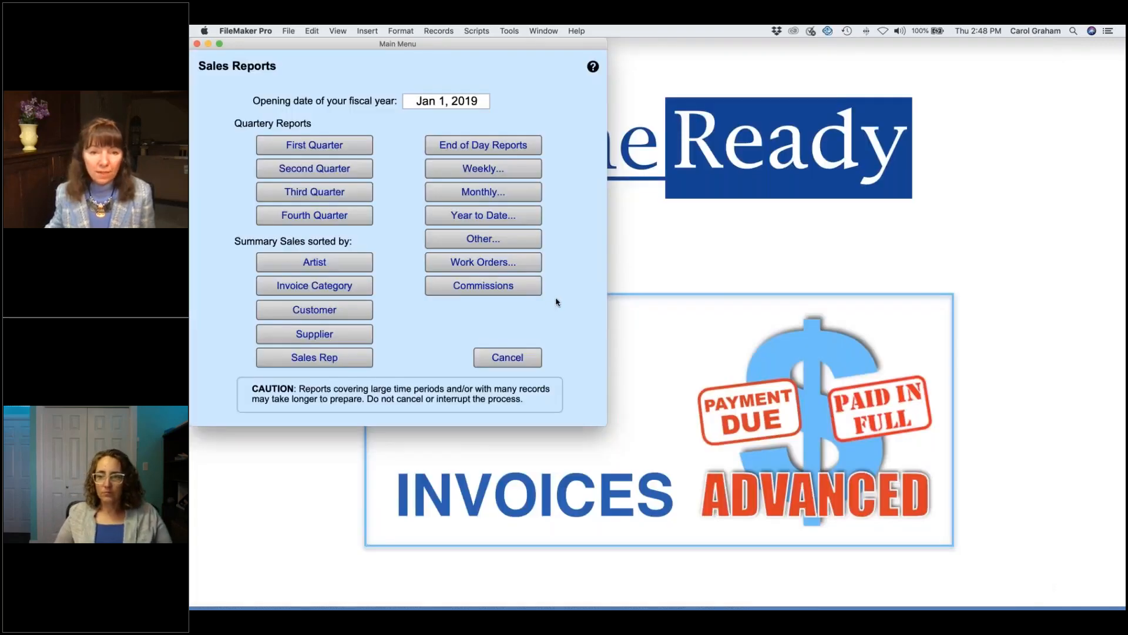
left_click(520, 286)
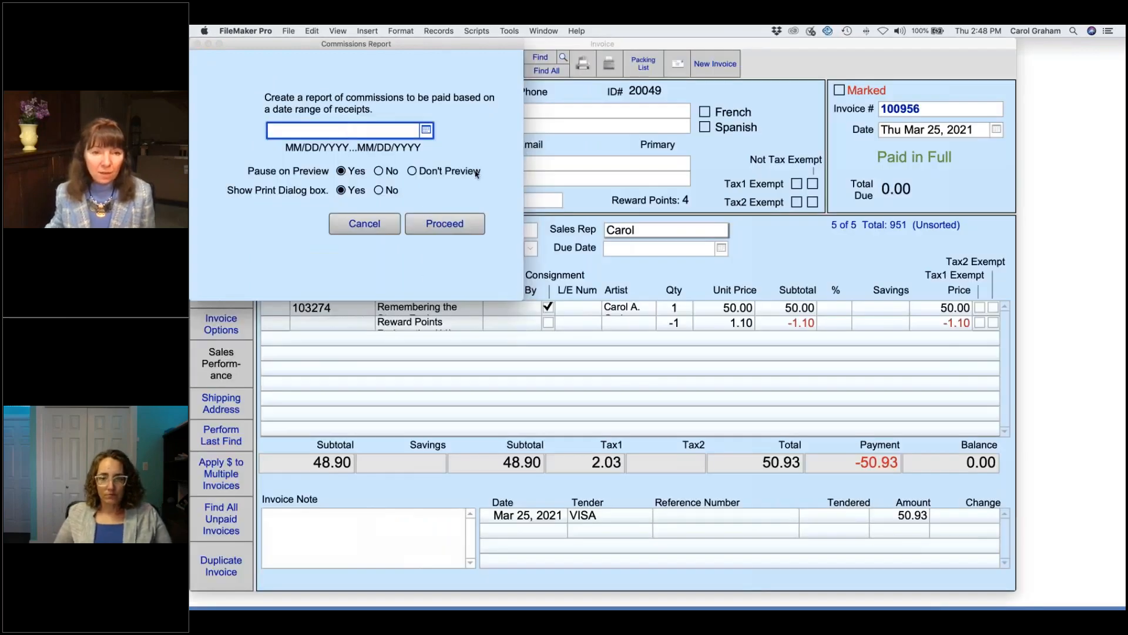
left_click(426, 130)
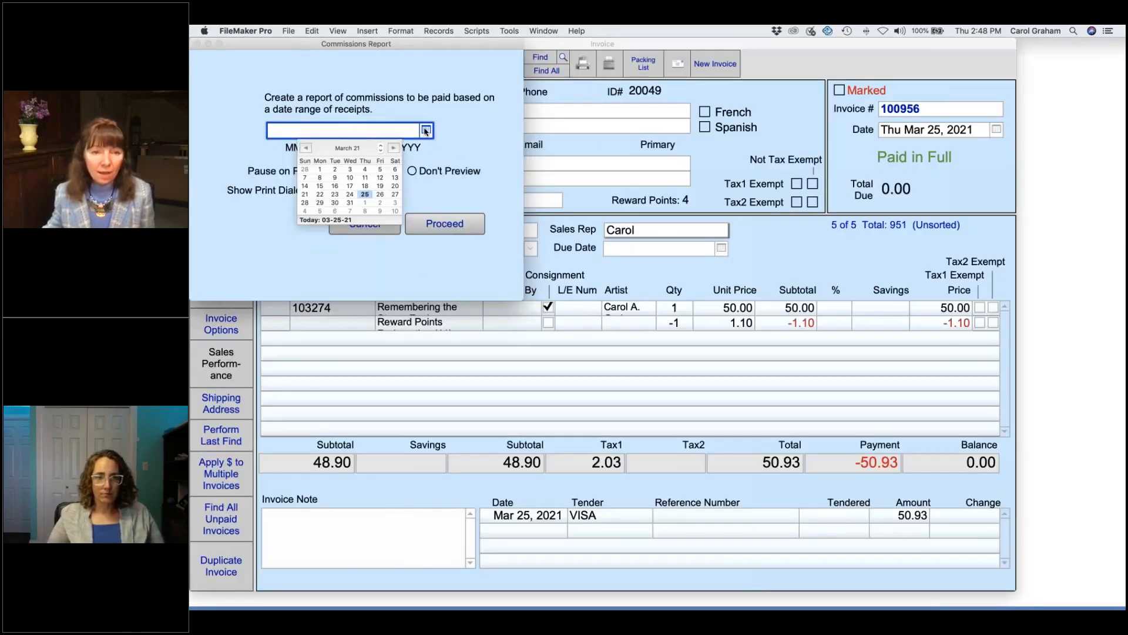
left_click(366, 195)
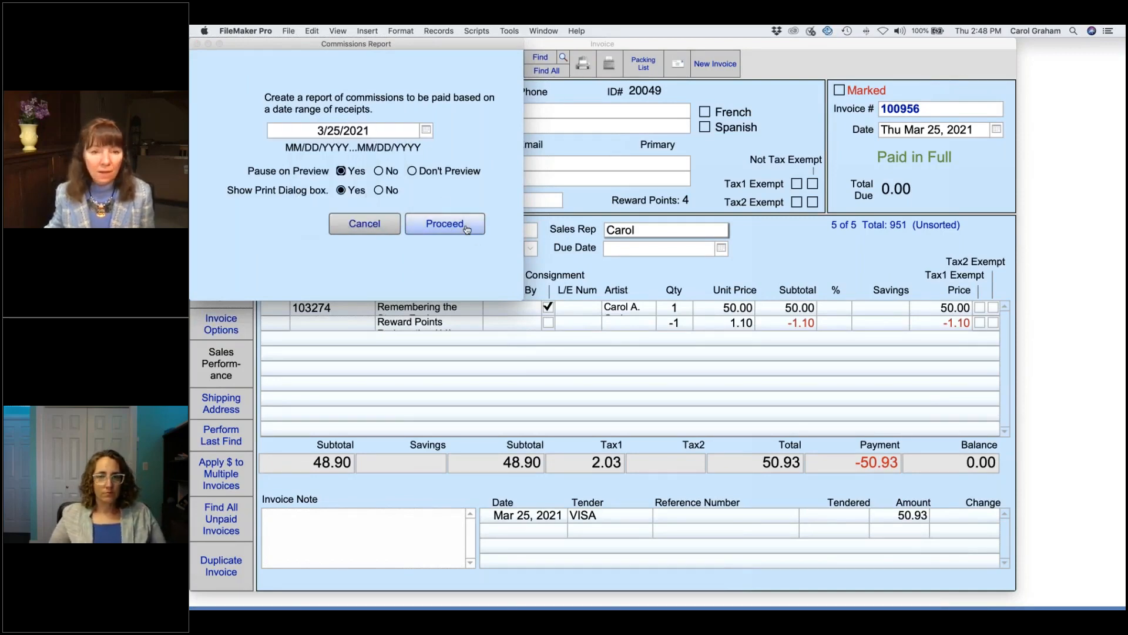
left_click(445, 224)
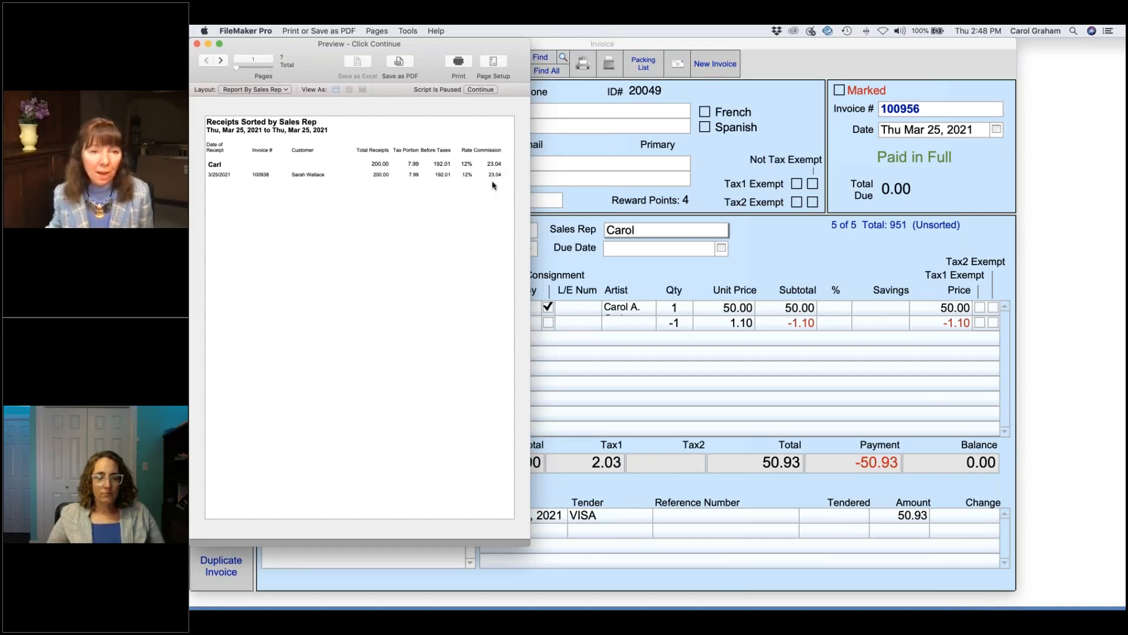
Step: Page through the report preview to page 3 and back to page 1
left_click(221, 61)
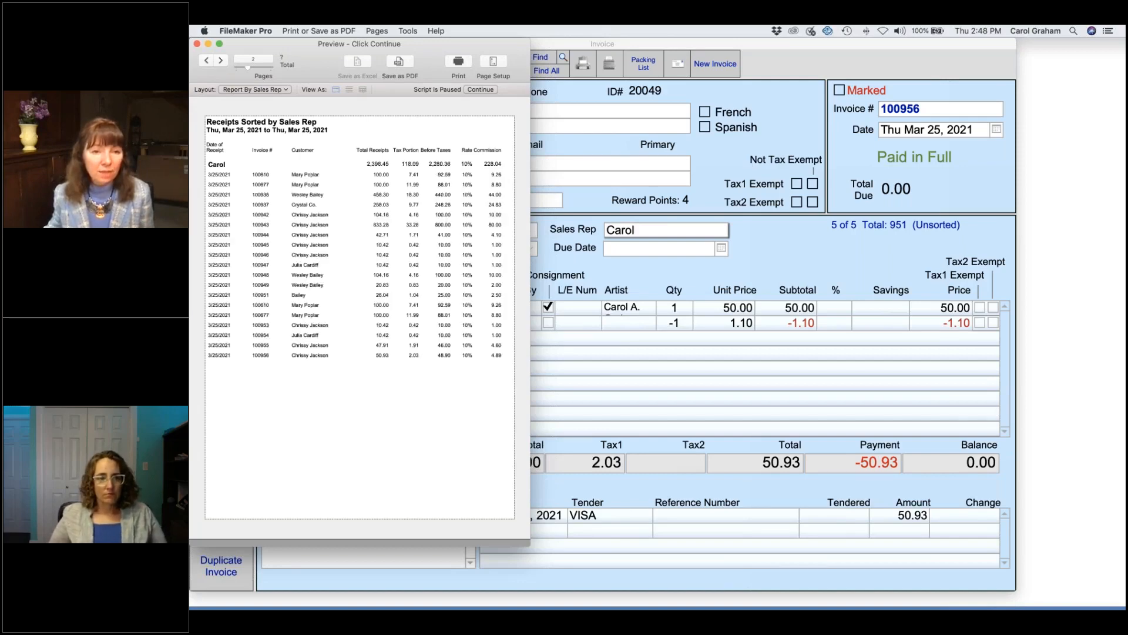
left_click(220, 60)
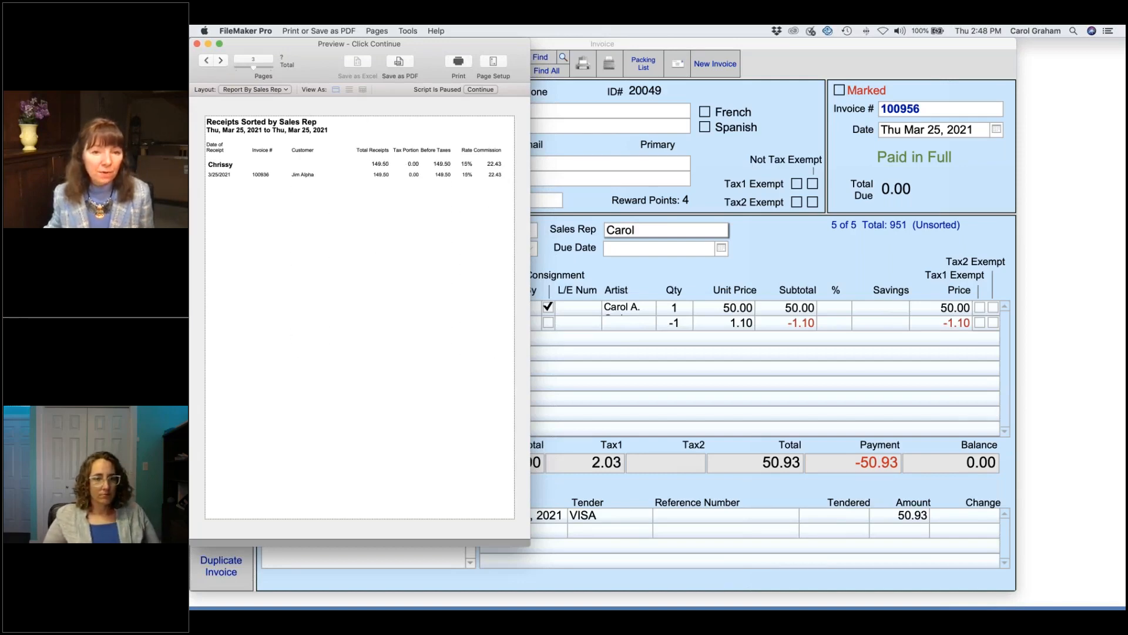
left_click(207, 61)
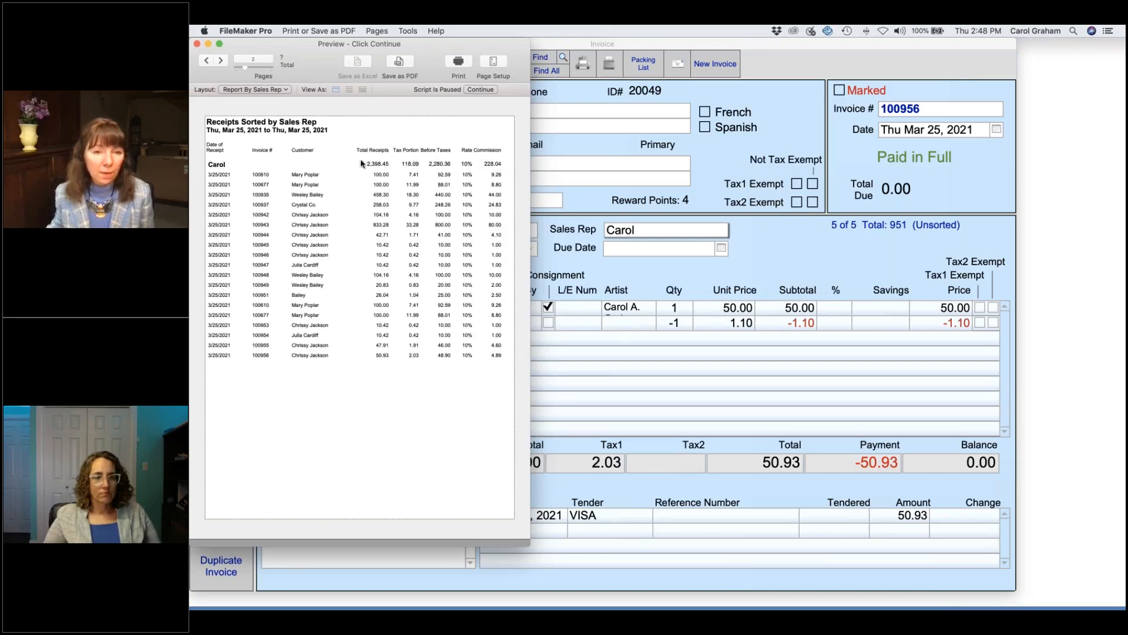
left_click(207, 61)
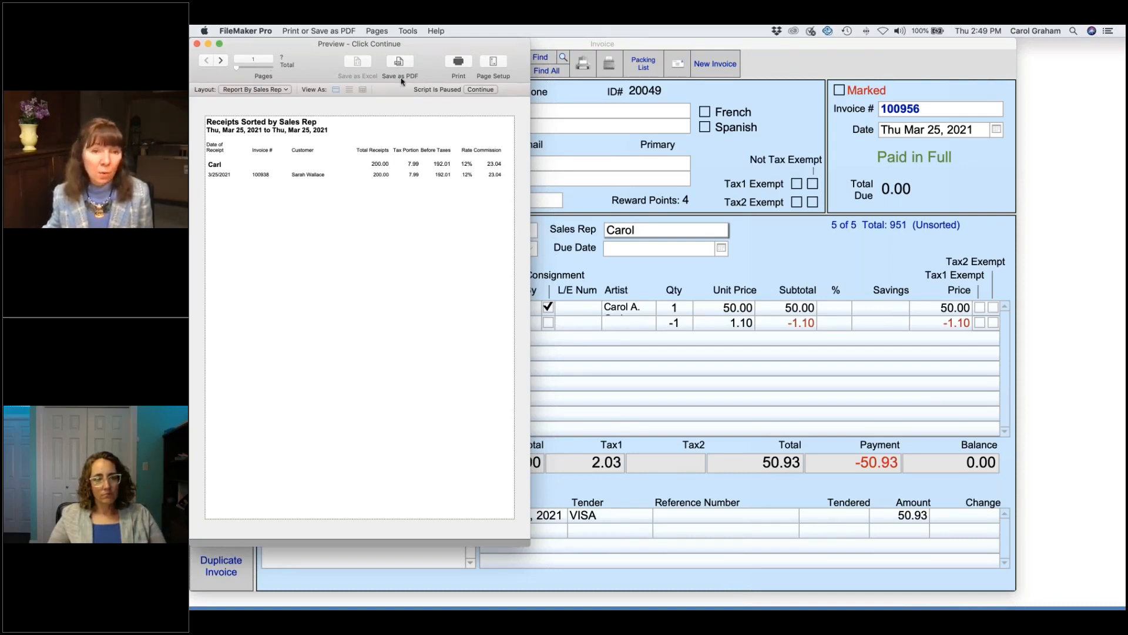
Step: Close the per-receipt and summary commissions previews without printing
left_click(481, 90)
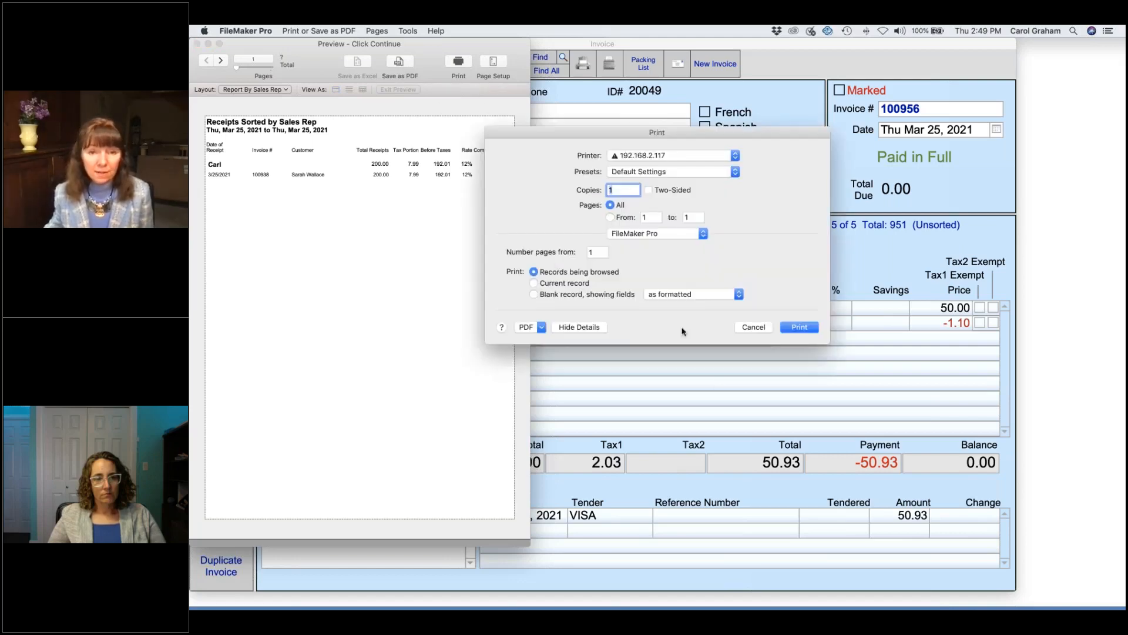
left_click(754, 328)
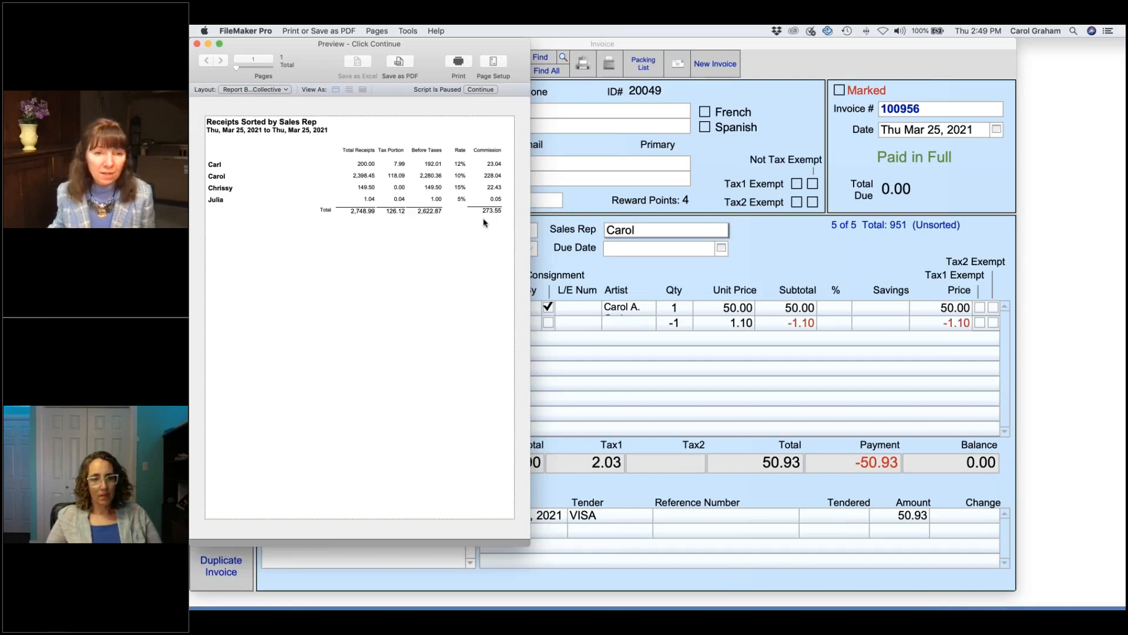
left_click(481, 90)
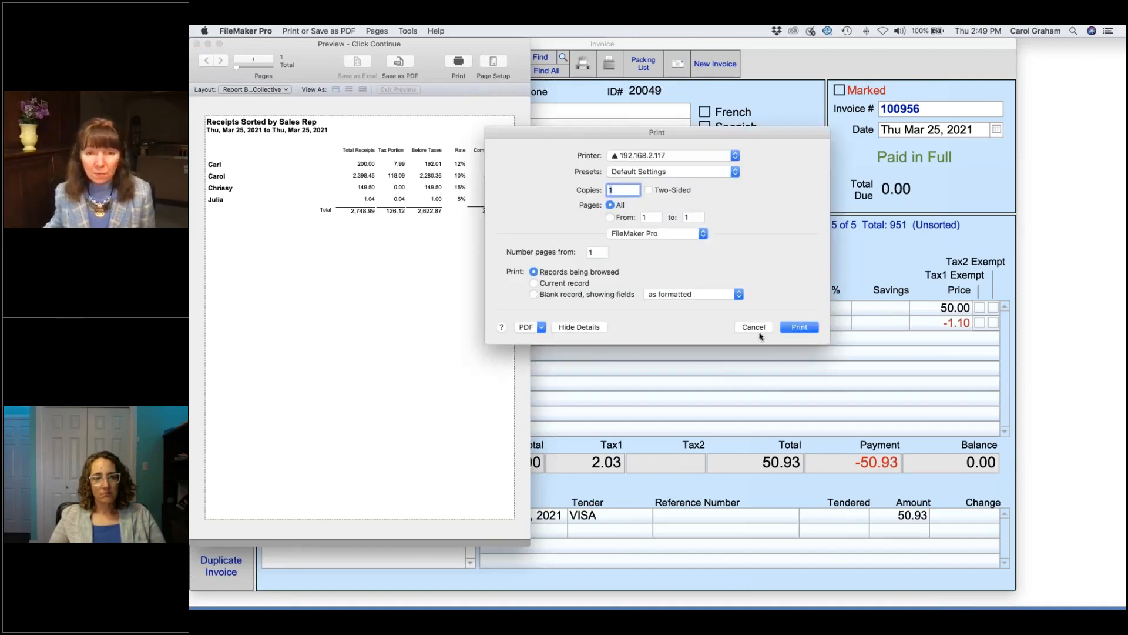
left_click(755, 327)
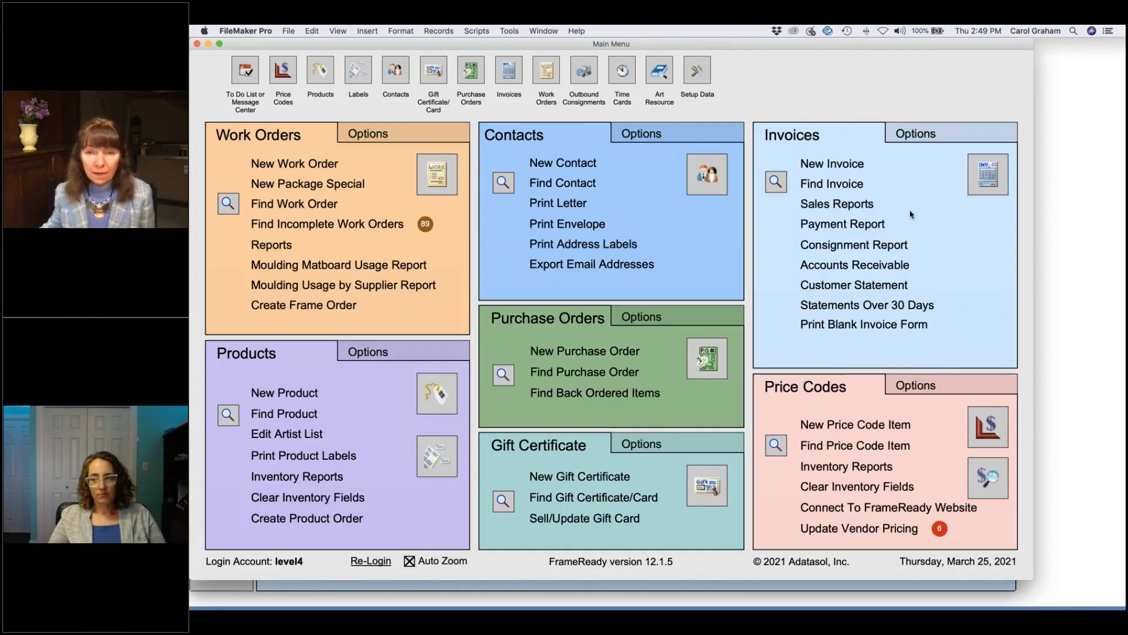
Step: Reopen the sales rep Commissions table from the invoice options
left_click(942, 137)
left_click(934, 355)
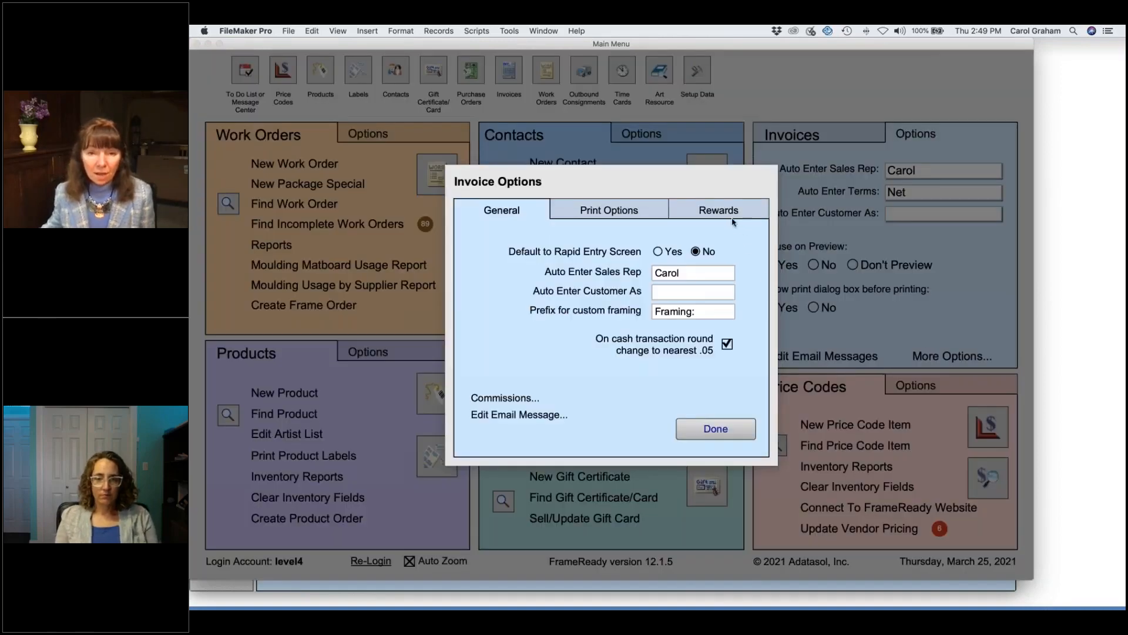
left_click(505, 398)
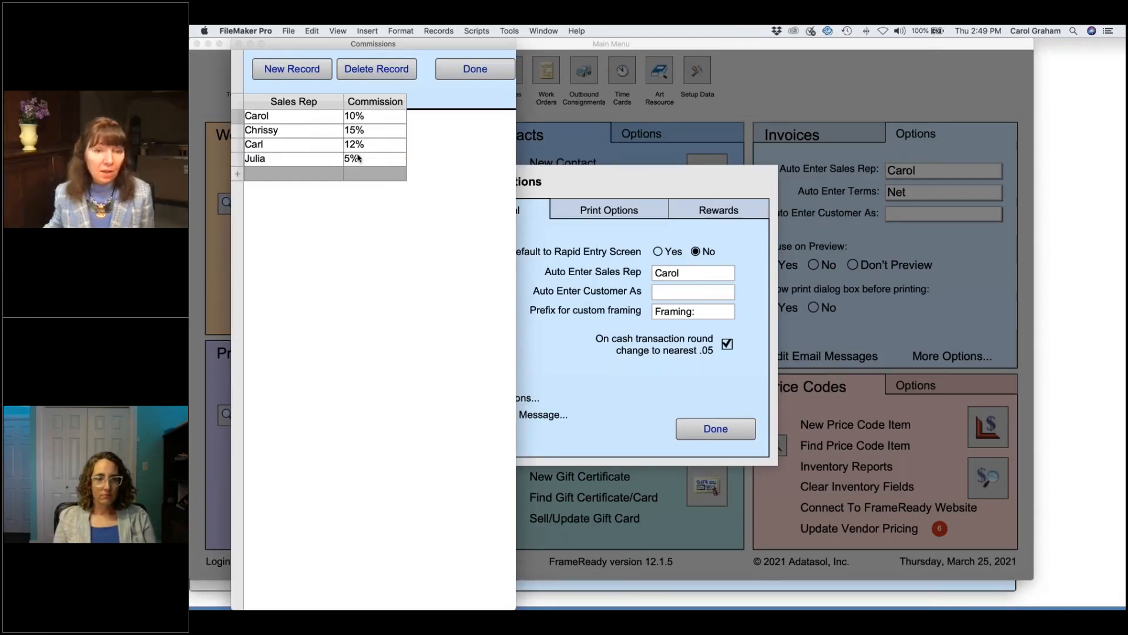
Step: Change the 5% sales rep's commission rate to .10 (10%) and close the table
left_click_drag(365, 162, 321, 160)
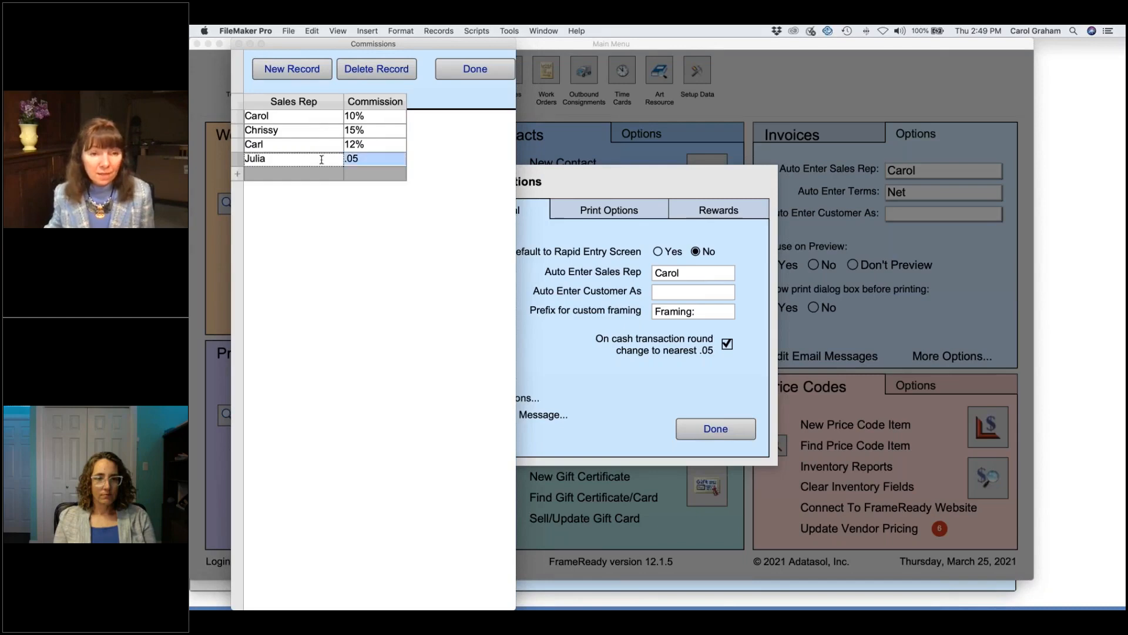
type(".10")
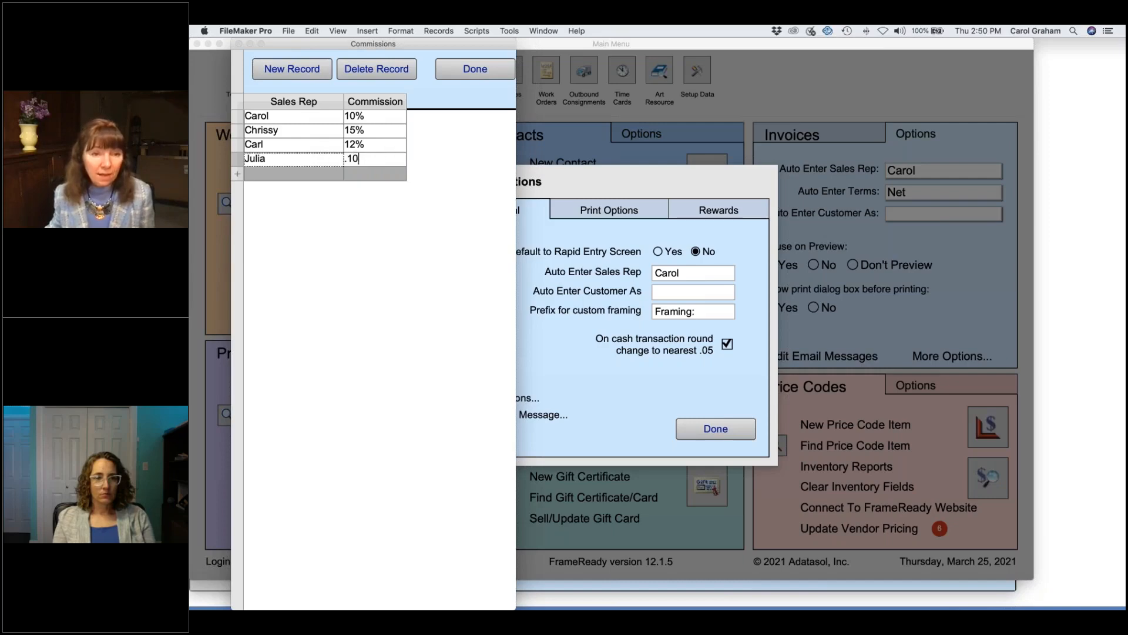
key("Tab")
key("Tab")
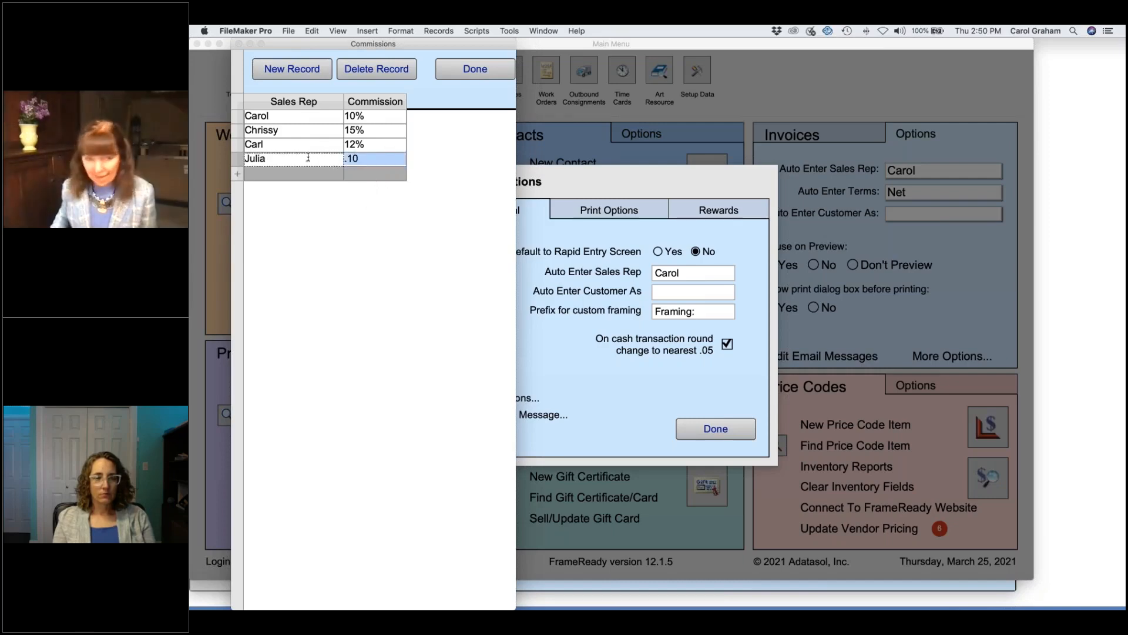
left_click(447, 168)
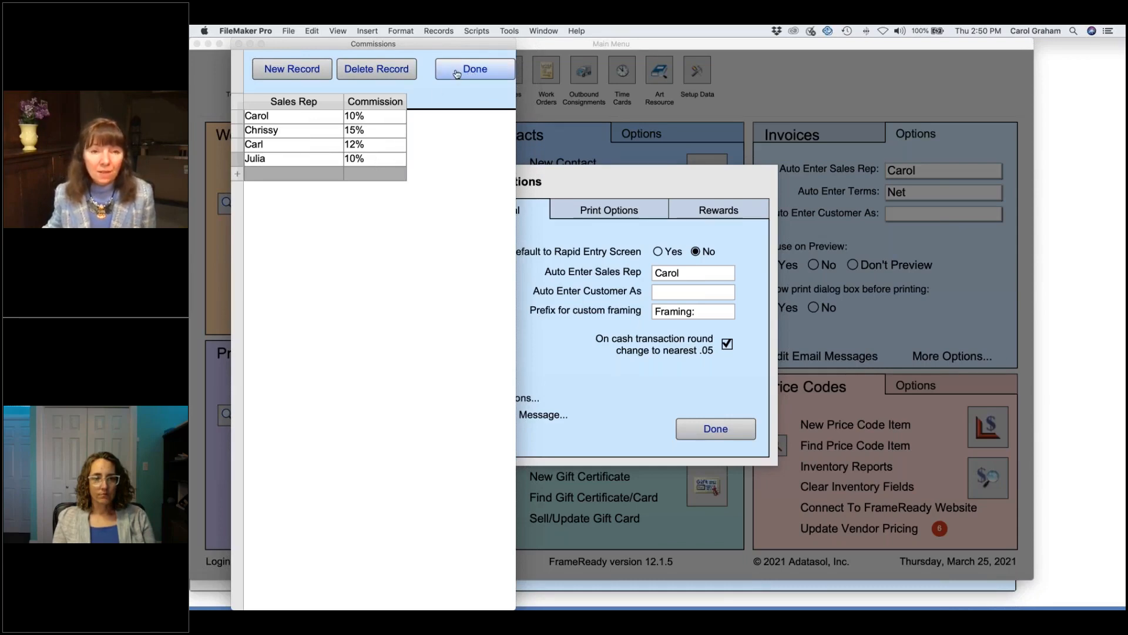
left_click(475, 69)
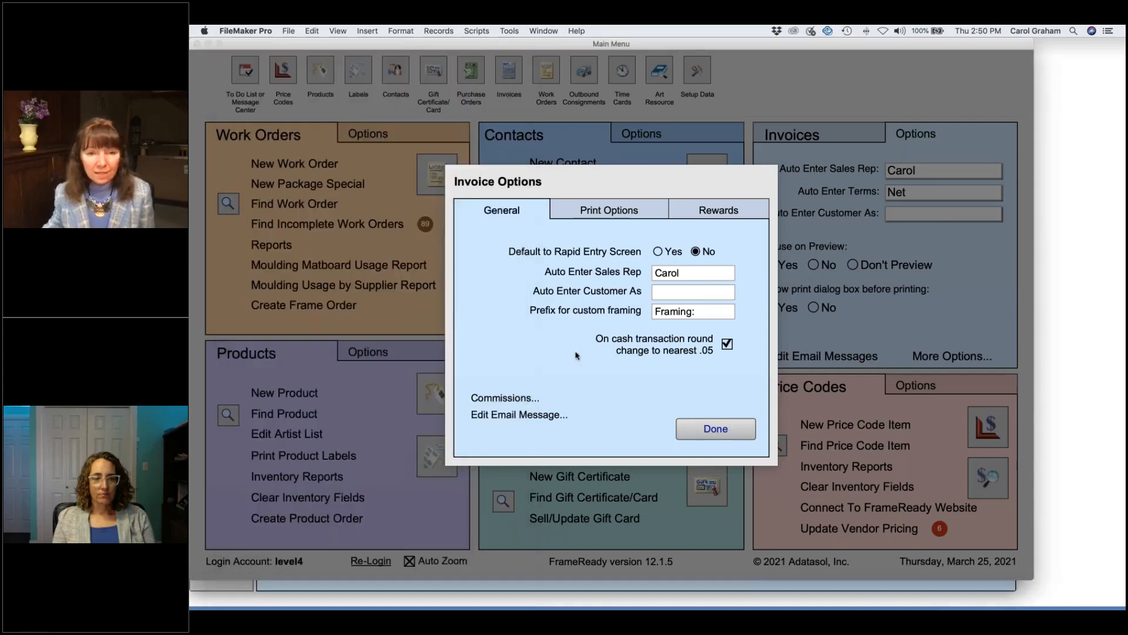
Step: Start a new invoice with item 984111 and assign the 10% sales rep
left_click(726, 421)
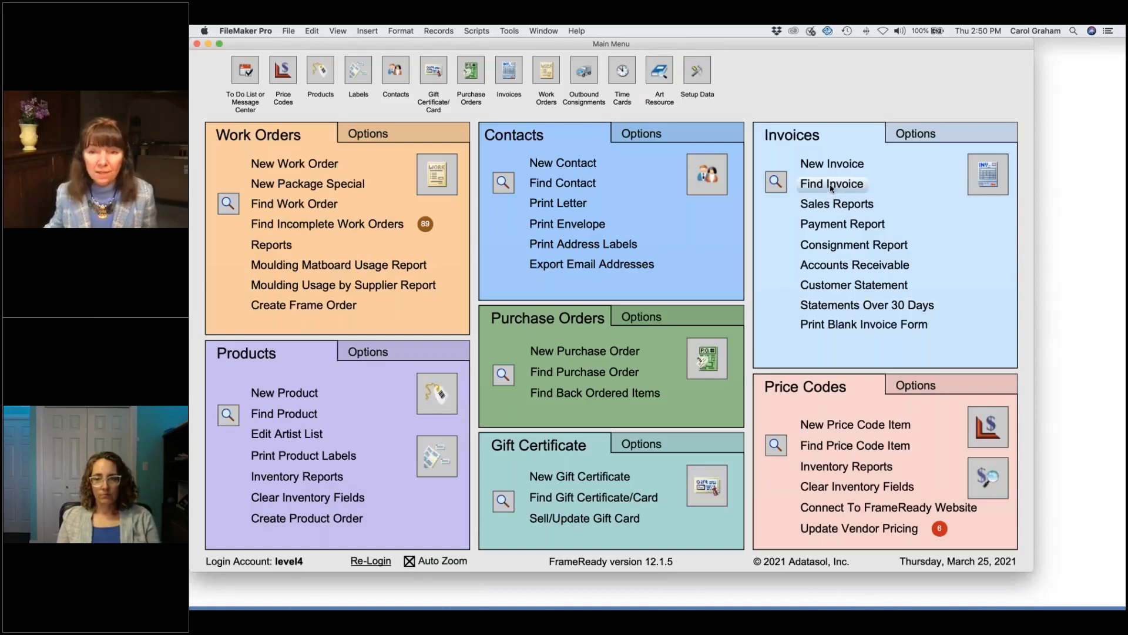
left_click(834, 163)
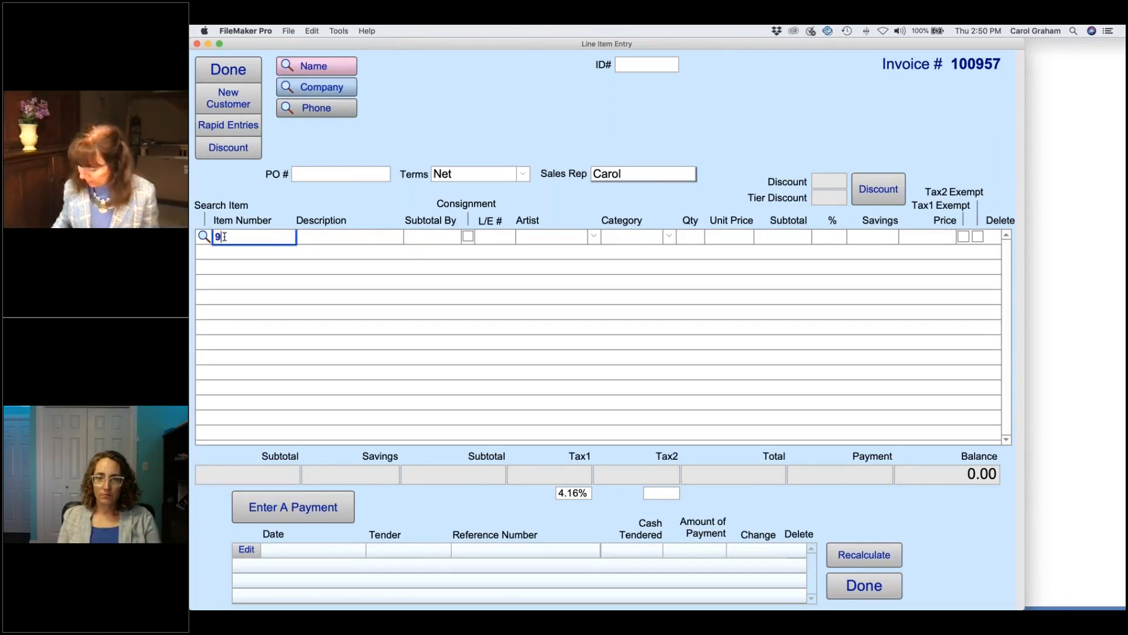
type("984111")
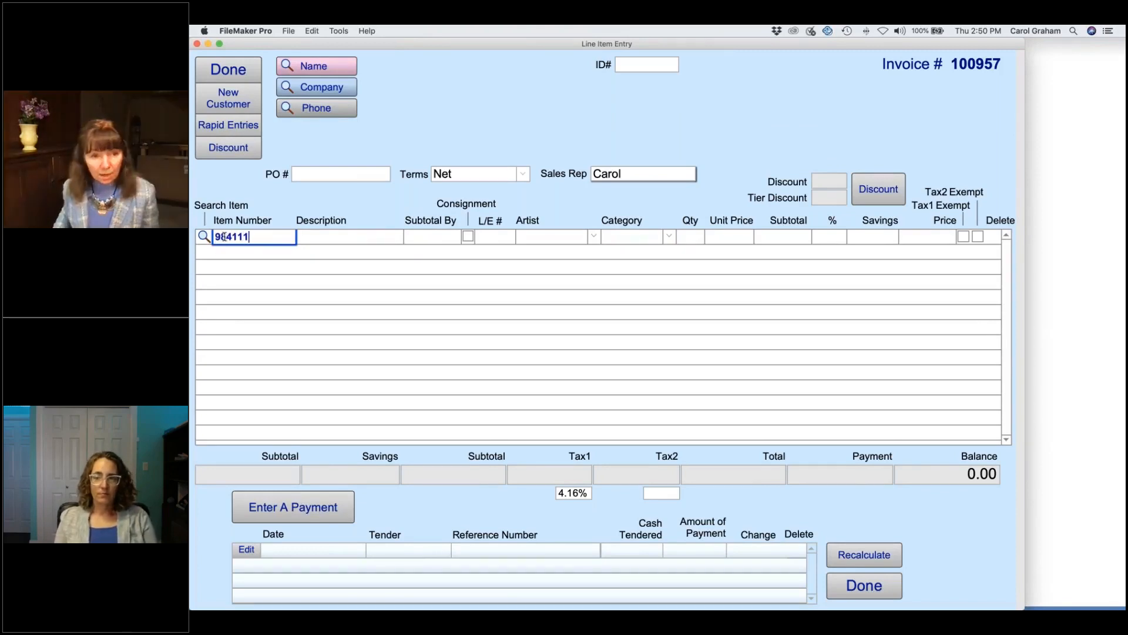
key("Return")
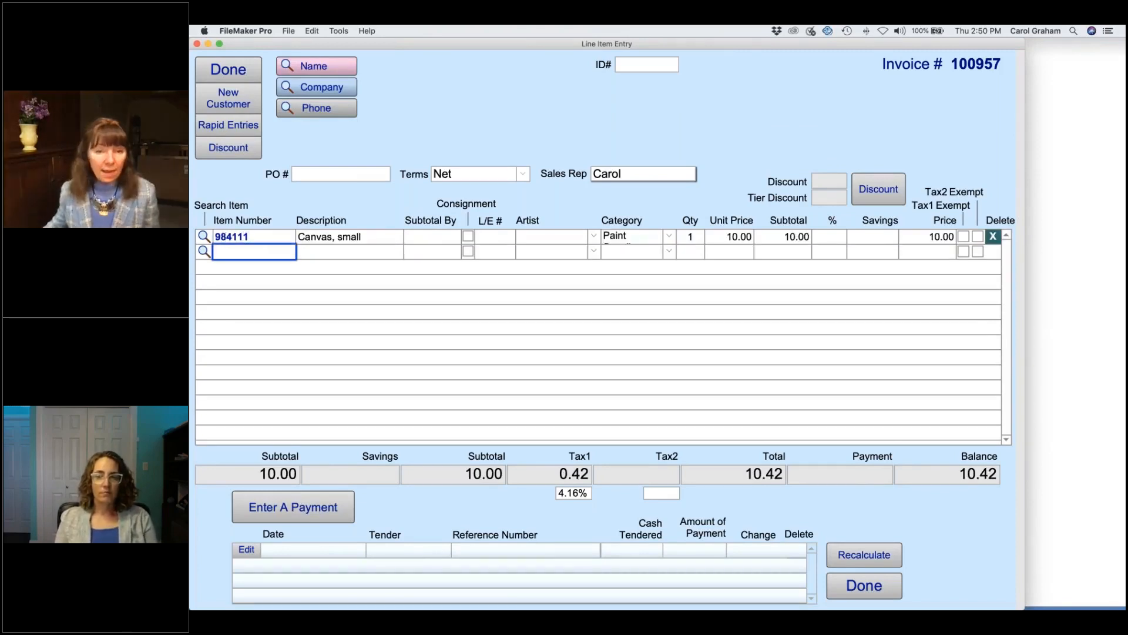
left_click(608, 176)
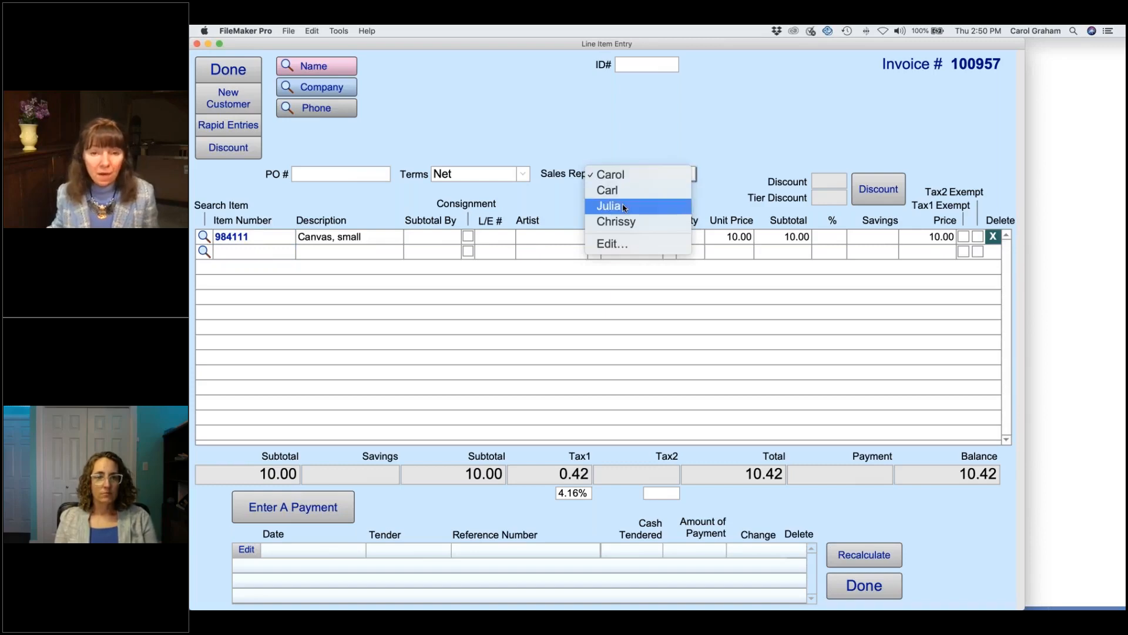
left_click(609, 206)
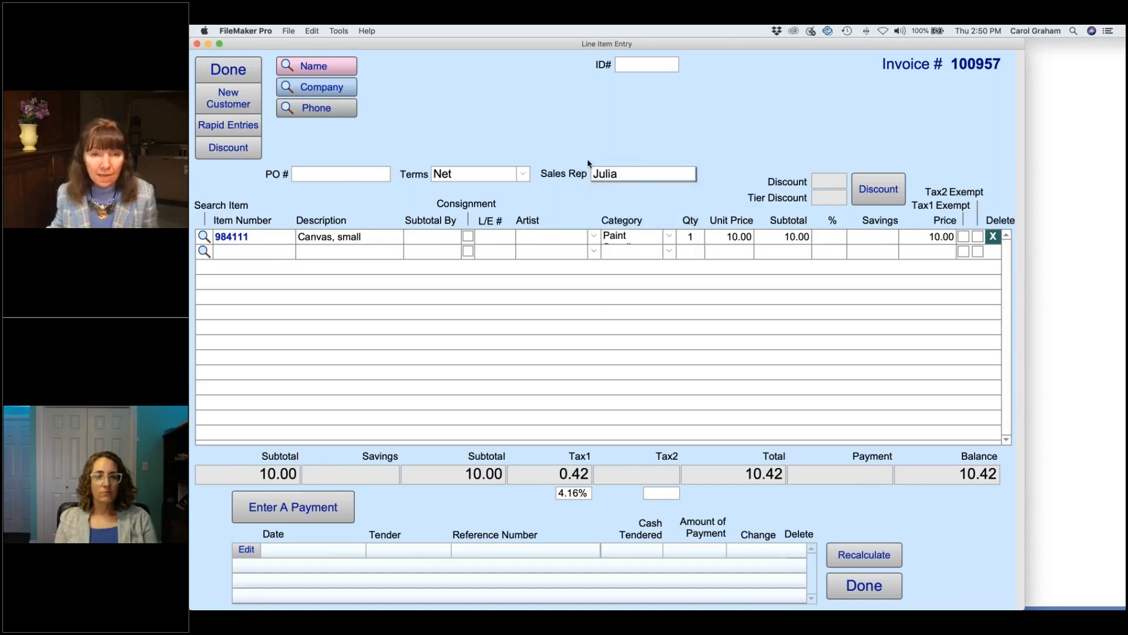
Step: Attach the customer by name search and pay the 10.00 invoice in full by VISA
left_click(324, 65)
type("wes")
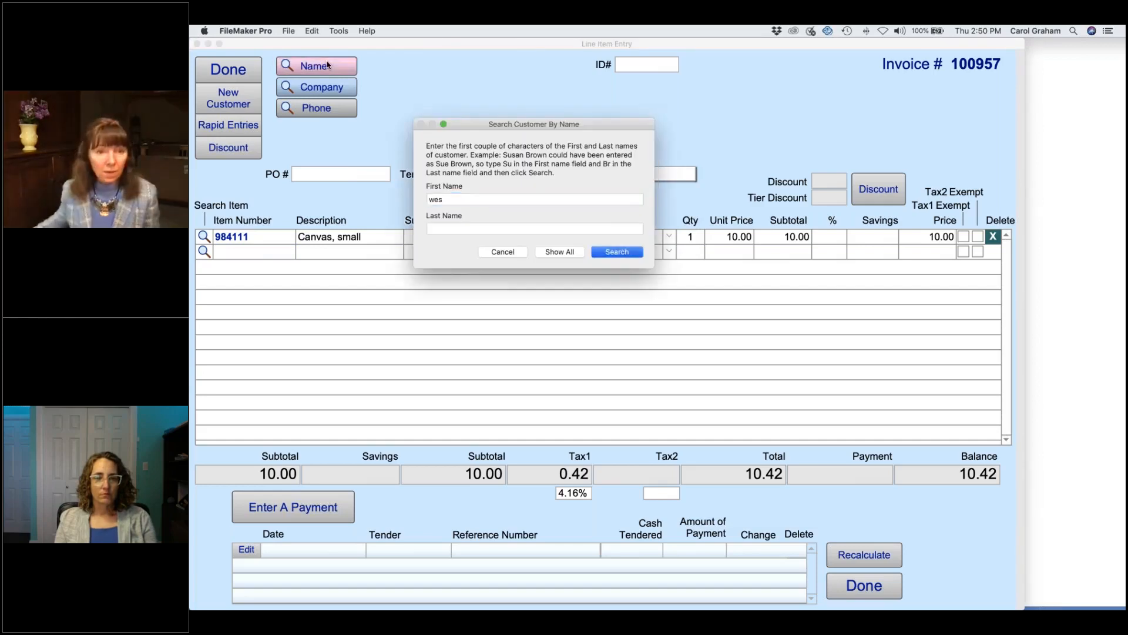
key("Return")
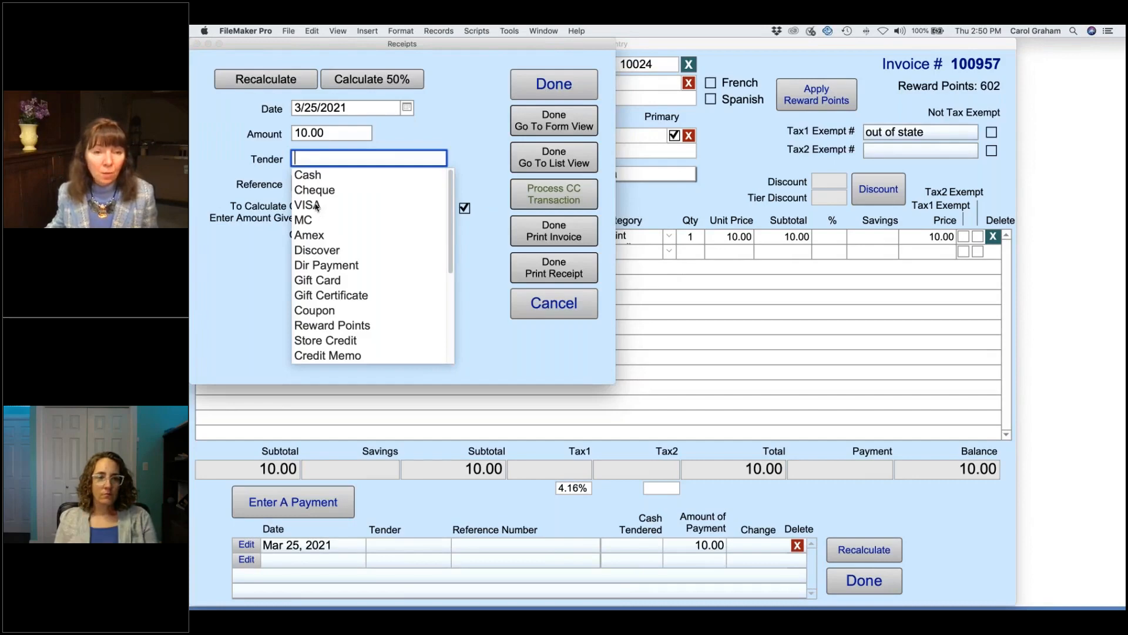
left_click(316, 206)
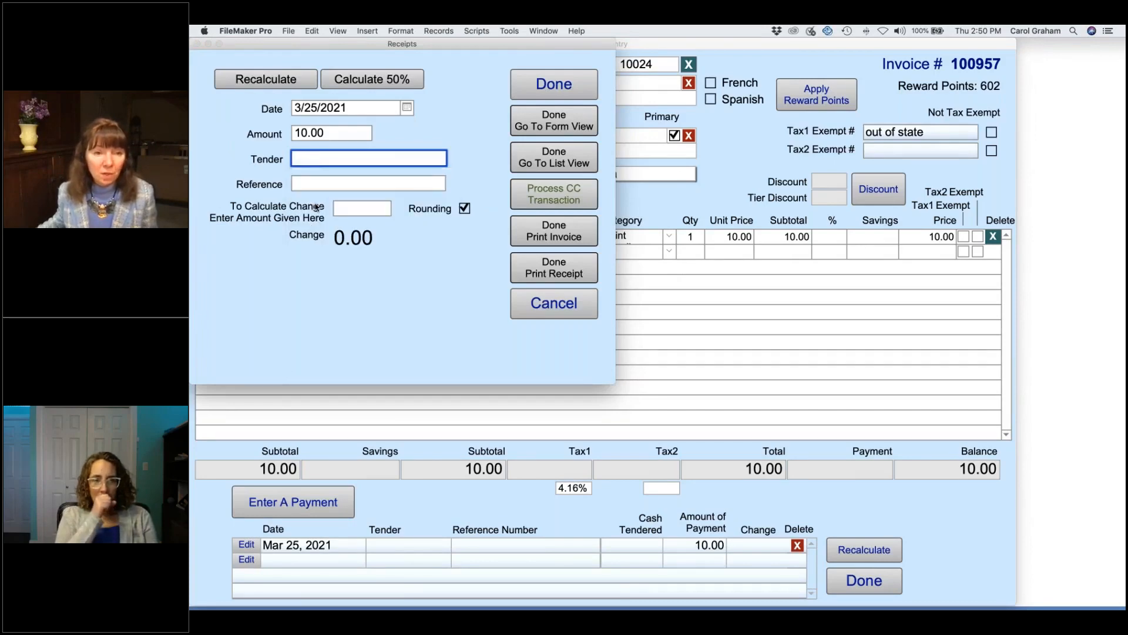
left_click(461, 113)
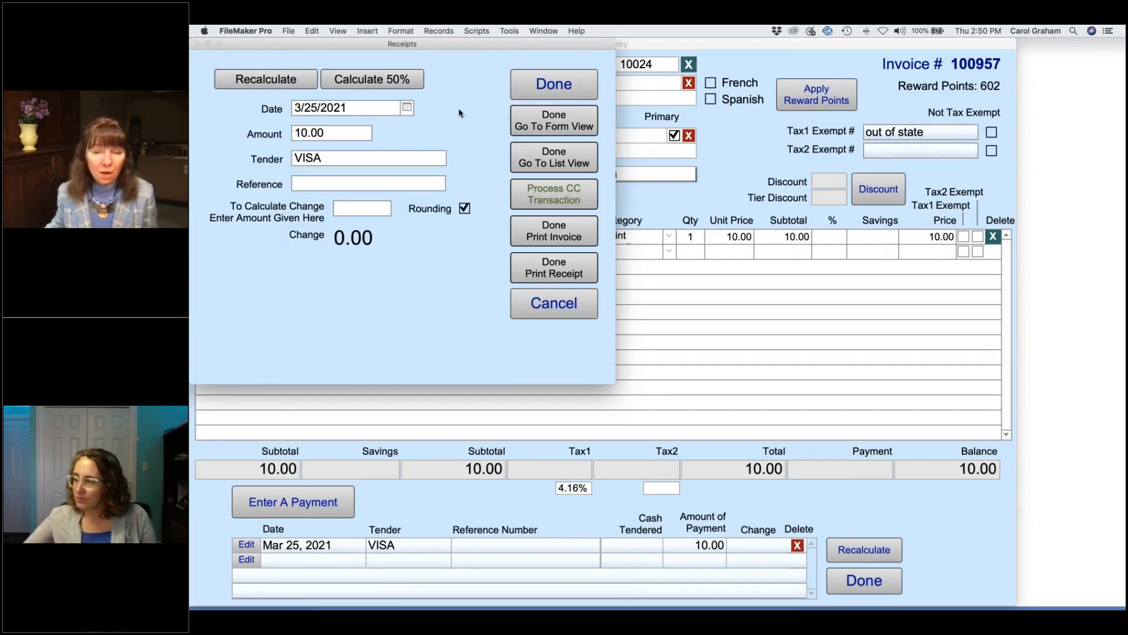
left_click(554, 84)
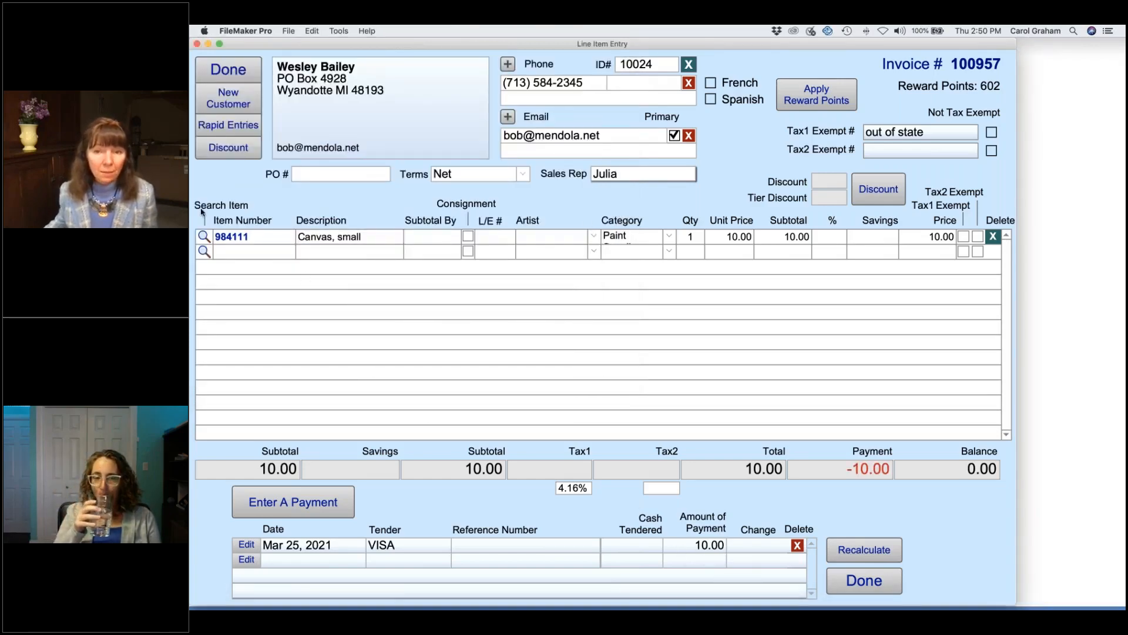
left_click(228, 70)
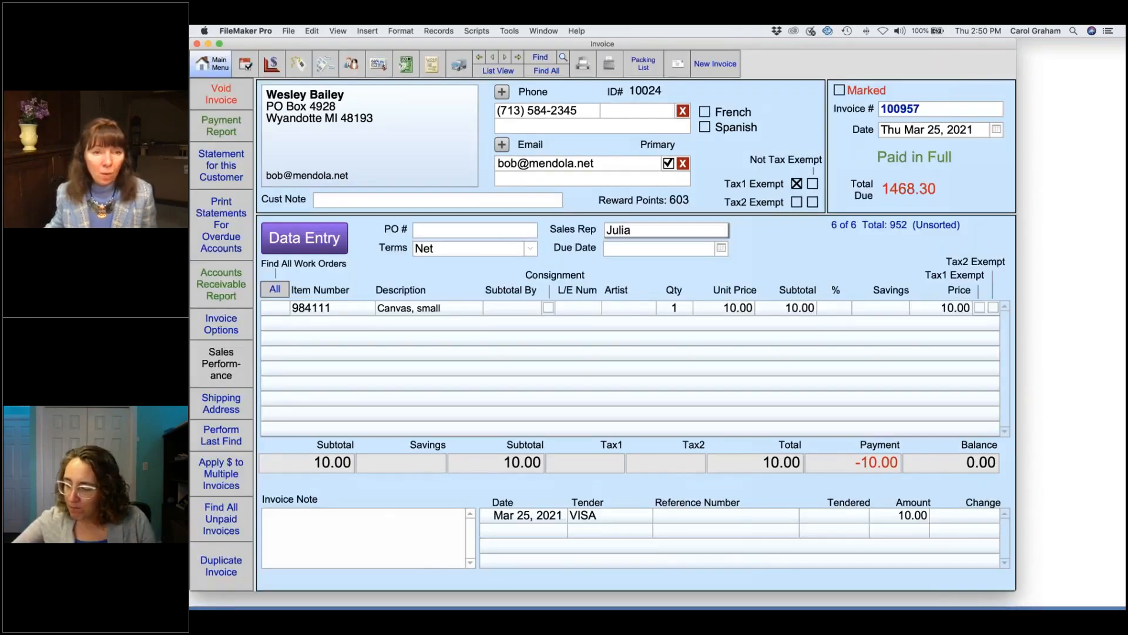
Step: Preview the commissions report for 3/25/2021 and page through to its last page
left_click(223, 67)
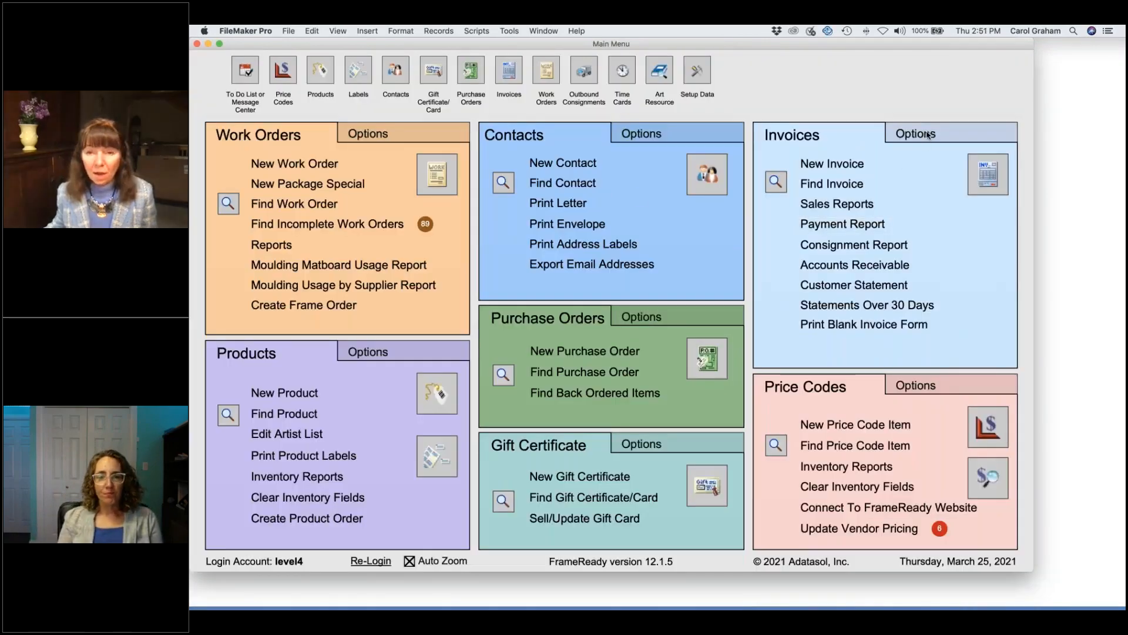
left_click(871, 205)
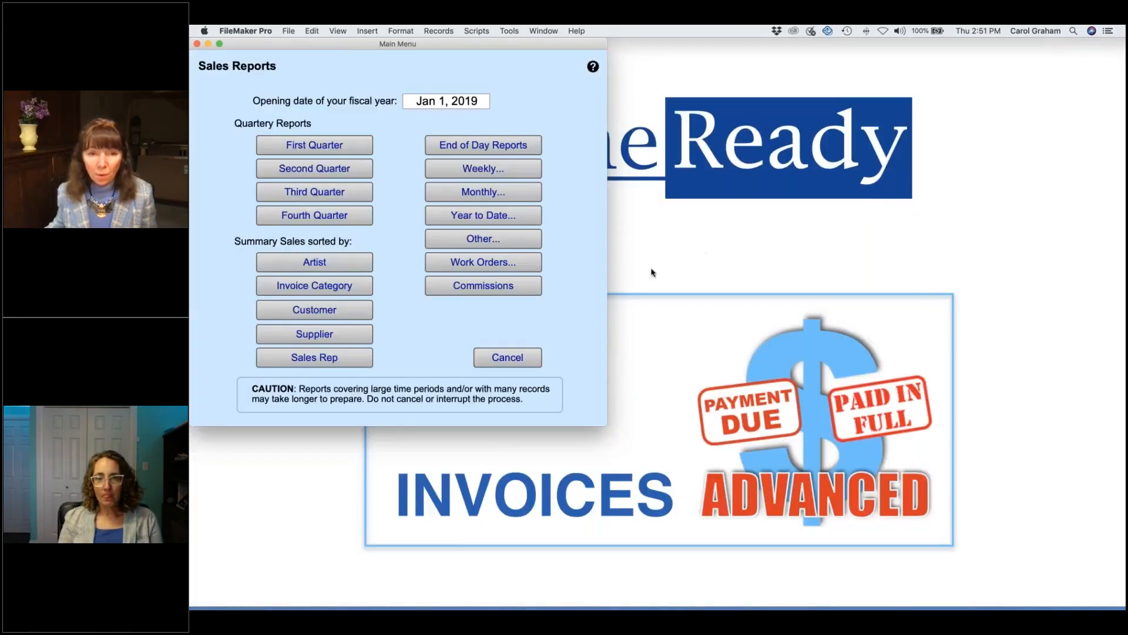
left_click(514, 286)
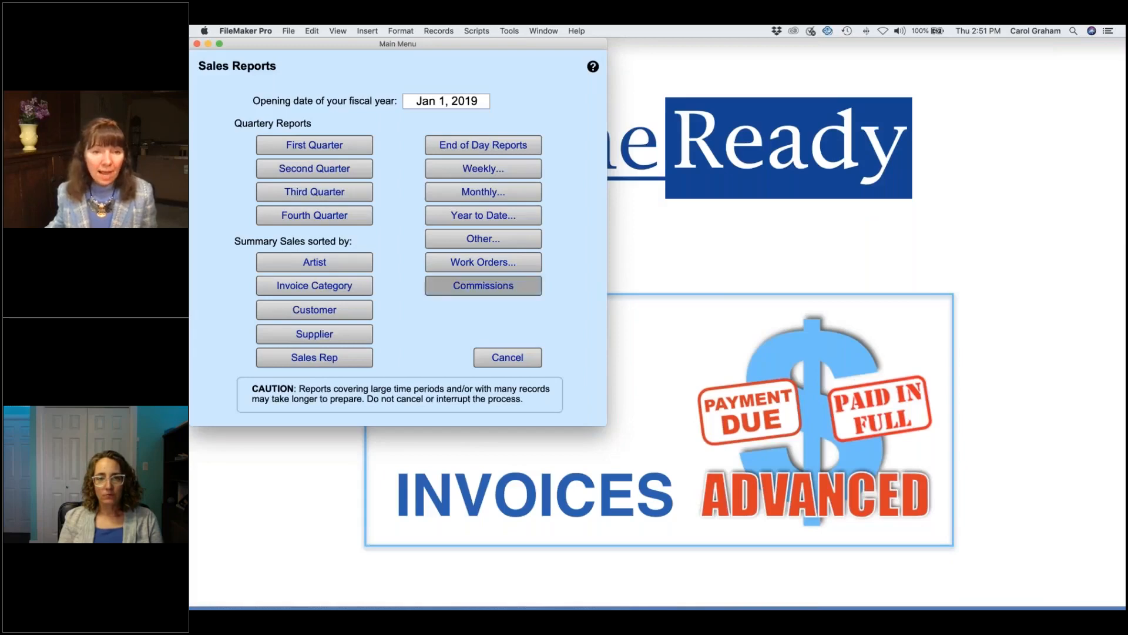
left_click(426, 131)
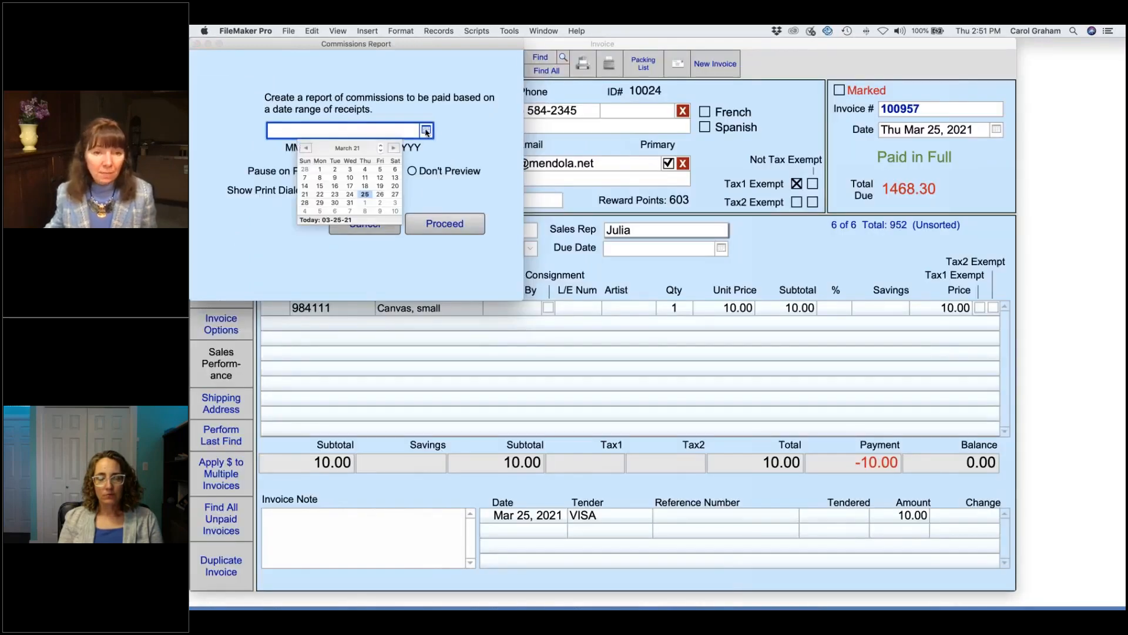
left_click(365, 197)
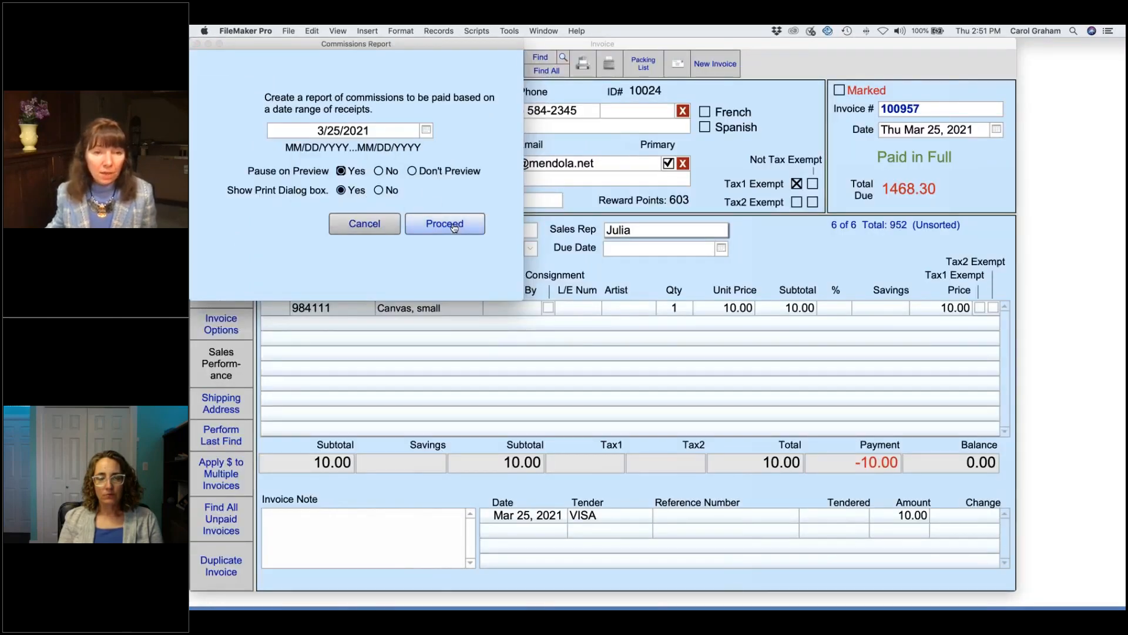
left_click(445, 223)
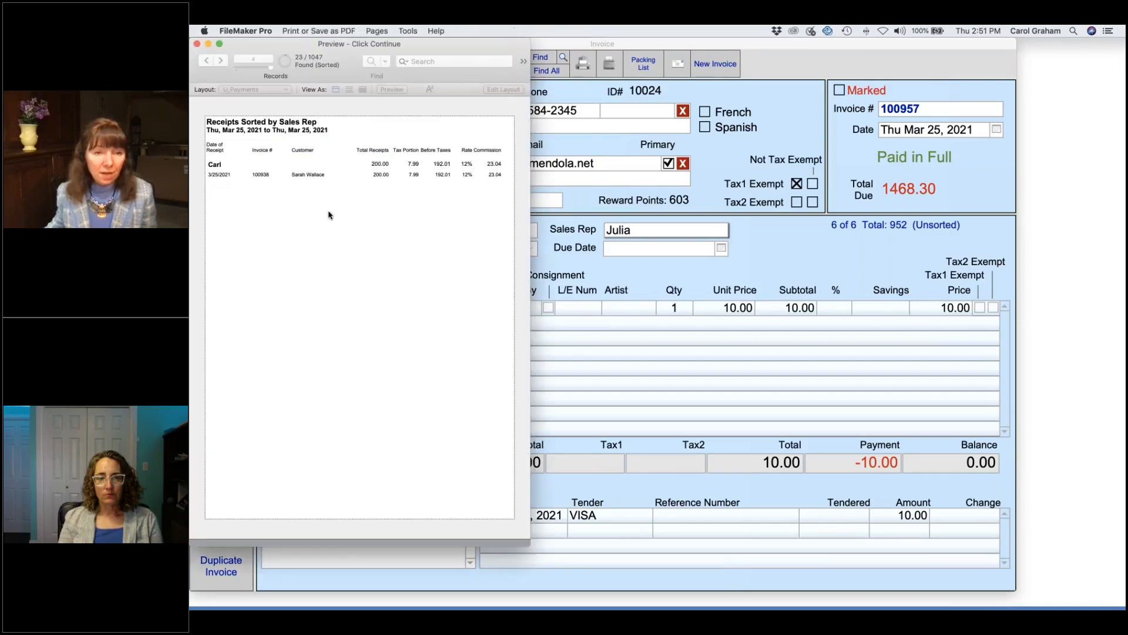
left_click(221, 60)
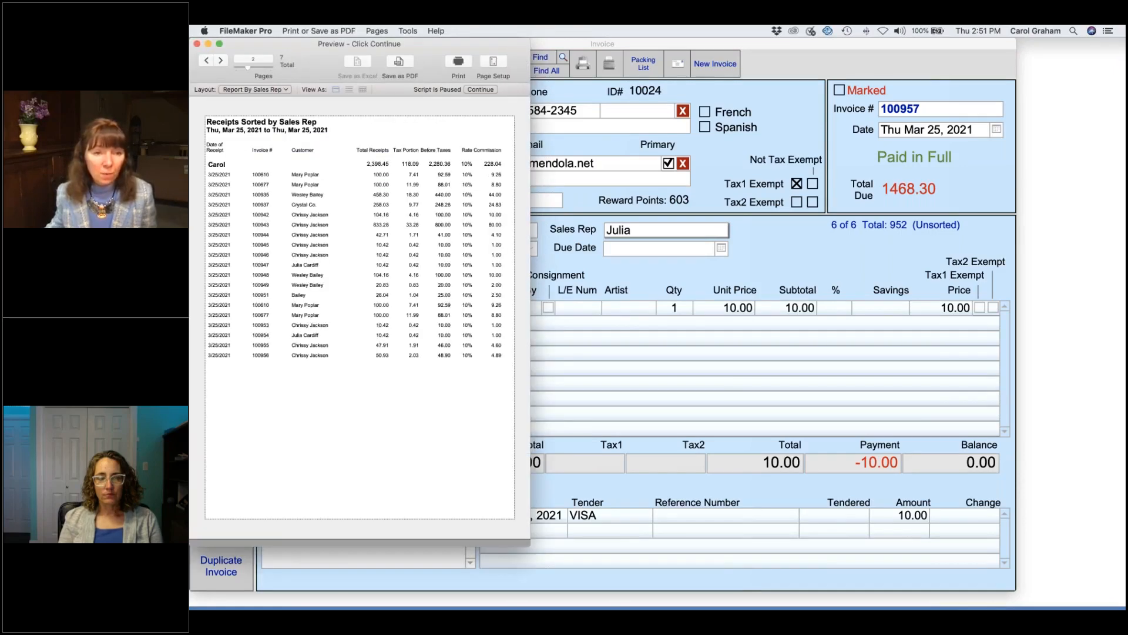
left_click(221, 61)
left_click(221, 60)
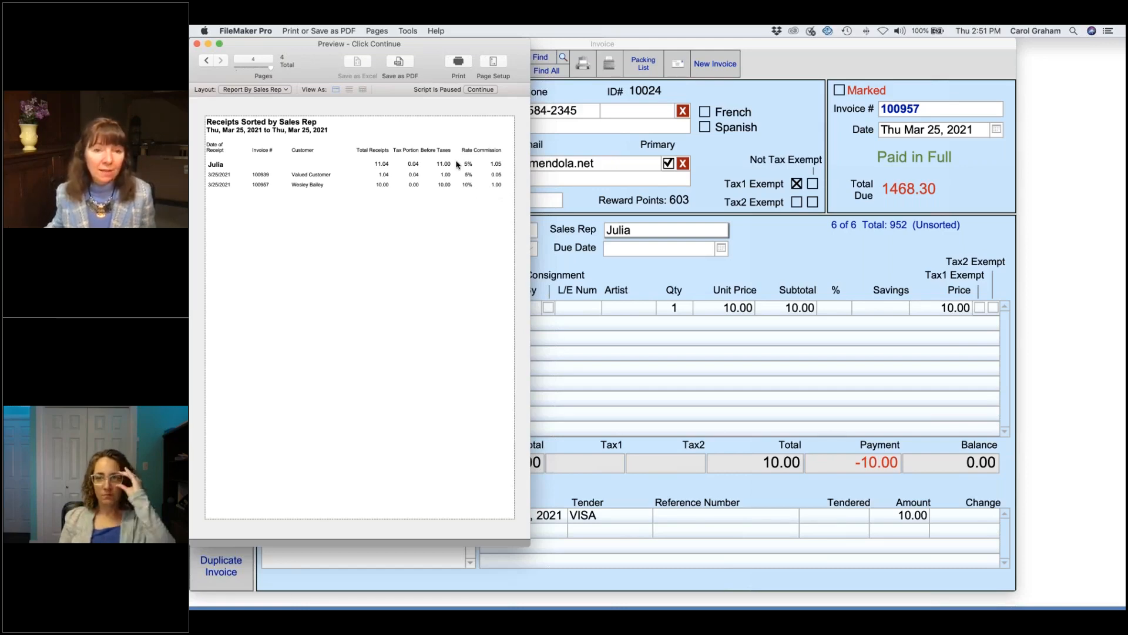
Step: Skip printing both the detailed and summary commissions reports
left_click(481, 89)
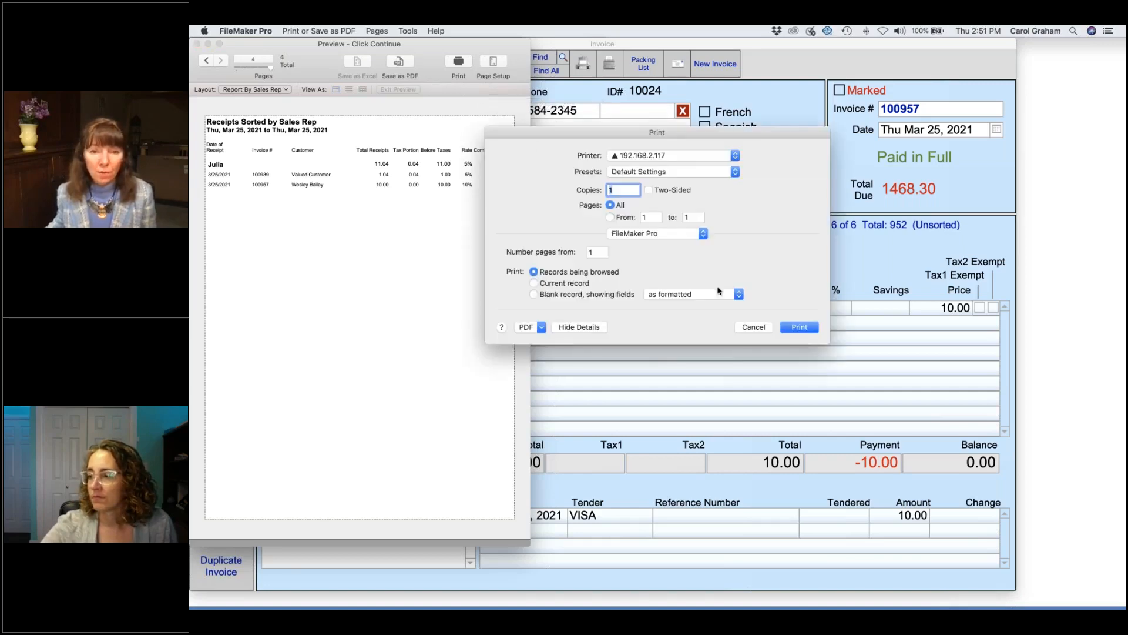
left_click(754, 327)
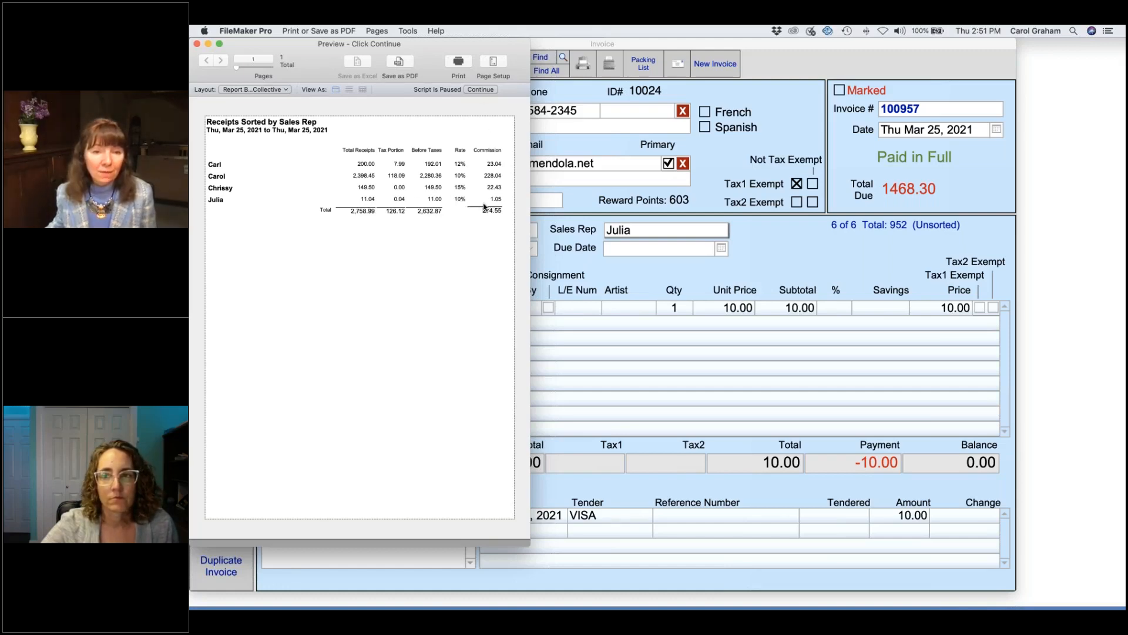
left_click(489, 90)
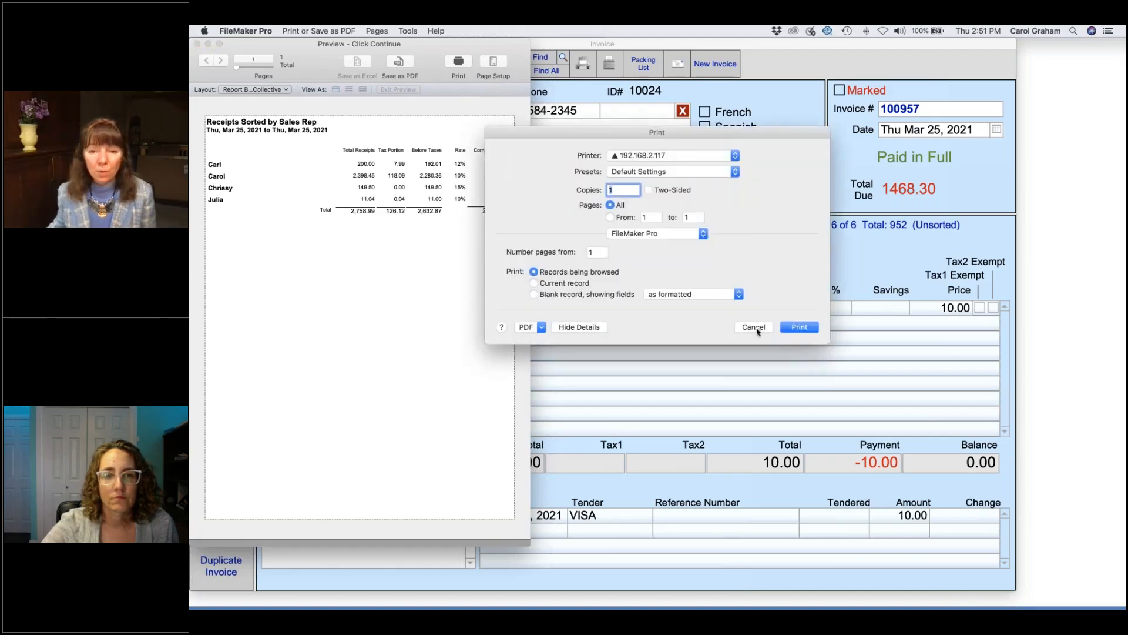
left_click(754, 327)
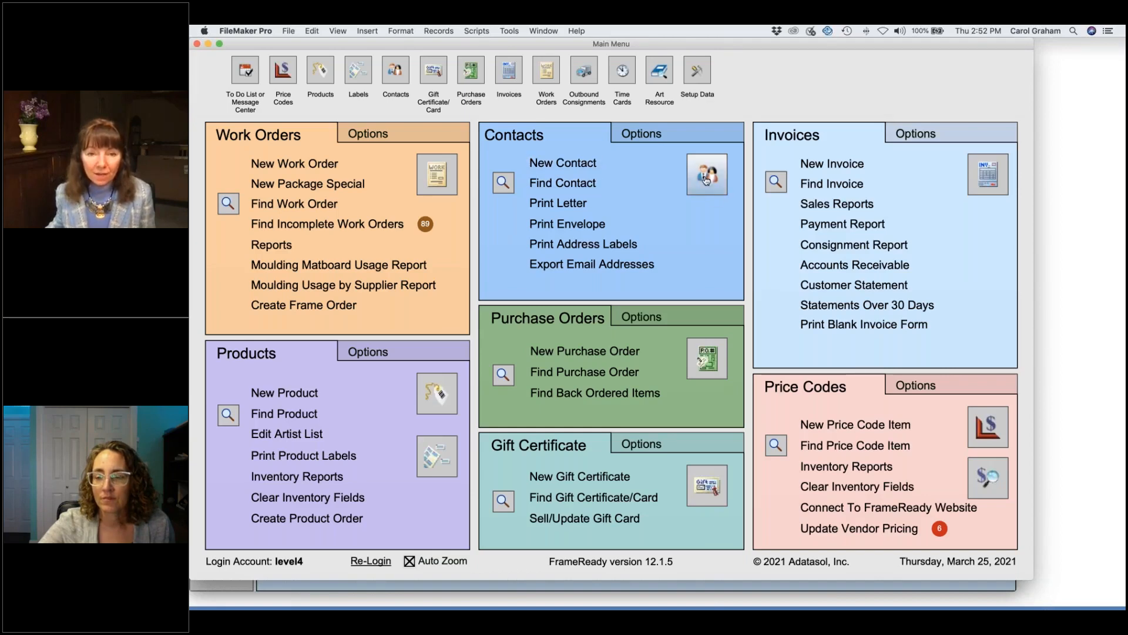
Step: Find the customer by first name and change their latest rewards entry from 4 to 20 points
left_click(573, 183)
type("chr")
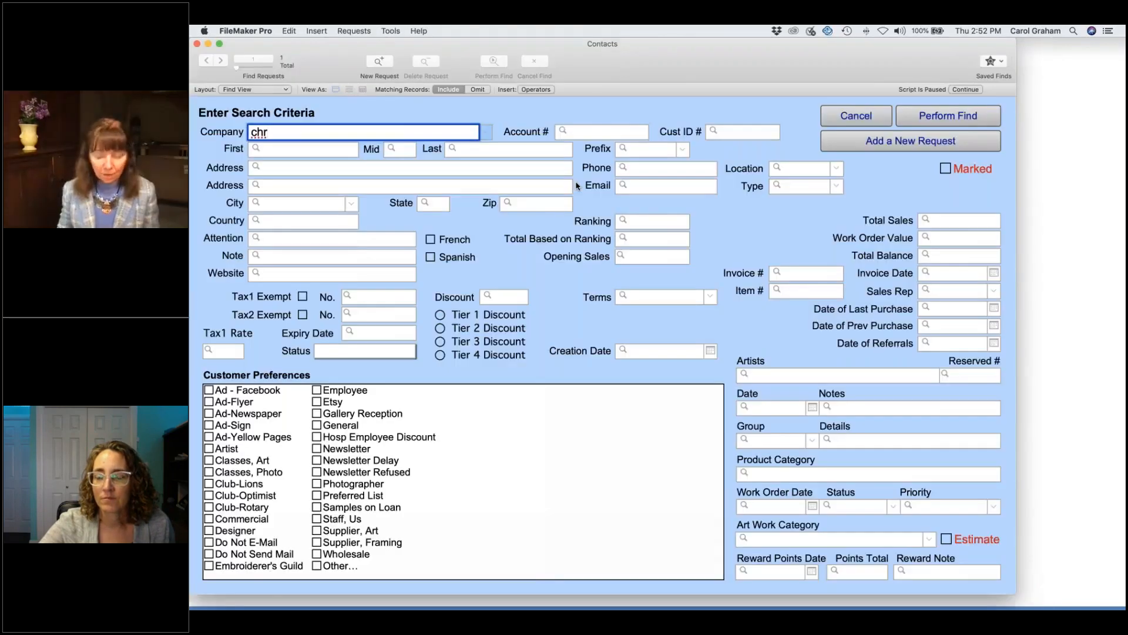
key("BackSpace")
key("BackSpace")
key("BackSpace")
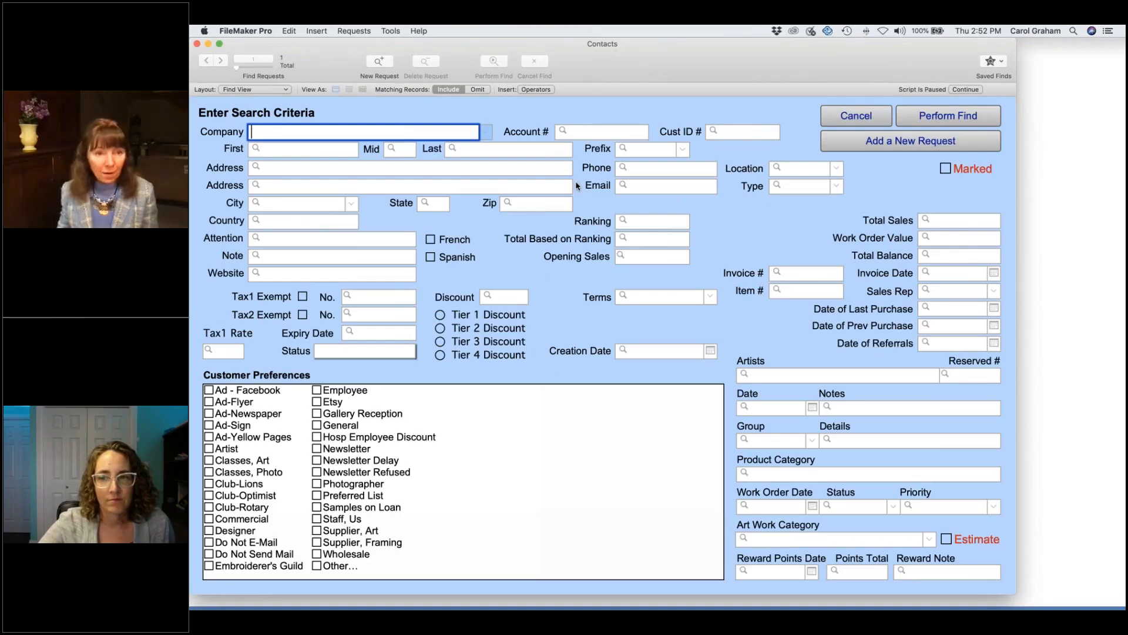
left_click(349, 153)
type("chriss")
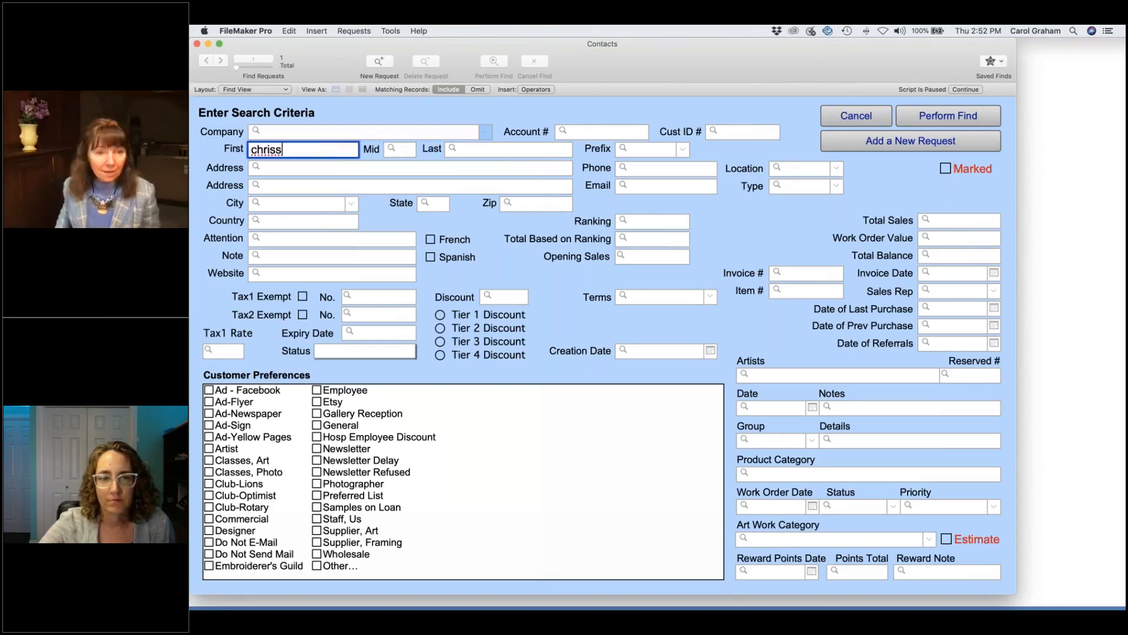
key("Return")
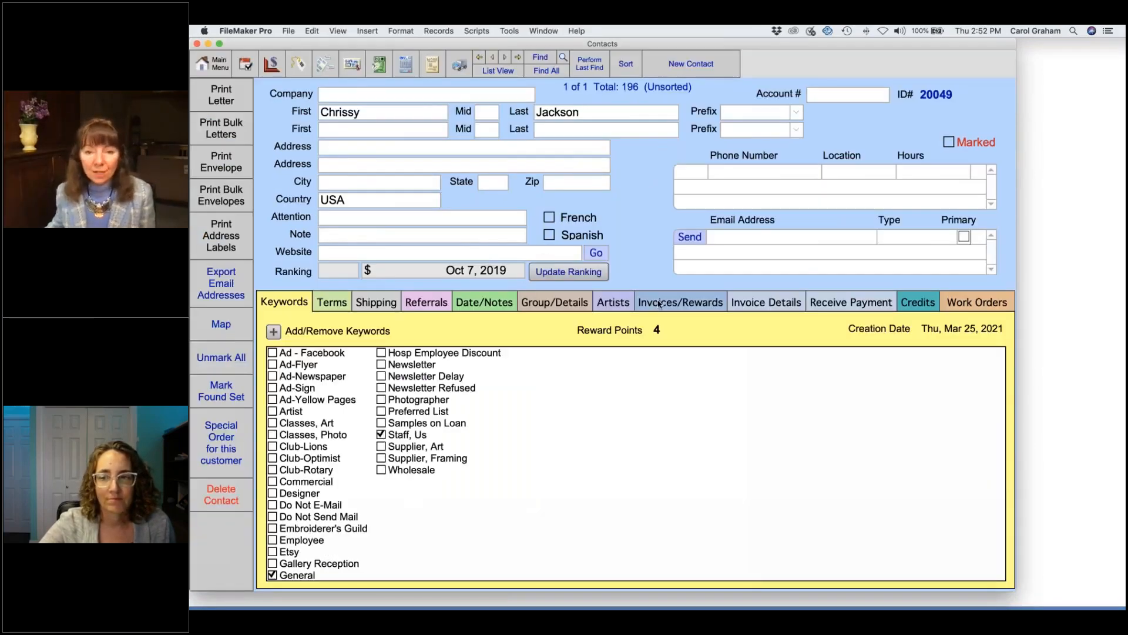
left_click(659, 303)
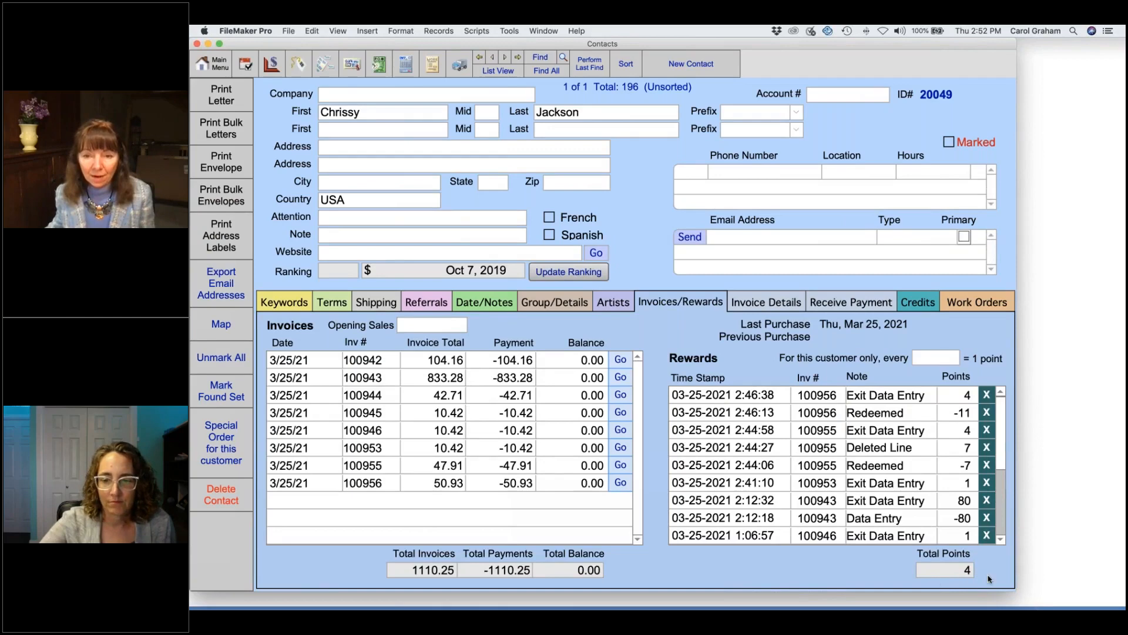
left_click(958, 397)
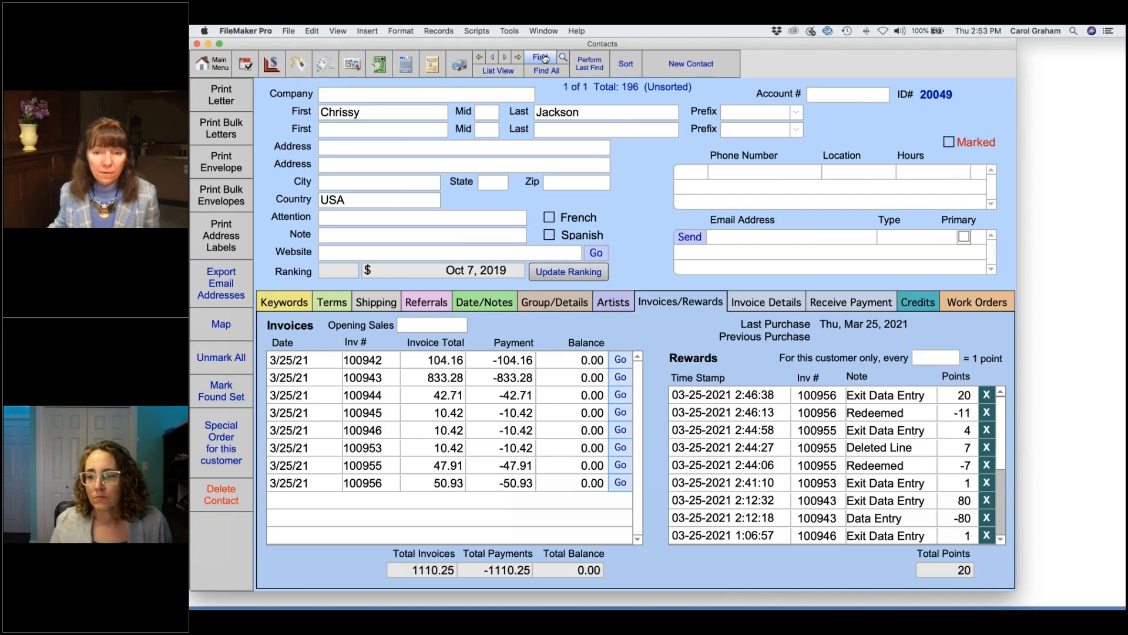
left_click(541, 59)
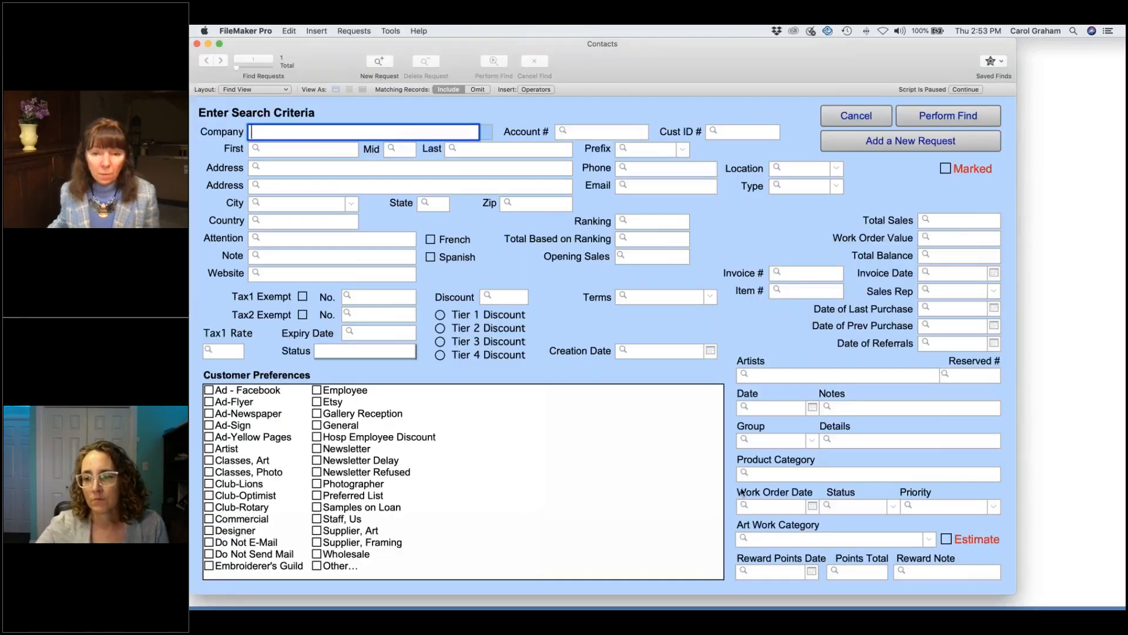
Step: Find contacts with an empty points total and open the fifth contact's rewards
left_click(865, 573)
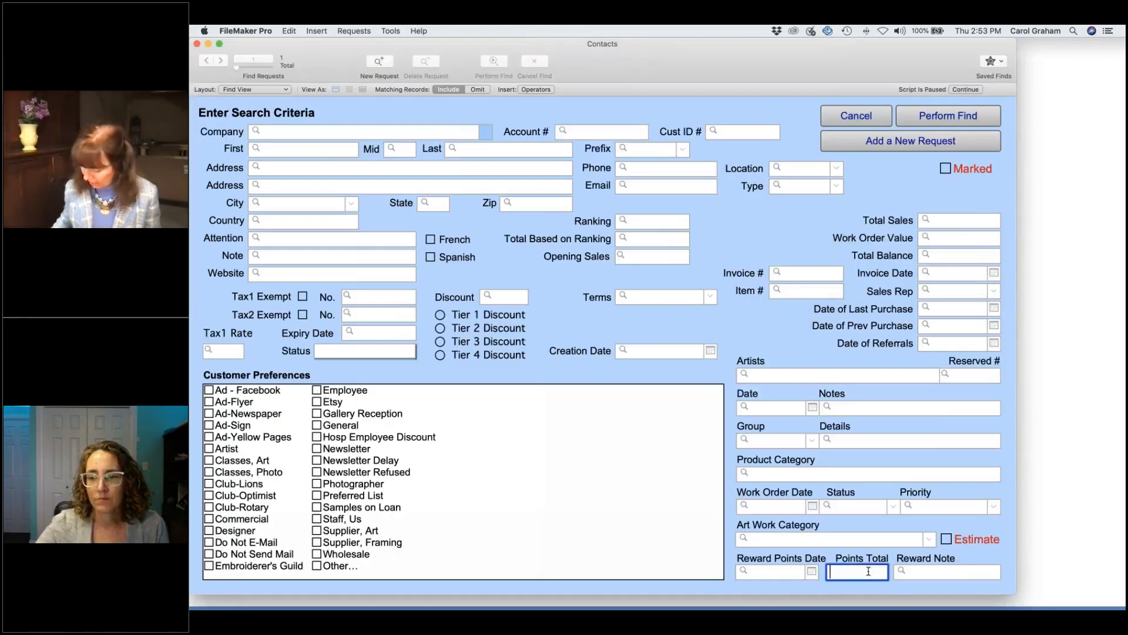
type("=")
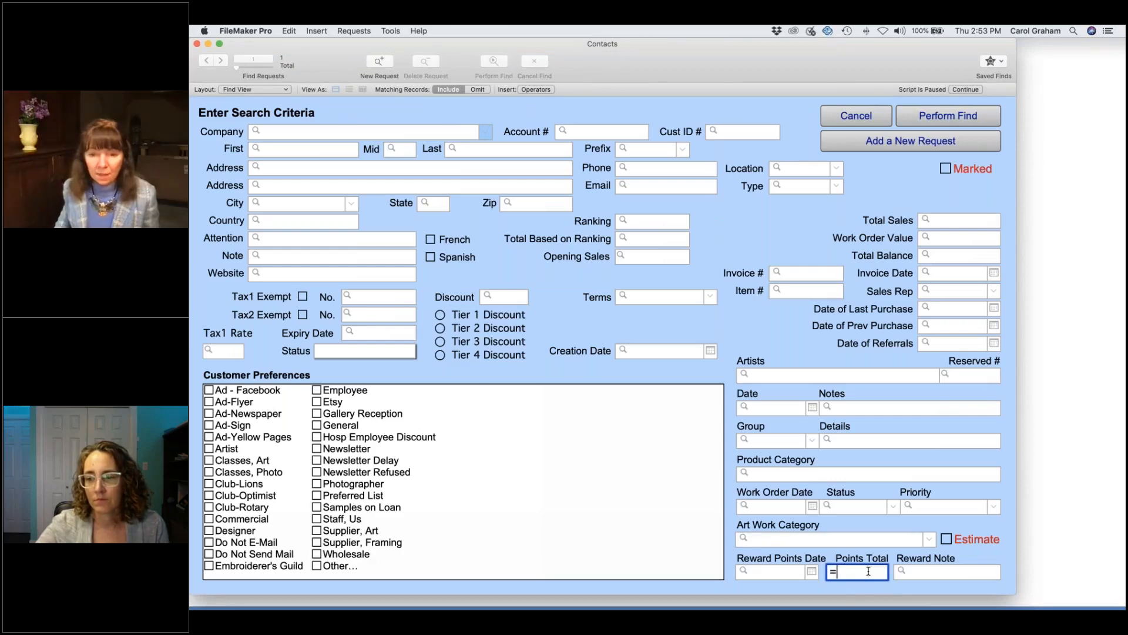
key("Return")
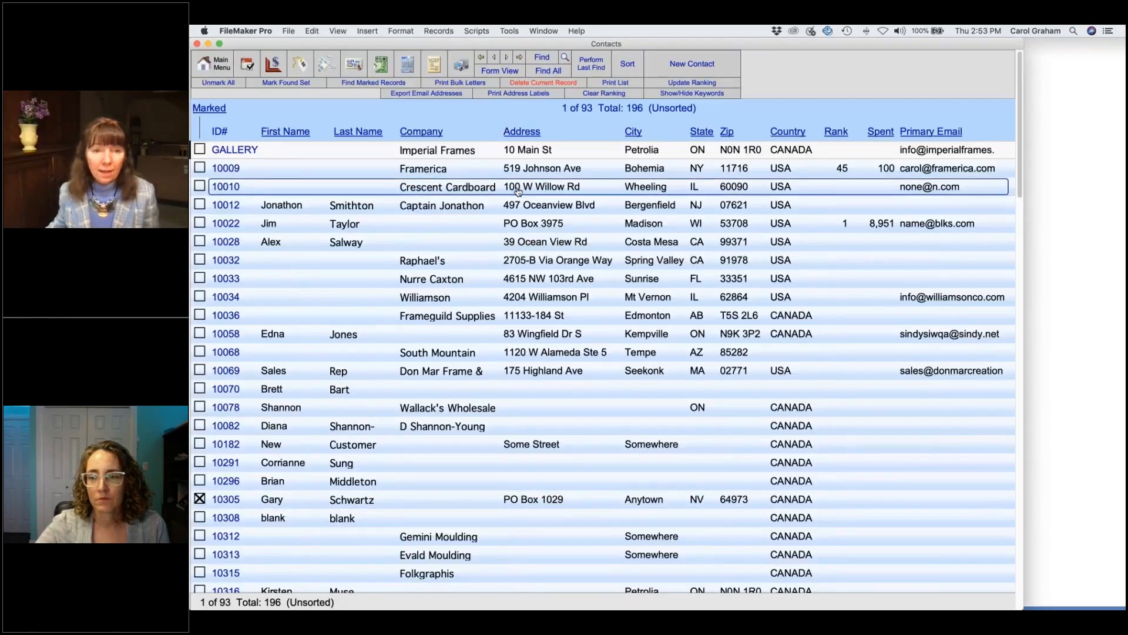
left_click(489, 225)
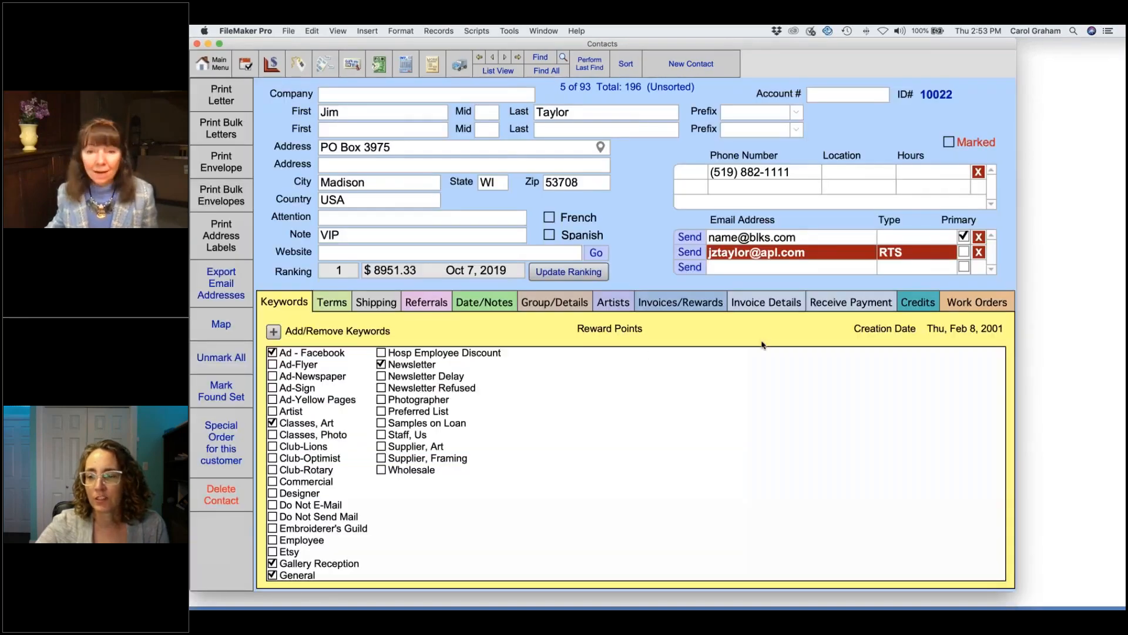
left_click(678, 304)
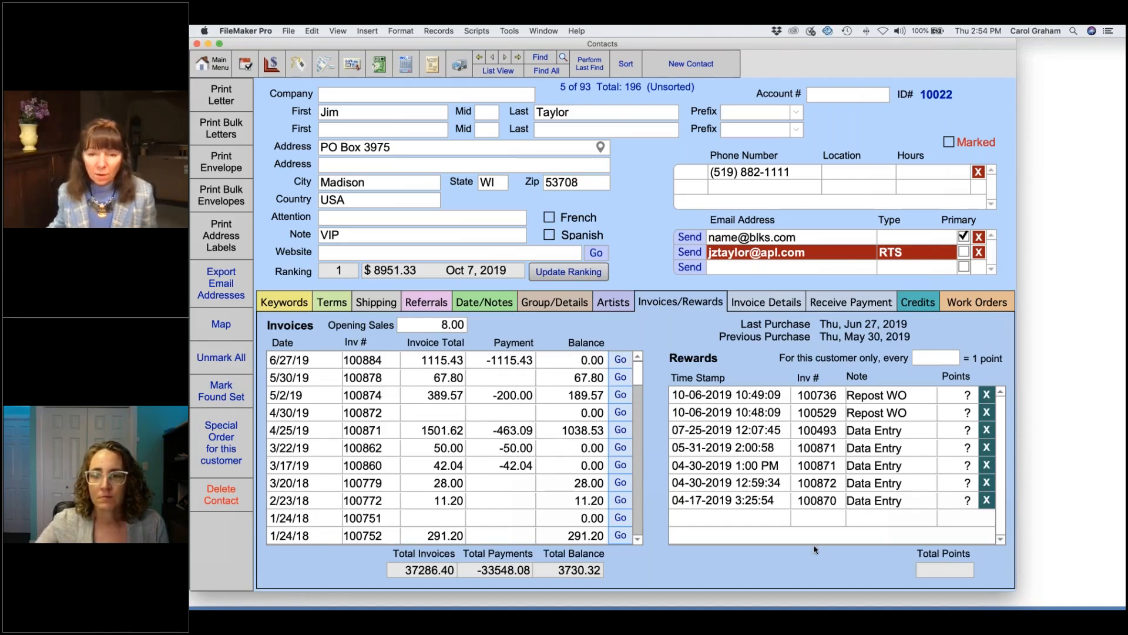
Step: Add a manual rewards entry noted 'Added' worth 50 points
left_click(955, 520)
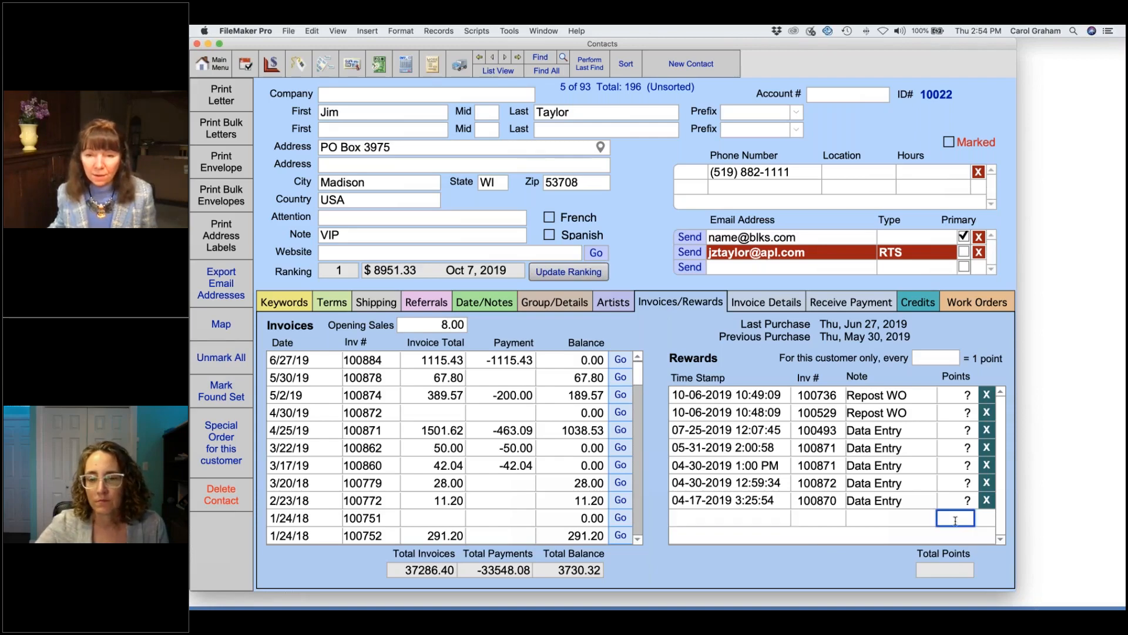
left_click(887, 520)
type("Added")
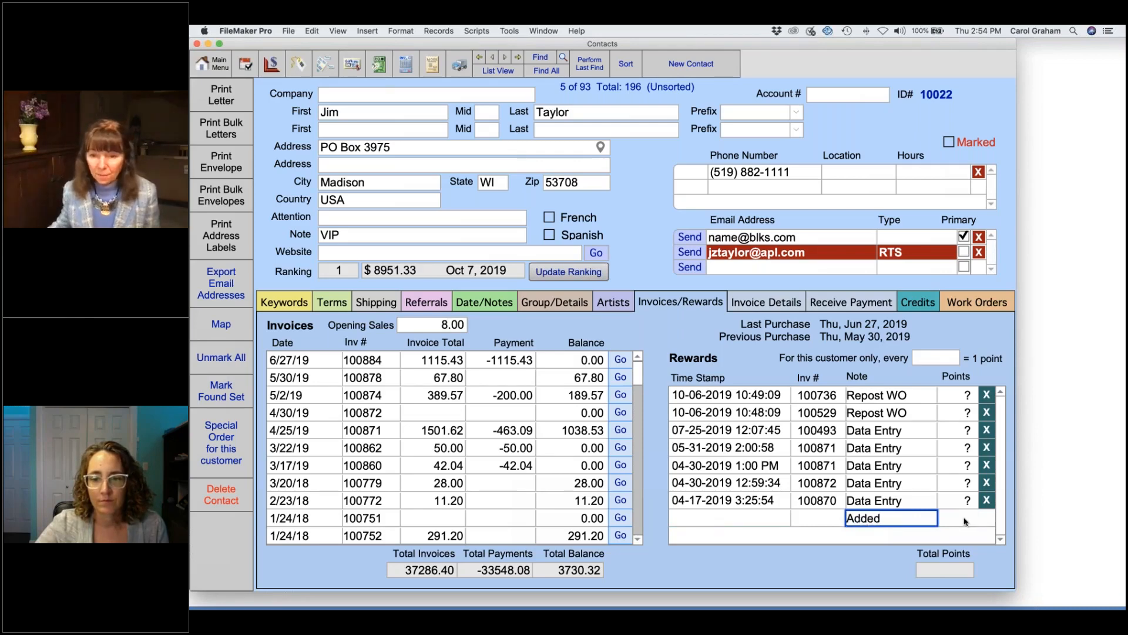
key("Tab")
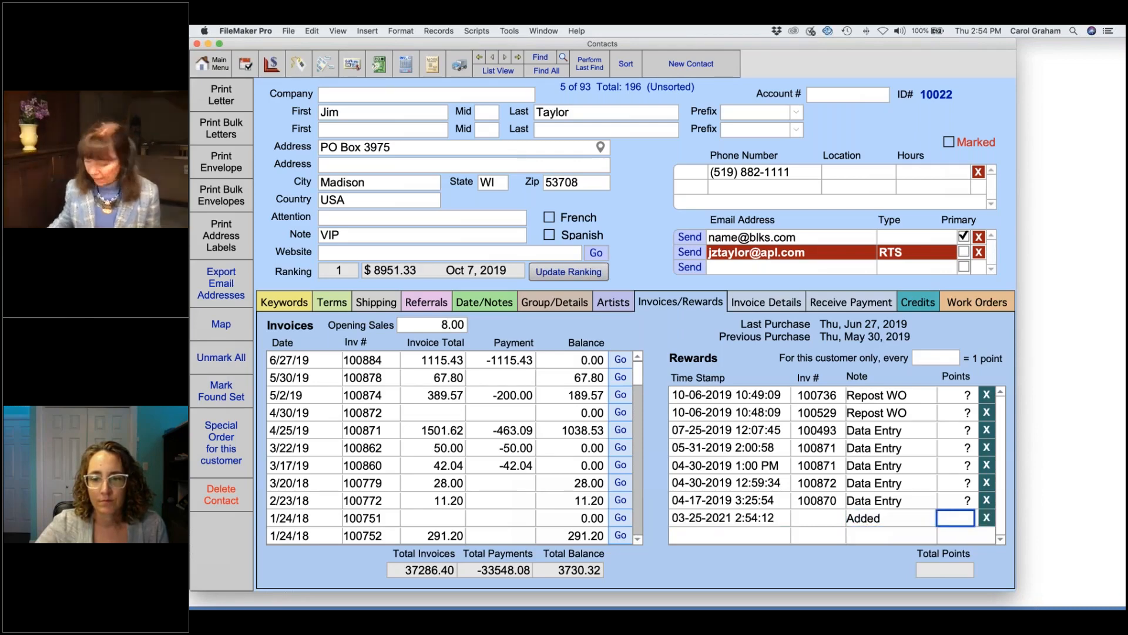
type("50")
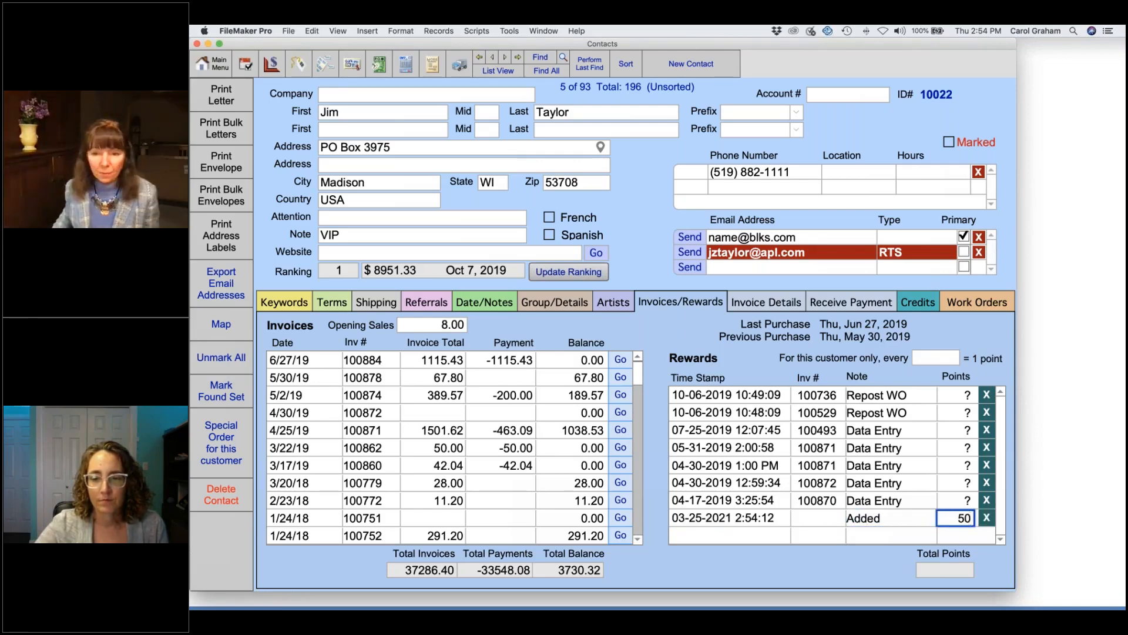
key("Return")
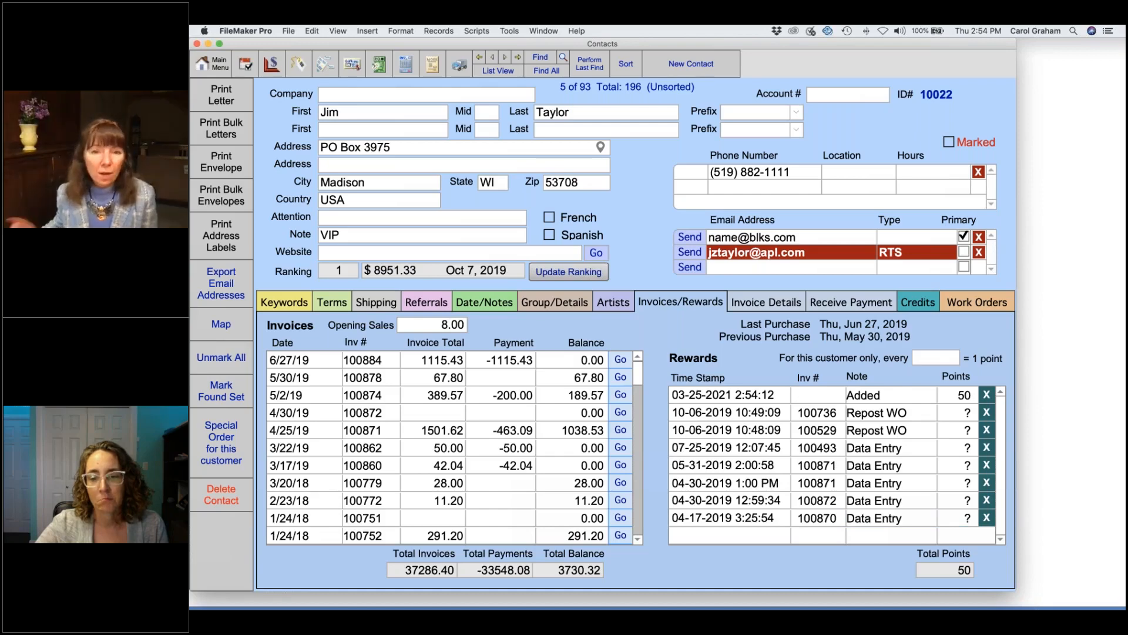